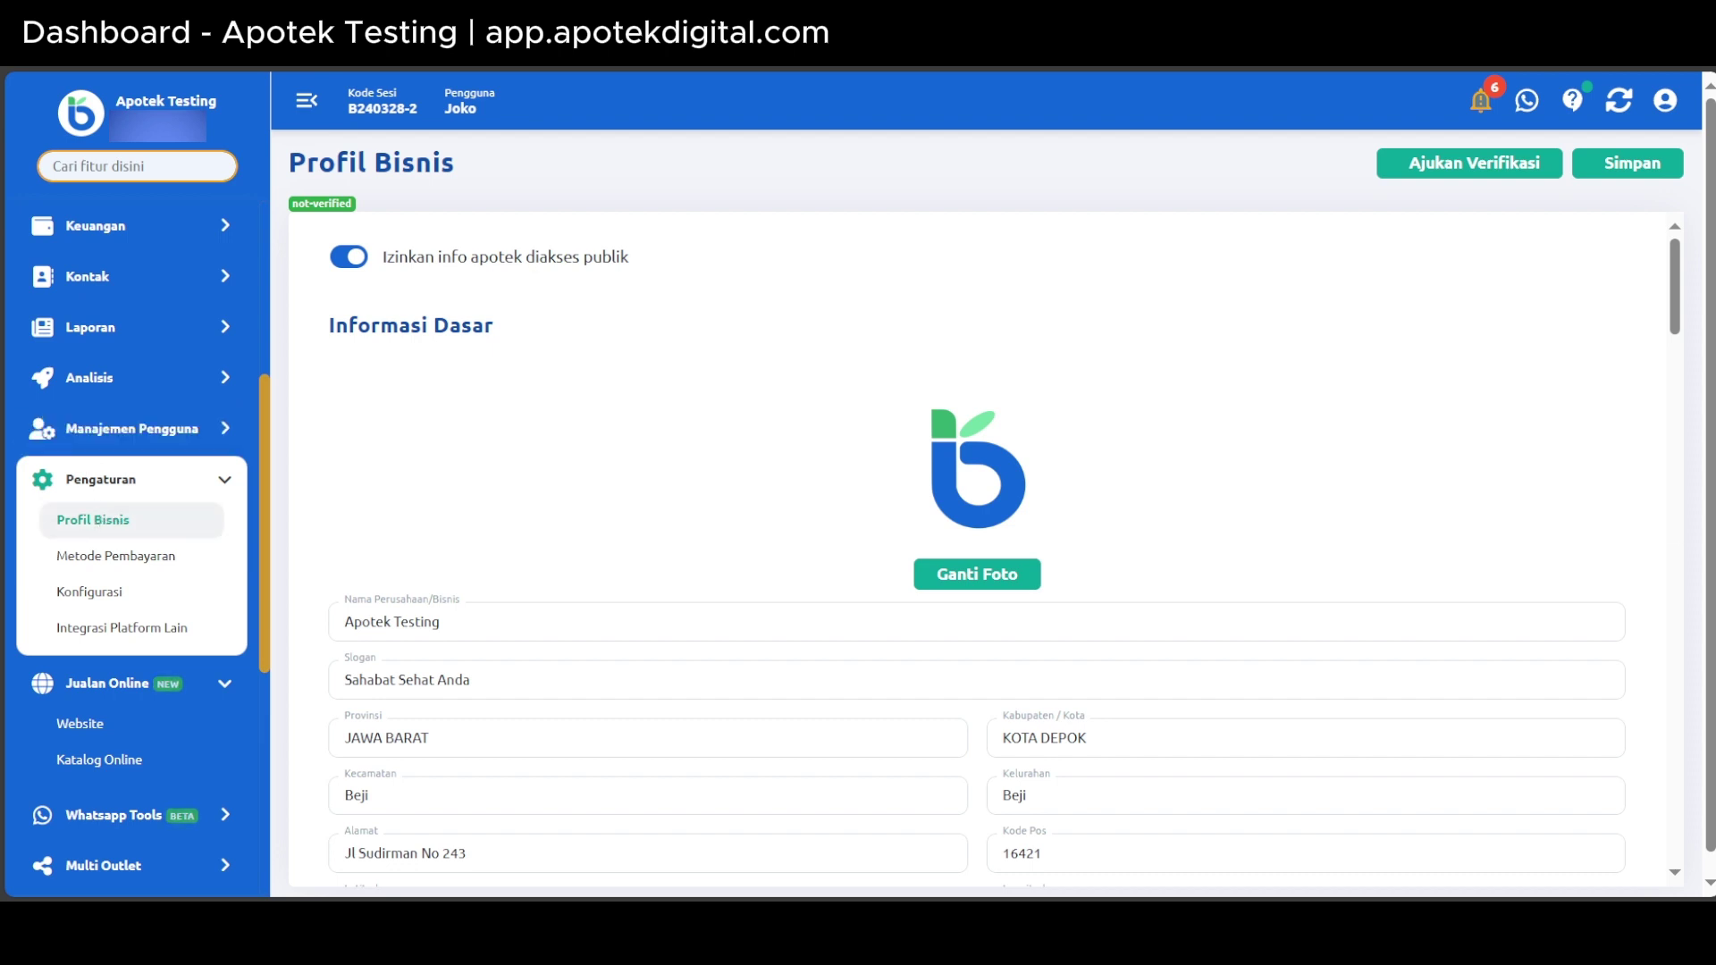
Scroll Profil Bisnis down to Latitude/Longitude and open the Atur Titik Koordinat map
left_click_drag(1677, 282, 1670, 360)
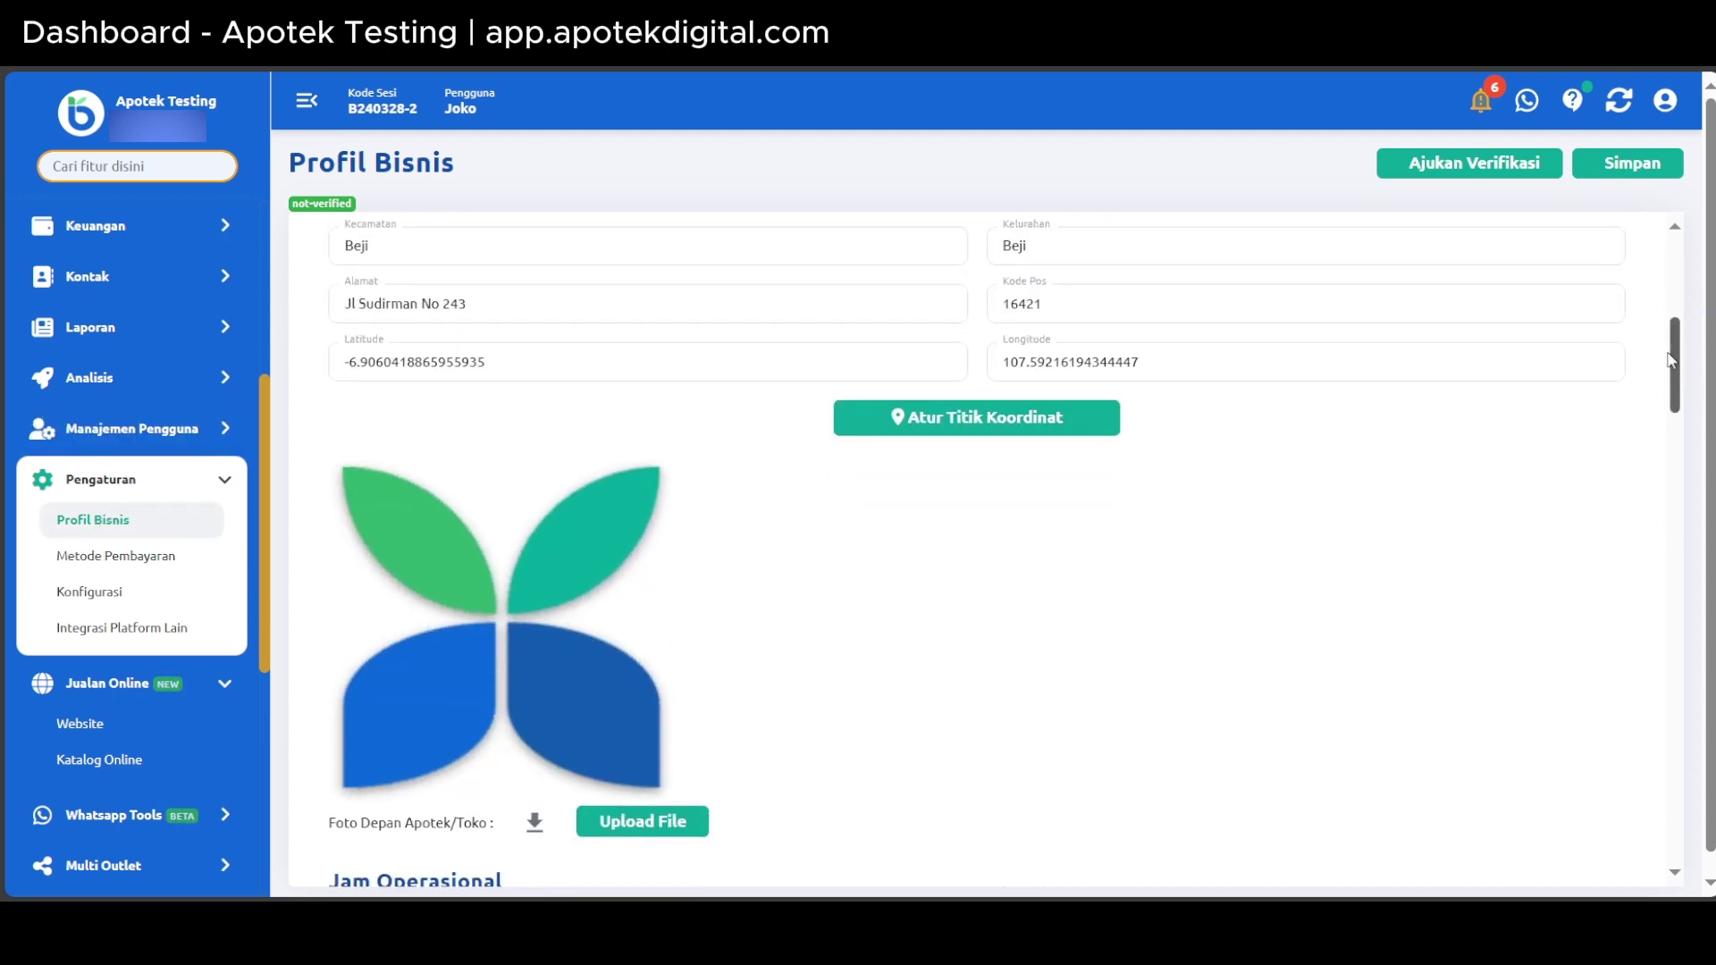
left_click(995, 437)
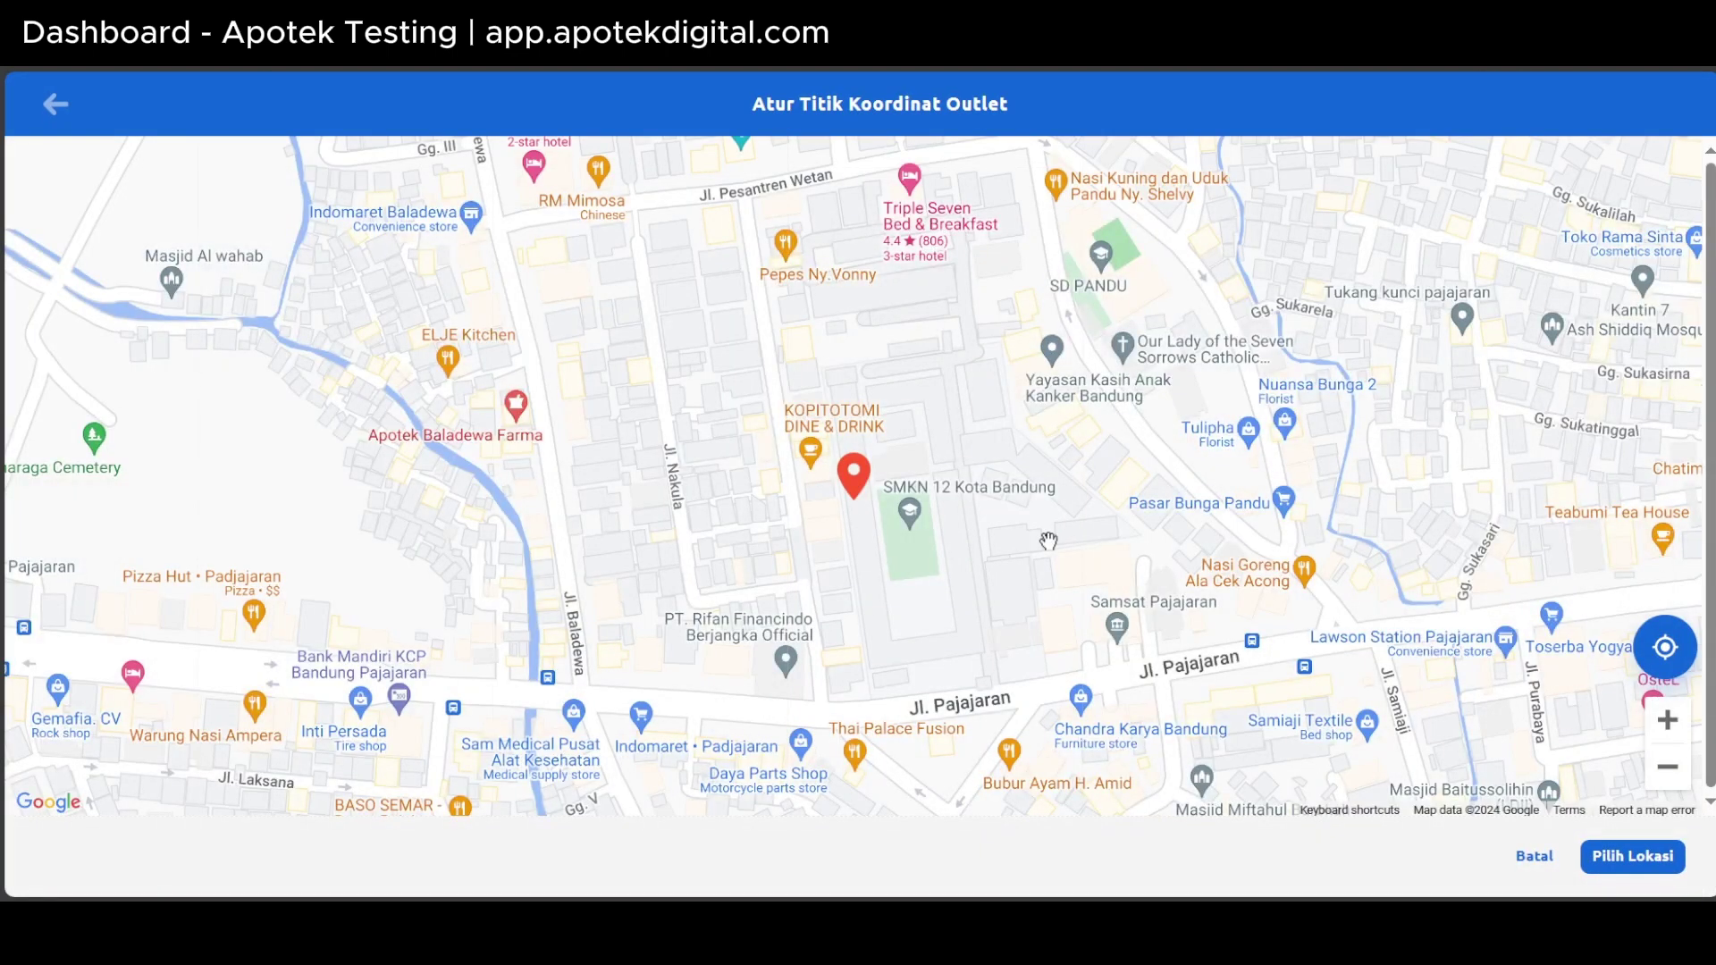
Pin the outlet at the device's current location, allowing location access, and confirm with Pilih Lokasi
scroll(1018, 492, "down", 2)
scroll(1017, 489, "up", 2)
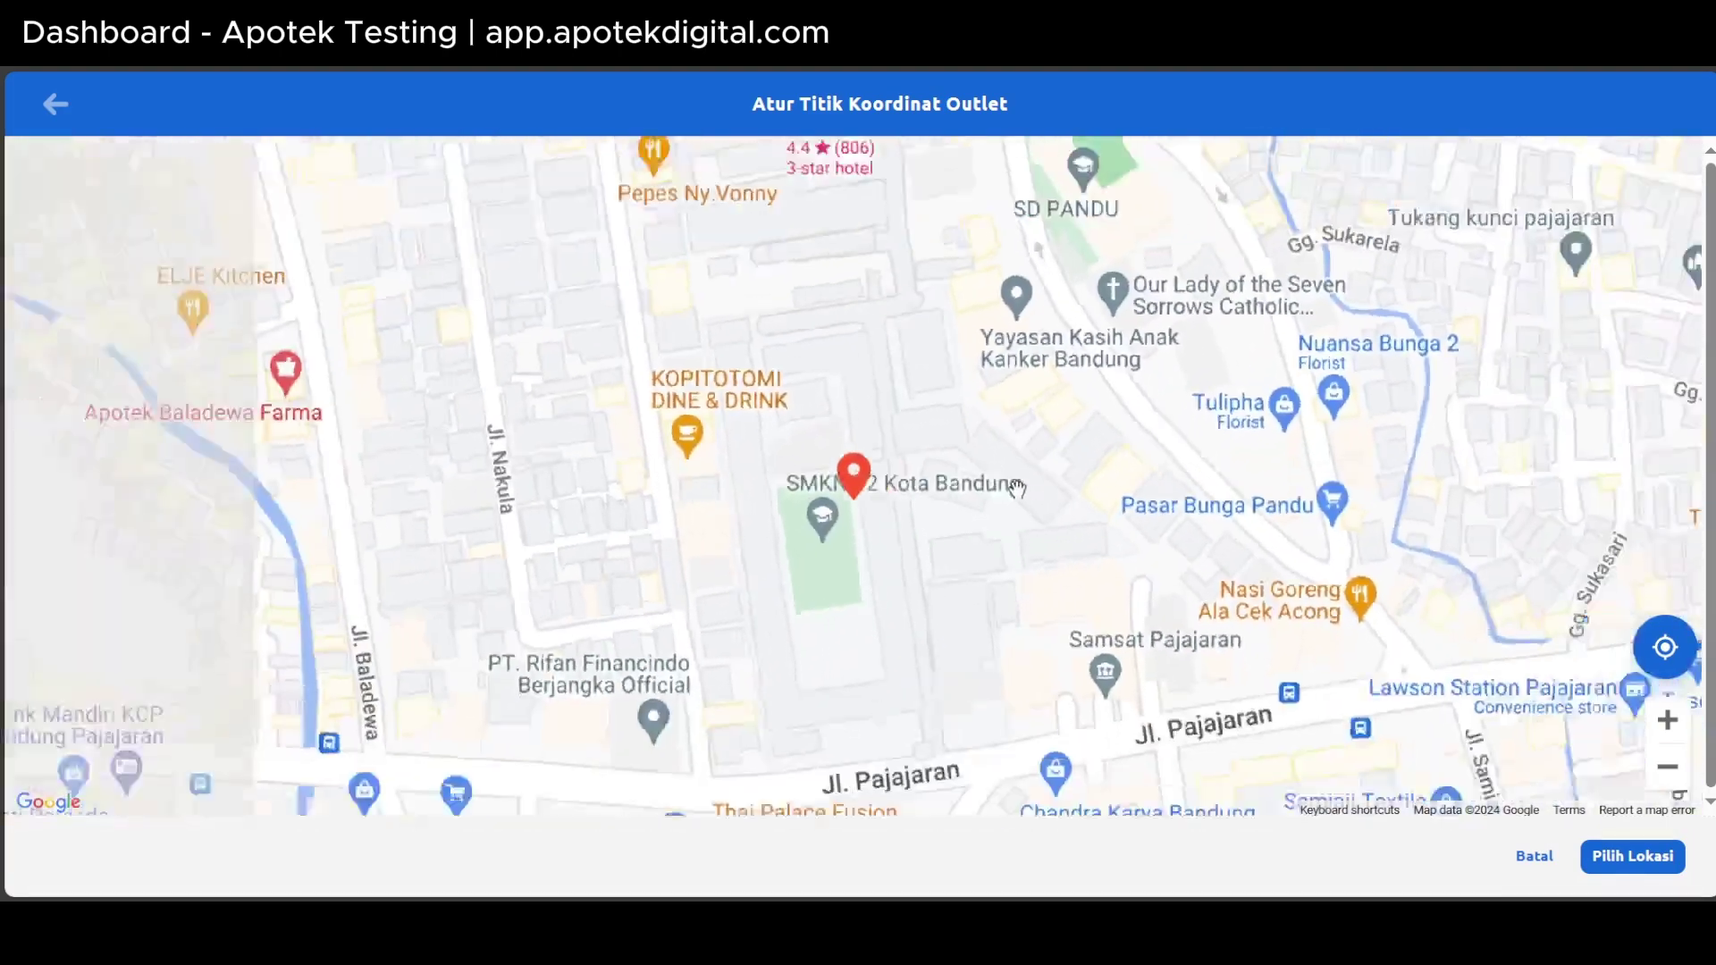
scroll(1017, 489, "down", 1)
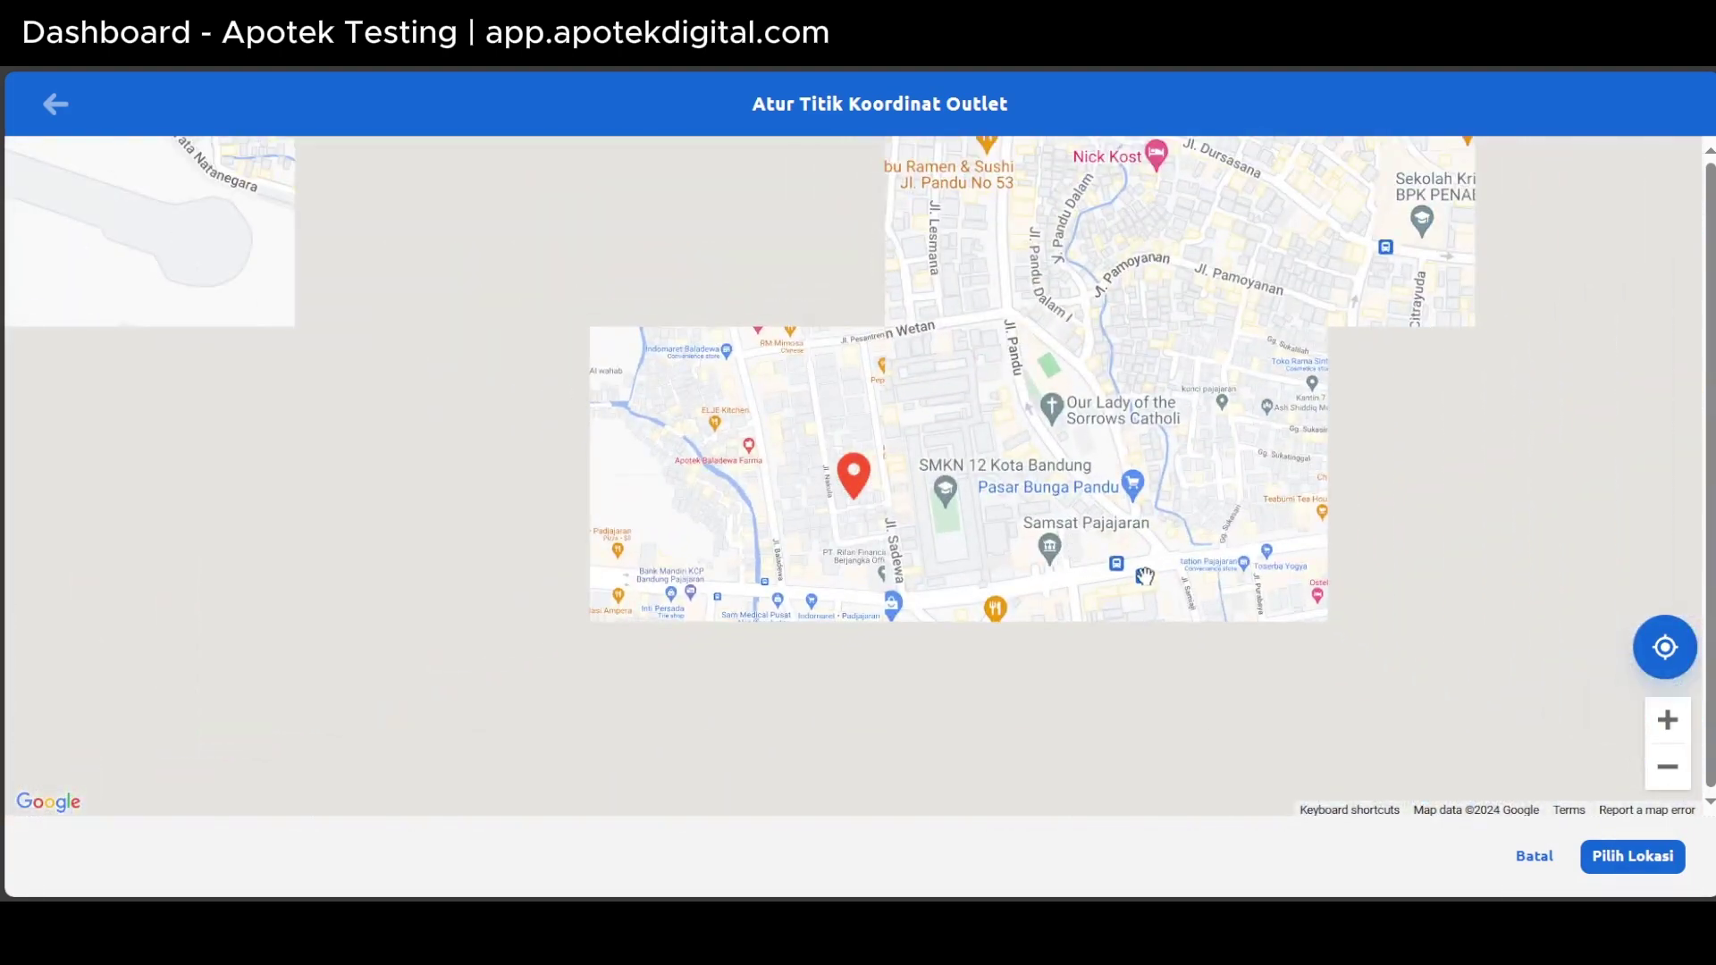
left_click_drag(1146, 577, 1048, 439)
scroll(718, 370, "up", 3)
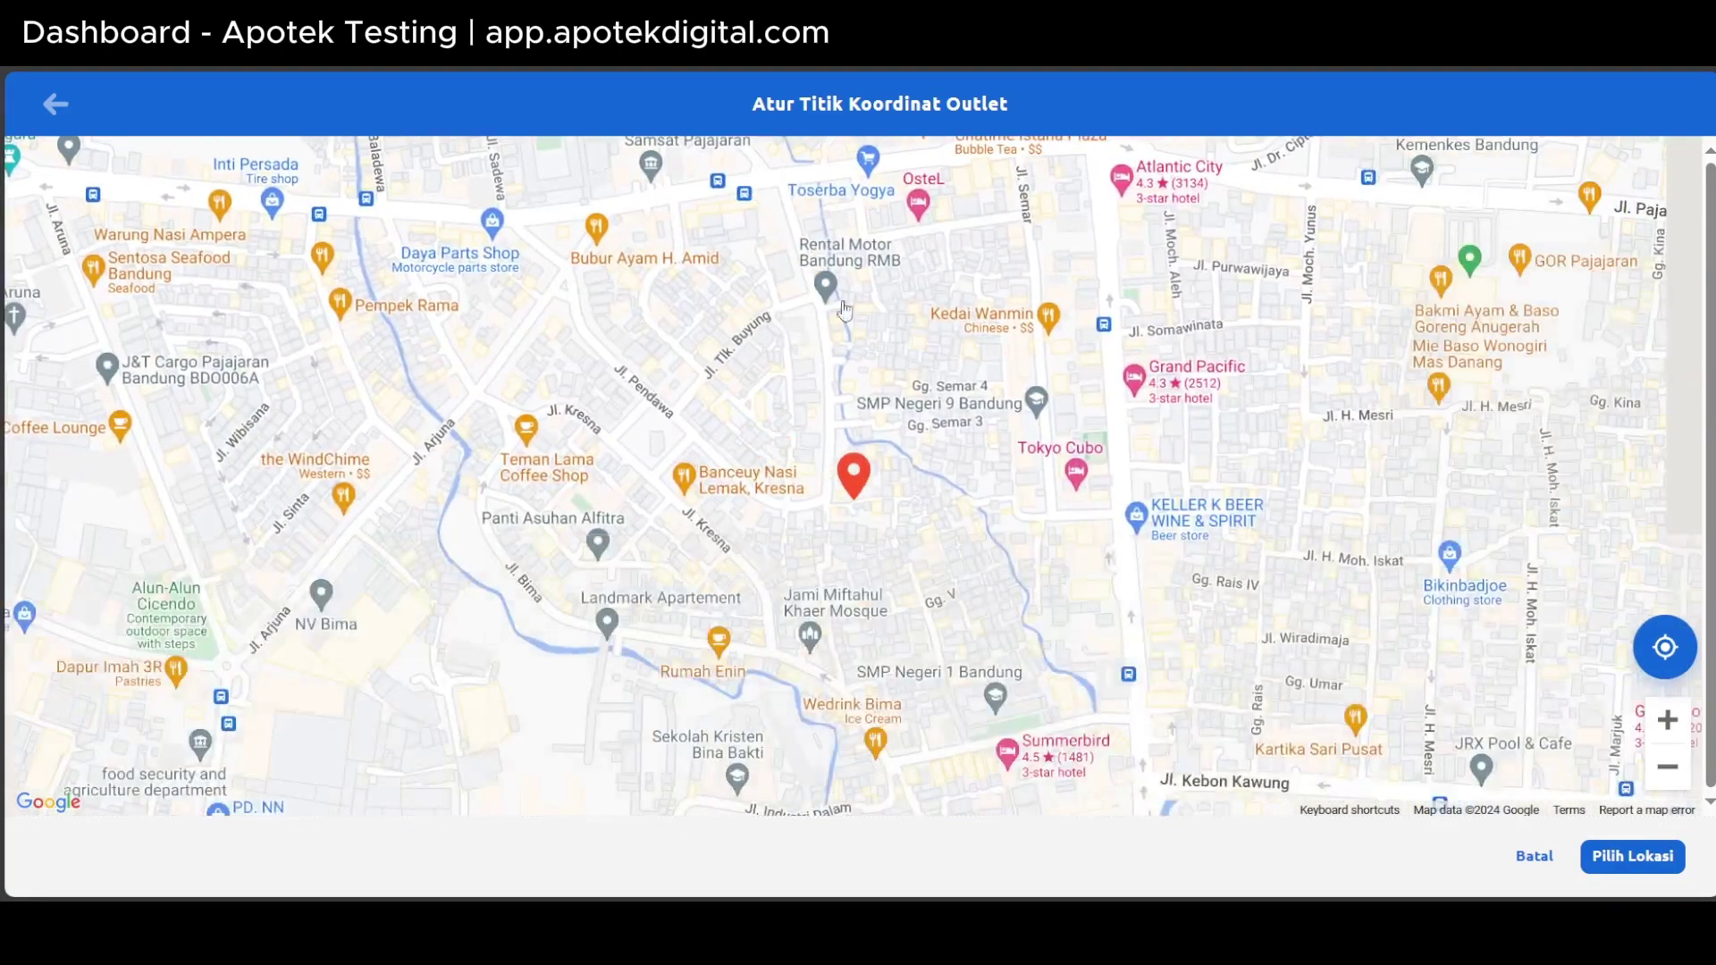
left_click(1664, 650)
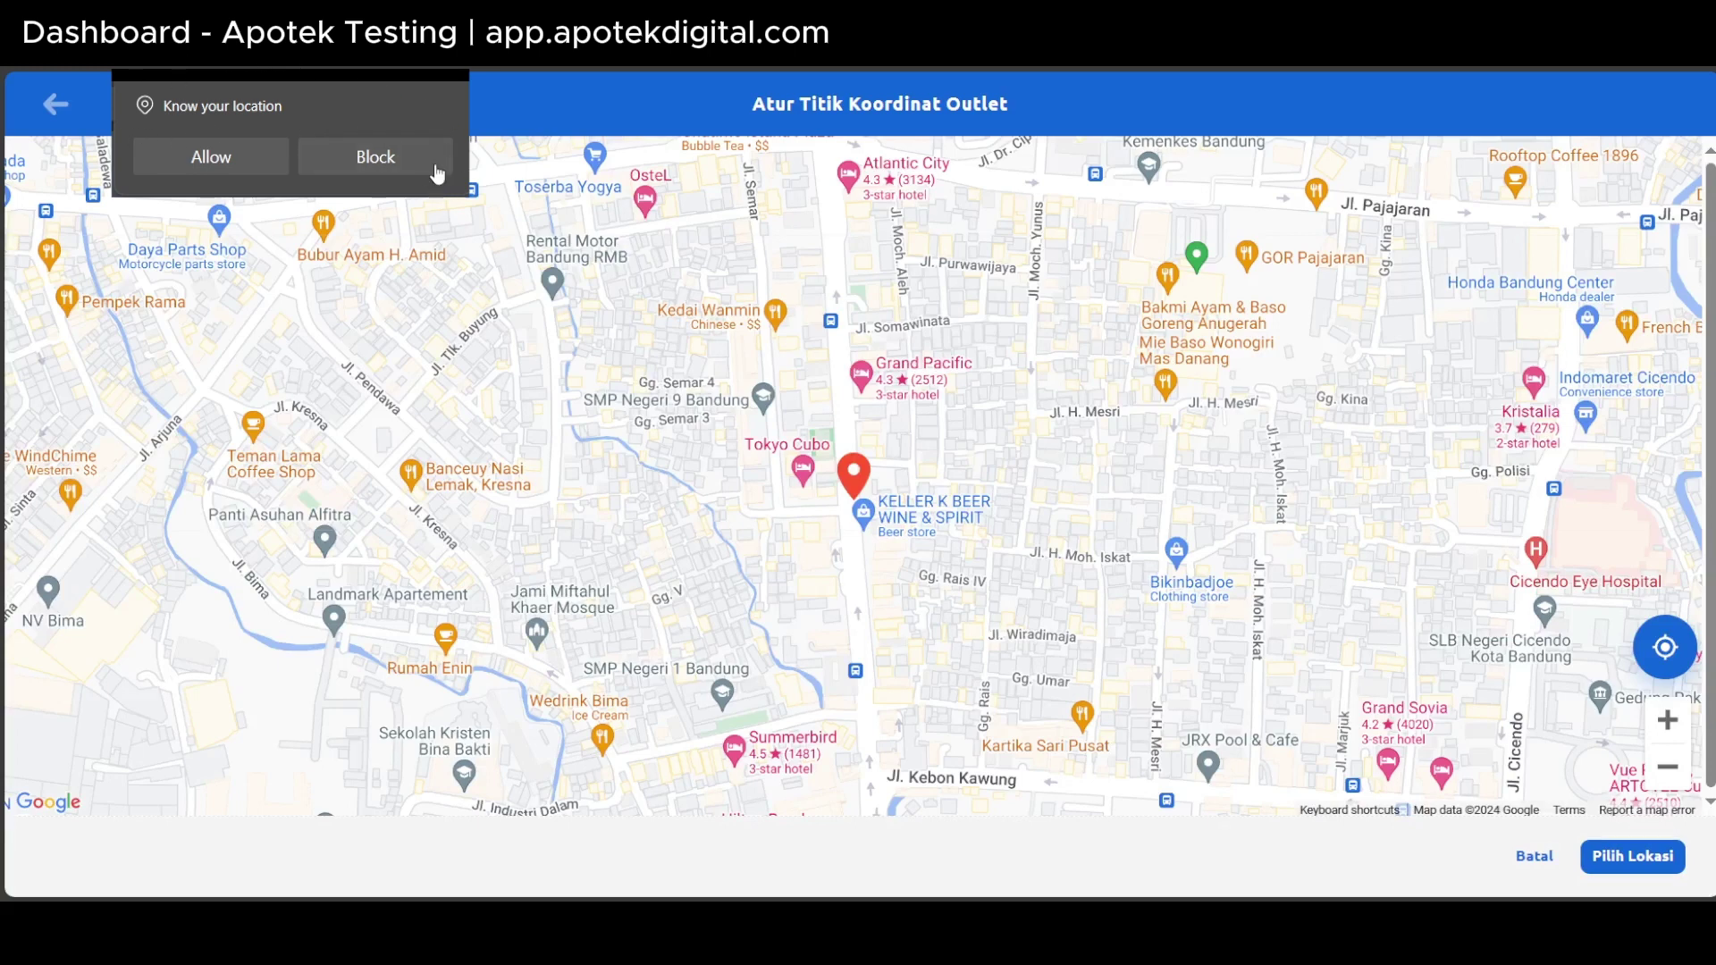
left_click(219, 156)
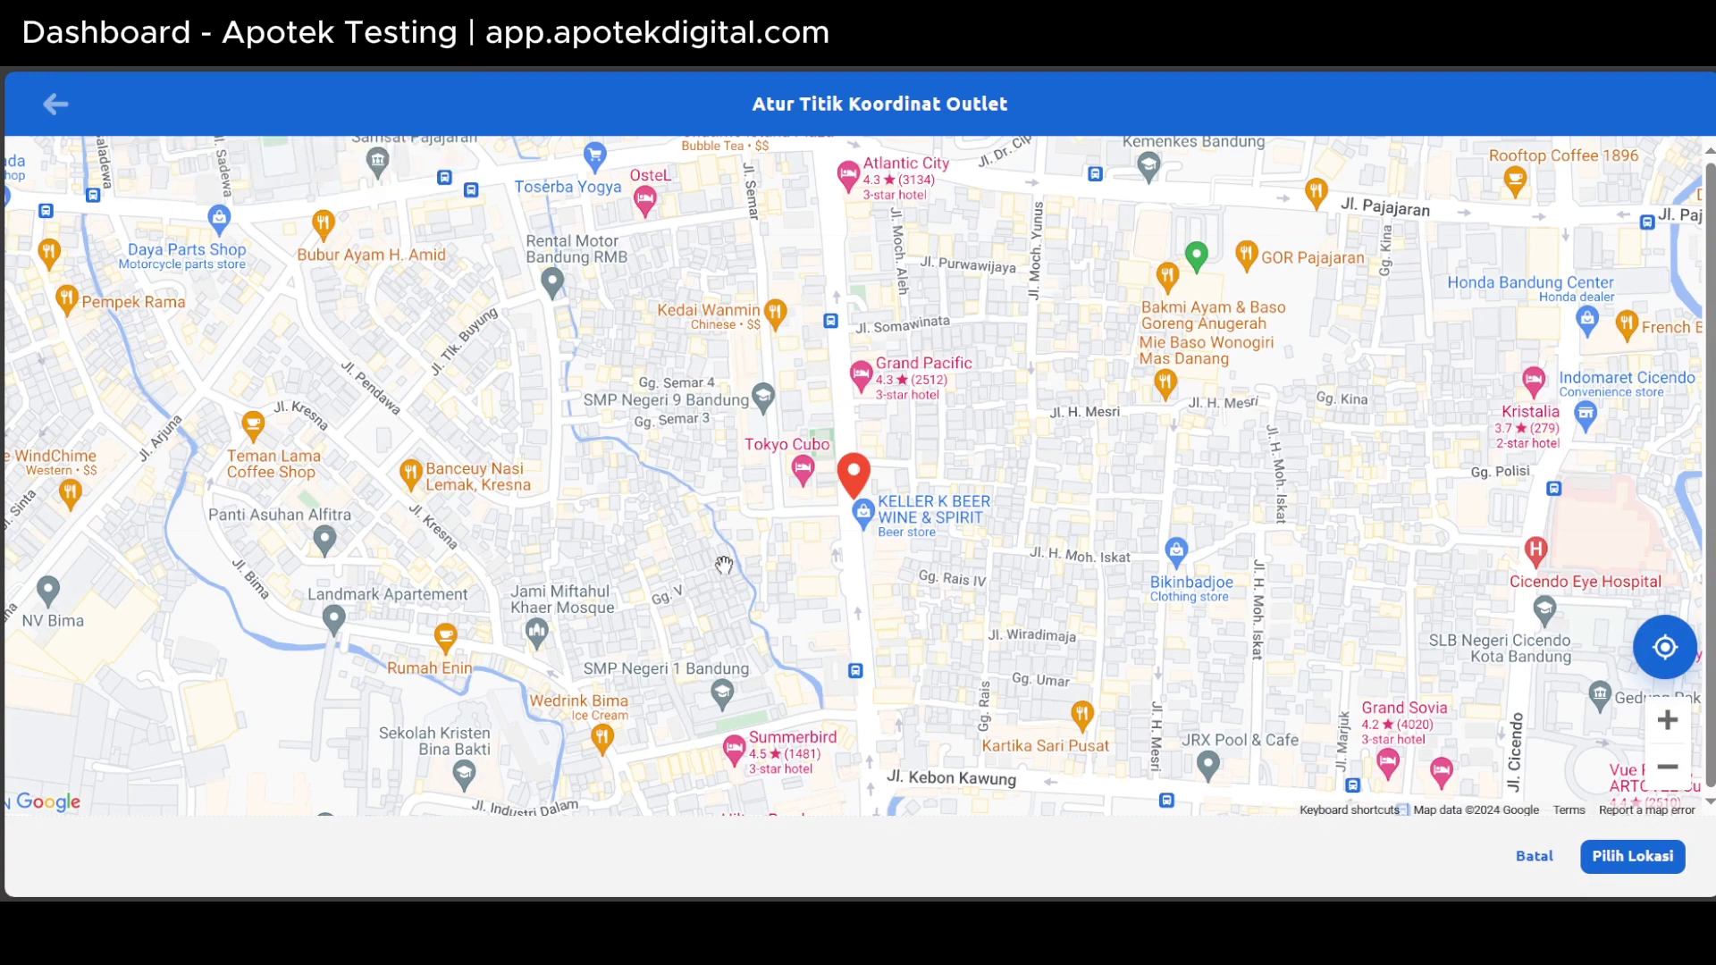
left_click(1669, 653)
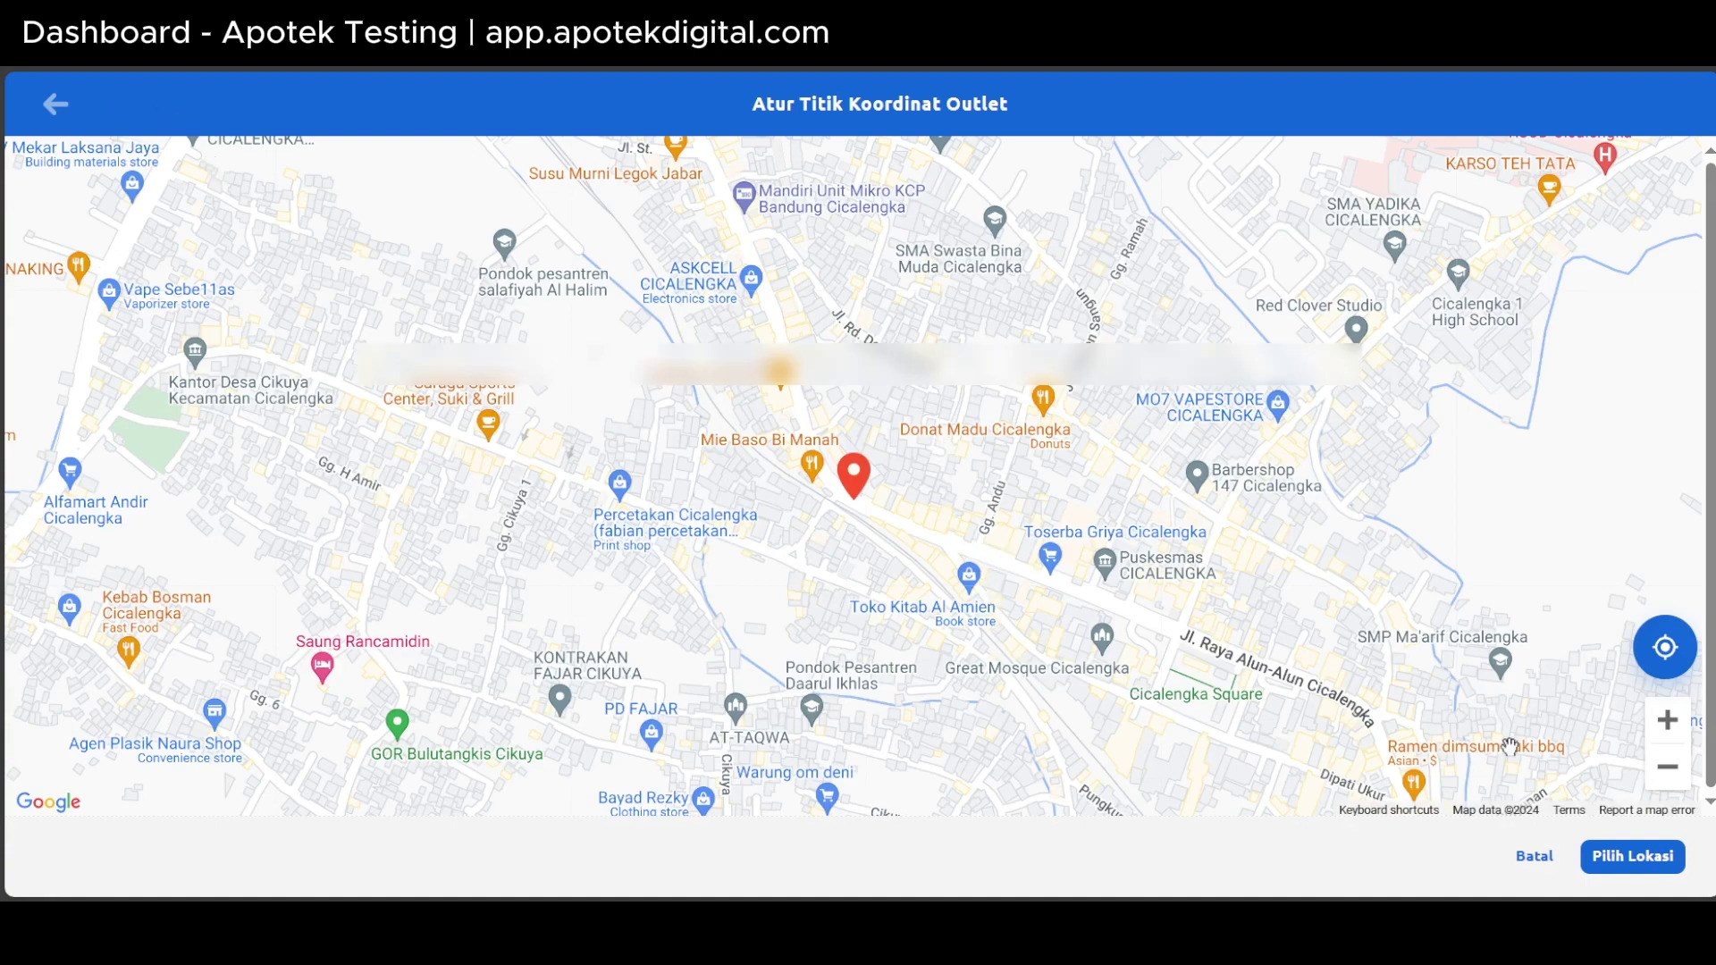
left_click(1634, 860)
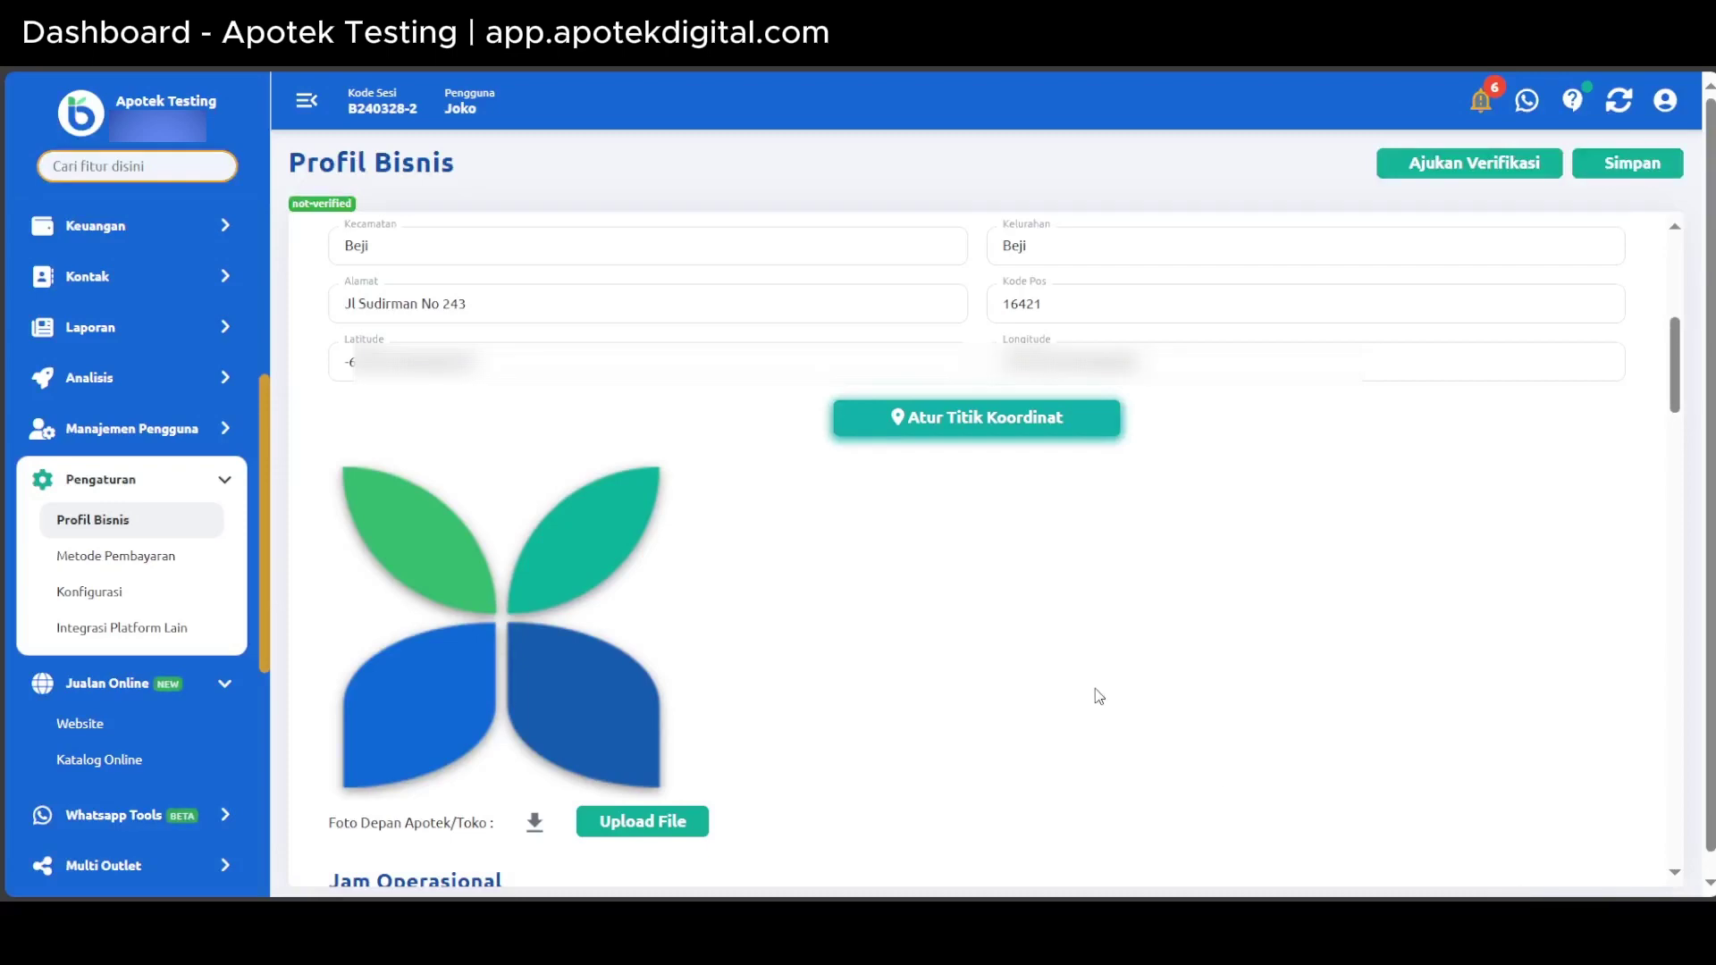
Save the business profile, confirming with 'Ya, yakin!' and OK, then go to Website
left_click(1621, 163)
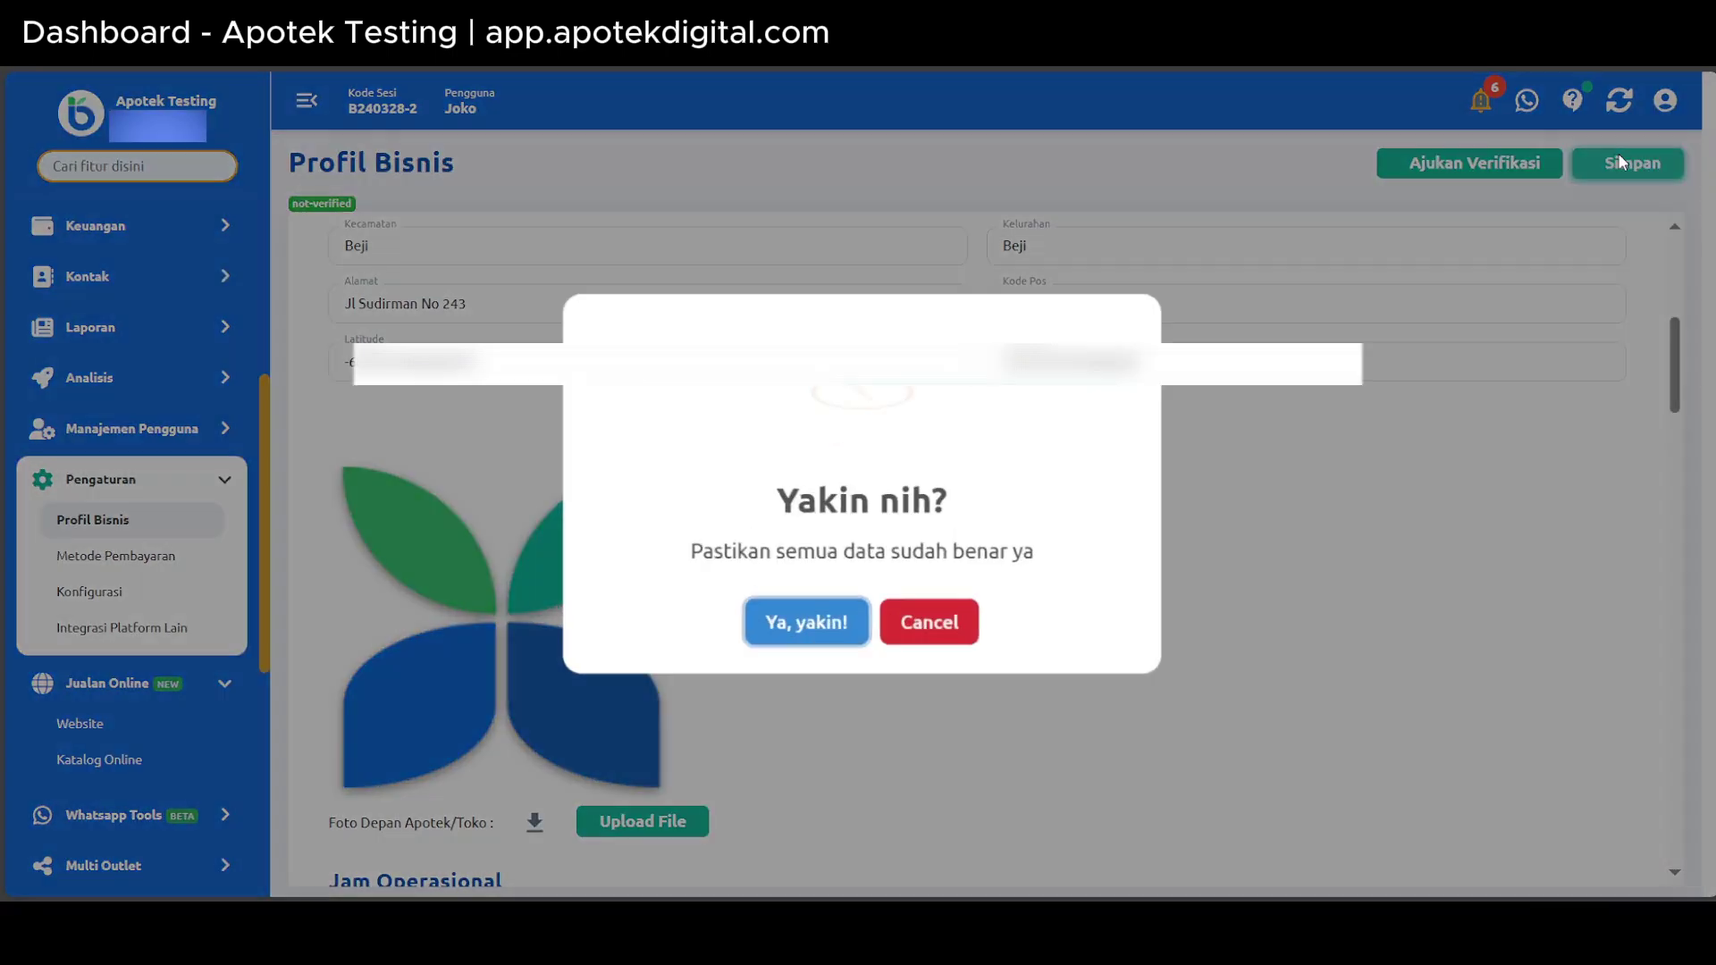
left_click(804, 624)
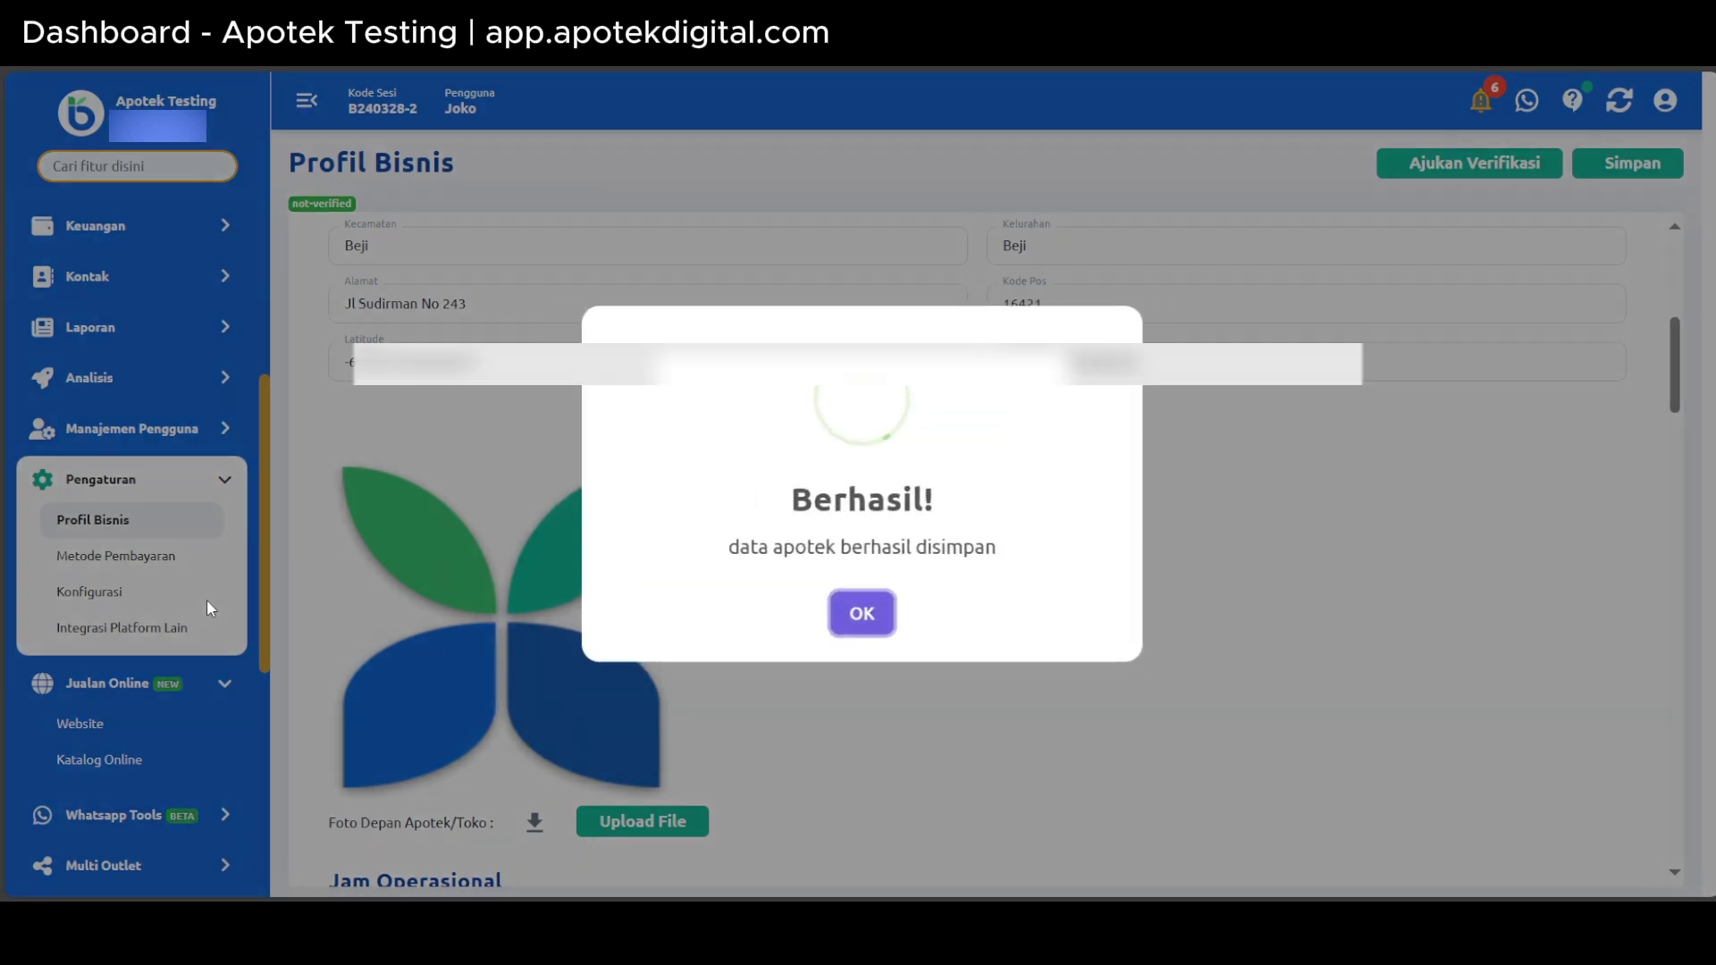
left_click(874, 631)
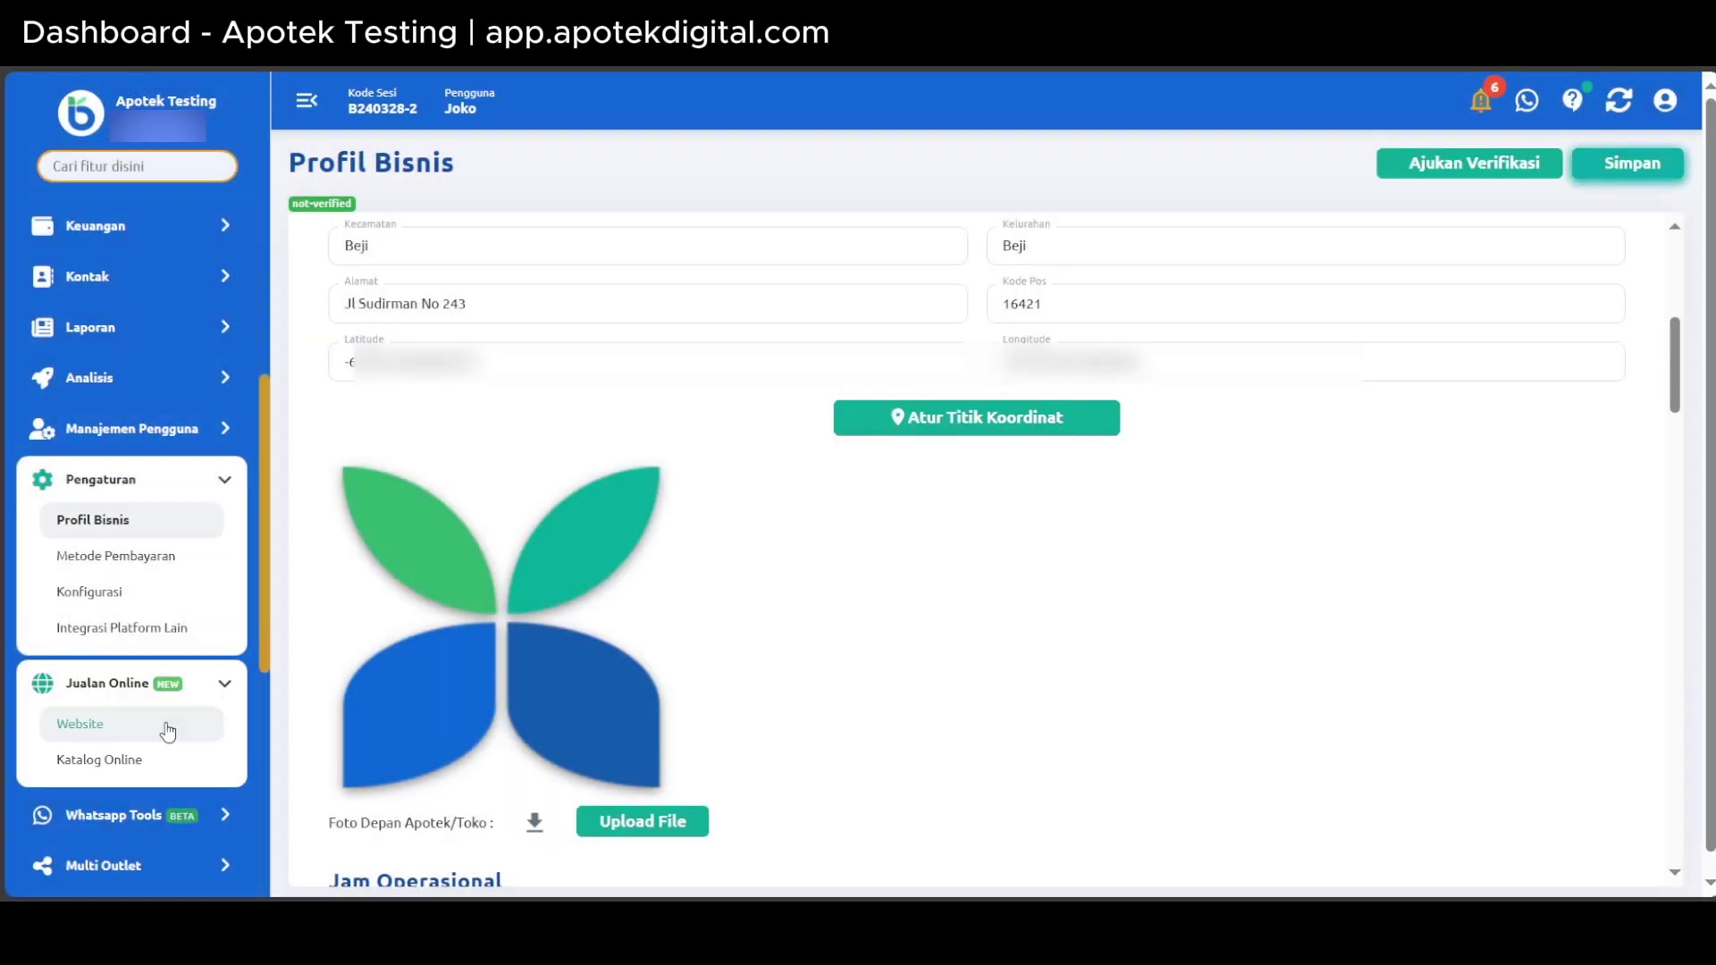
left_click(100, 728)
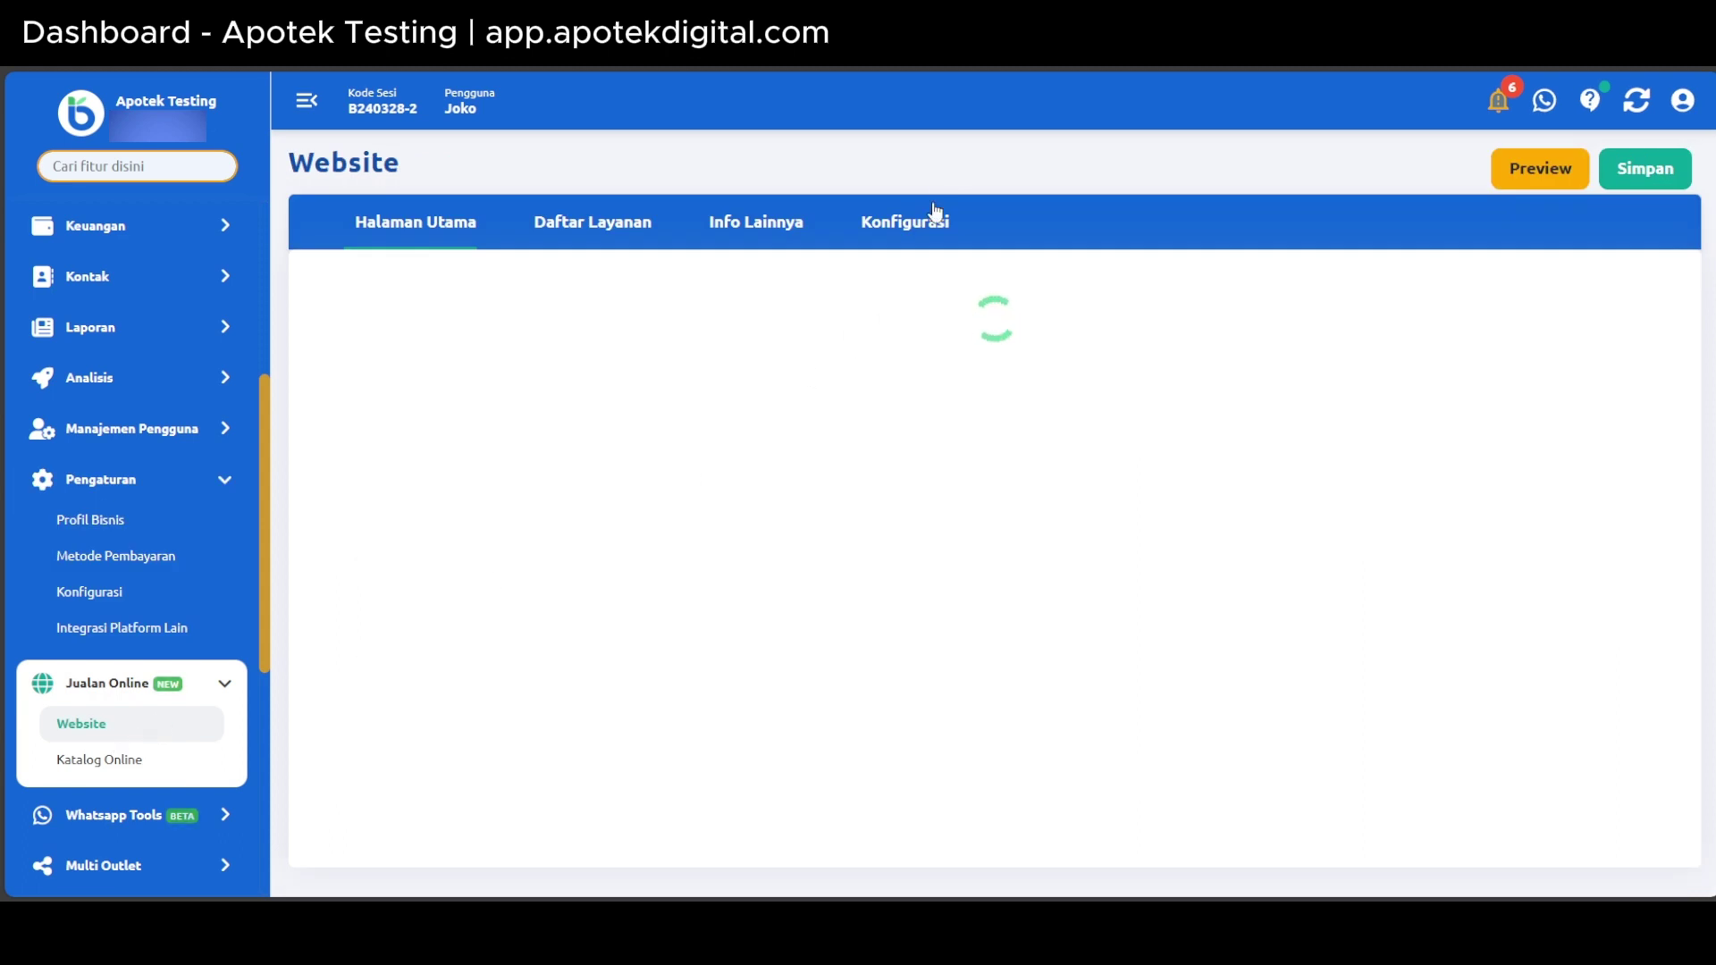
In the Konfigurasi tab, switch off QRIS, Virtual Account and Transfer Manual payments
left_click(921, 224)
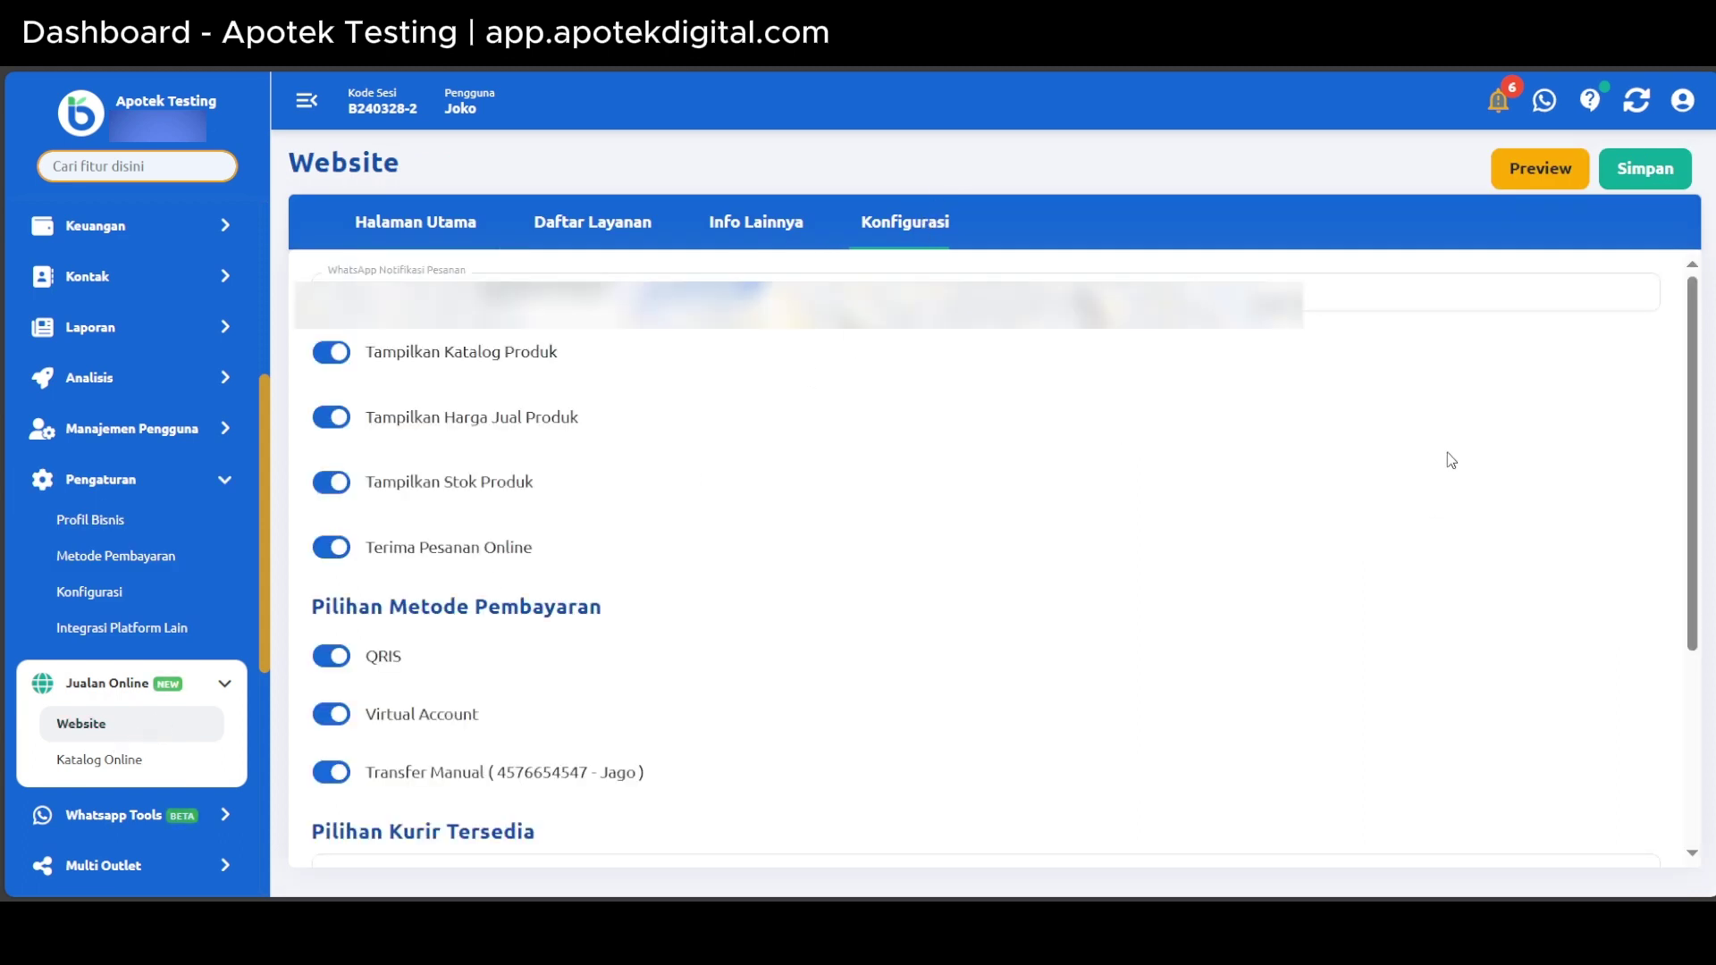
scroll(1692, 337, "down", 1)
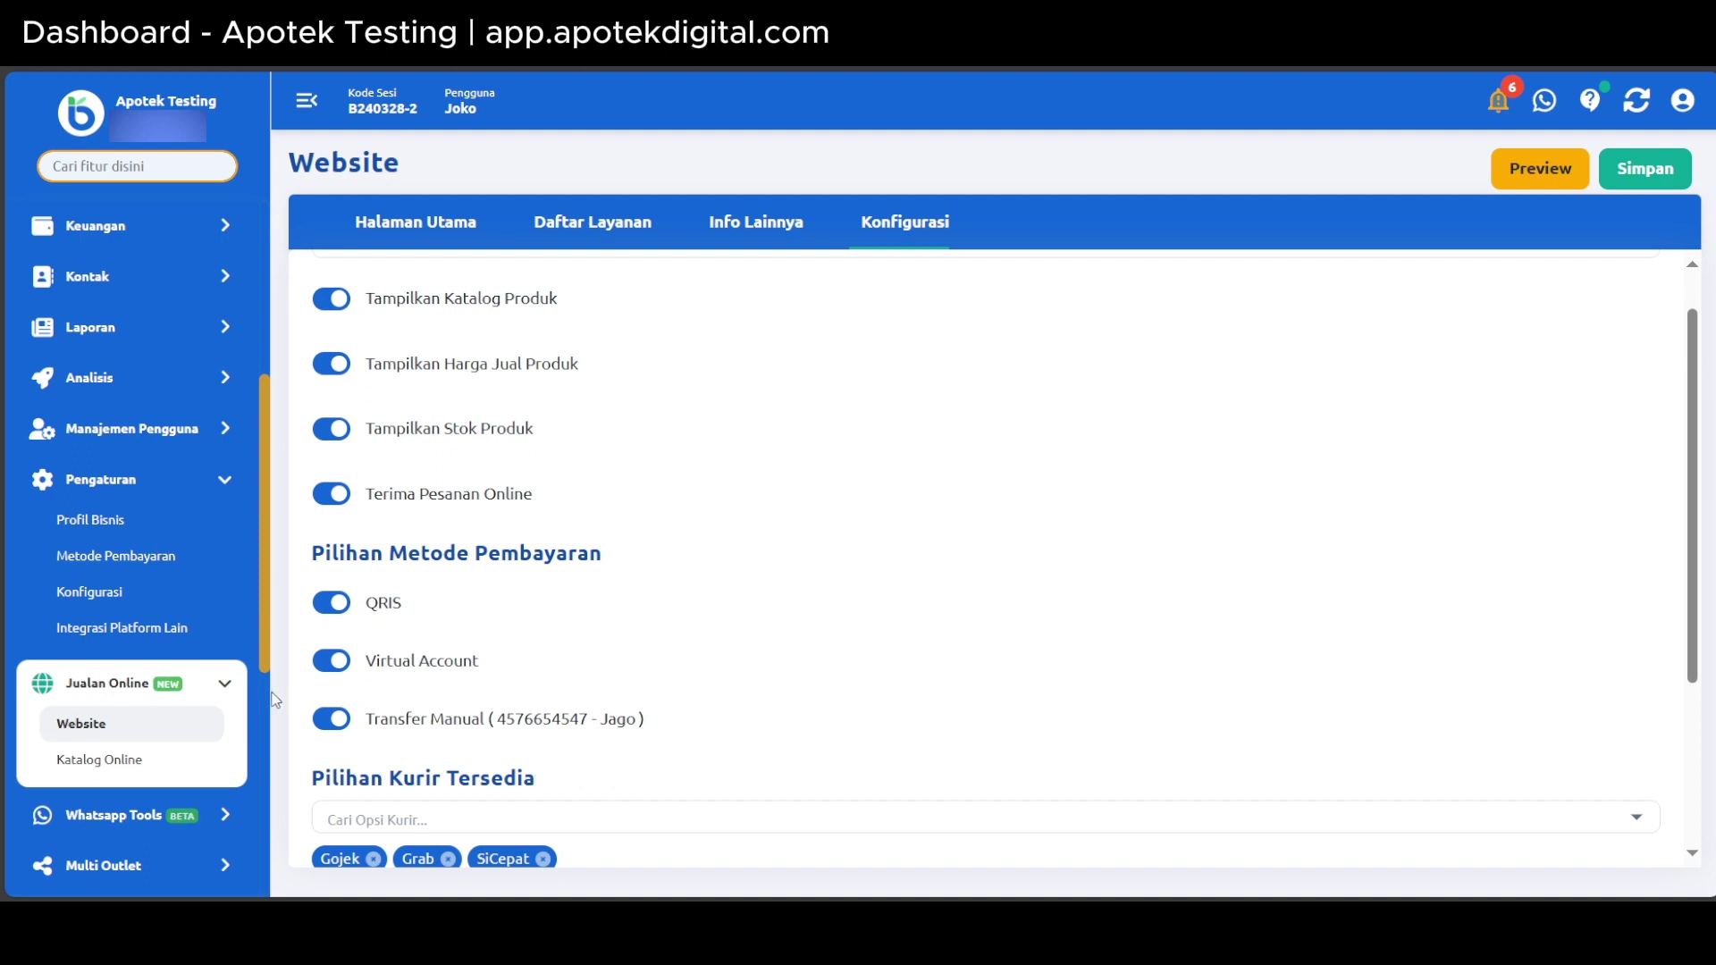
left_click(332, 611)
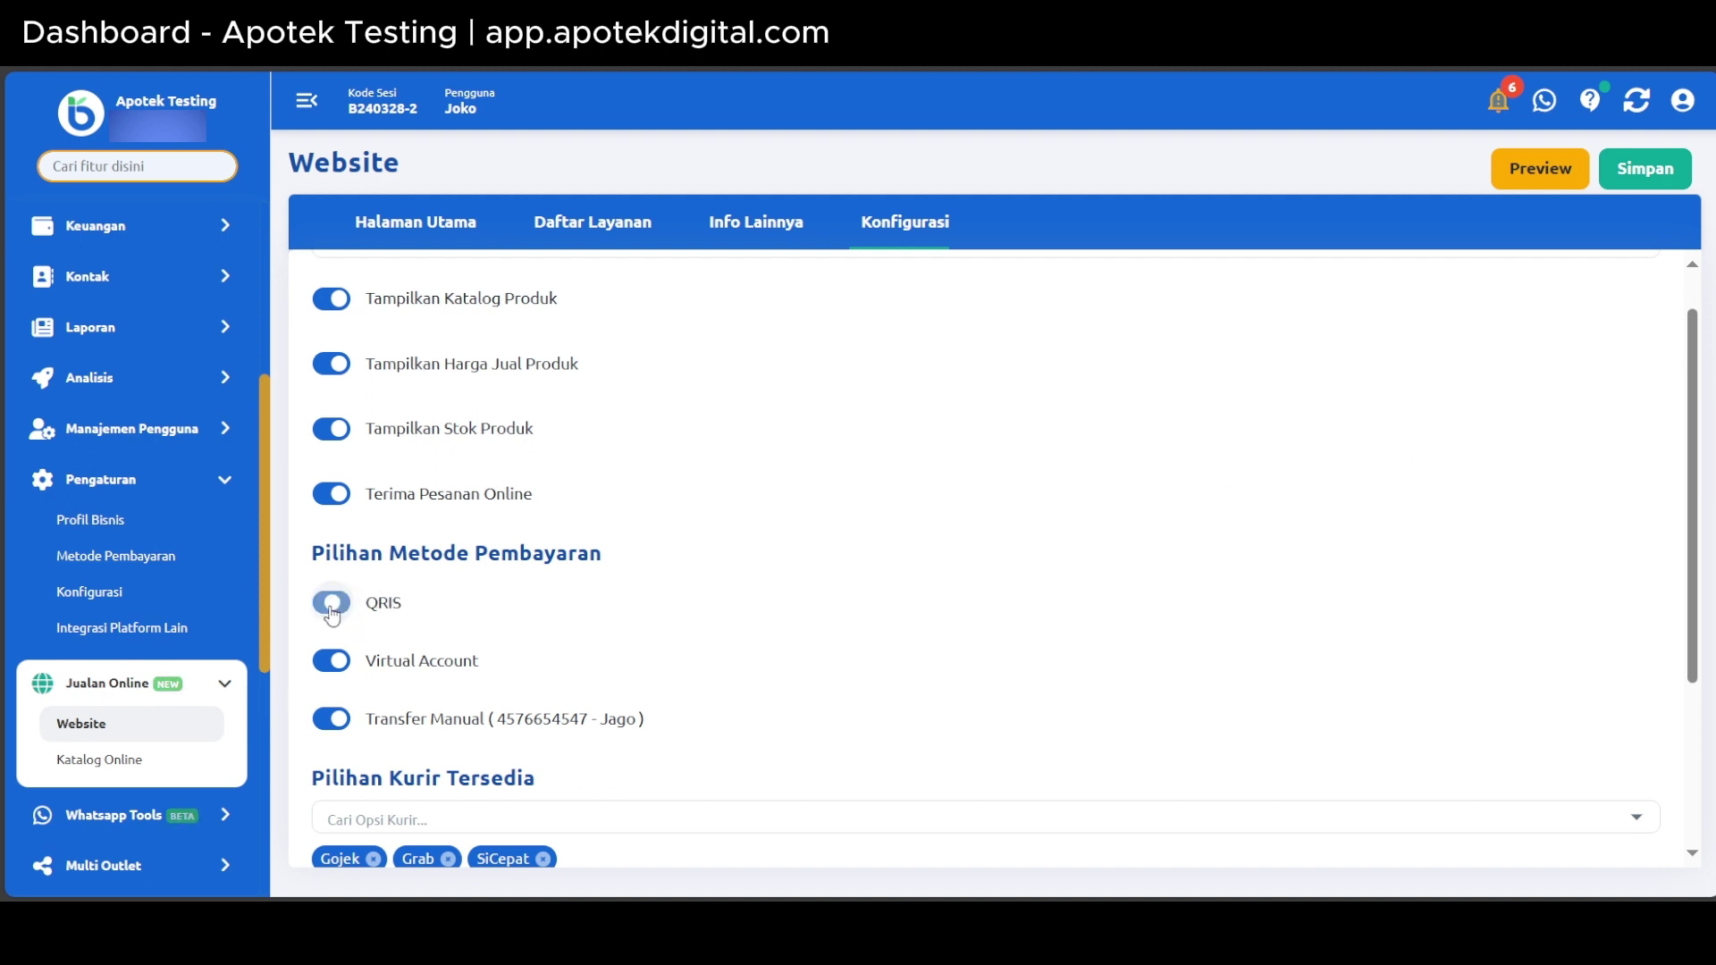
left_click(333, 671)
left_click(340, 731)
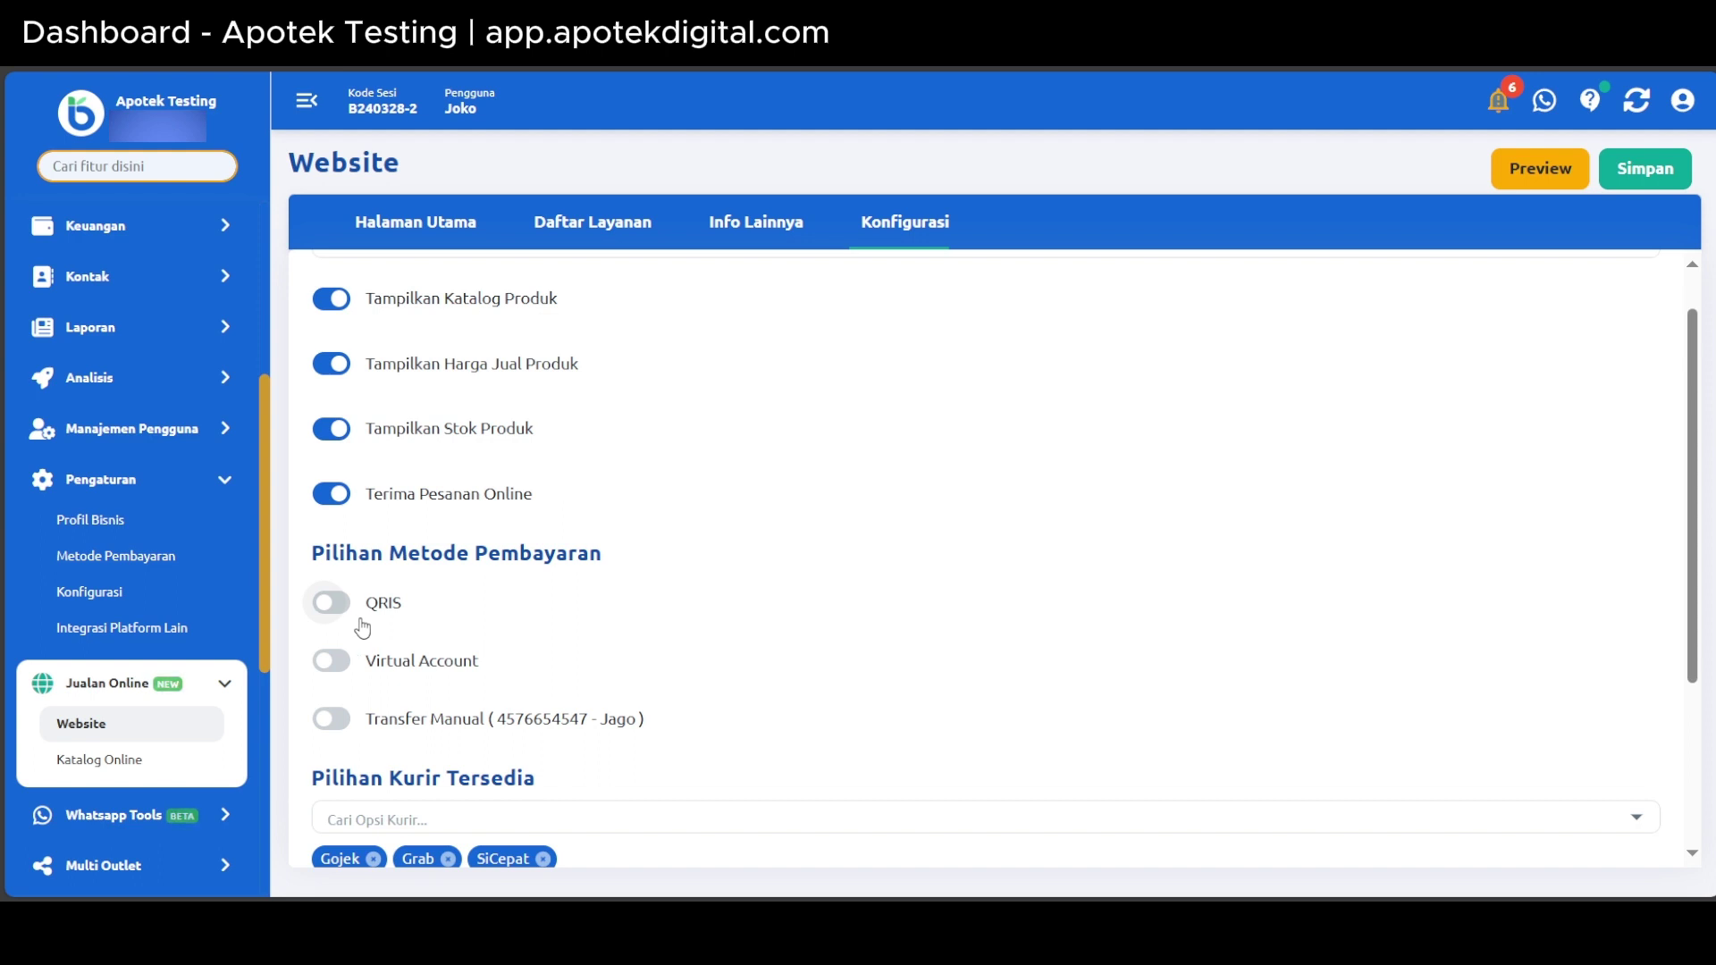
Turn QRIS, Virtual Account and Transfer Manual payments back on
left_click(329, 603)
left_click(342, 679)
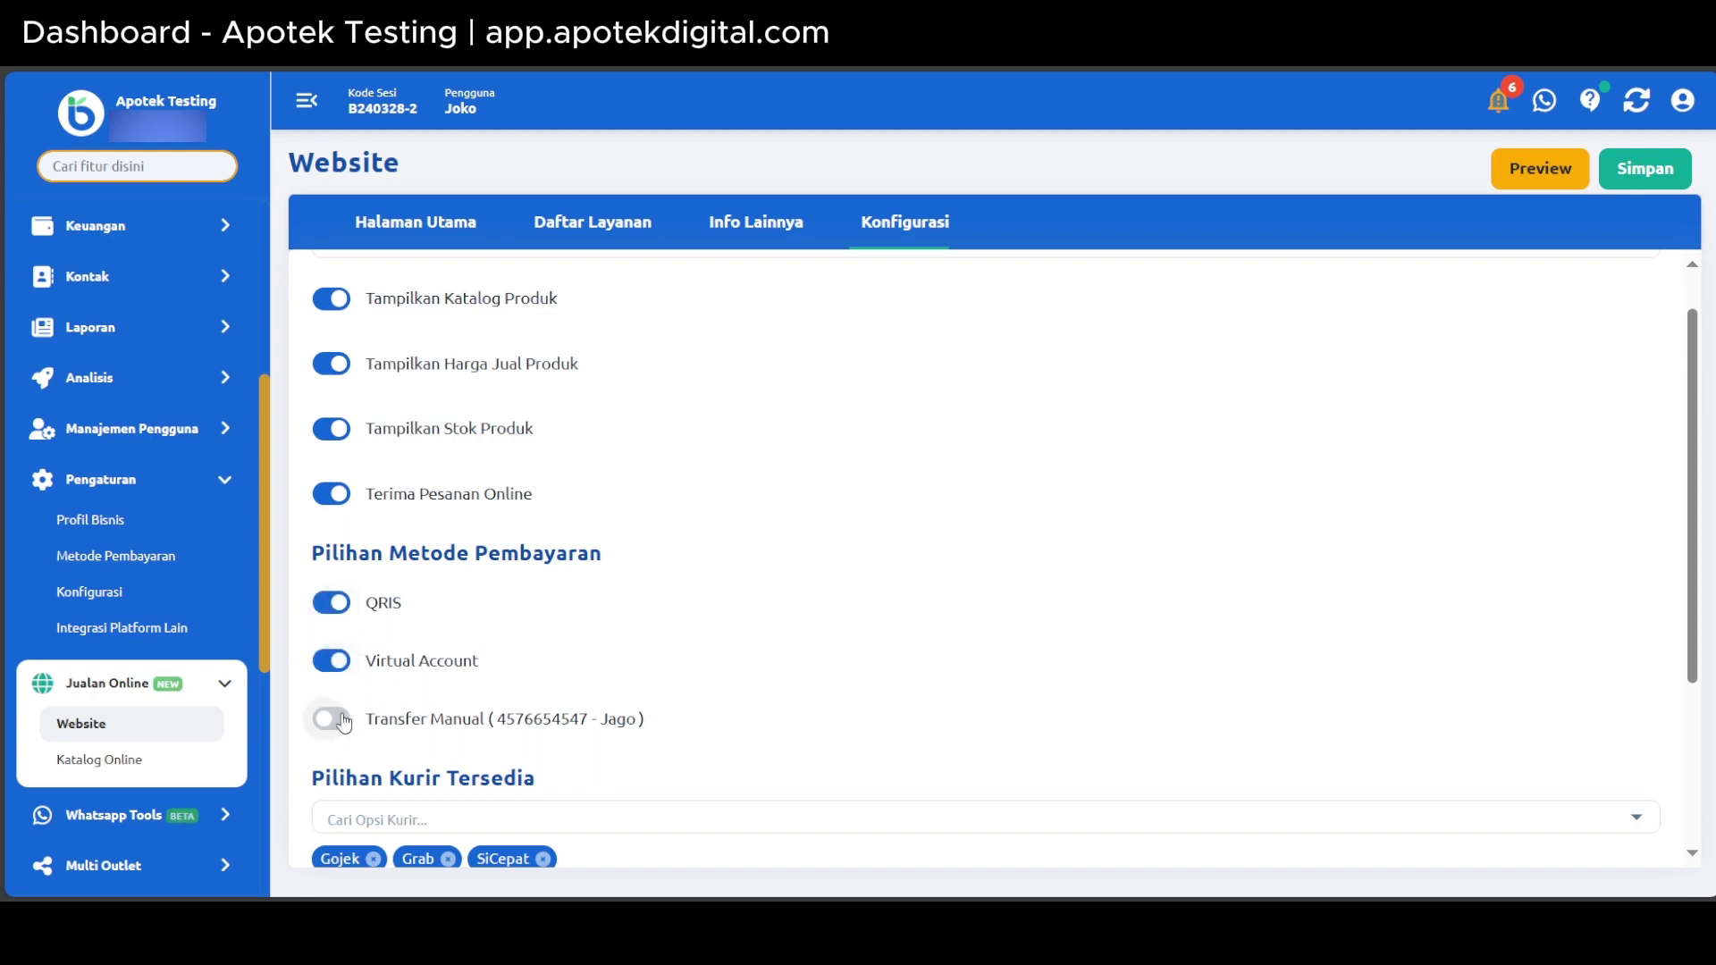
left_click(332, 720)
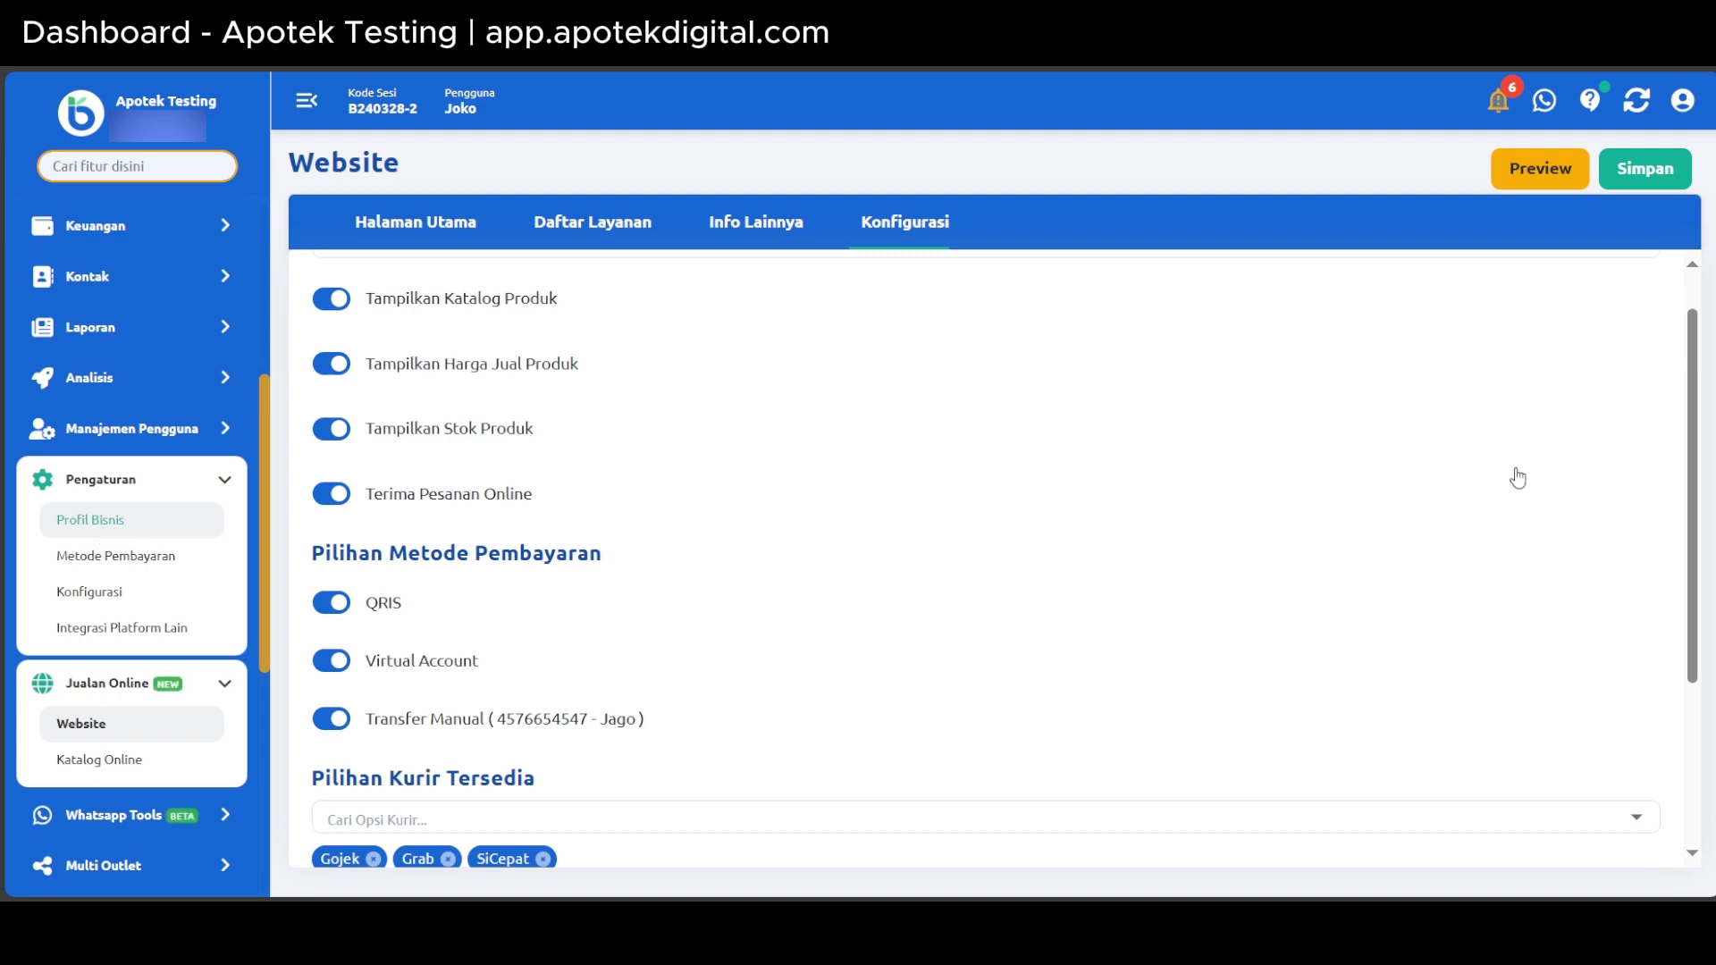
left_click_drag(1669, 303, 1666, 871)
left_click(1295, 779)
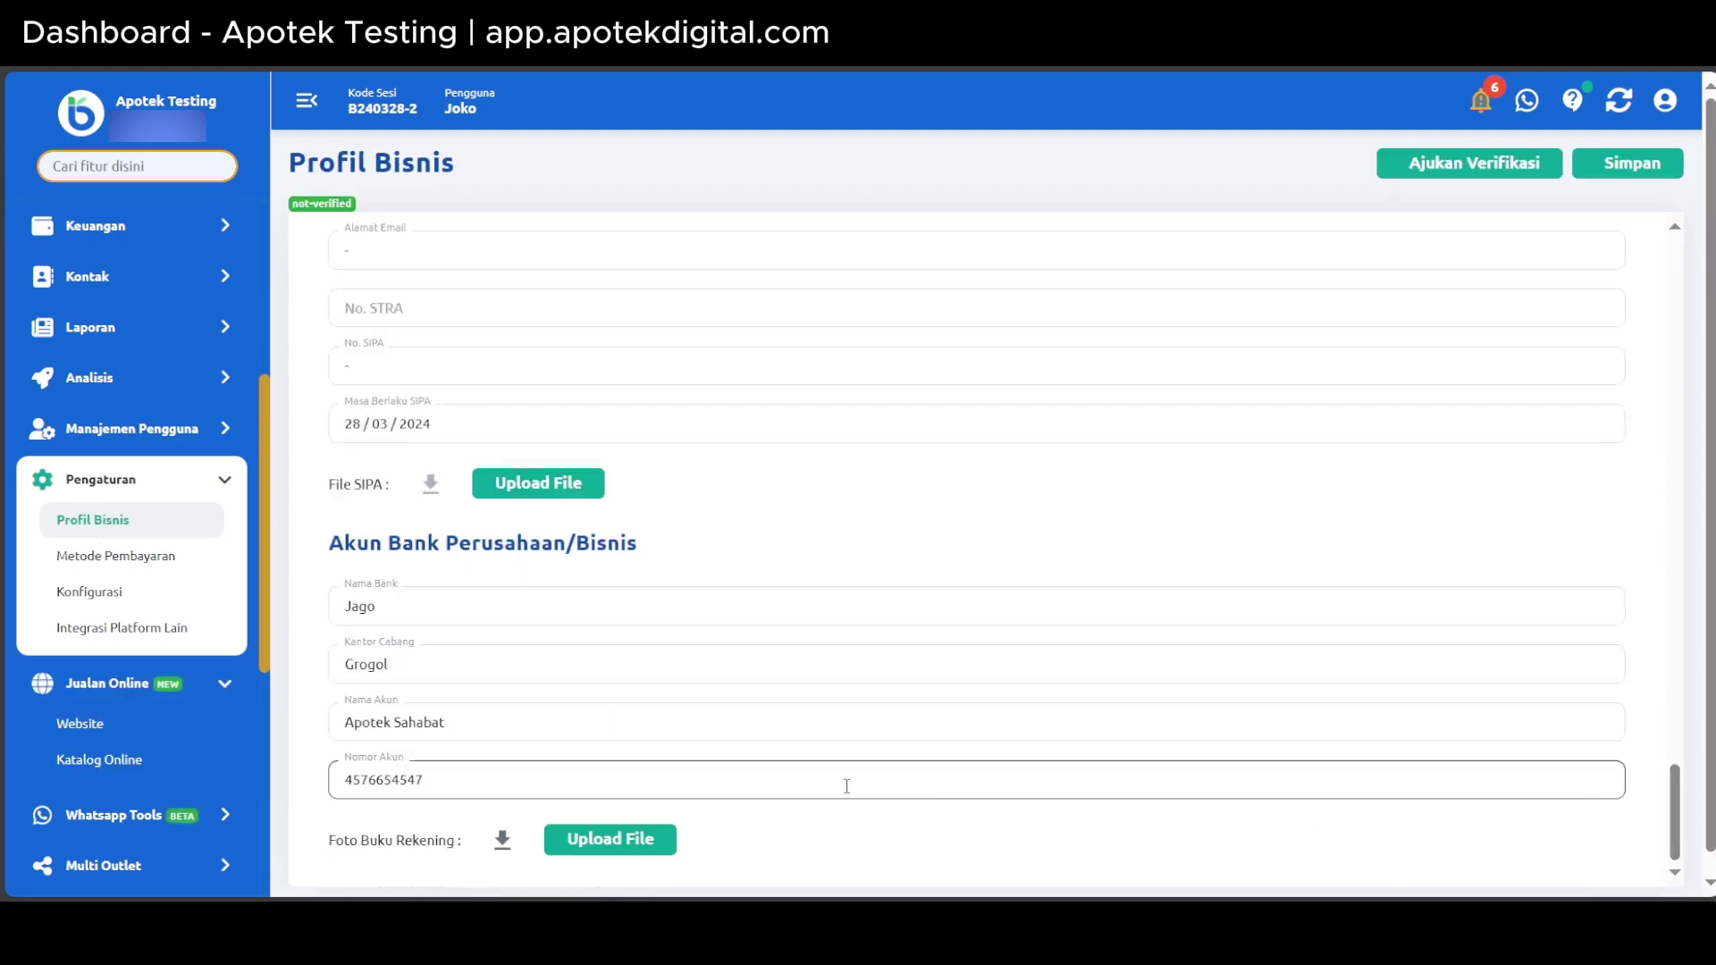
left_click(687, 873)
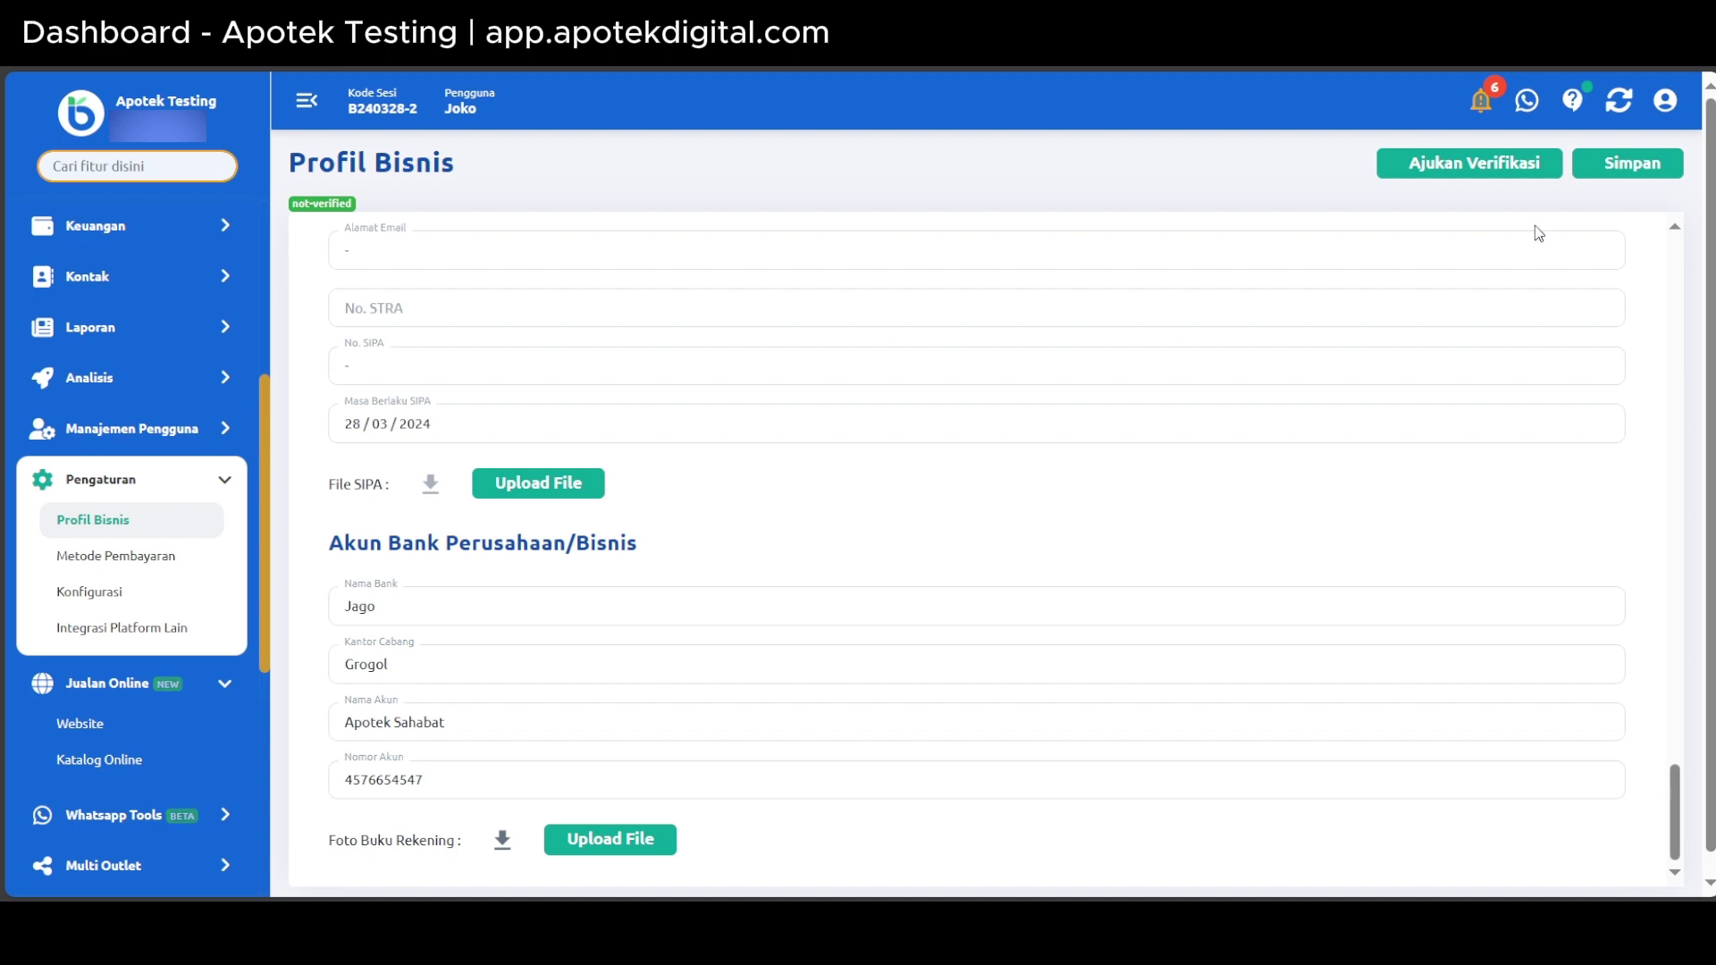
left_click(134, 725)
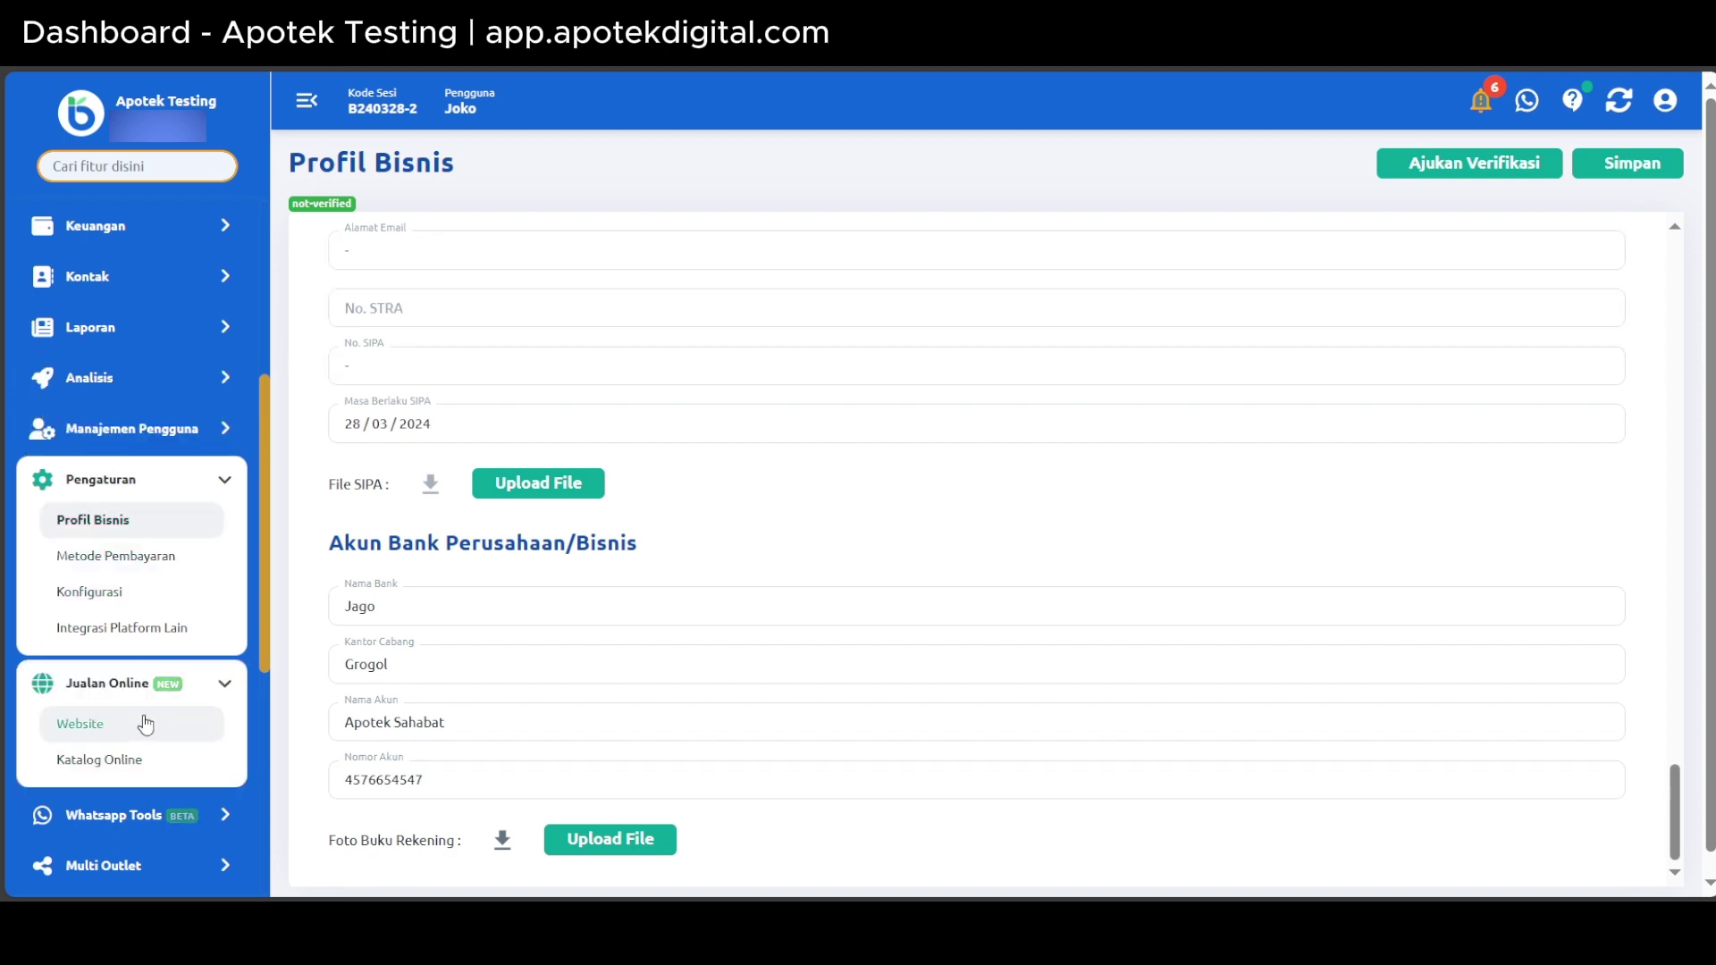
Add JNE to the website couriers alongside Gojek, Grab and SiCepat
left_click(930, 220)
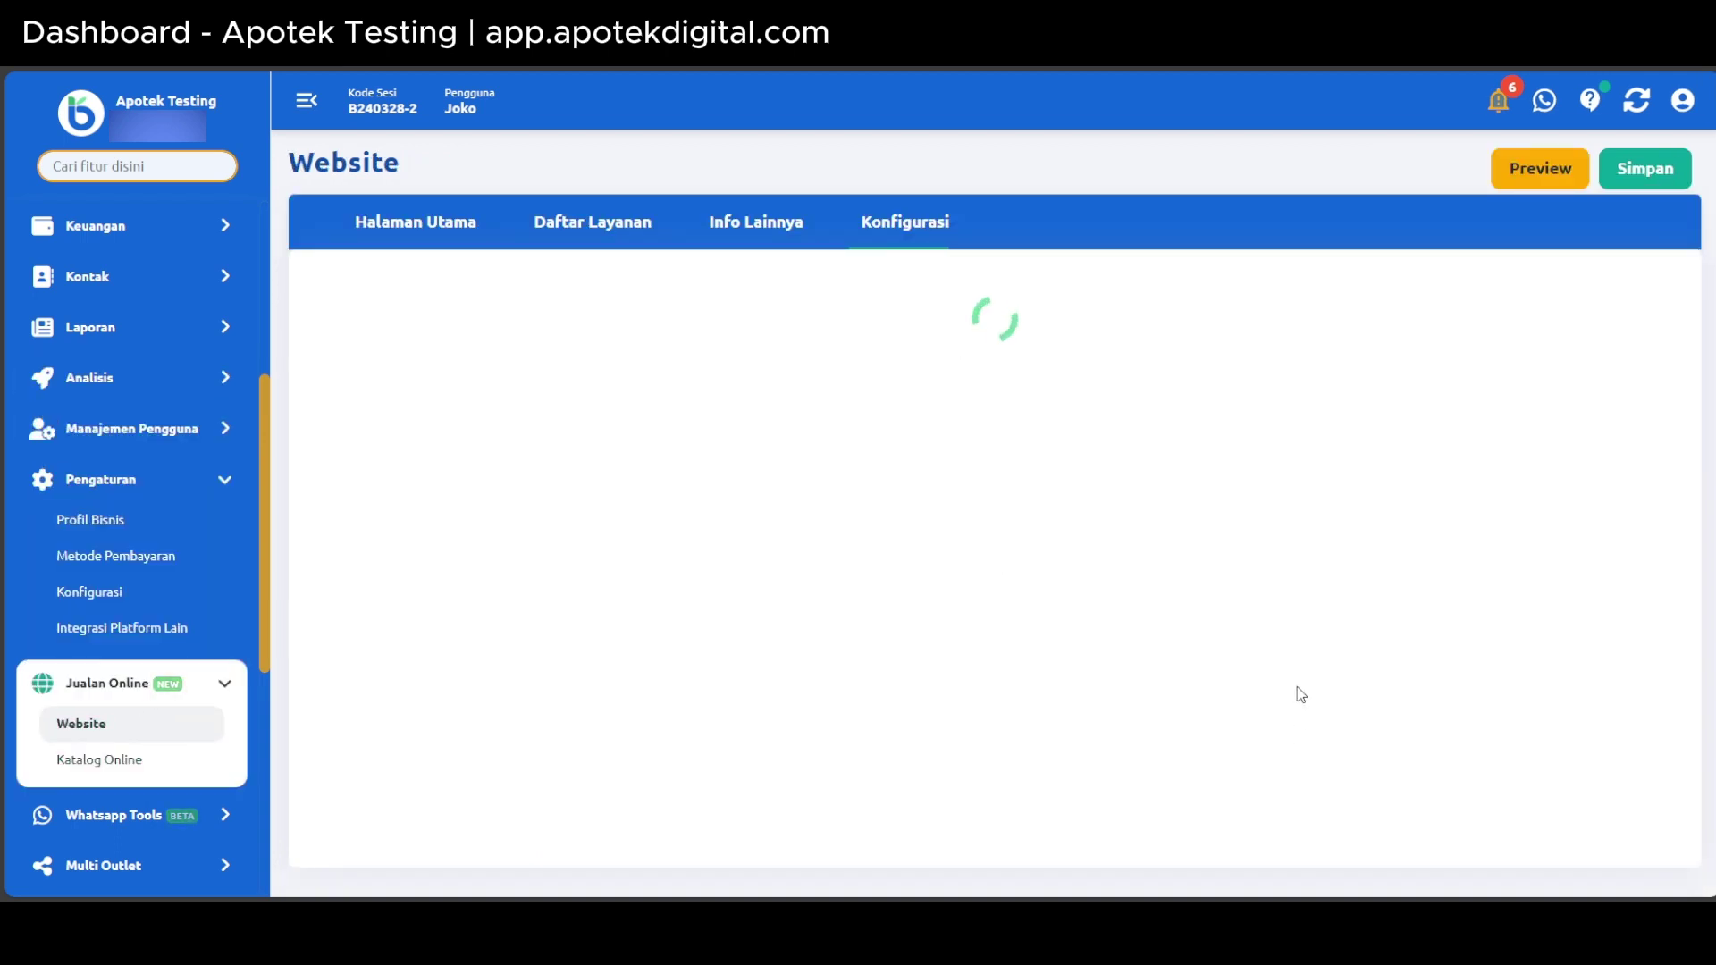
scroll(981, 619, "down", 2)
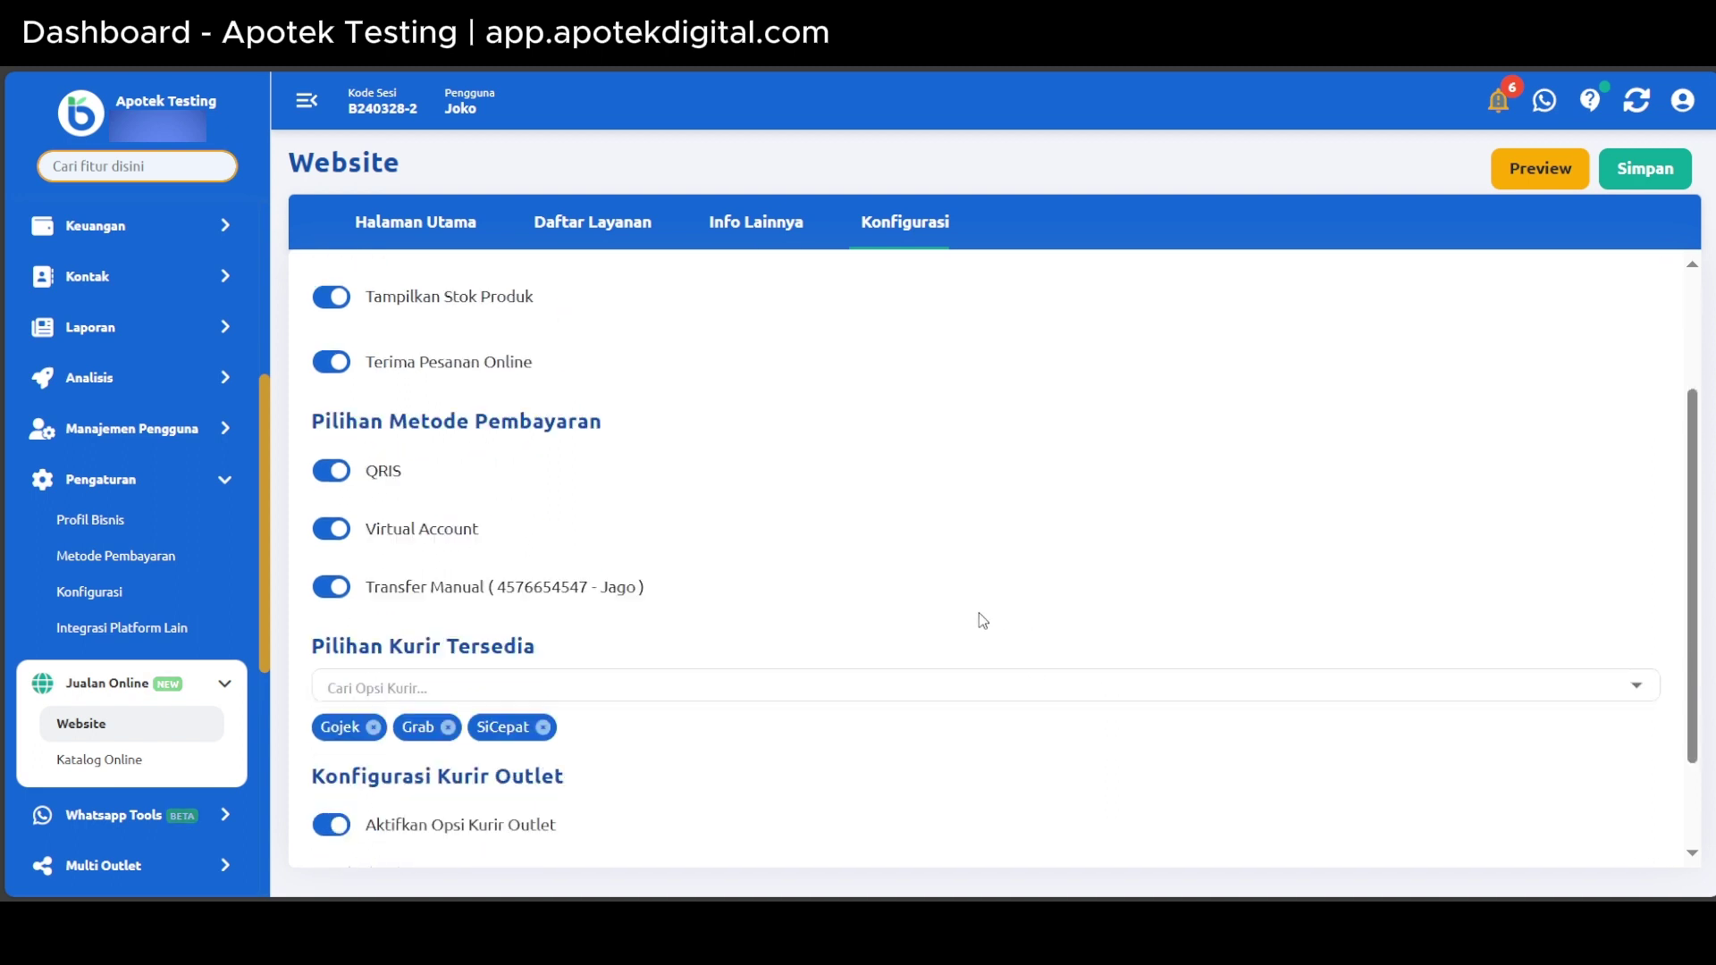
scroll(982, 620, "down", 1)
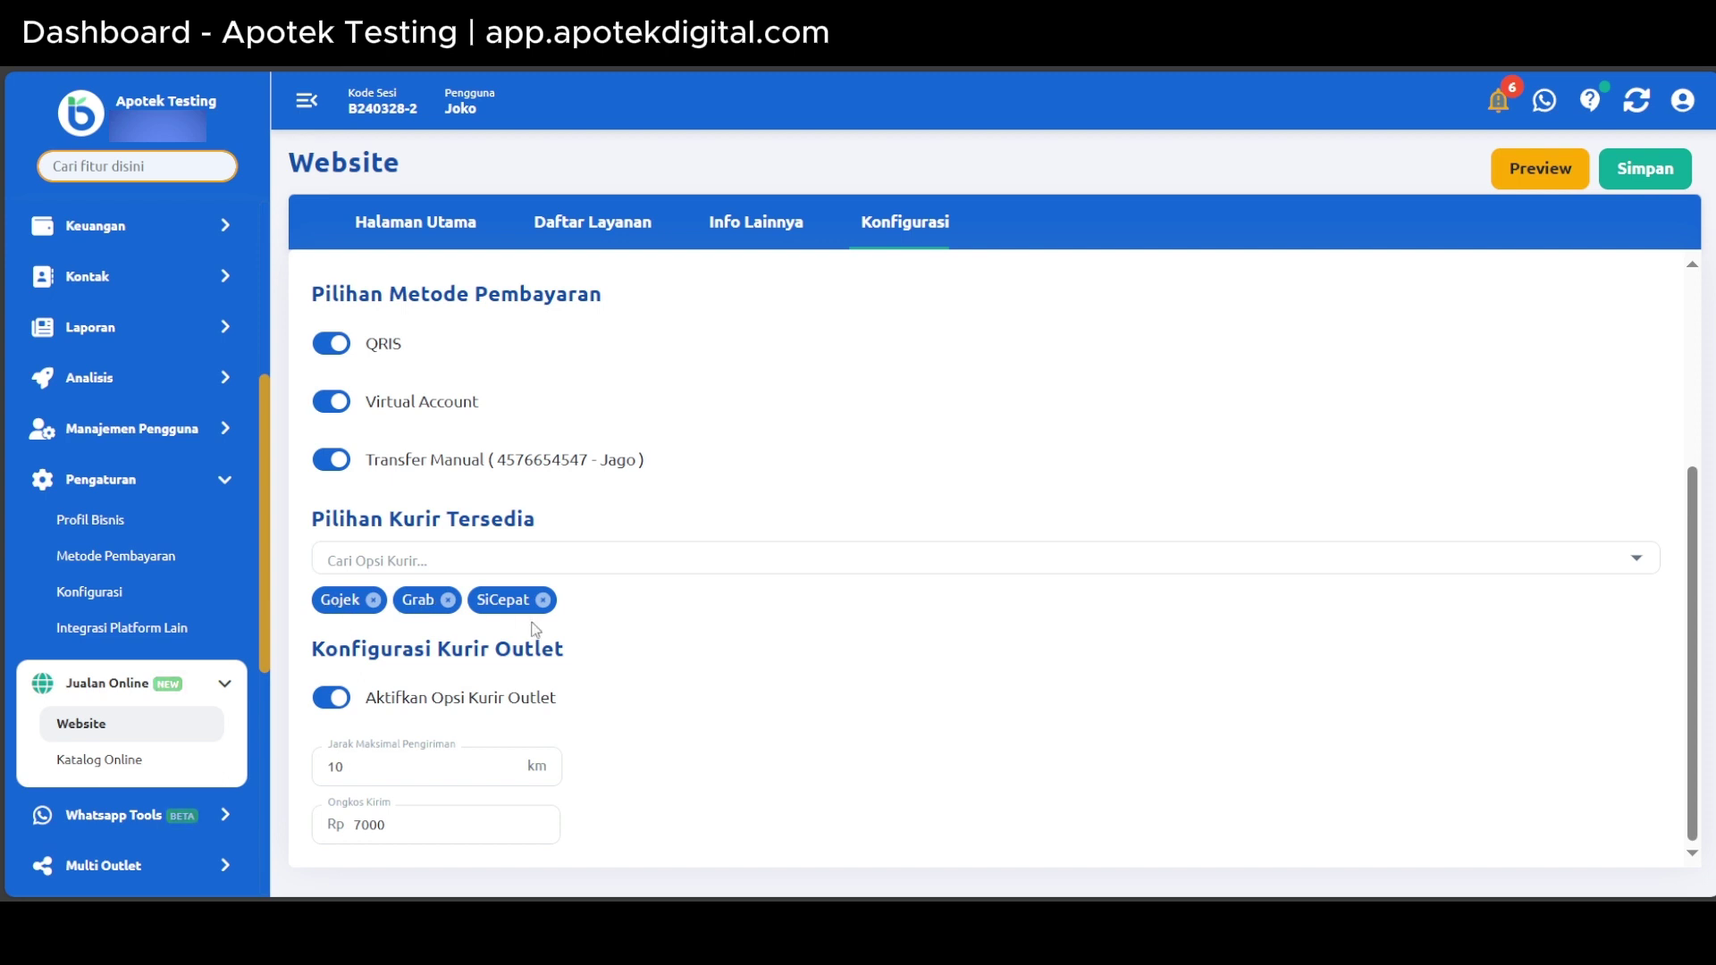
left_click(520, 559)
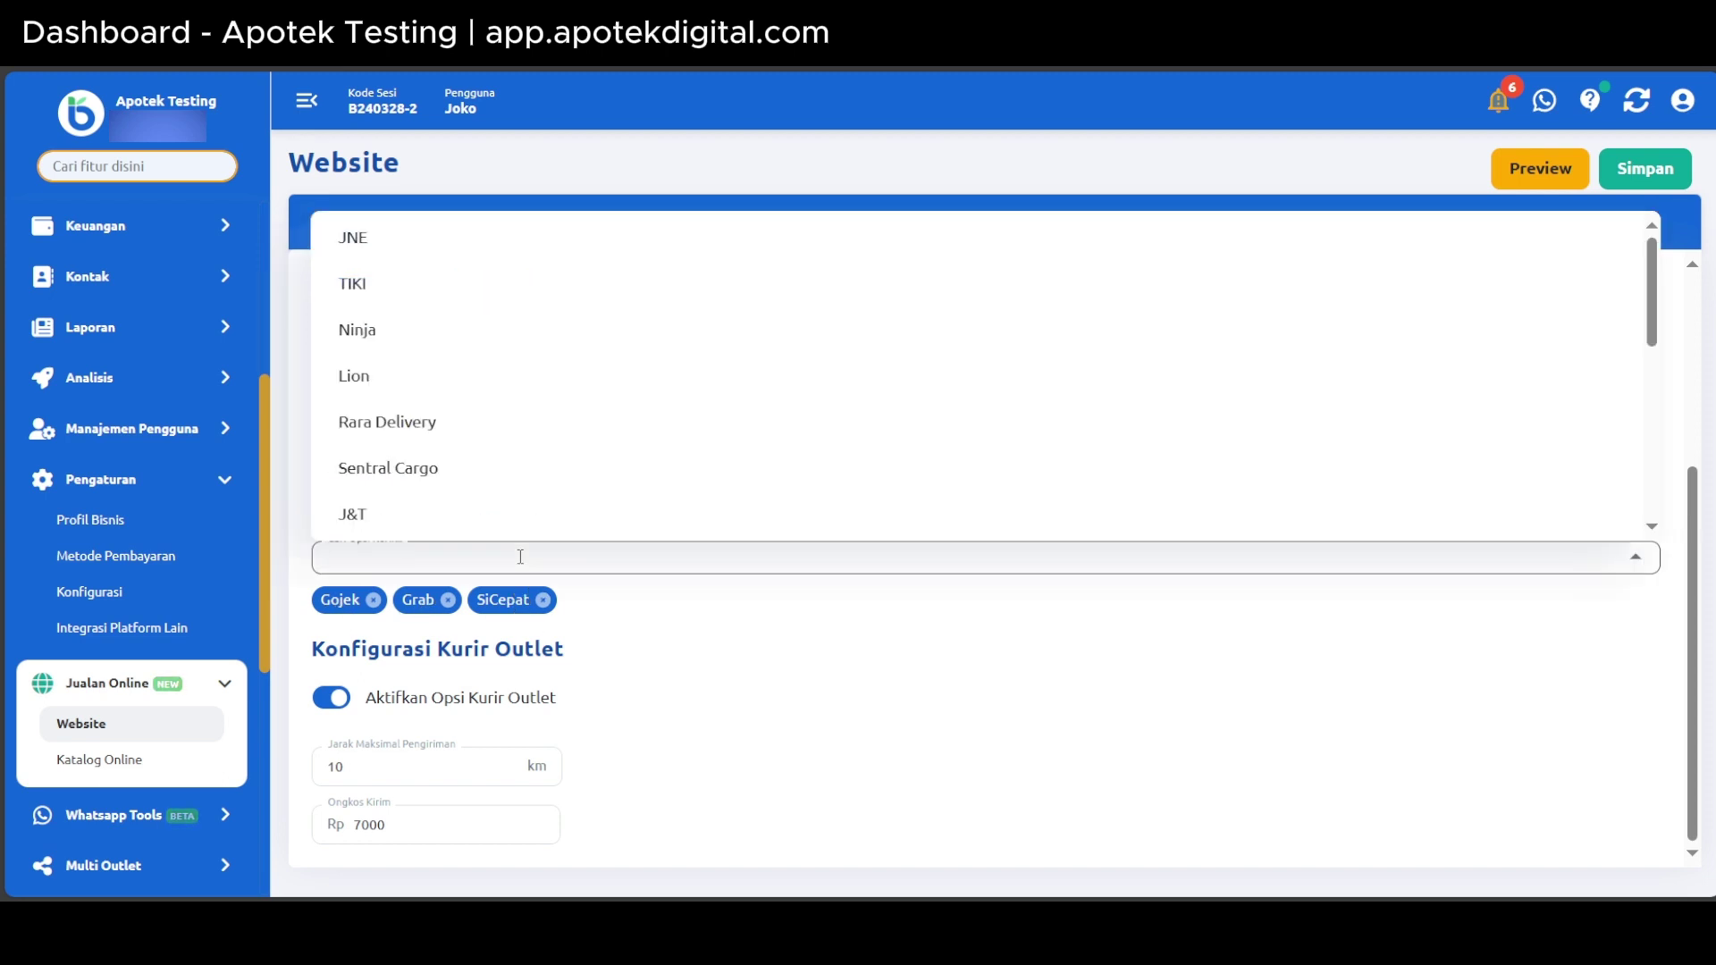
left_click(849, 732)
left_click(659, 559)
type("jne")
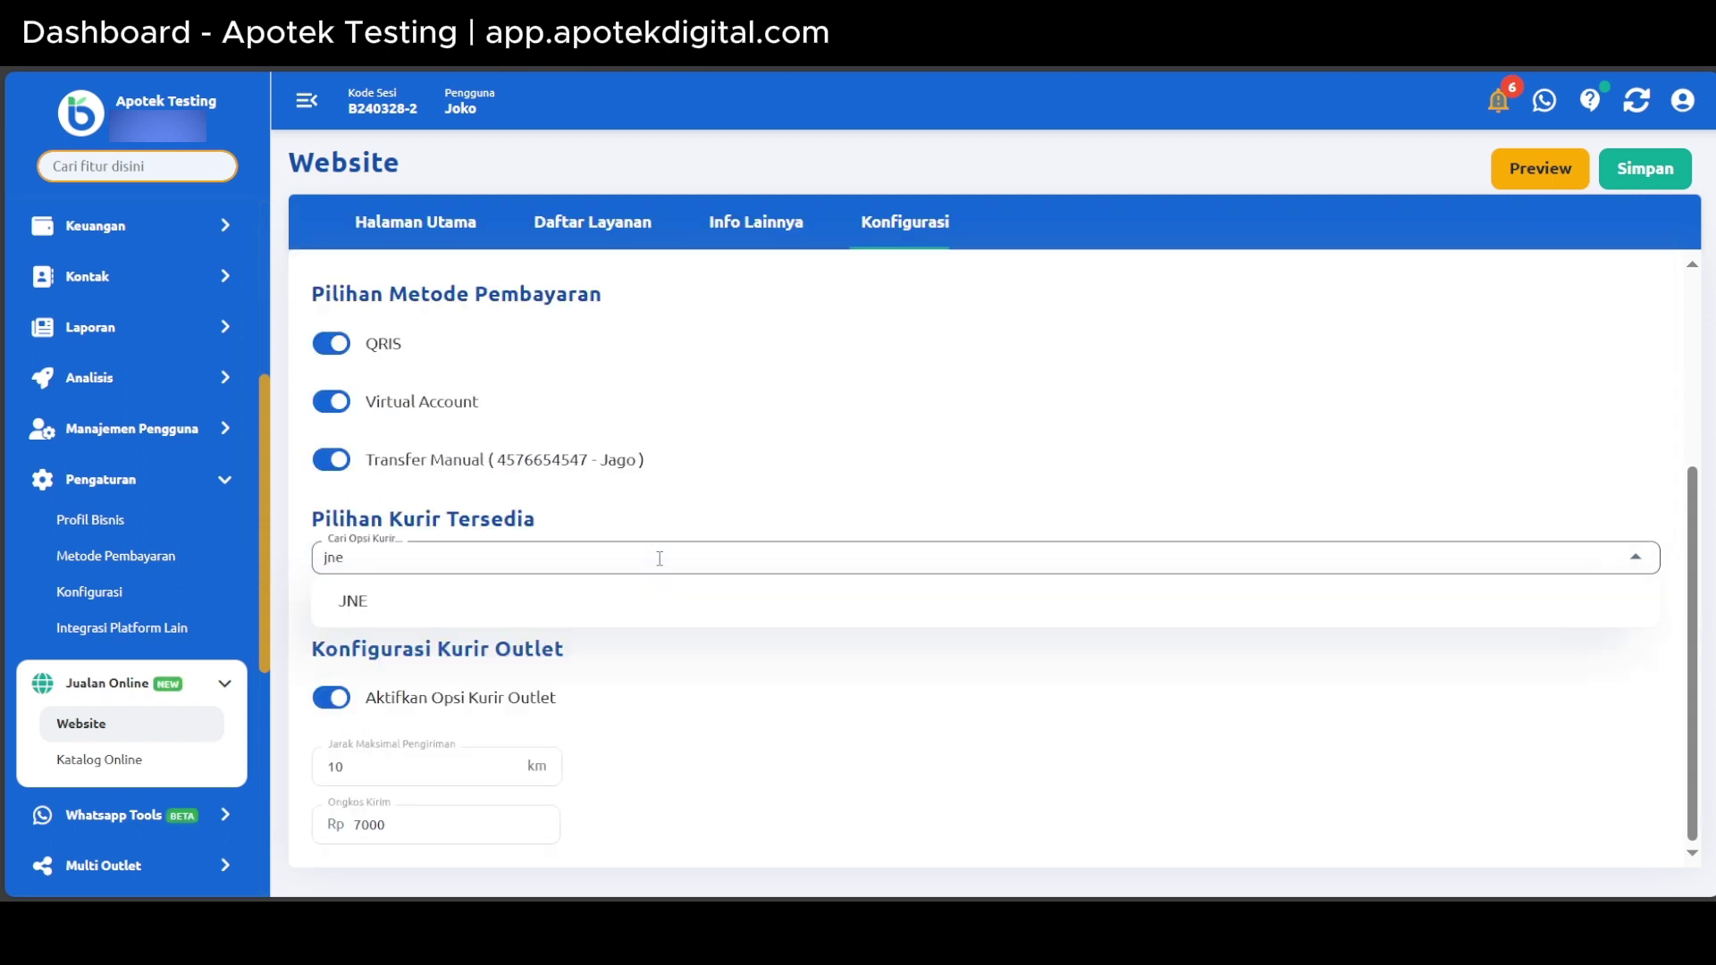
key("Down")
key("Return")
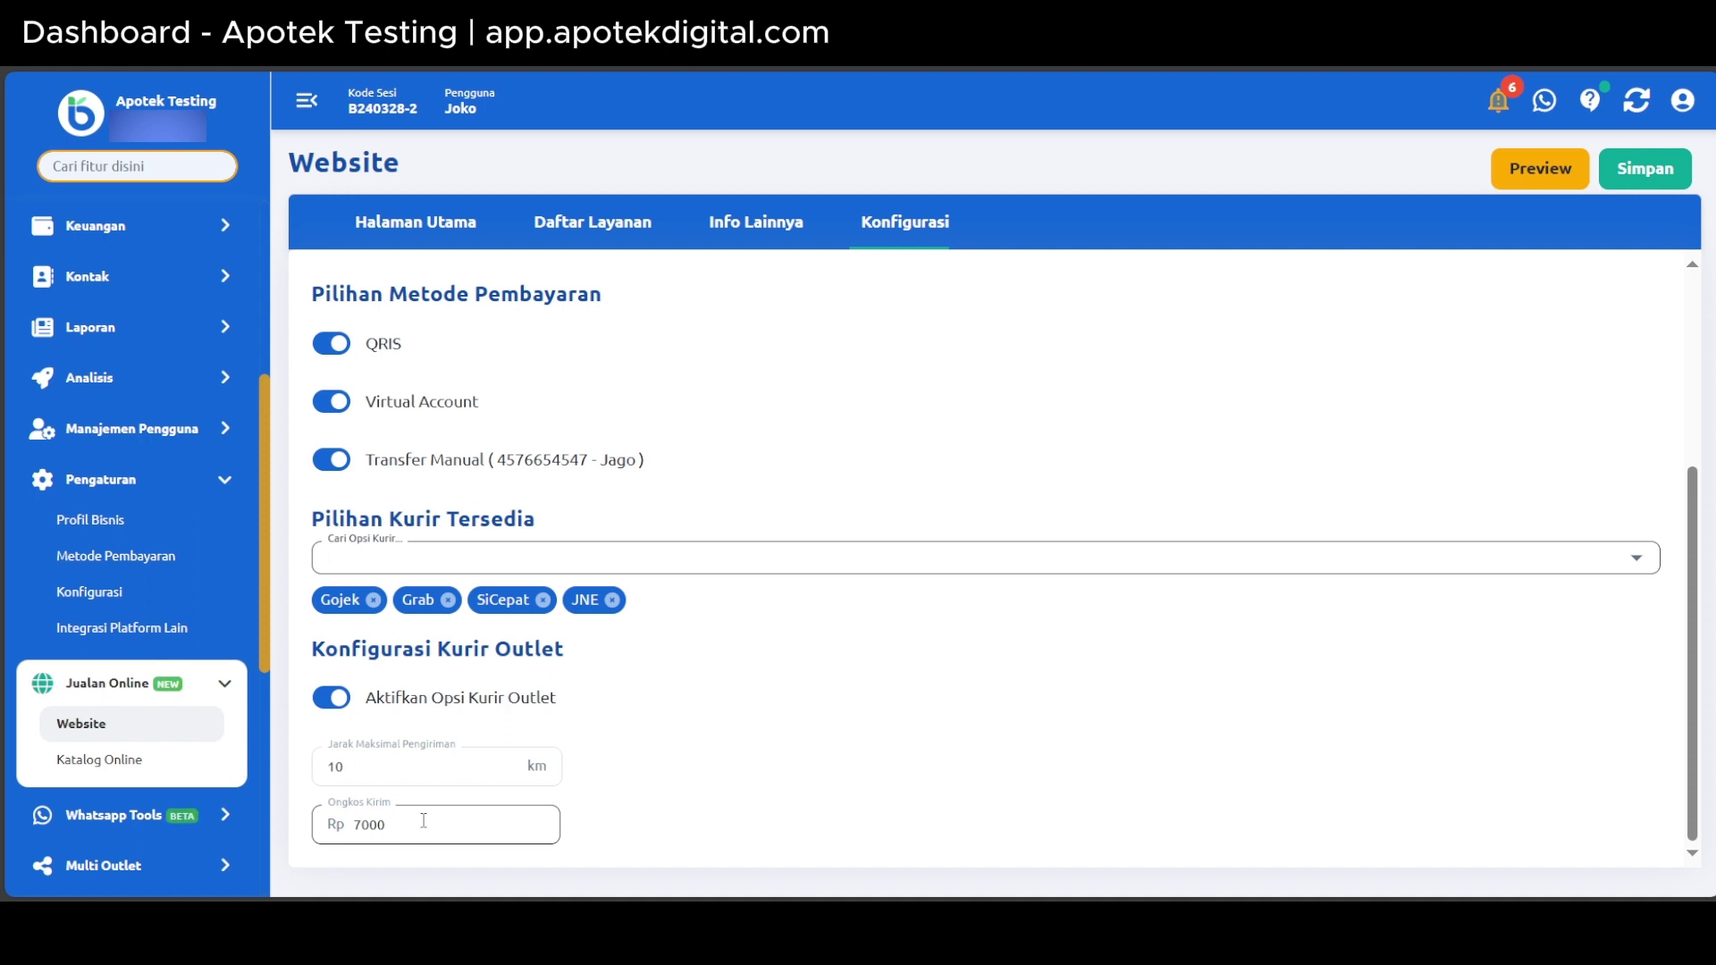
Set outlet delivery Ongkos Kirim to 10000 and maximum distance to 13 km
double_click(423, 821)
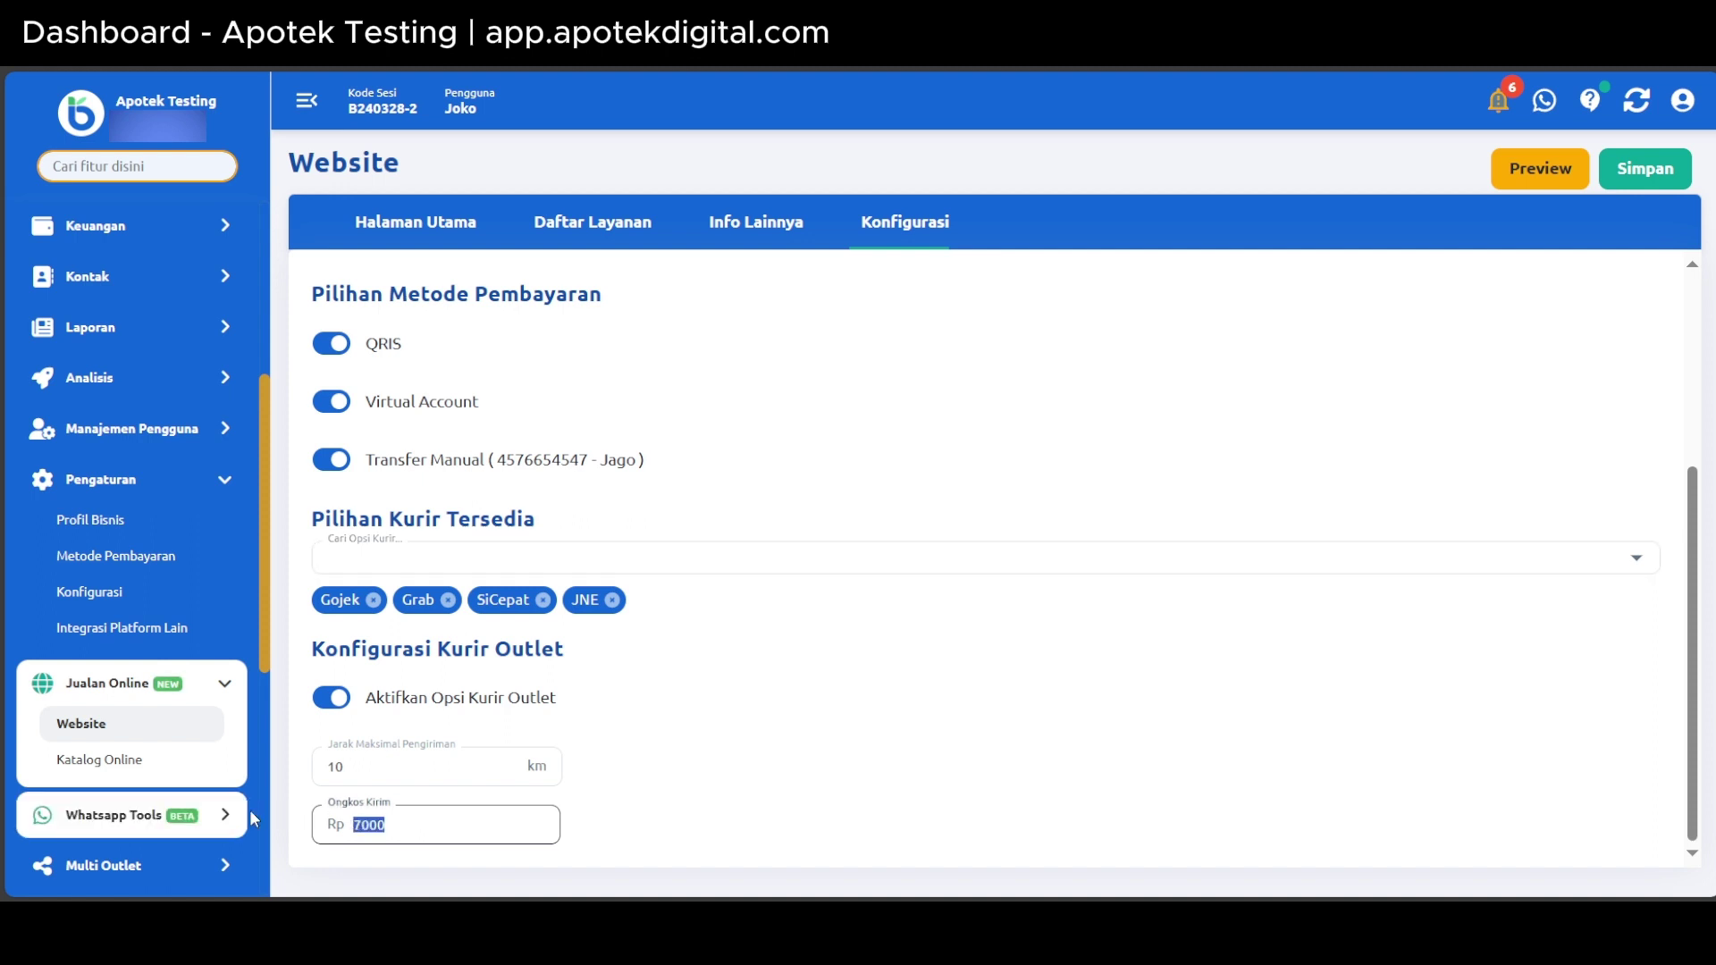
type("10000")
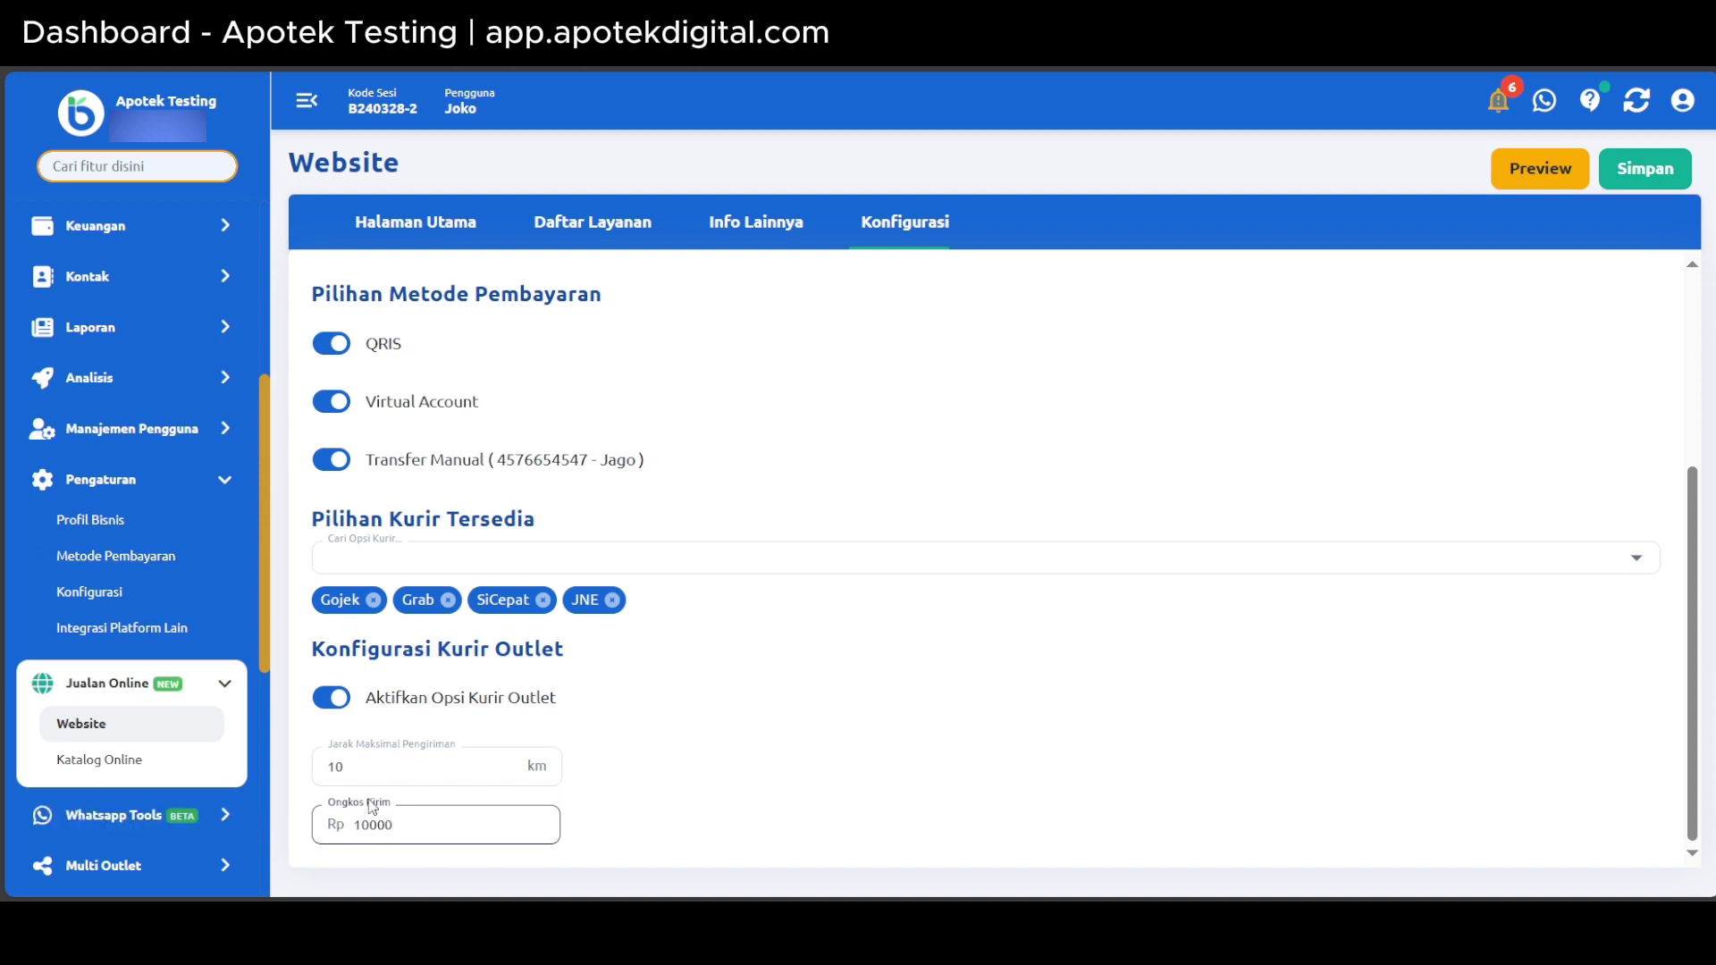
left_click(336, 765)
double_click(336, 765)
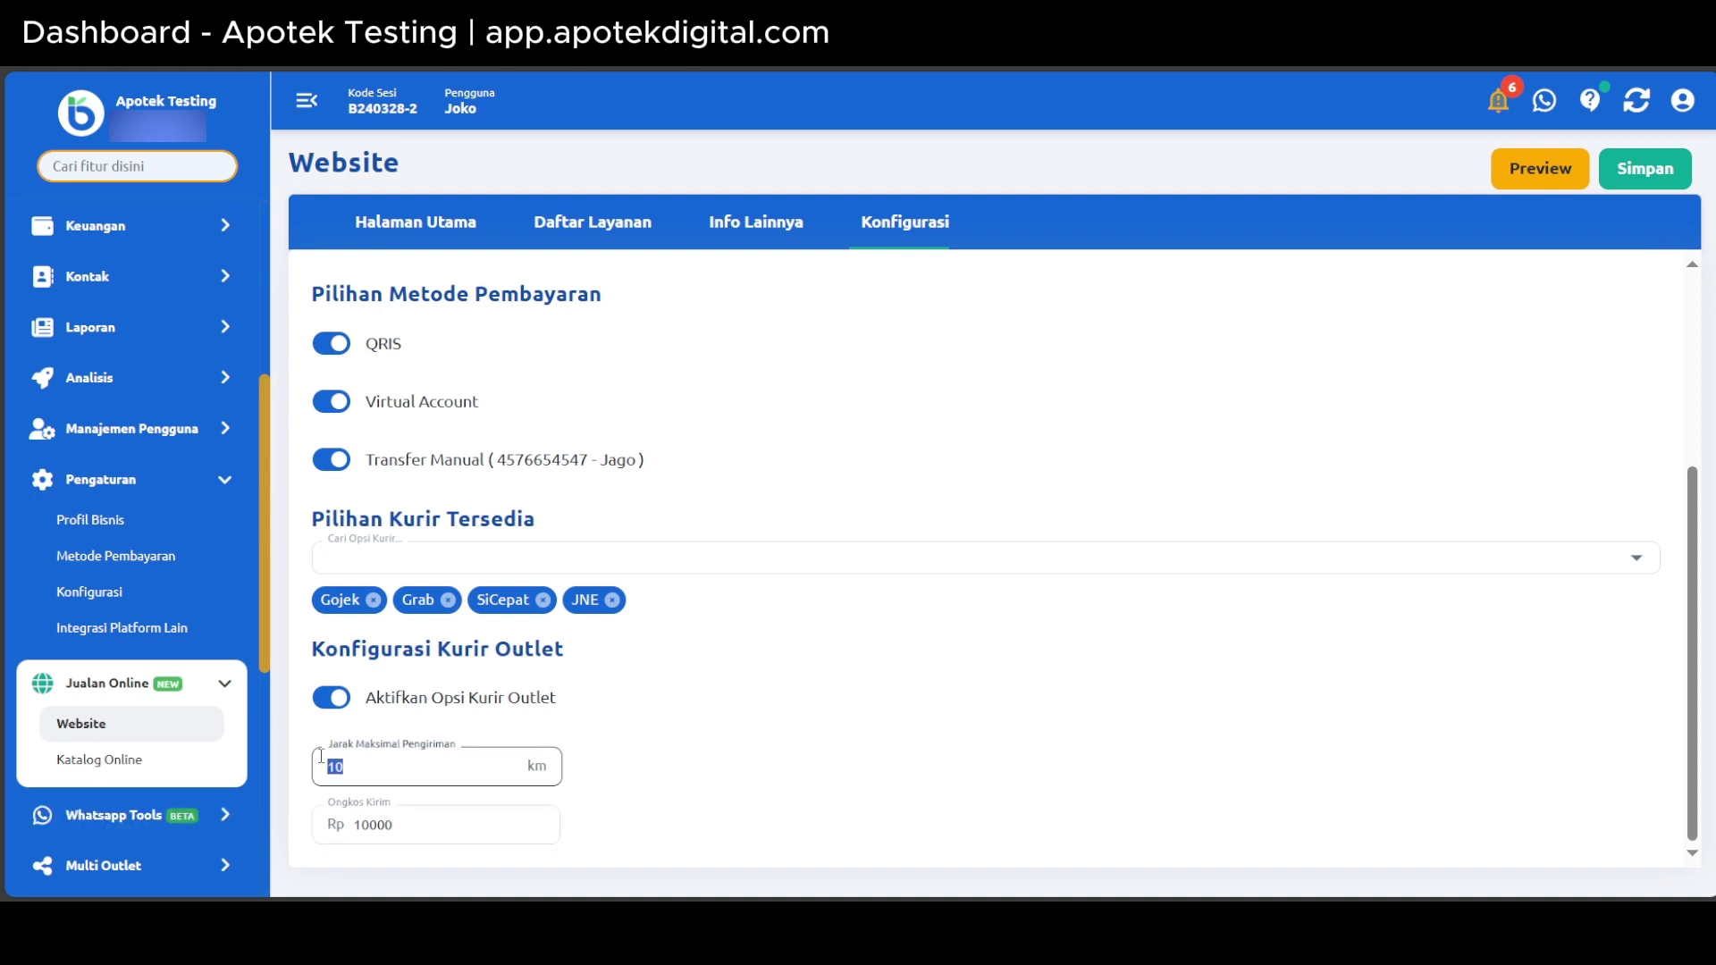
type("13")
left_click(745, 770)
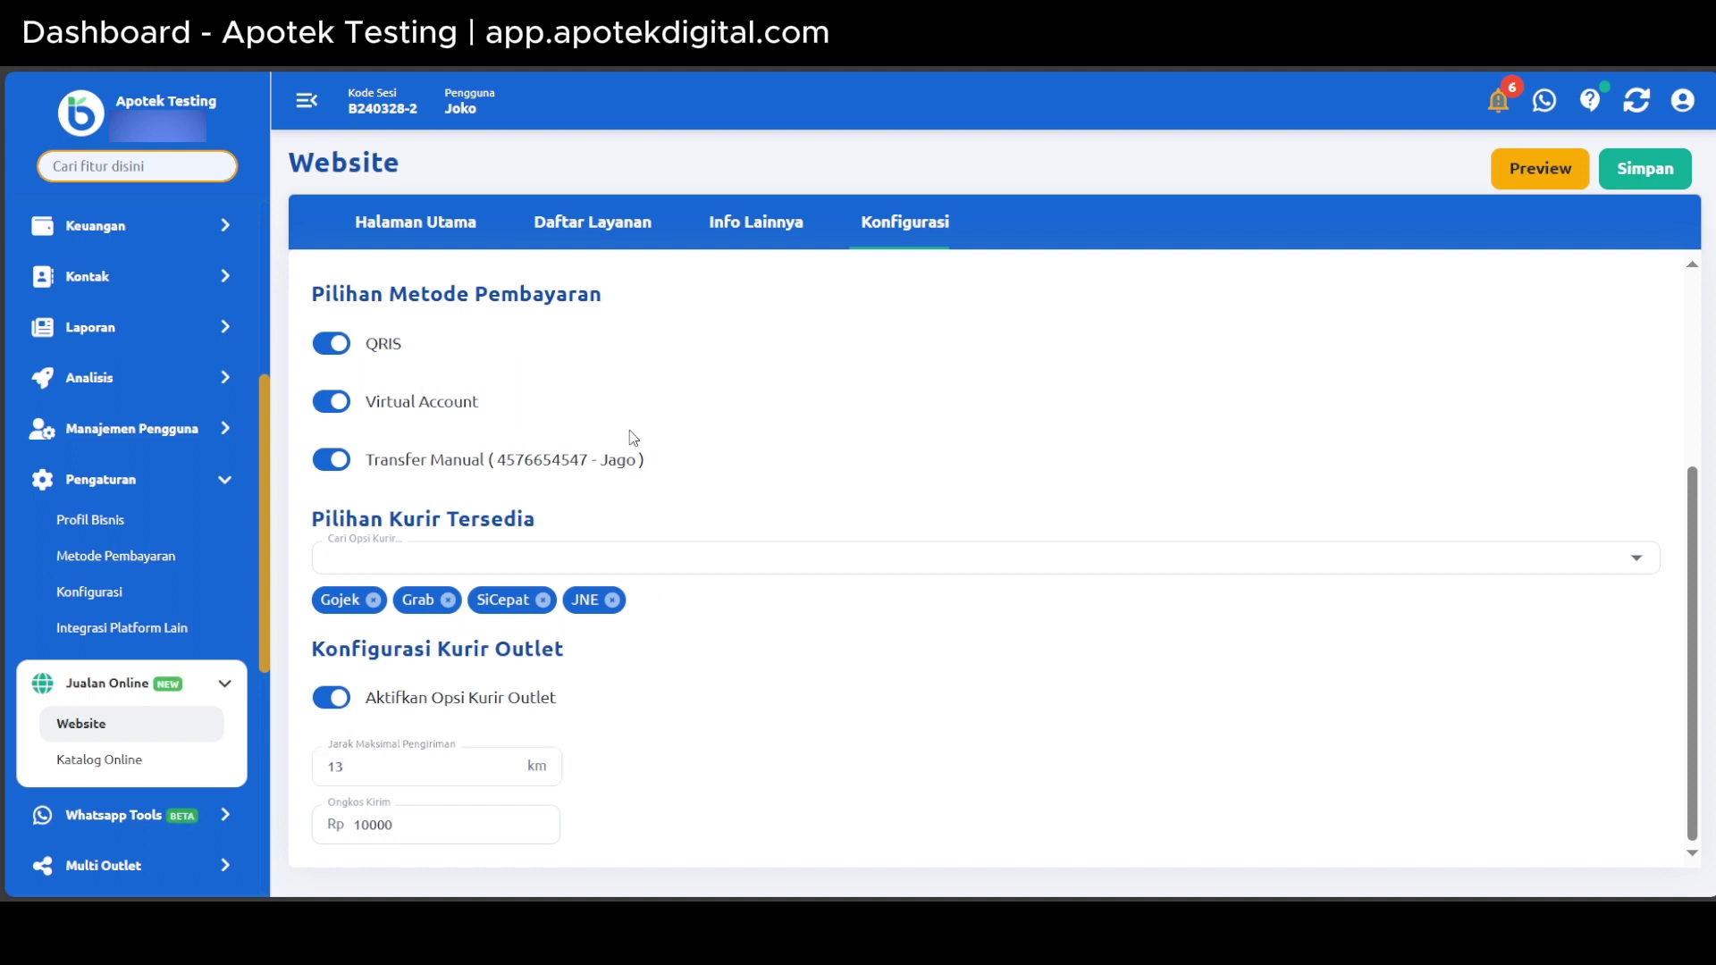
Save the website configuration and dismiss the success dialog
scroll(632, 432, "up", 4)
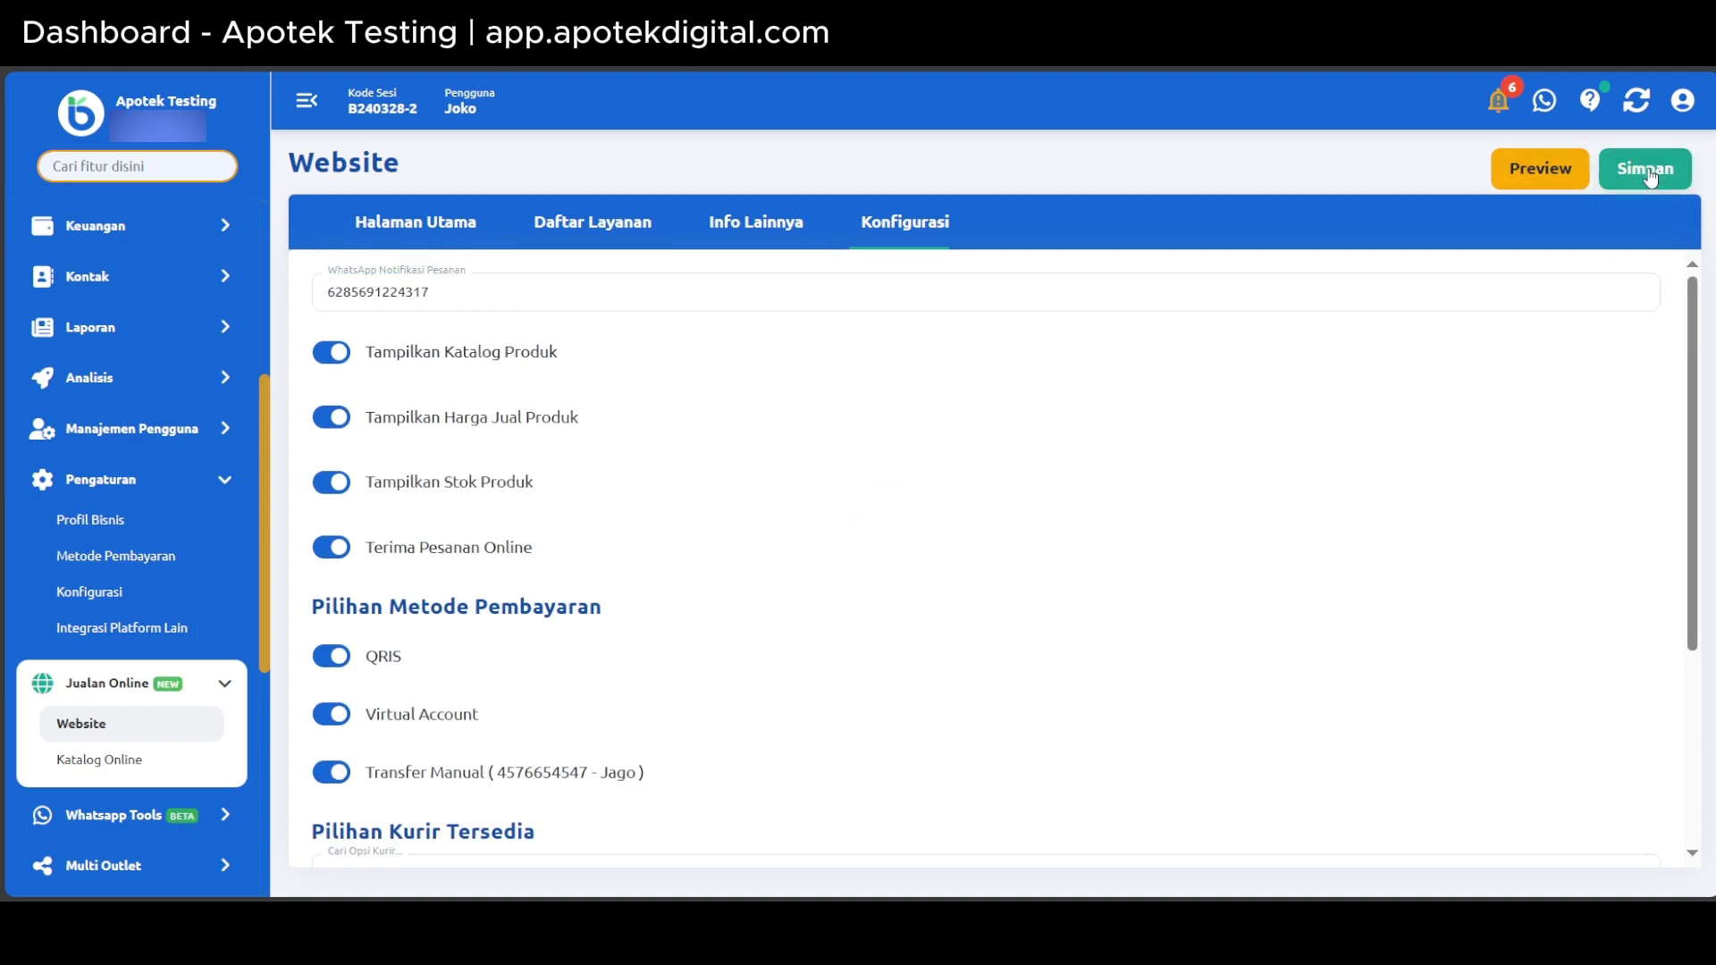
left_click(1650, 177)
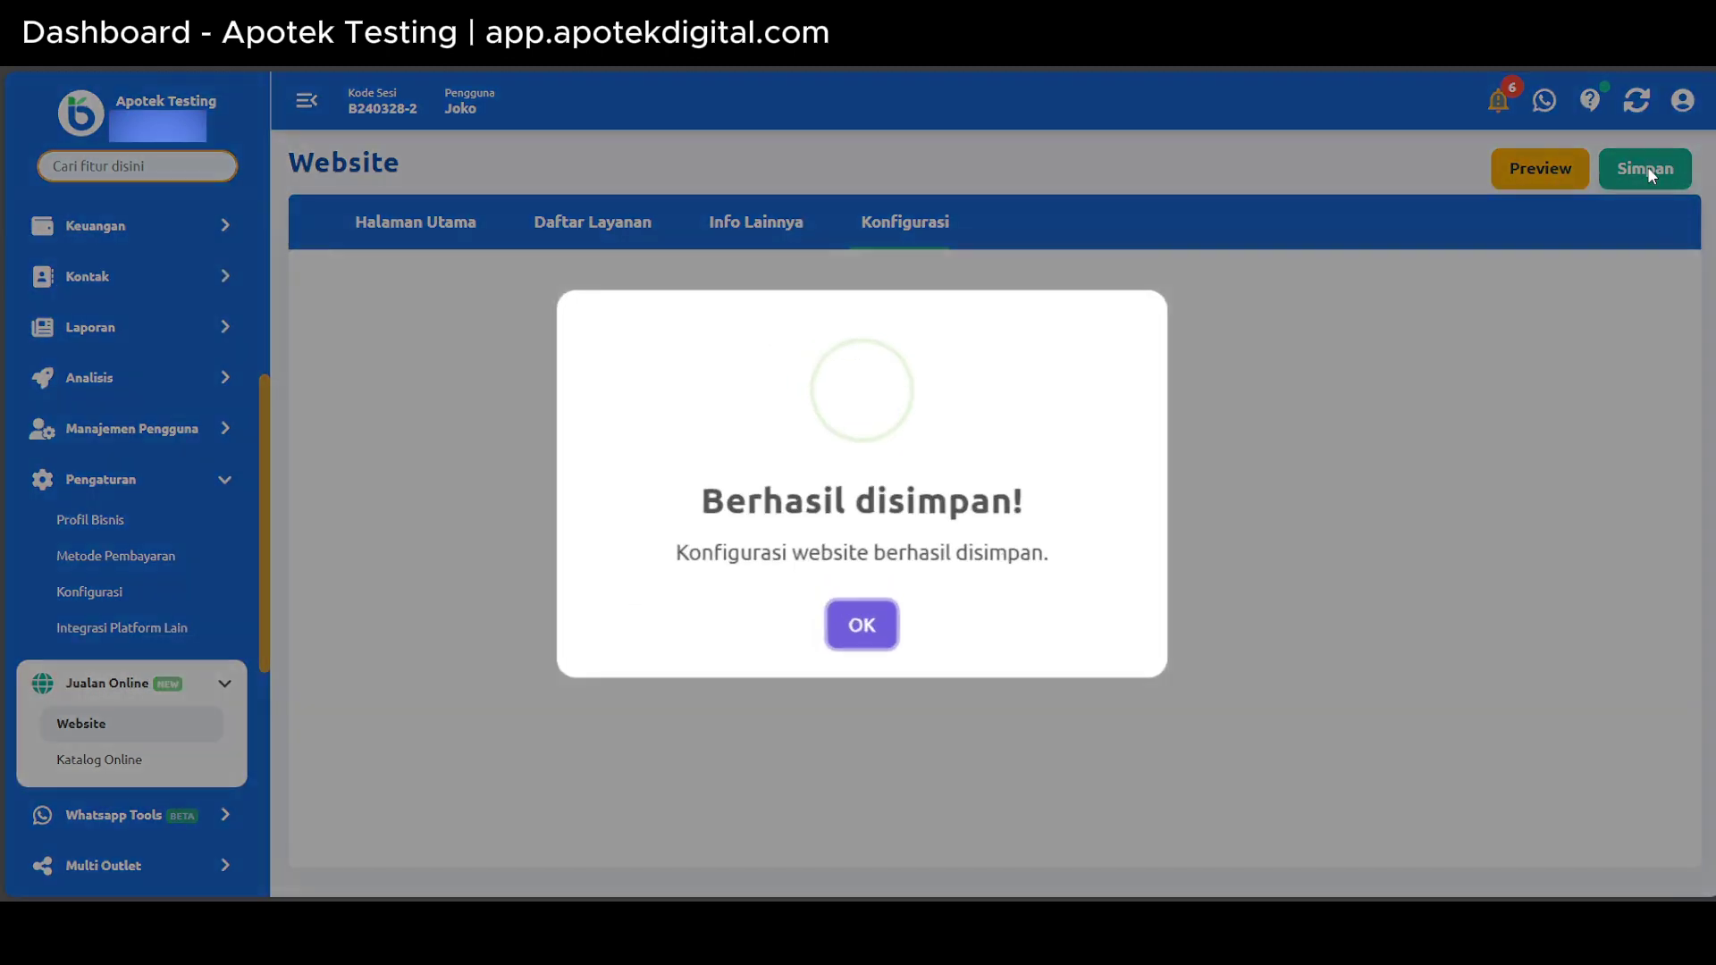
left_click(887, 626)
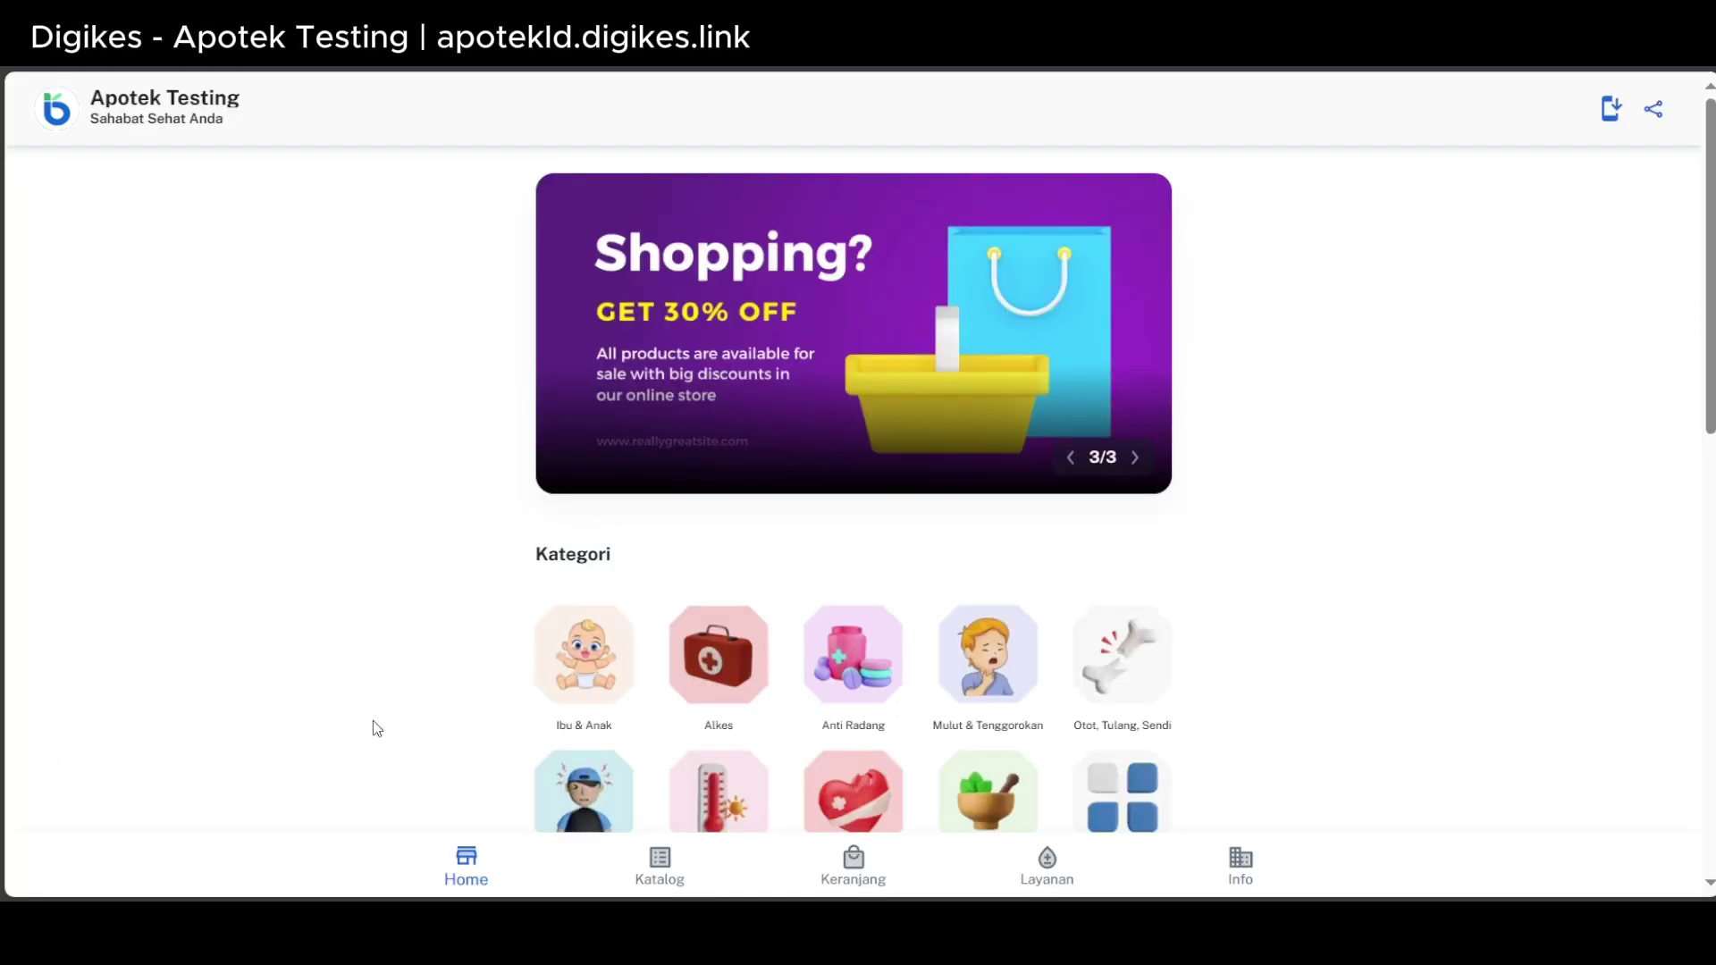
Add ACARBOSE TABLET 100 MG to the cart from Katalog and start a new order
left_click(675, 863)
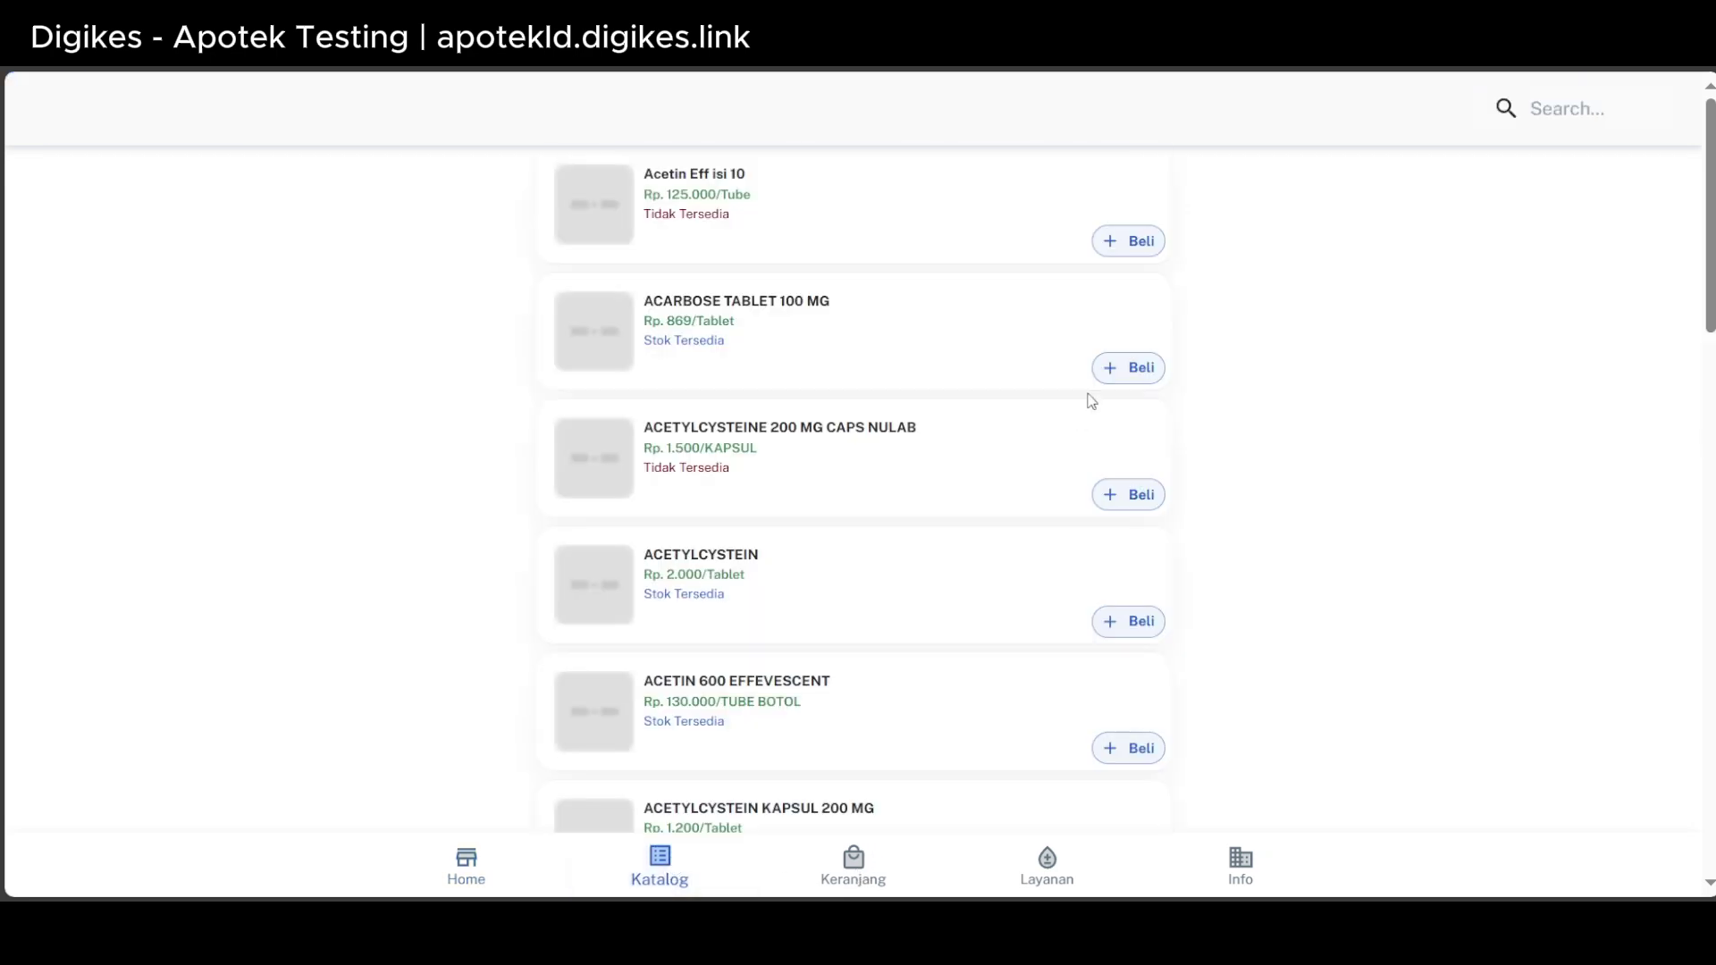
left_click(1136, 377)
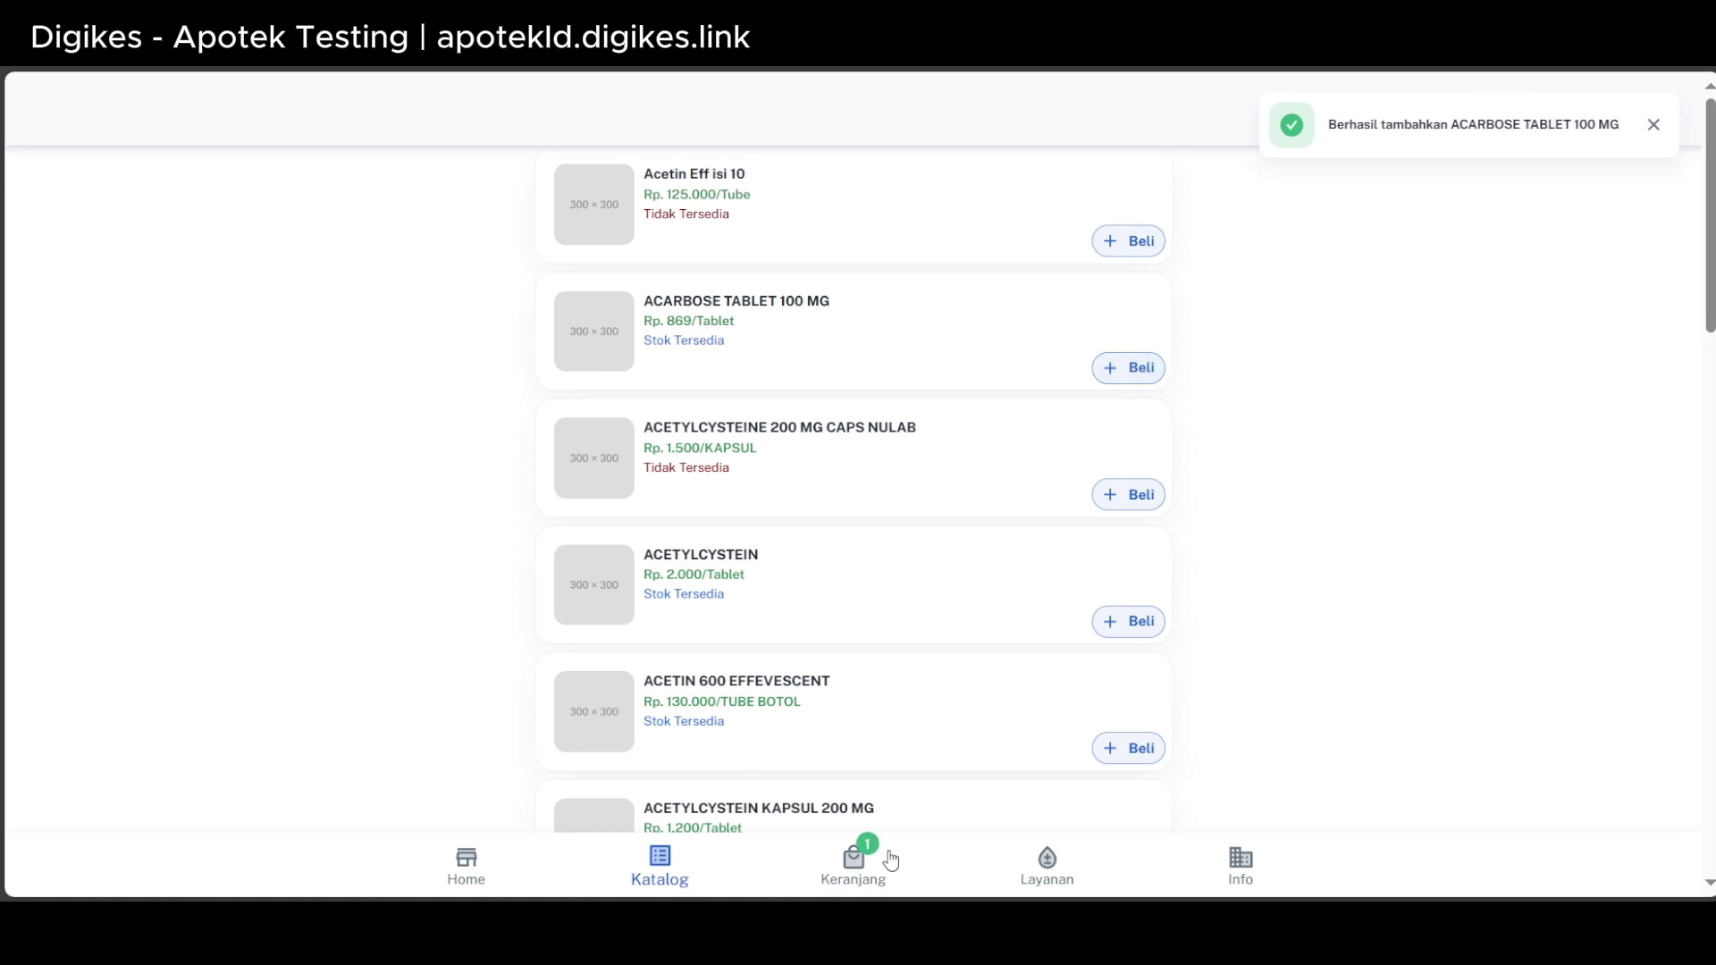
left_click(851, 864)
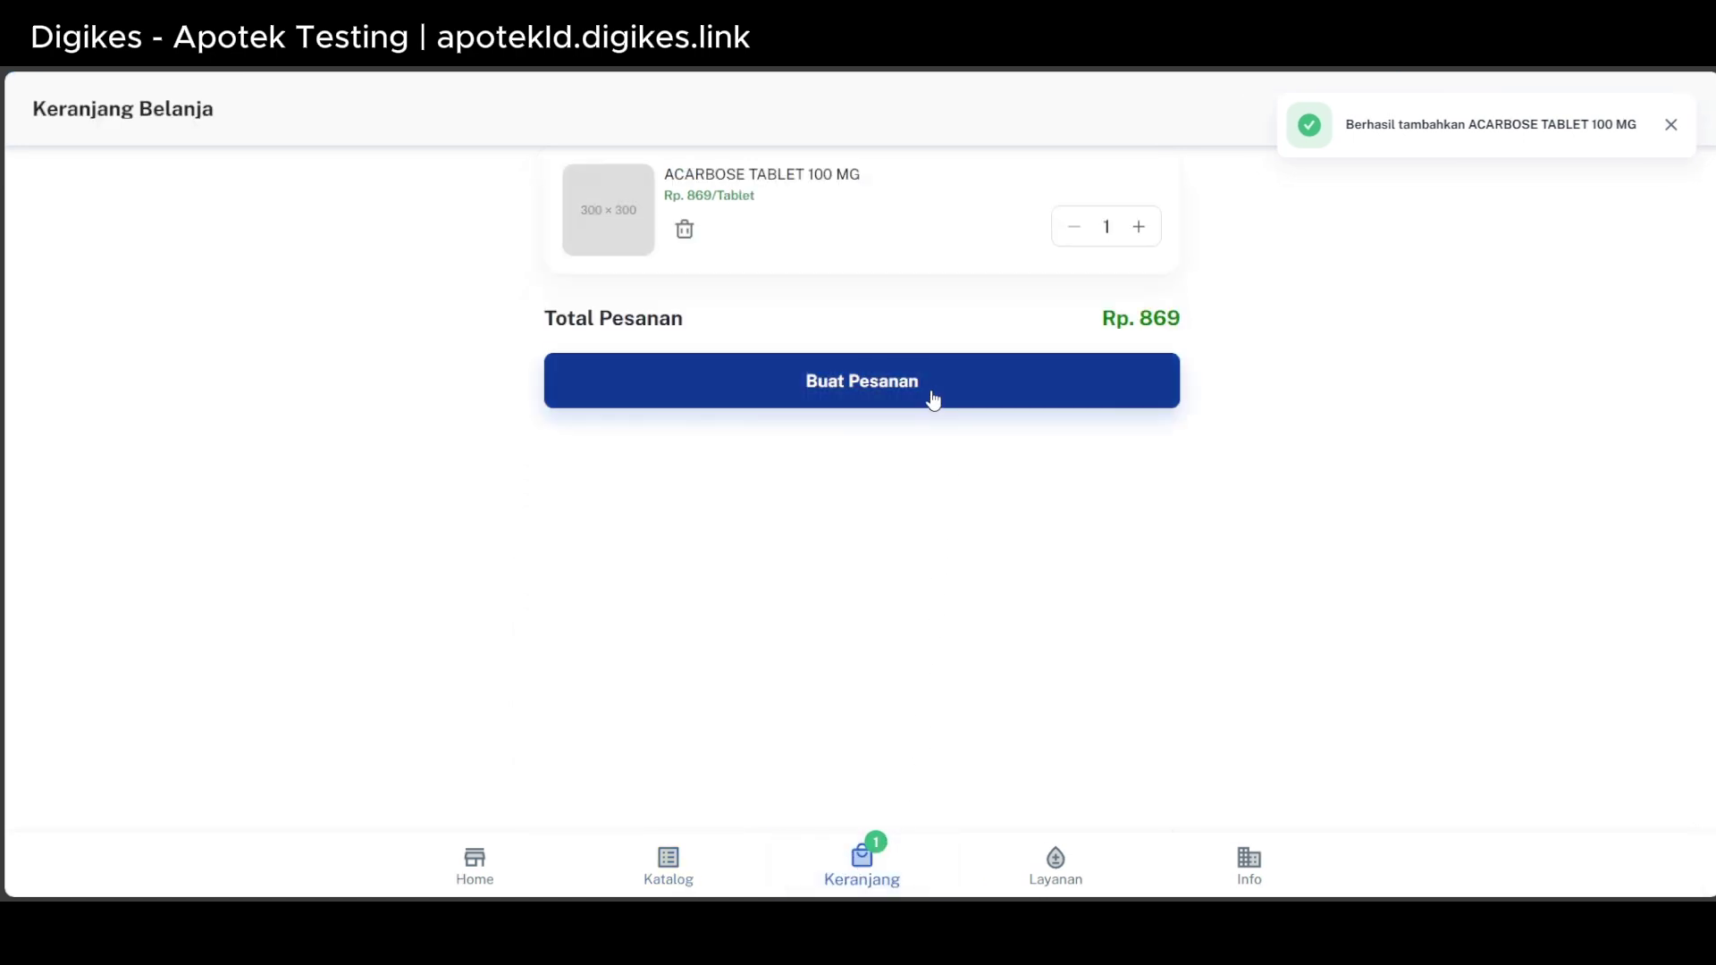
left_click(933, 396)
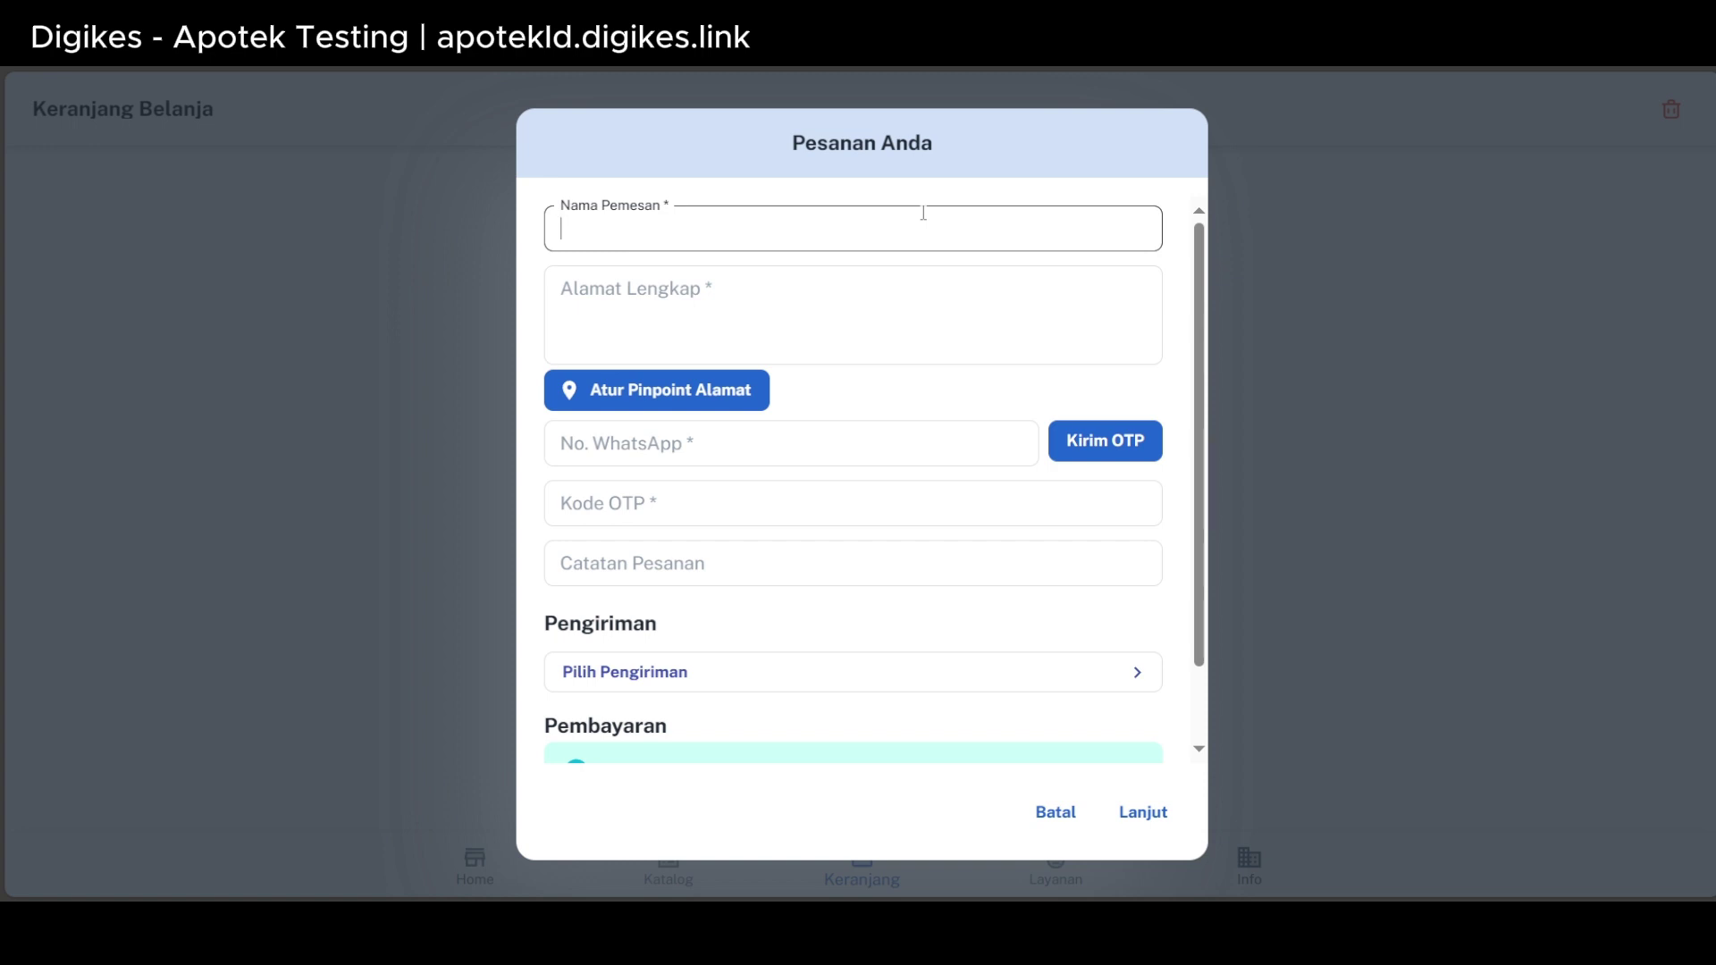
Fill in the orderer's name and full address, and share the current location
type("Ujang")
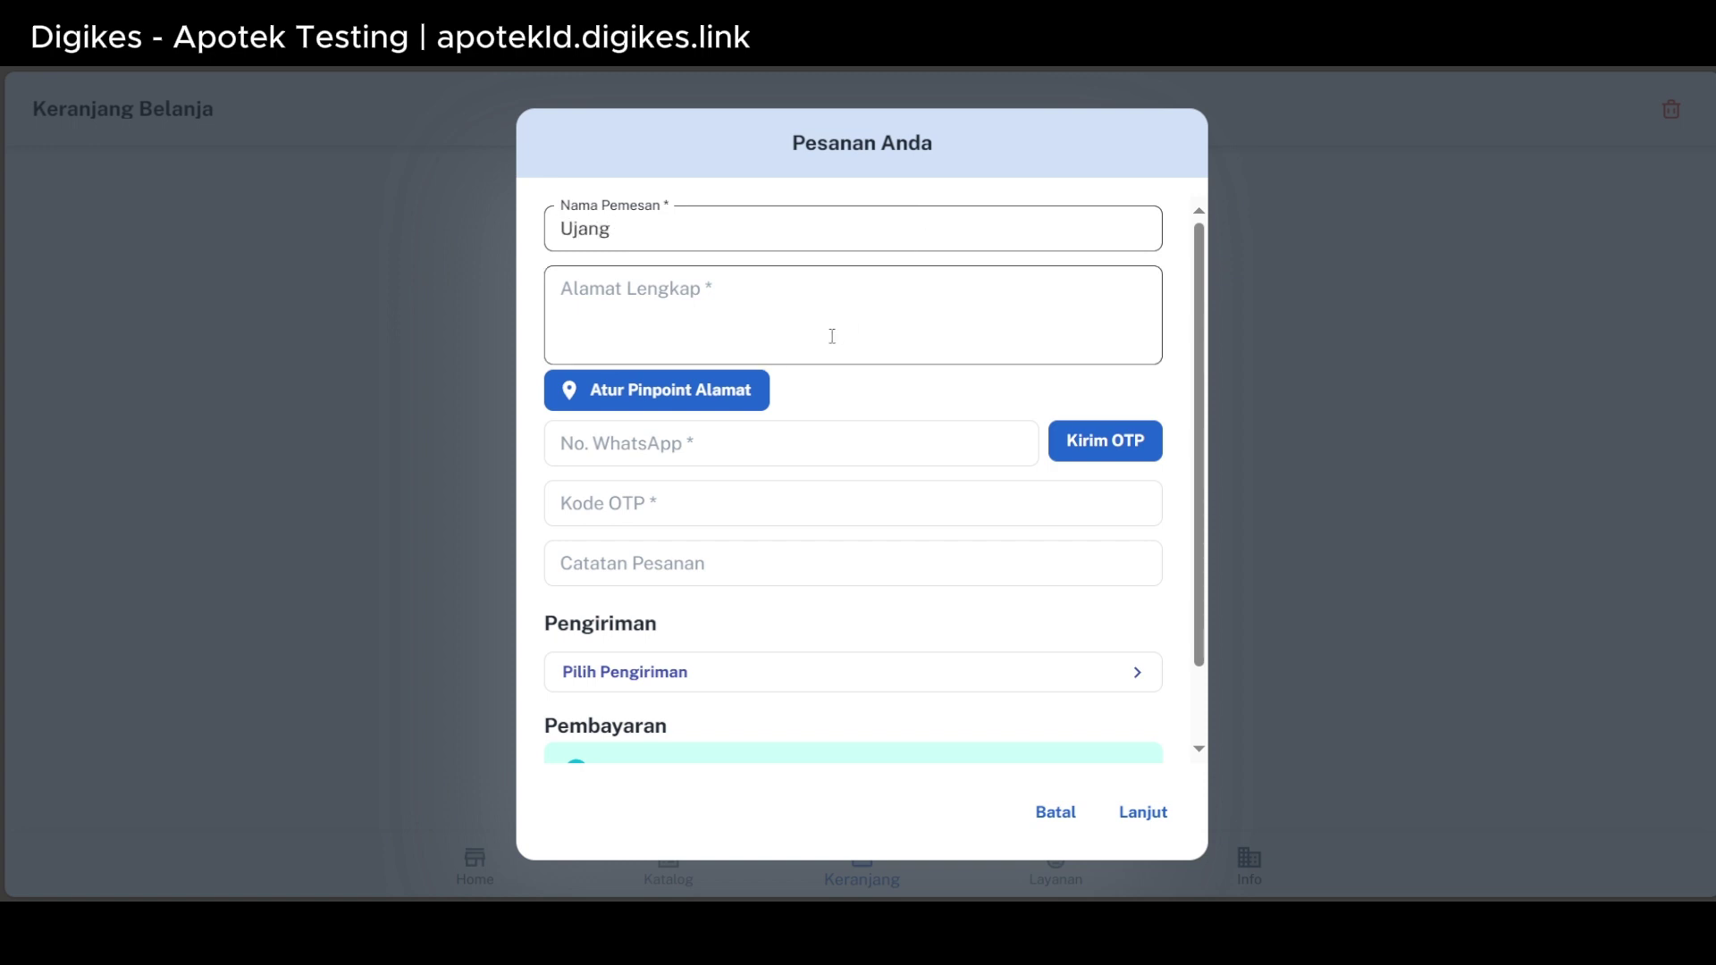
left_click(832, 336)
type("Kp ")
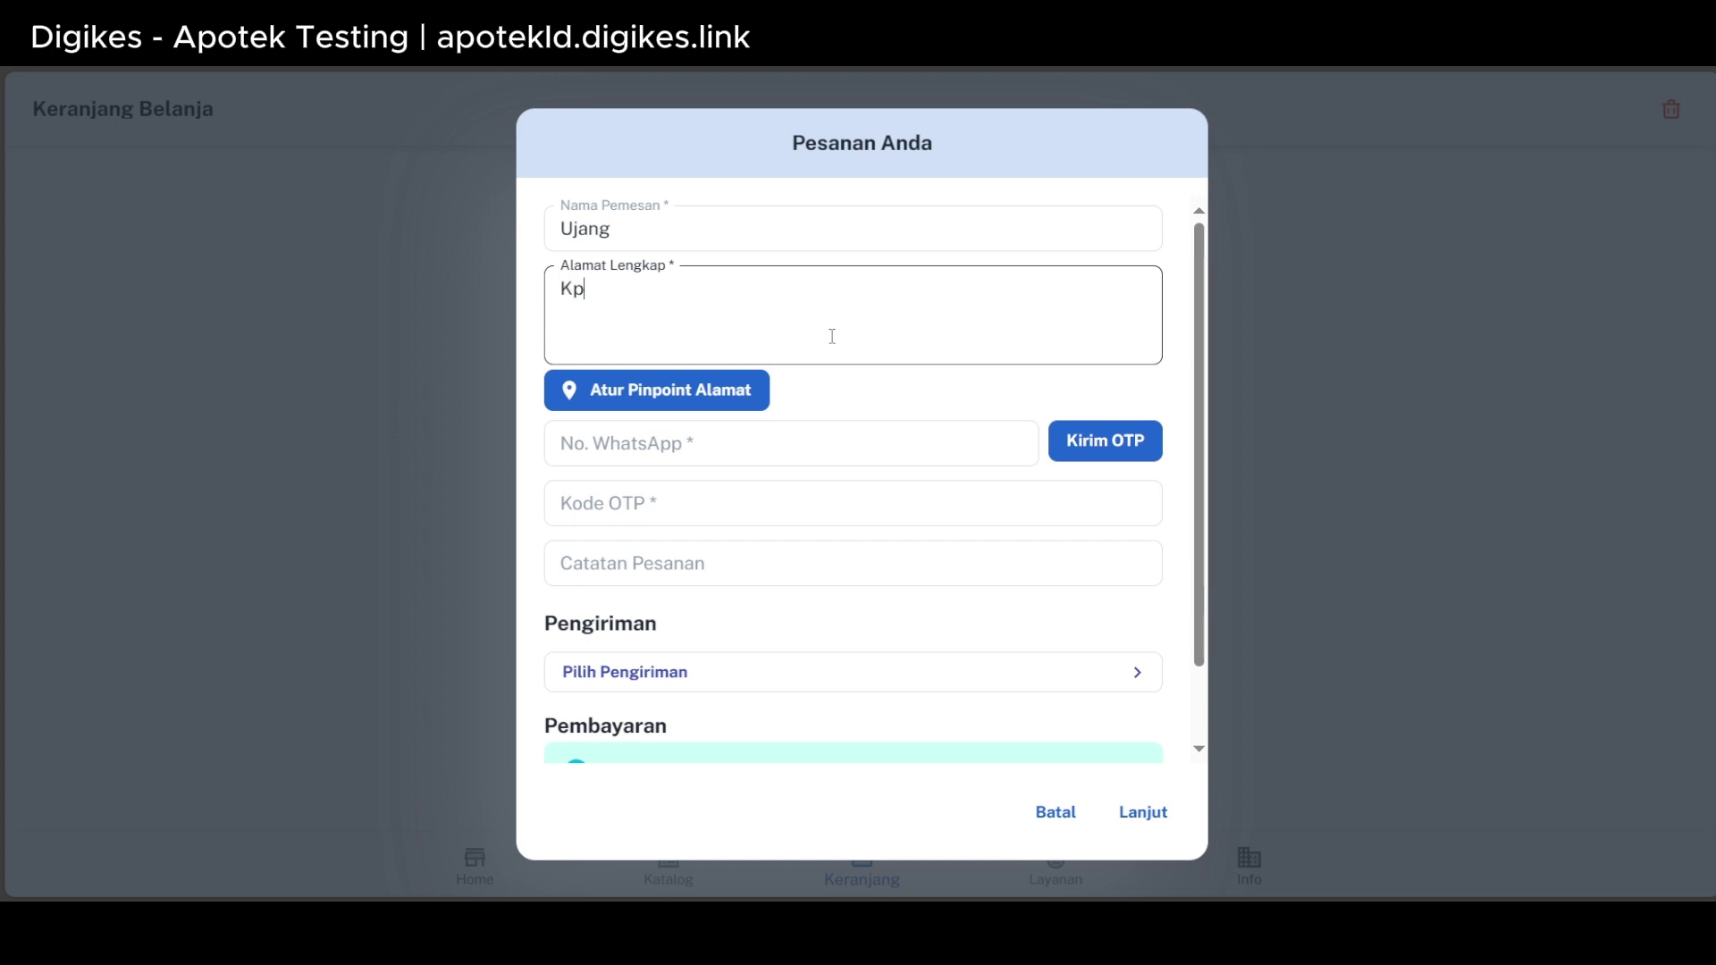
type("Cengkeh")
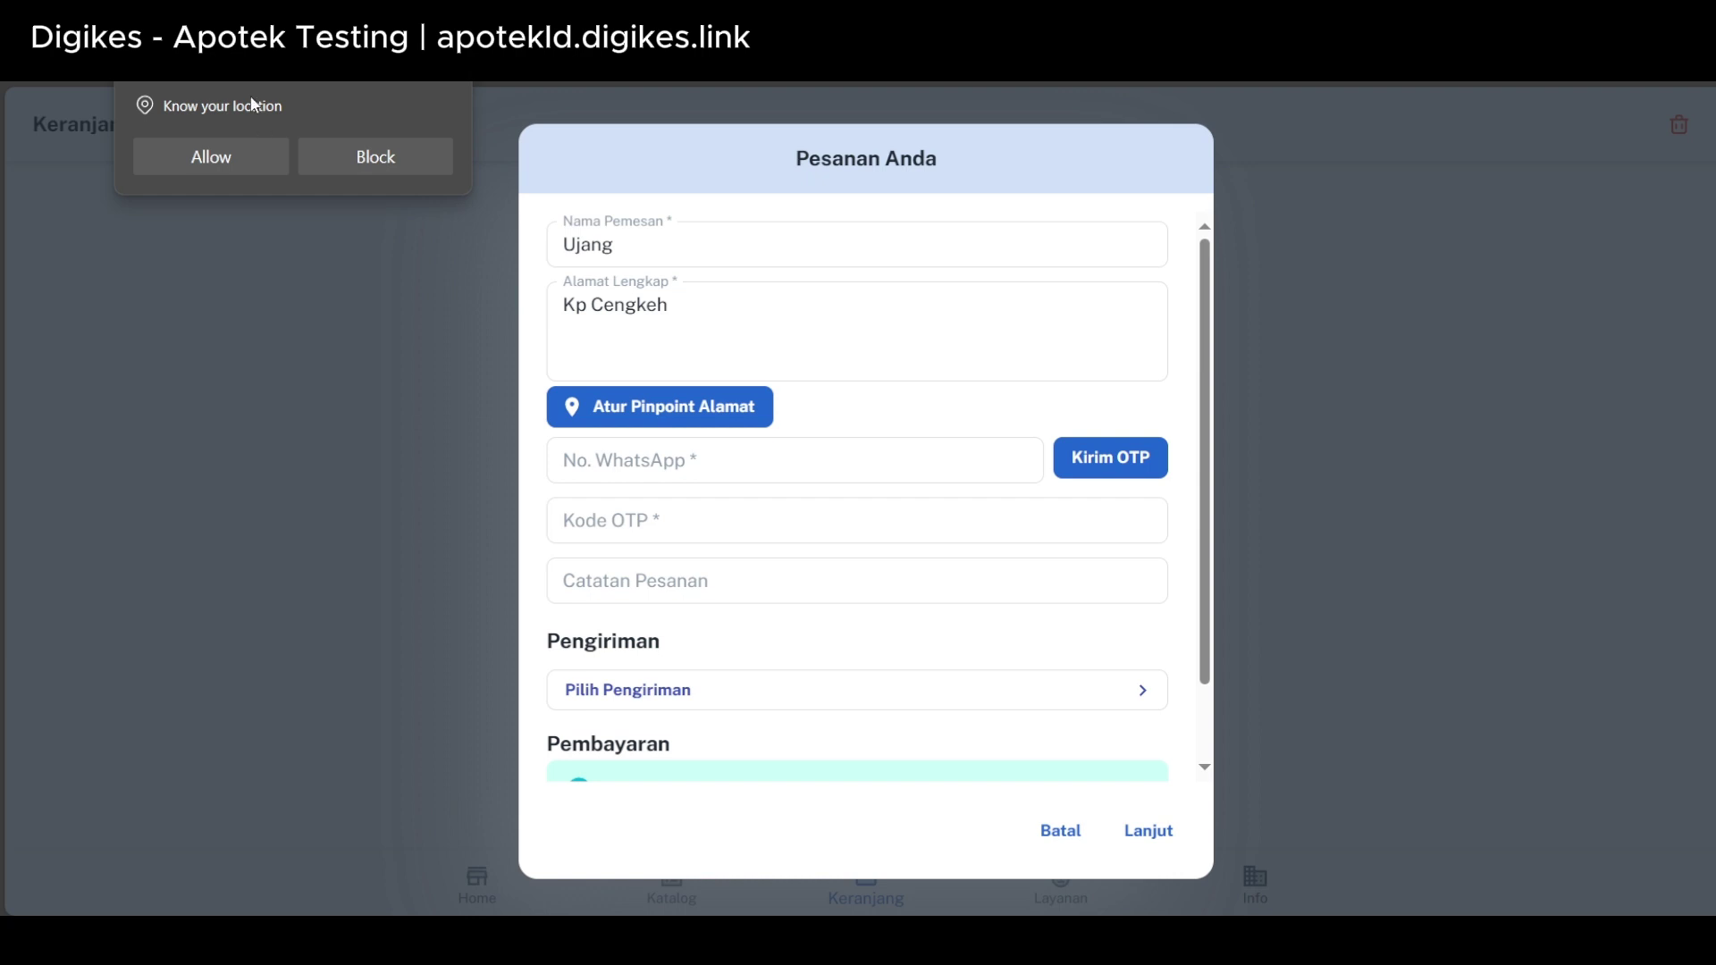
left_click(218, 161)
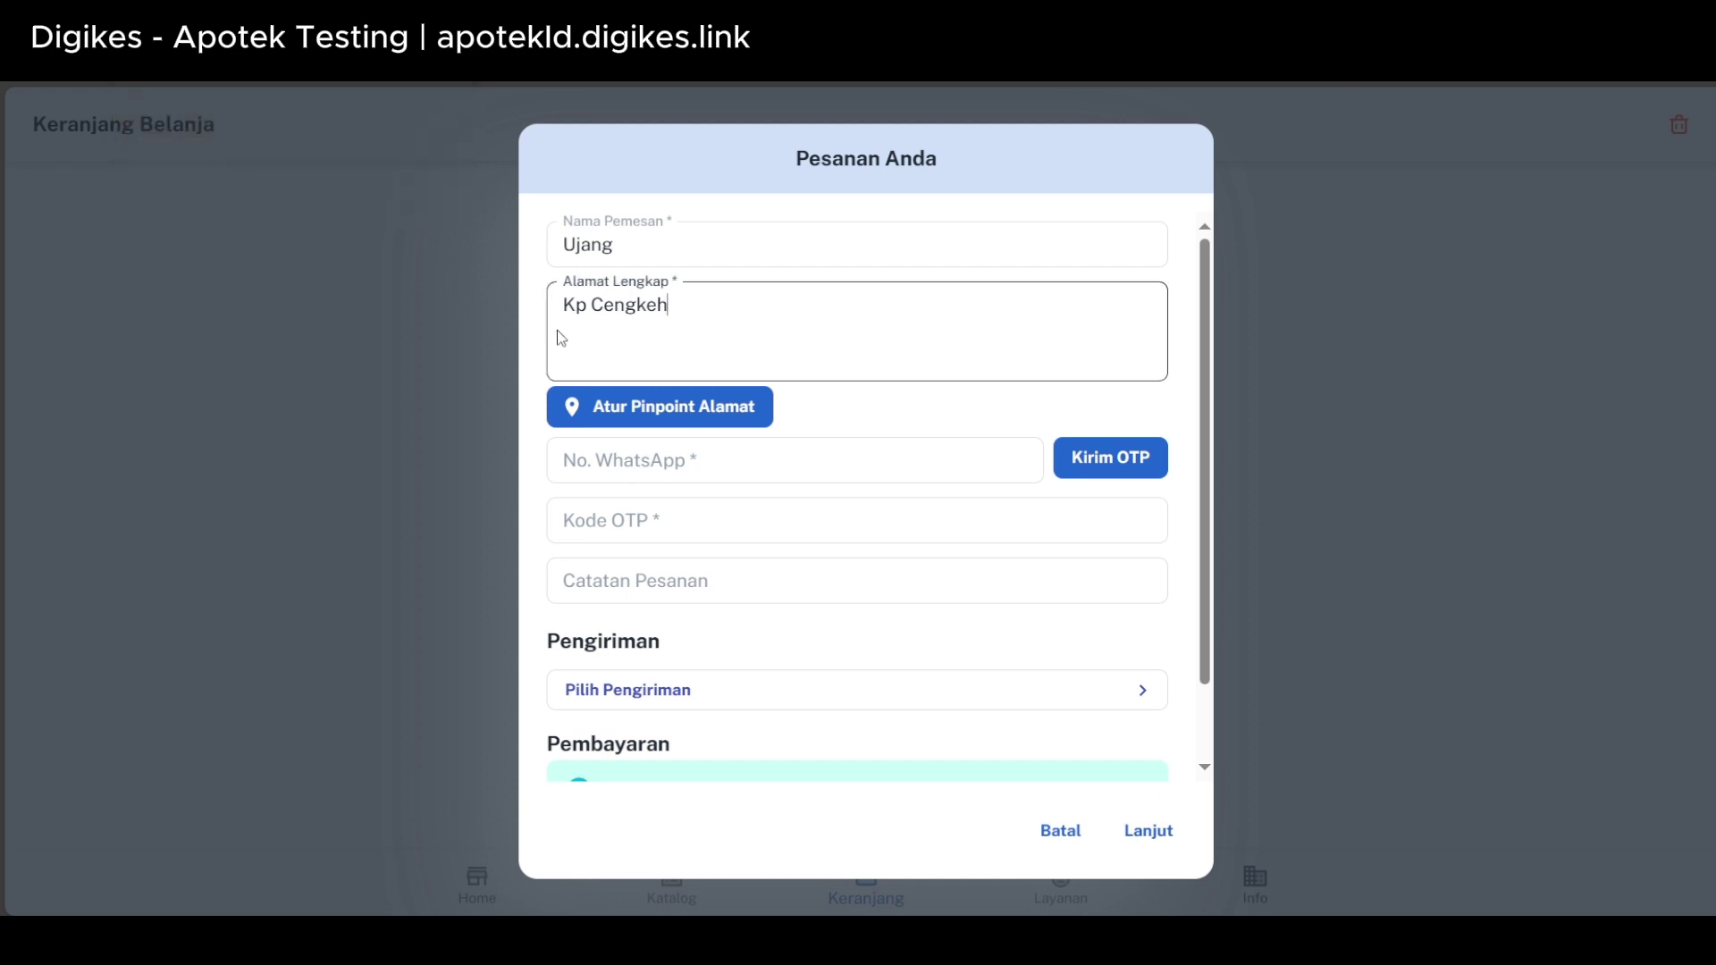
left_click(639, 408)
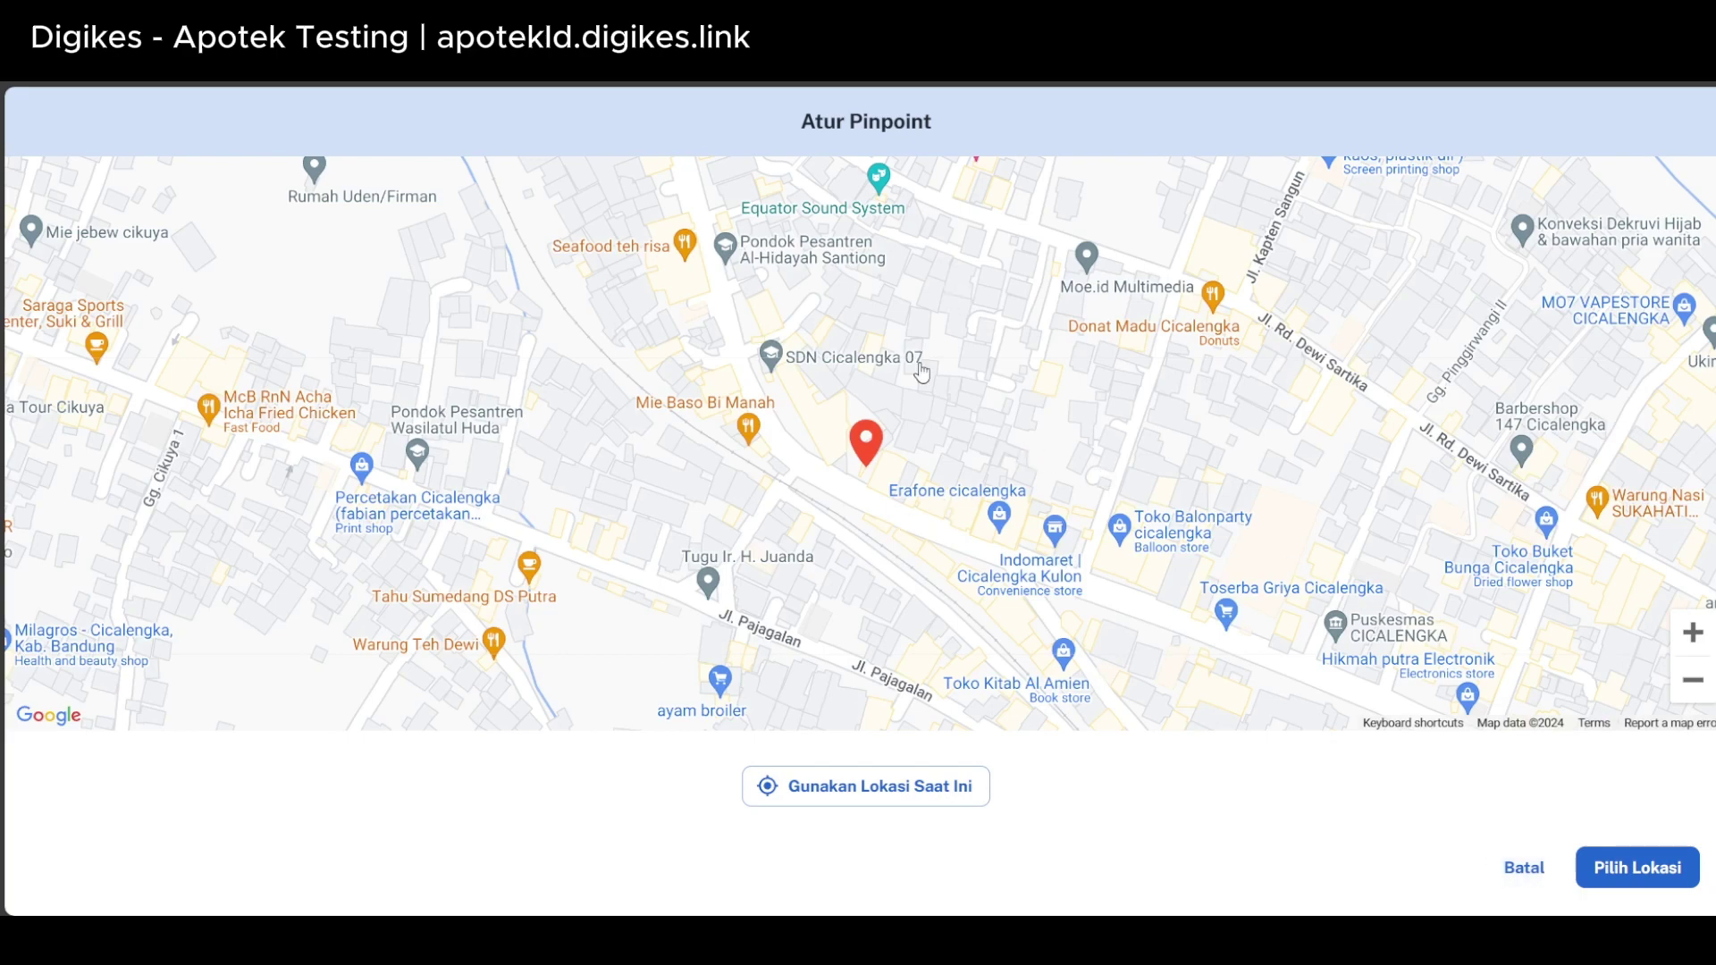
Pan the map to position the delivery pin and confirm it with Pilih Lokasi
left_click_drag(920, 371, 1079, 500)
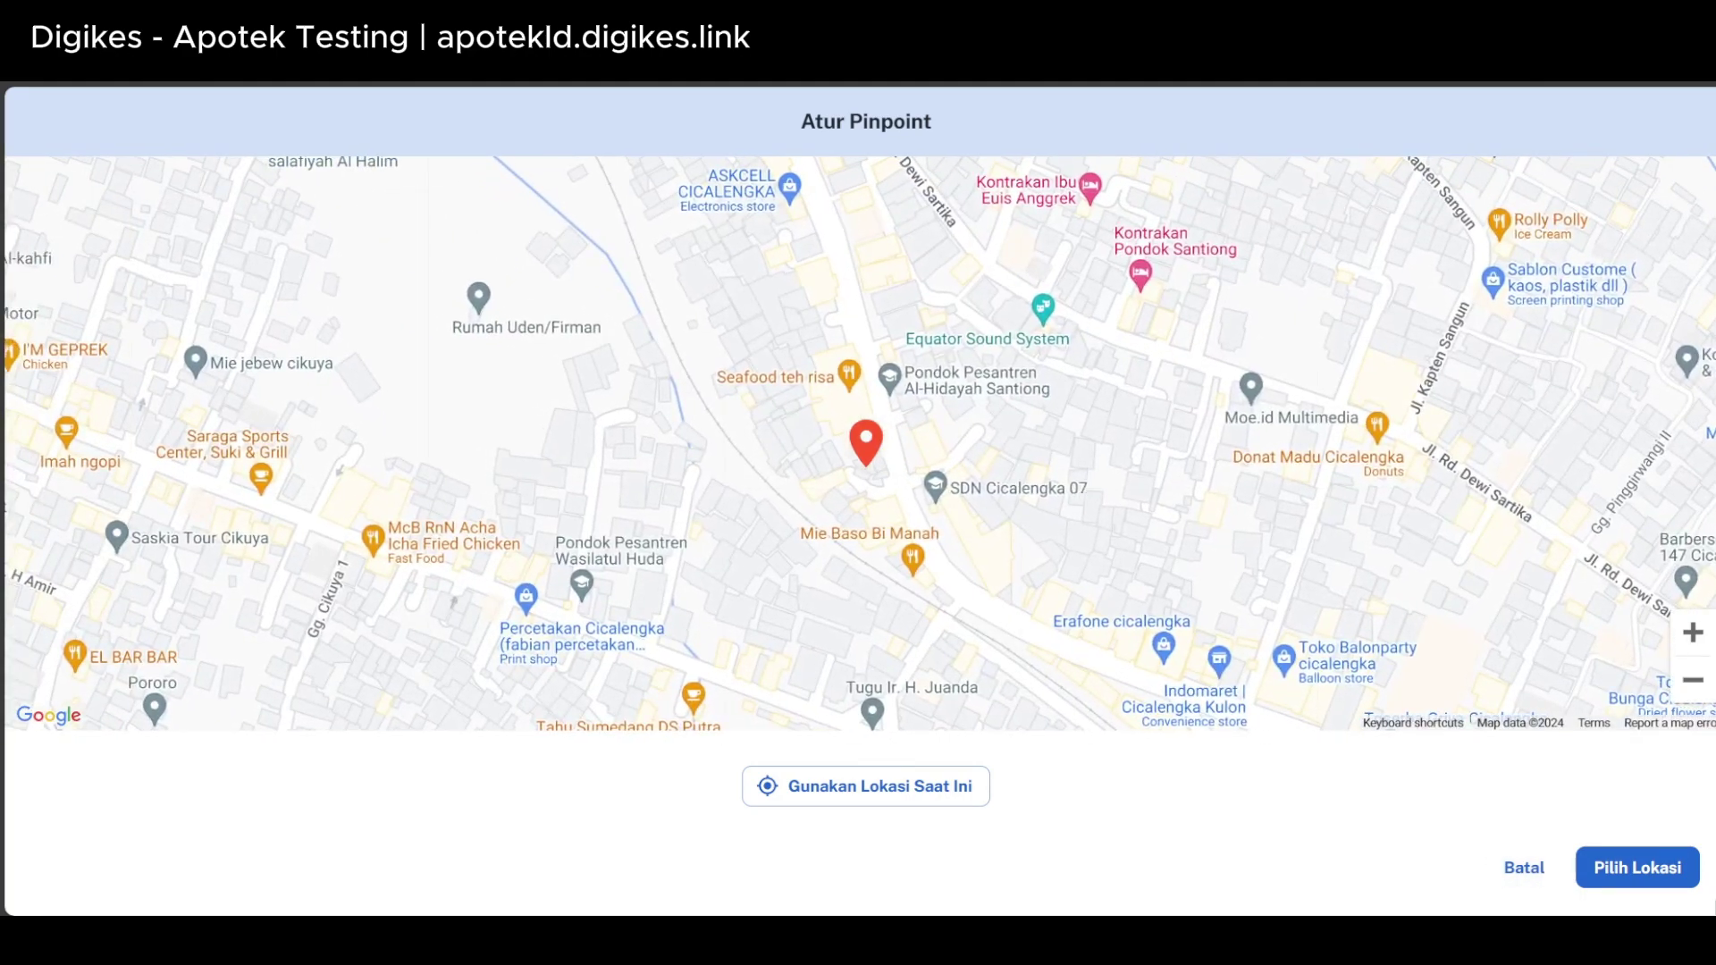
left_click(1645, 867)
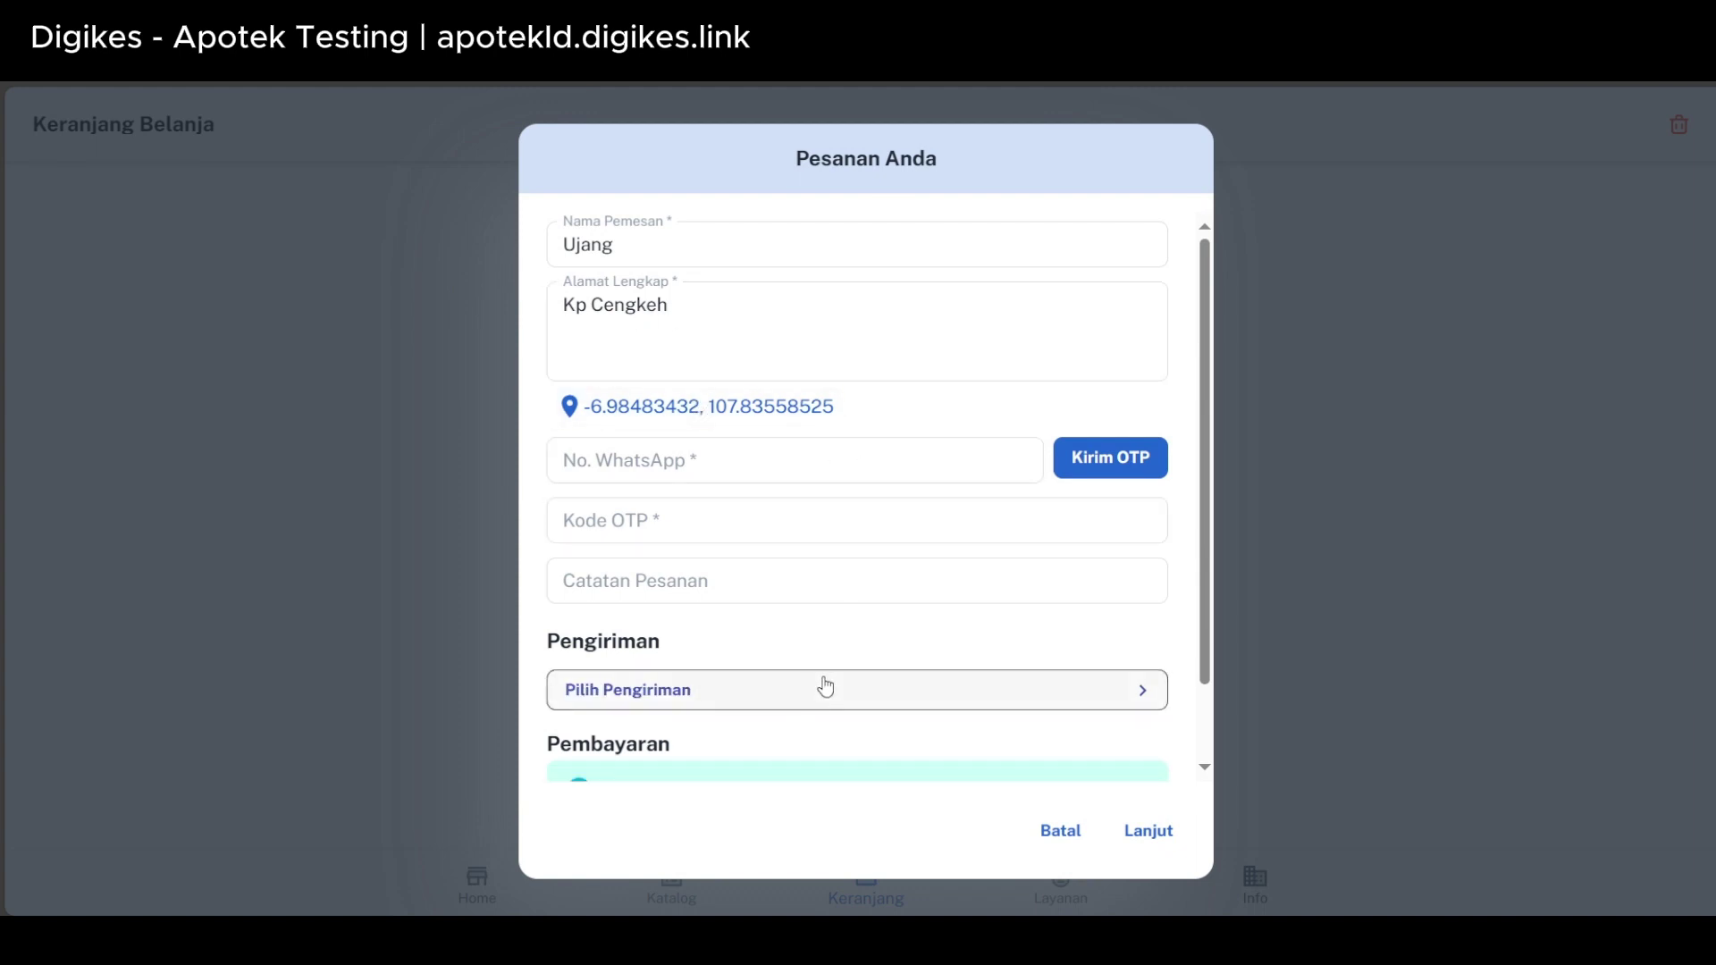
Enter the customer's WhatsApp number and request a verification code
left_click(767, 472)
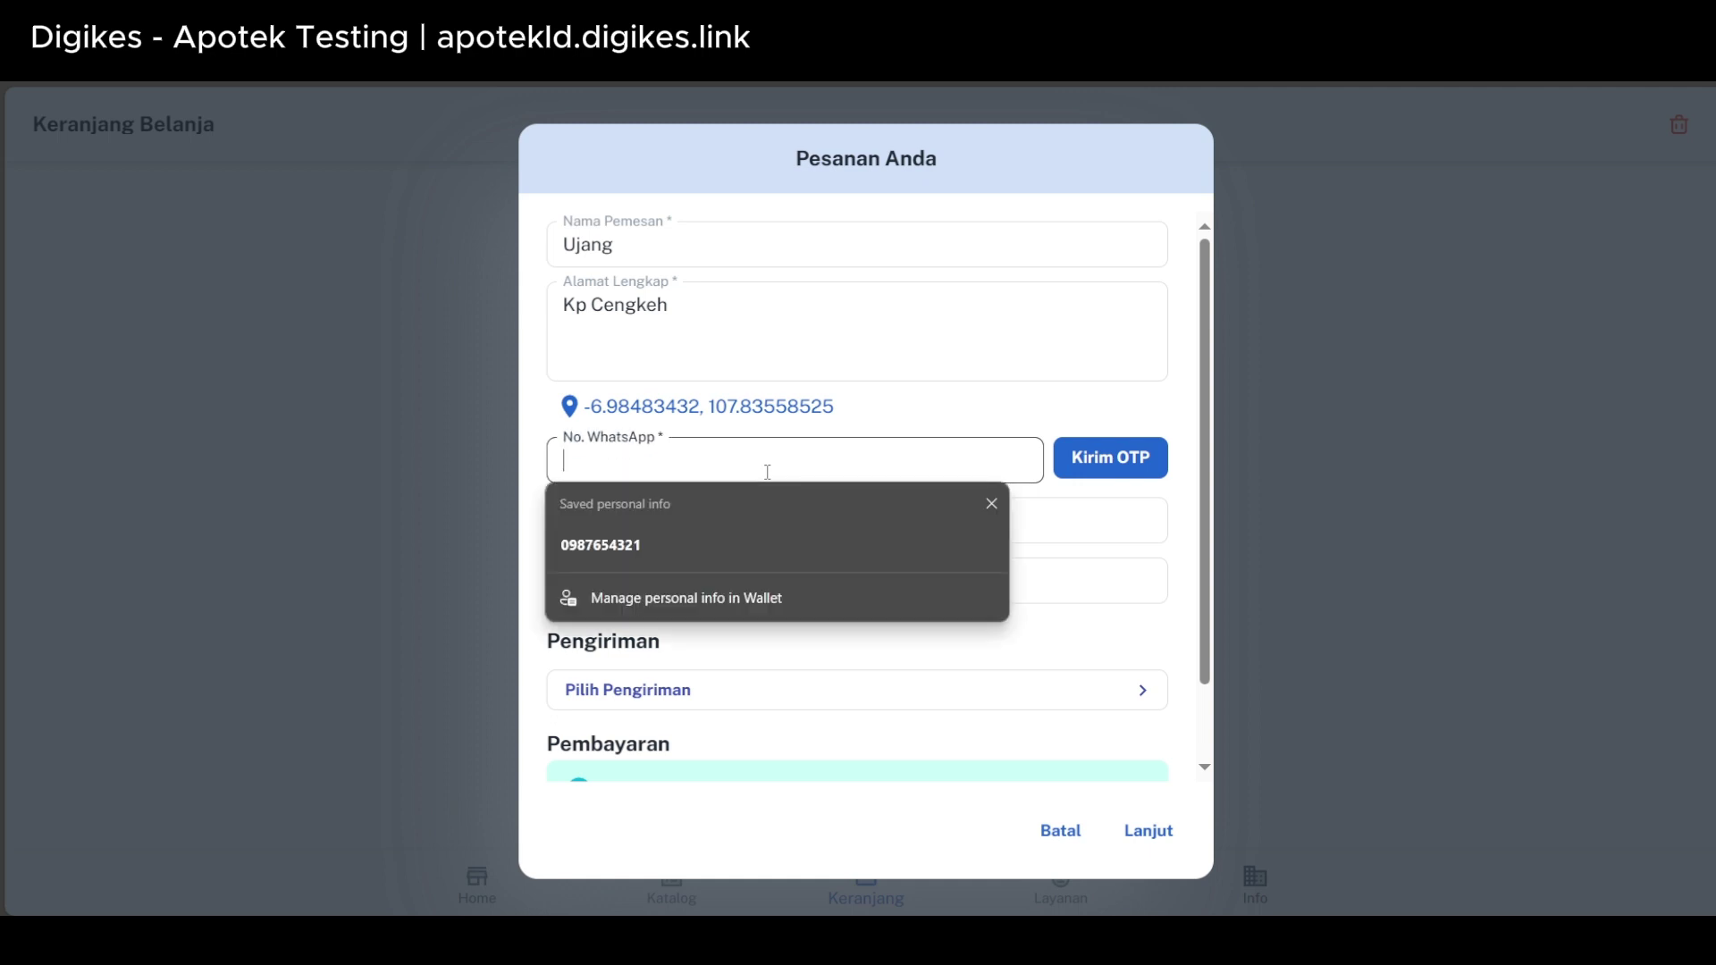
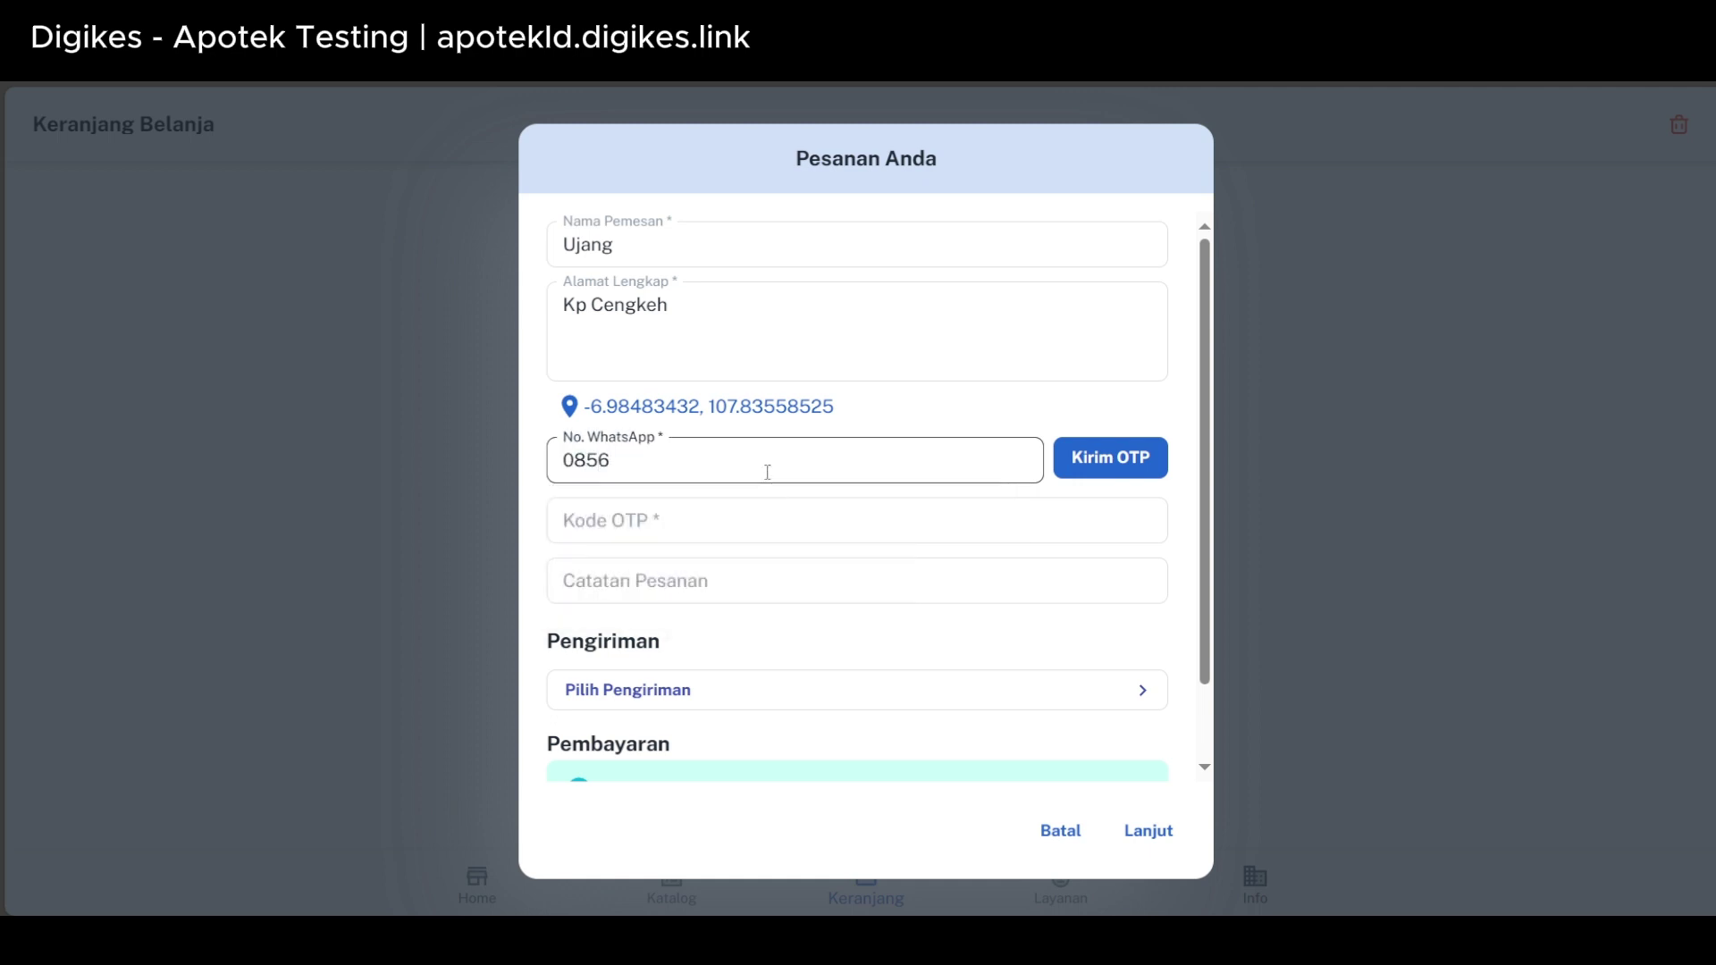
scroll(774, 532, "down", 1)
scroll(774, 532, "up", 1)
left_click(1118, 474)
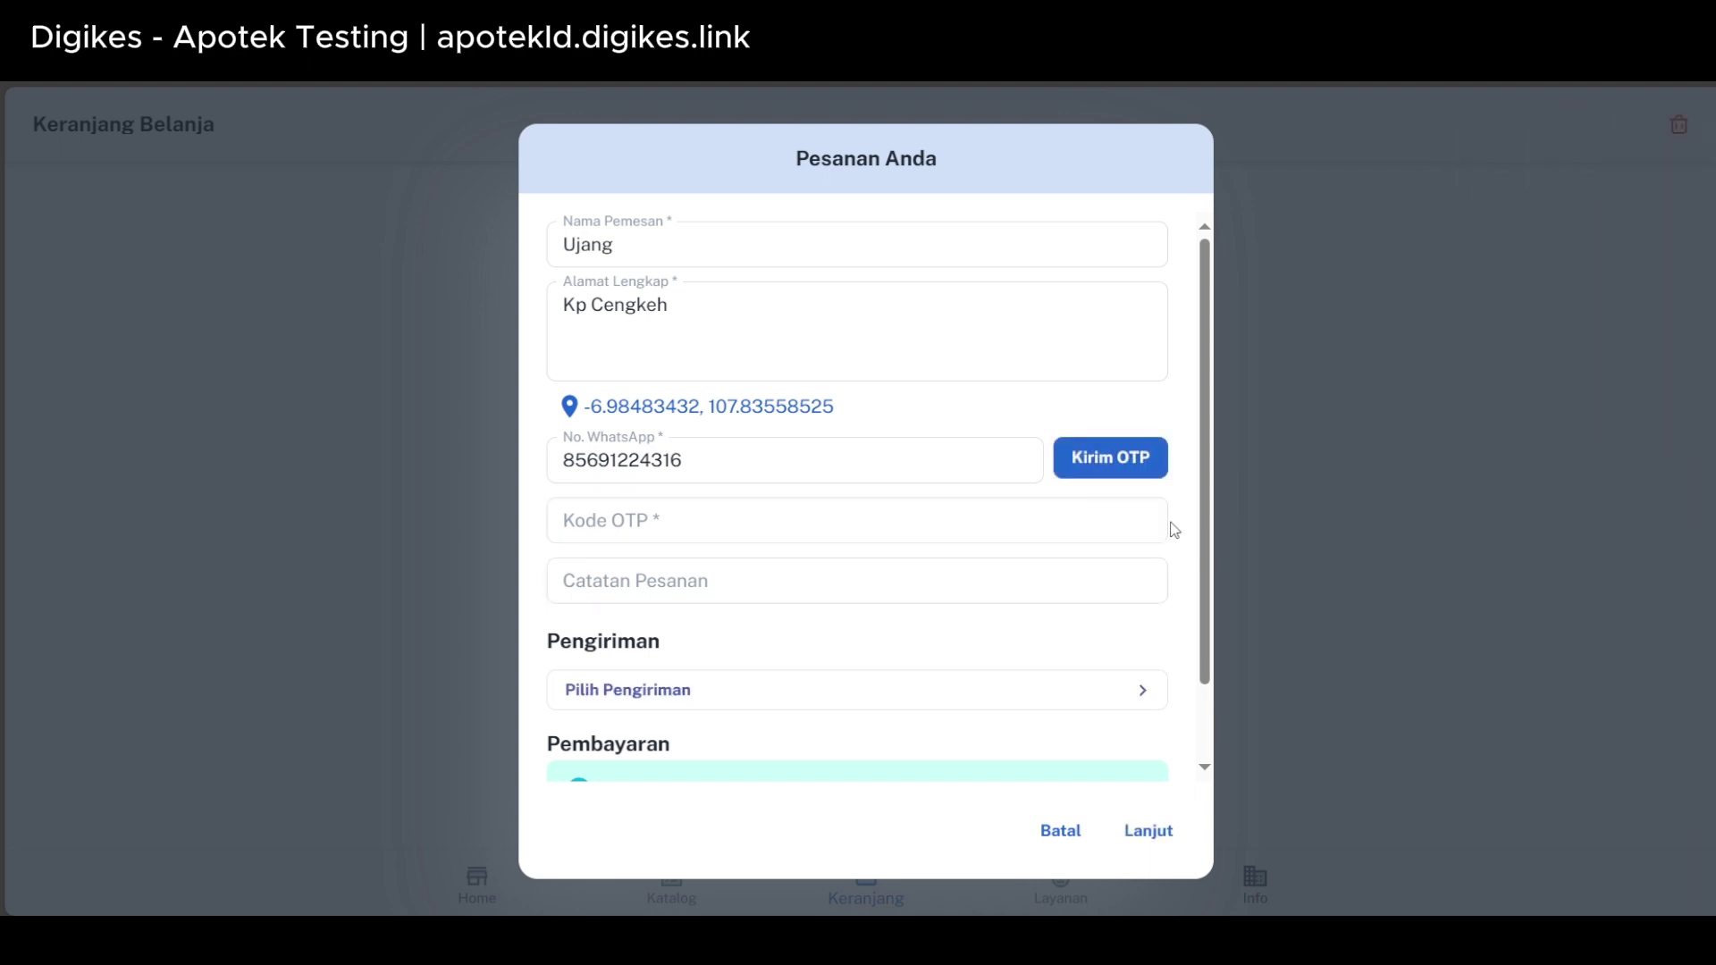
Correct the WhatsApp number's digits and resend the verification code
left_click(688, 460)
key("BackSpace")
type("7")
key("Home")
type("0")
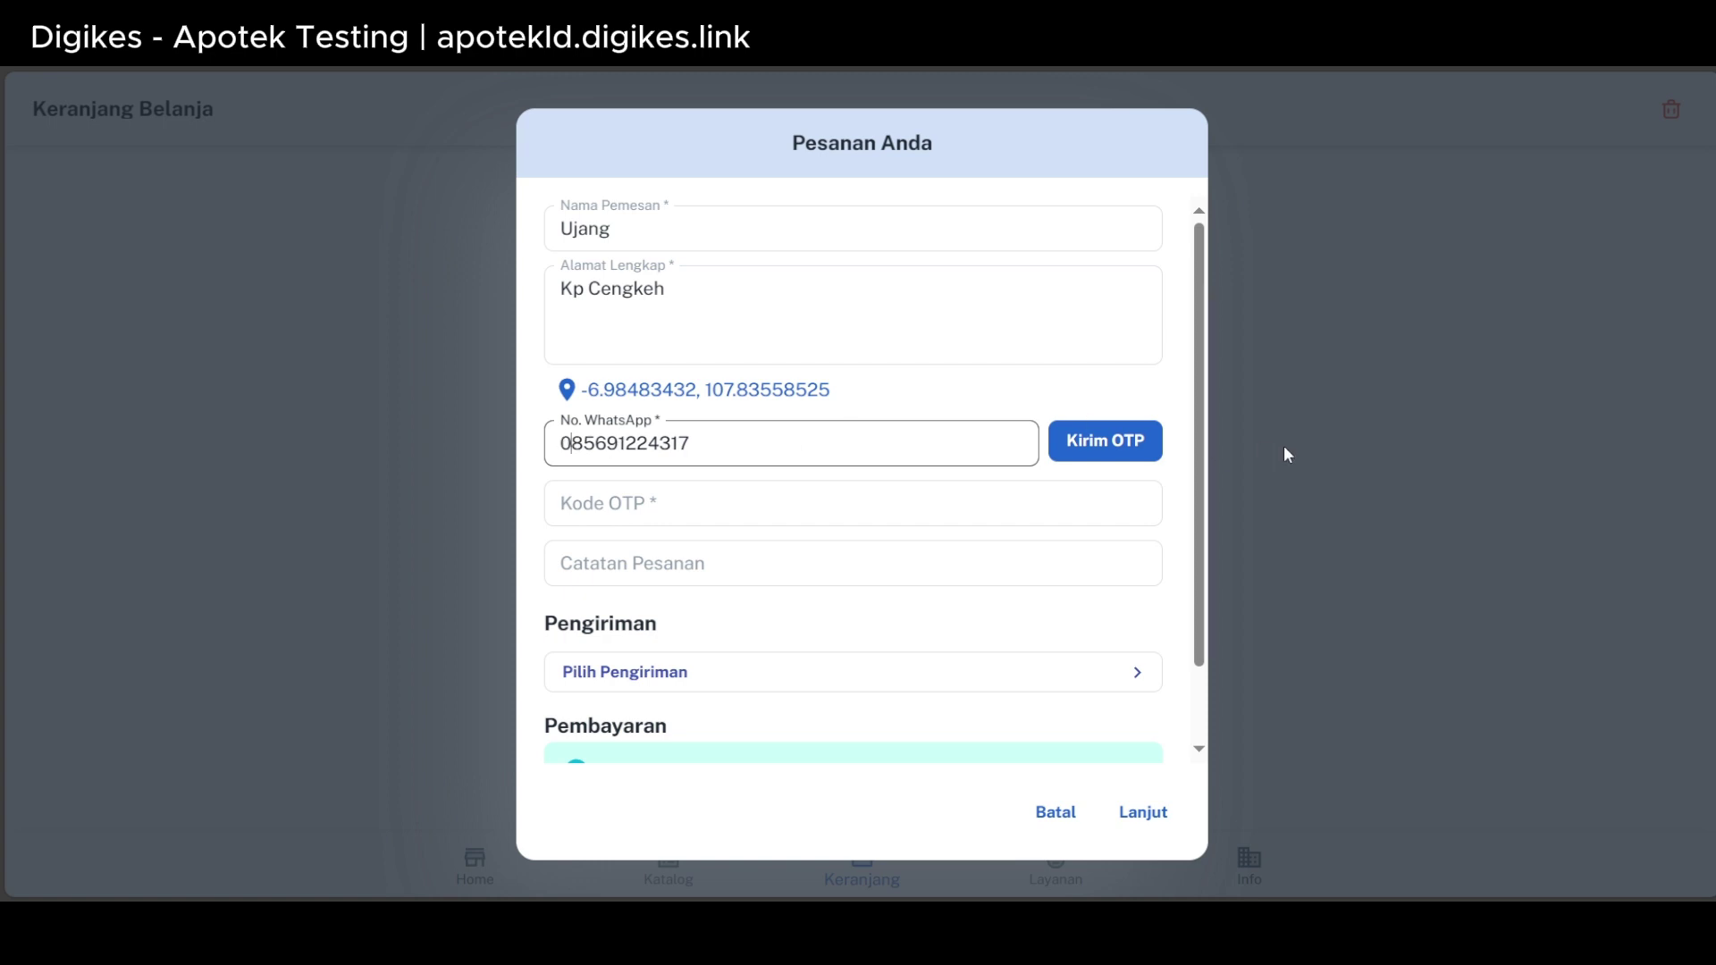
left_click(1080, 433)
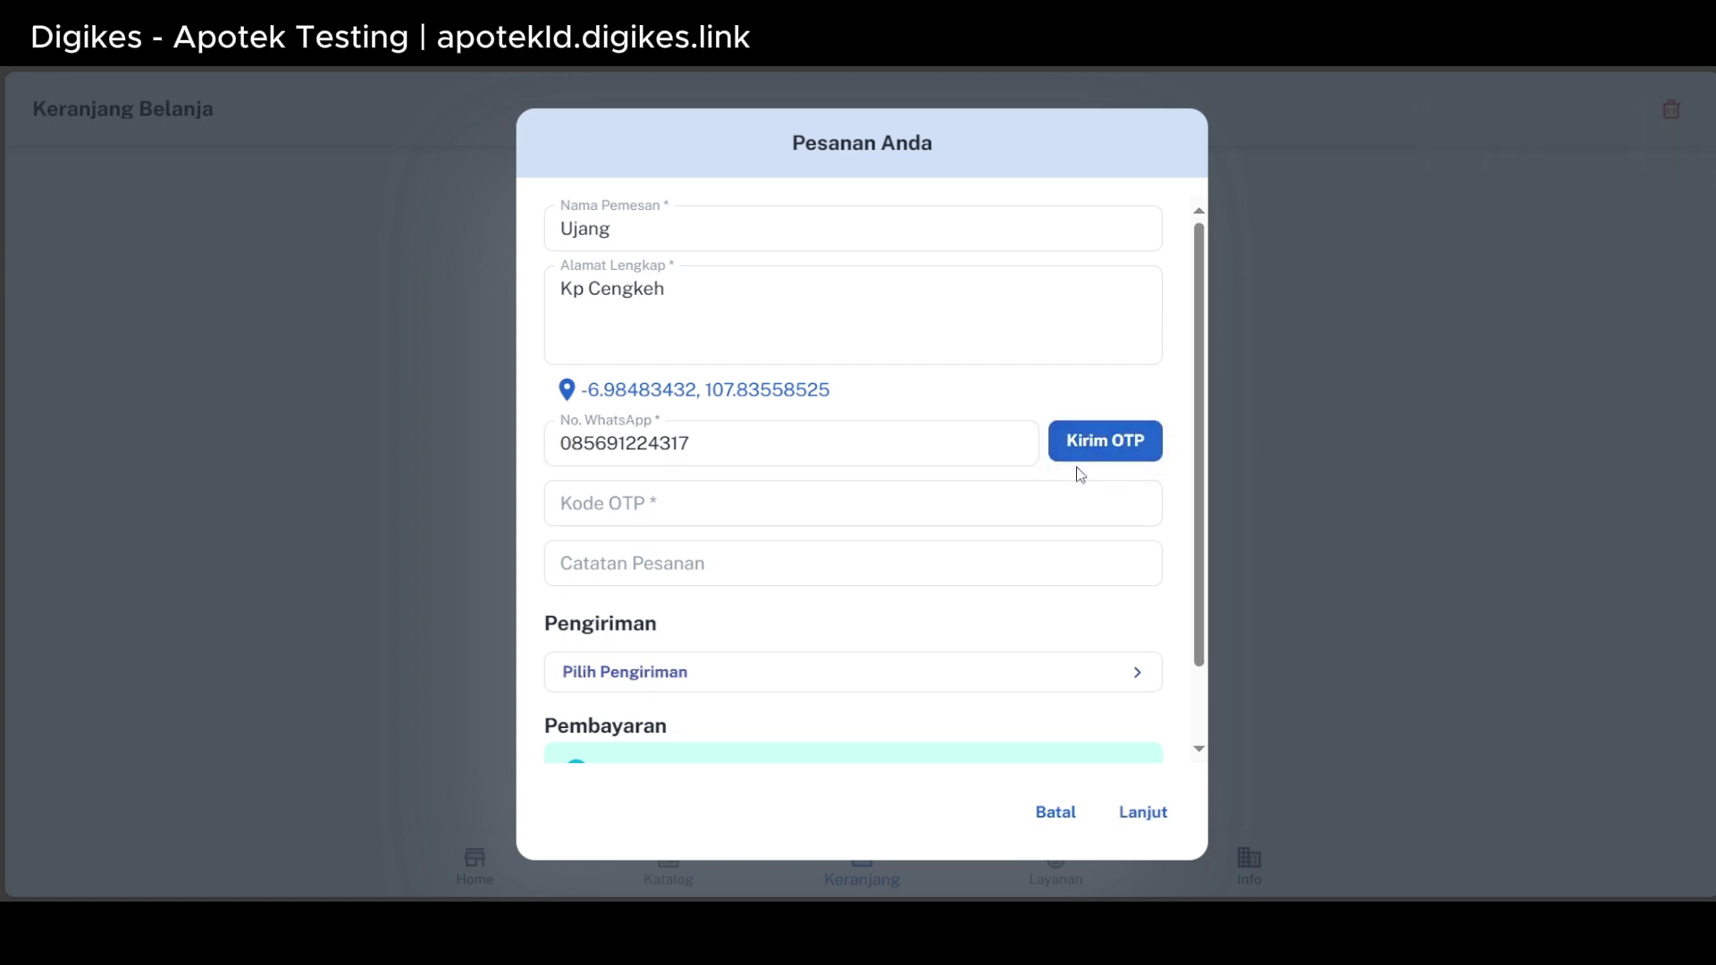
Fill in the received verification code and move to the Catatan Pesanan field
left_click(1062, 500)
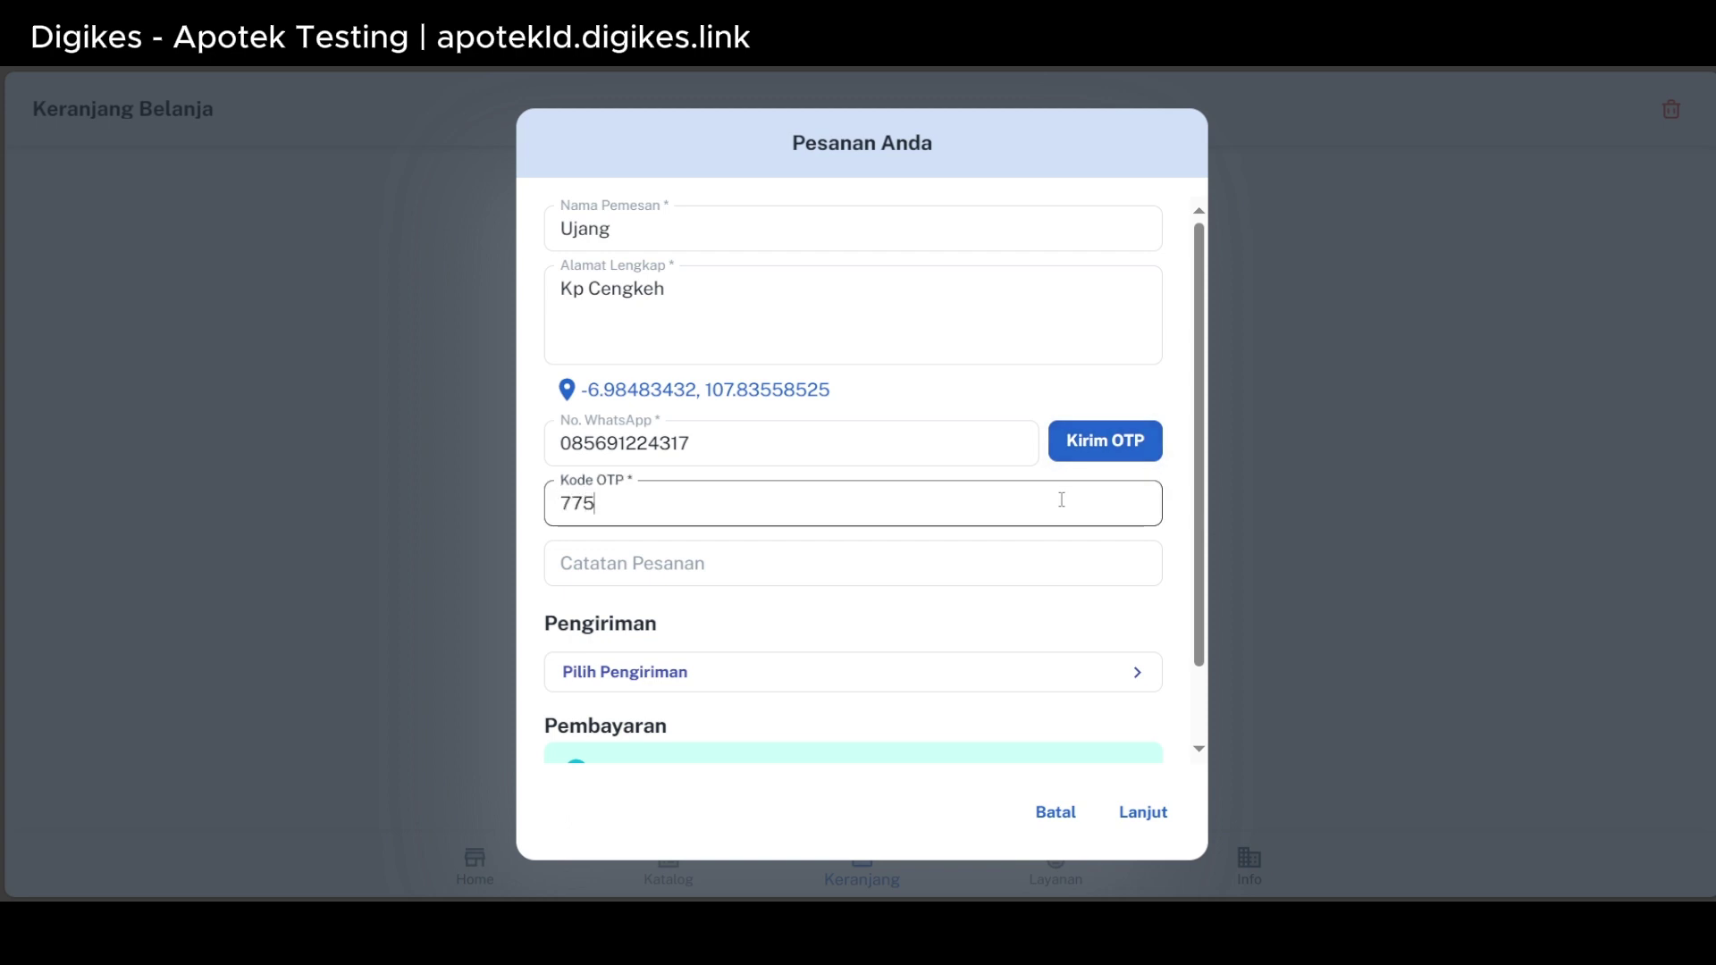
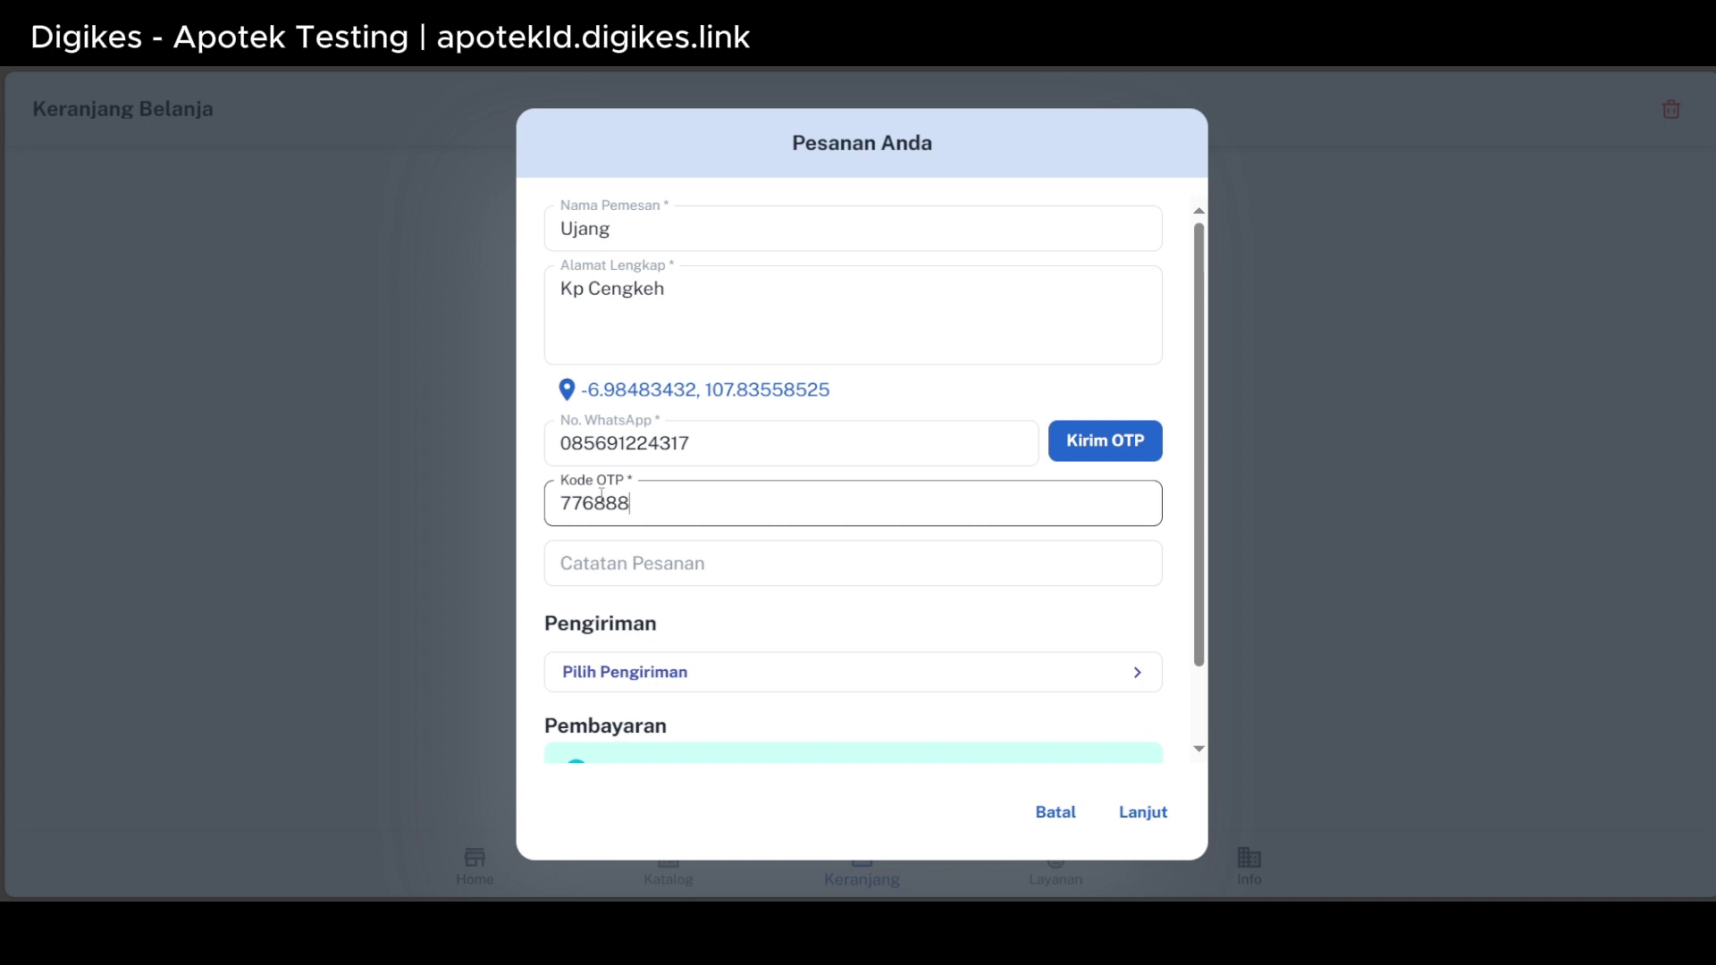
scroll(689, 569, "down", 1)
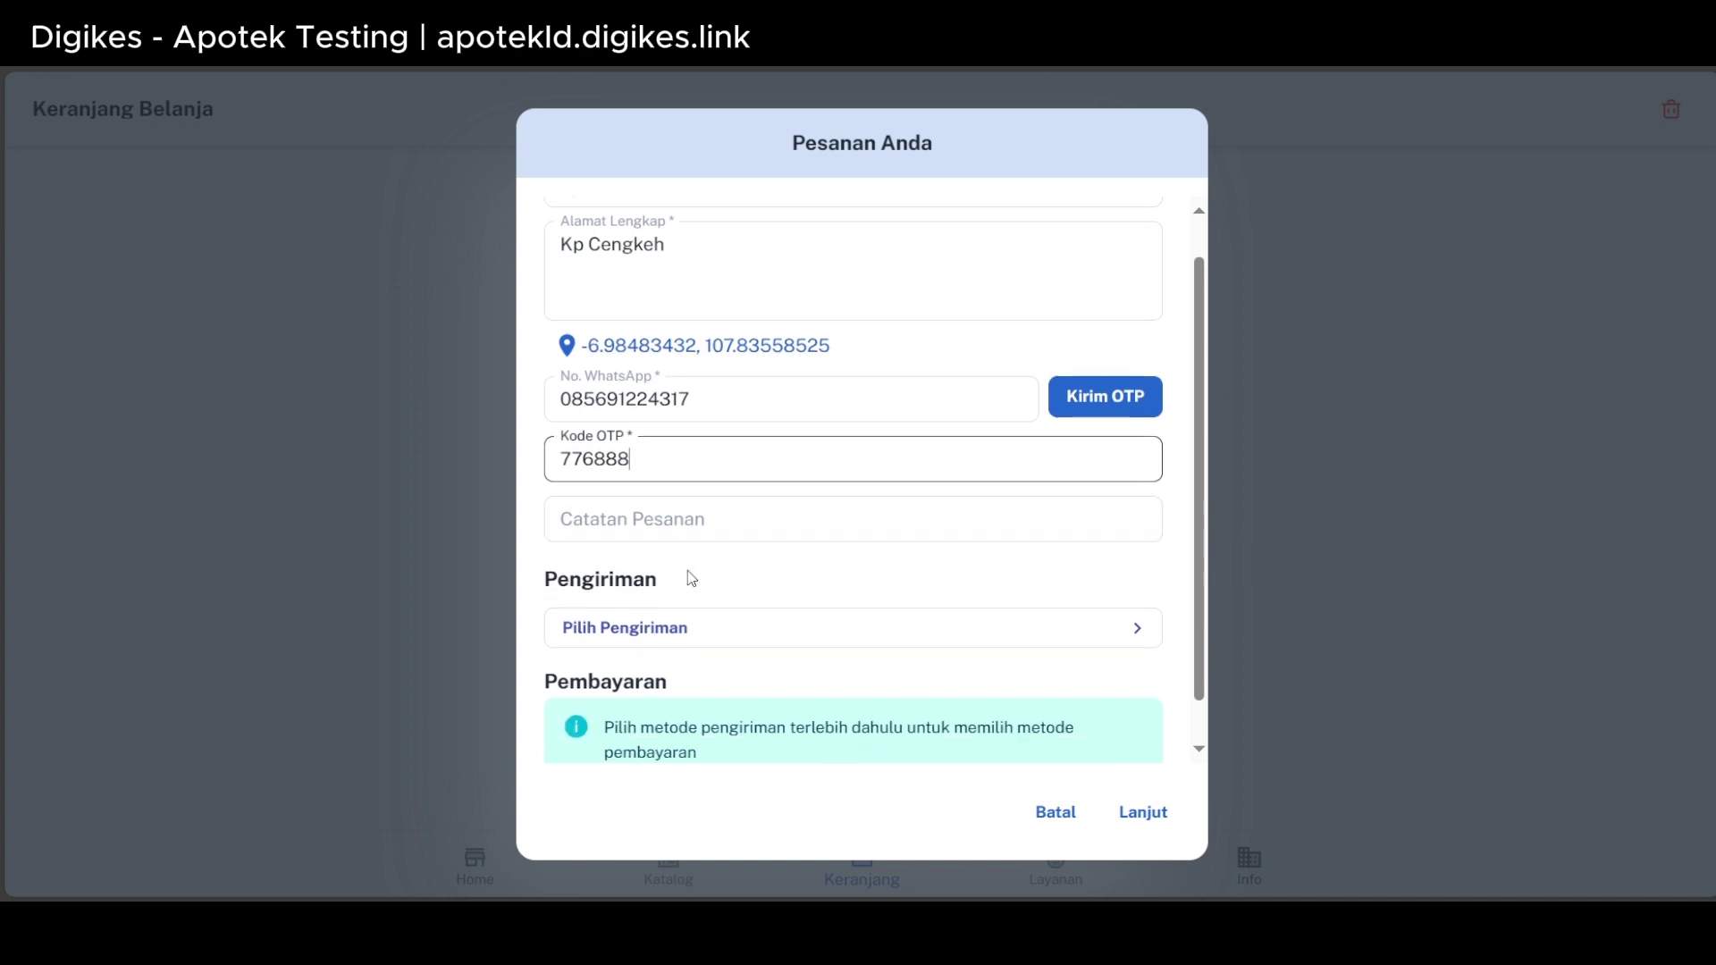
left_click(759, 527)
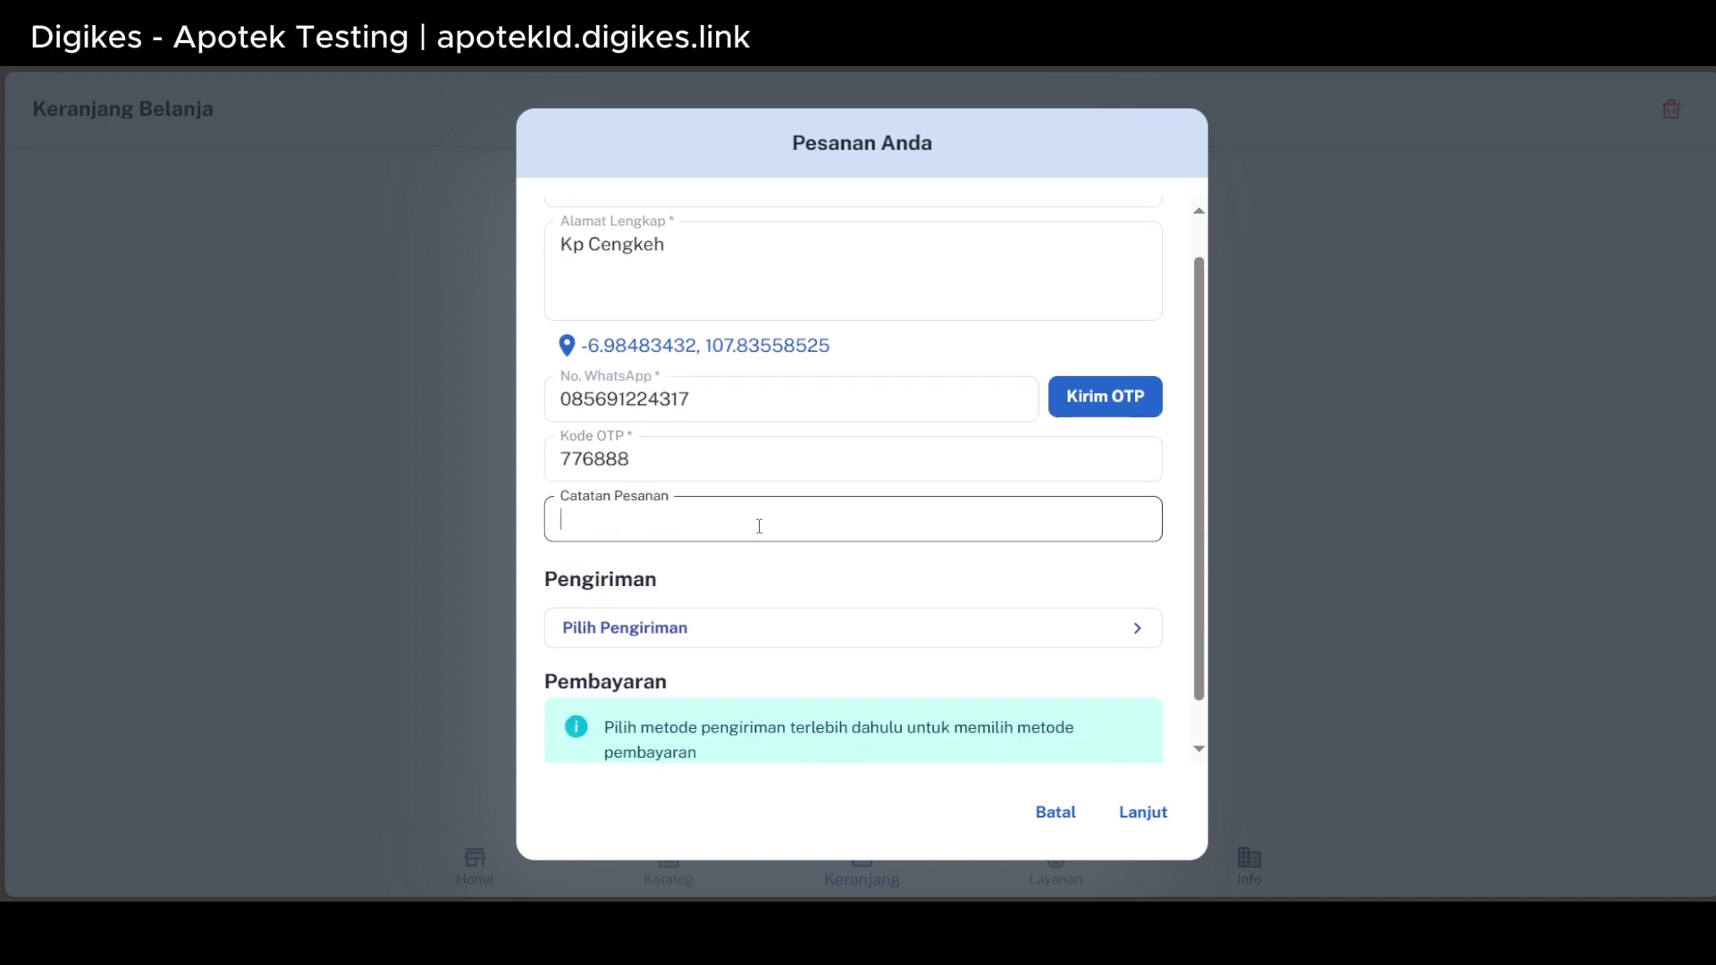
scroll(759, 526, "down", 1)
Choose GOJEK - Instant shipping (Rp 15.500) and QRIS payment, then continue to Detail Pesanan
left_click(889, 599)
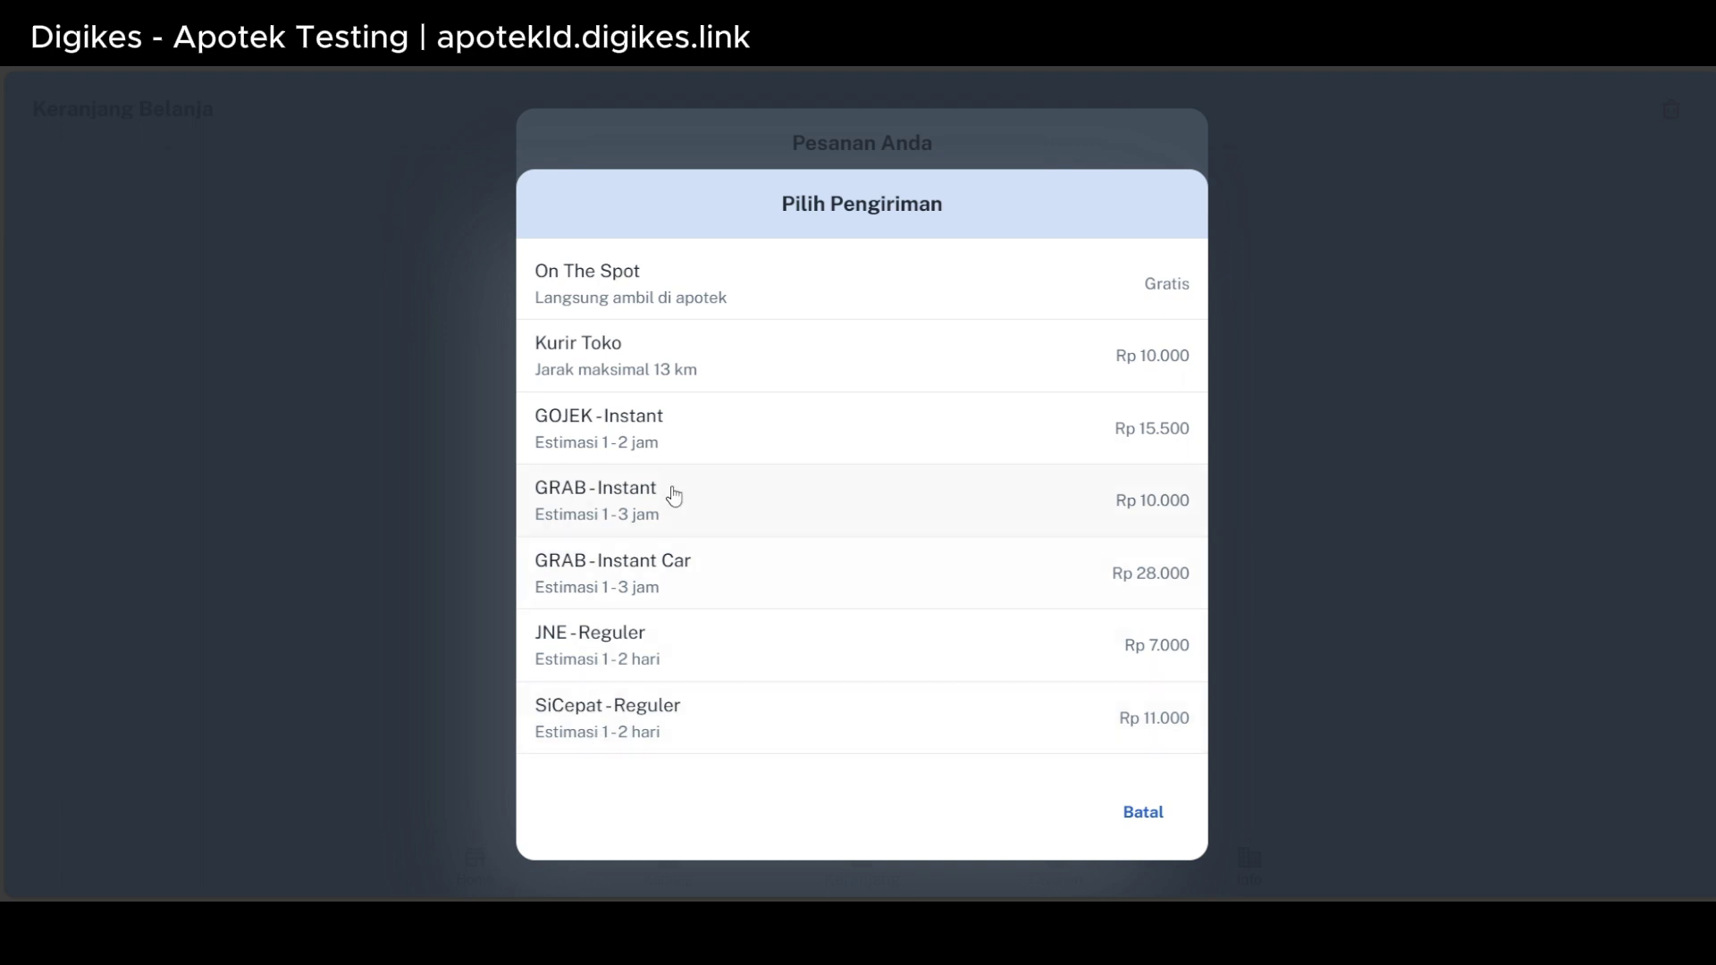
left_click(689, 446)
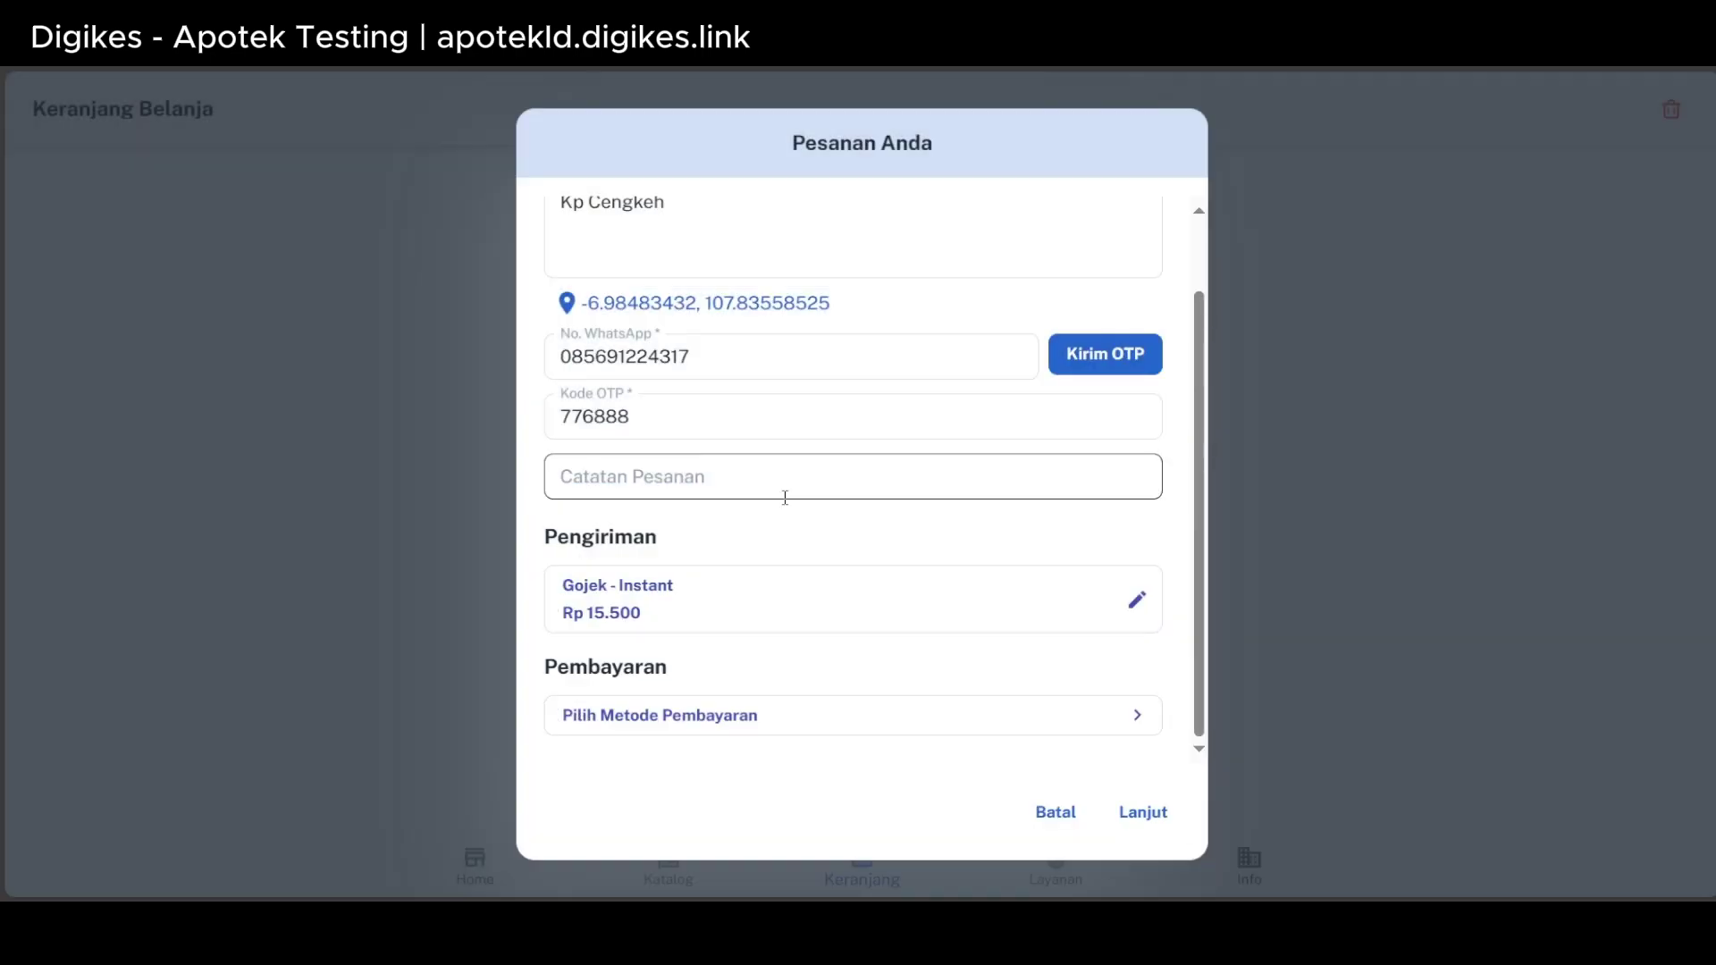
left_click(1020, 719)
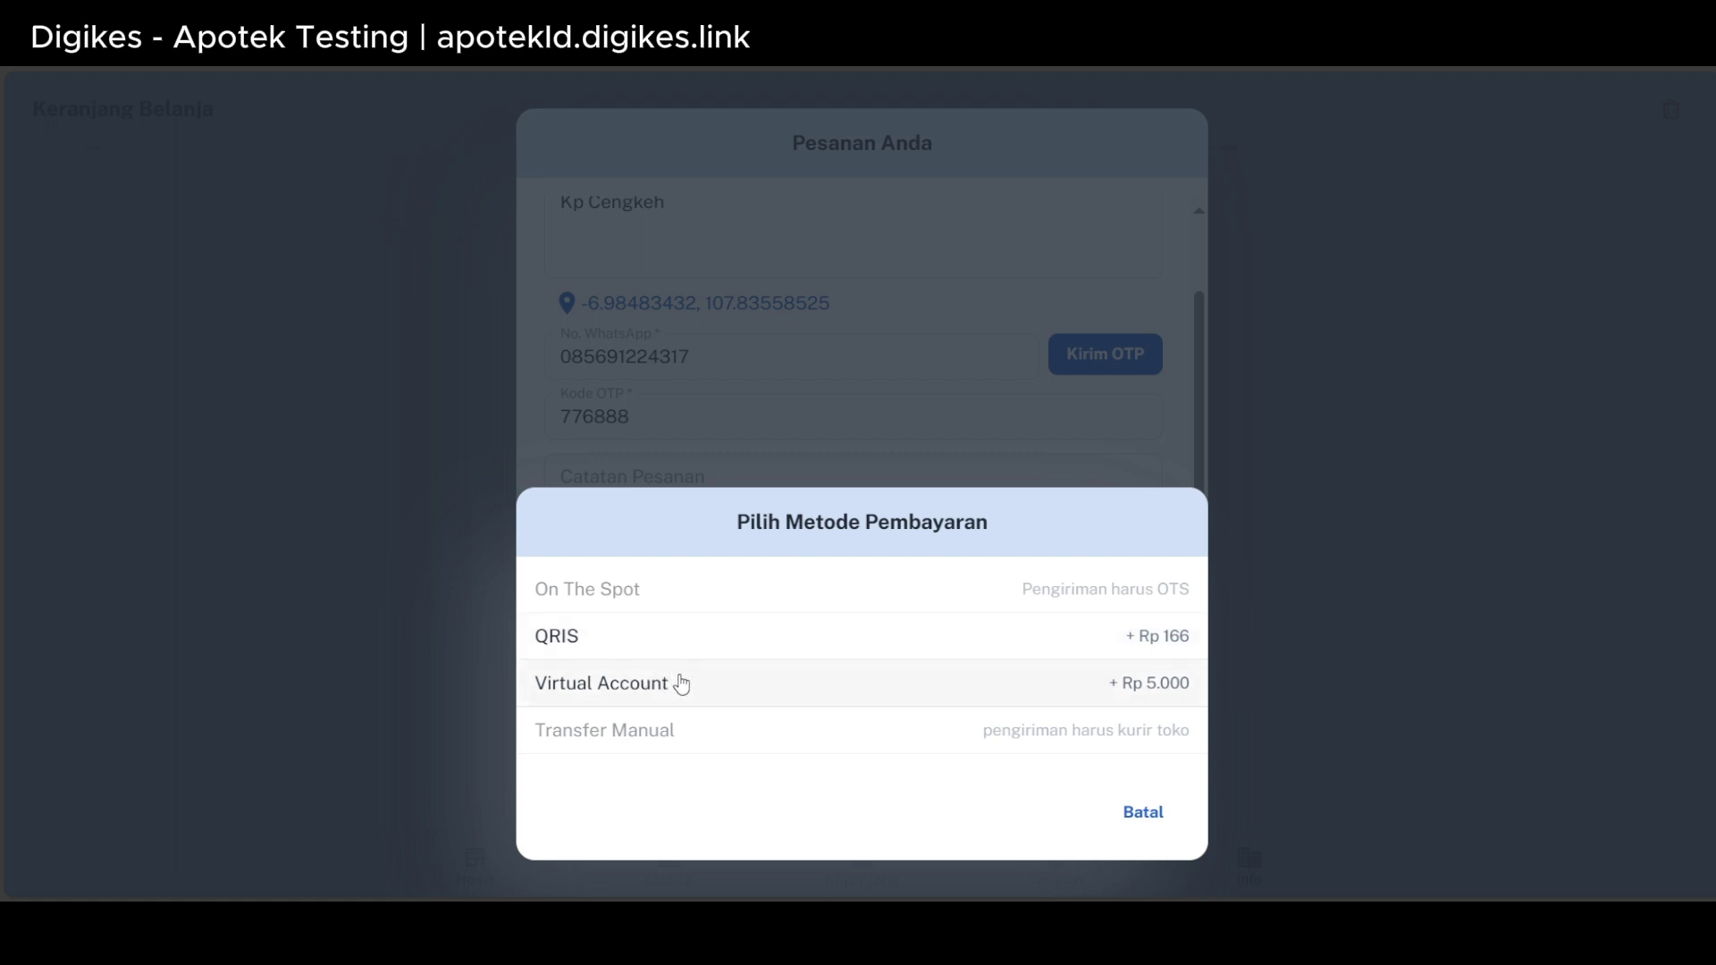
left_click(706, 655)
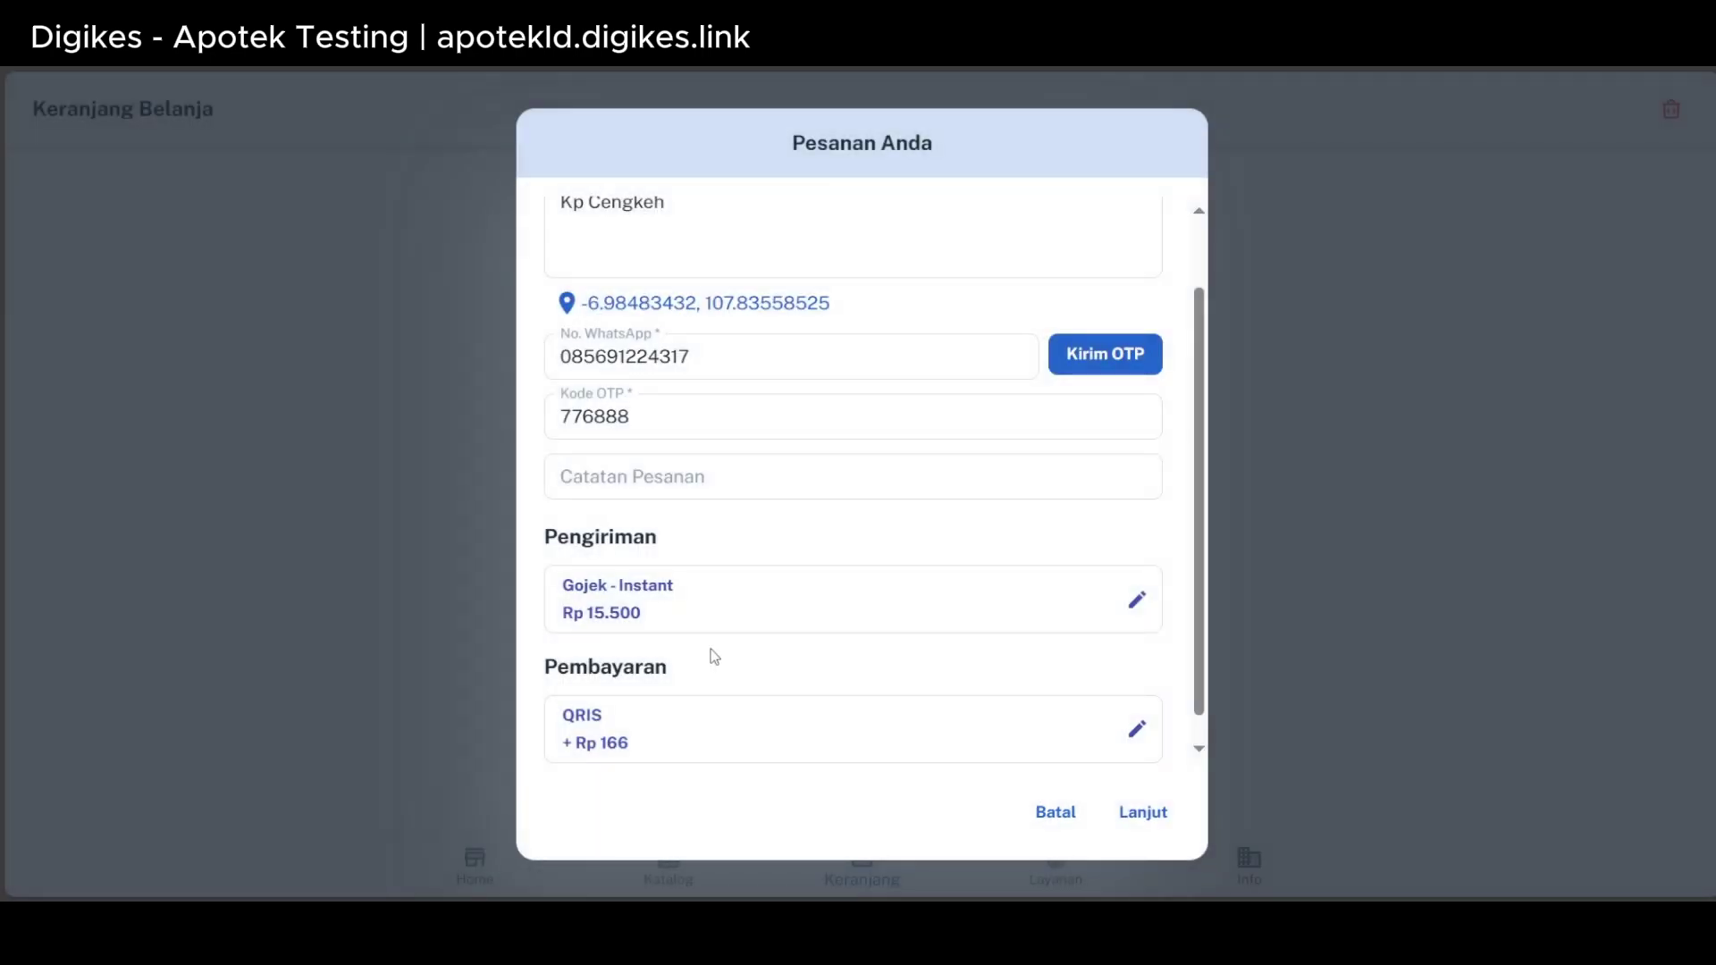
scroll(867, 652, "down", 1)
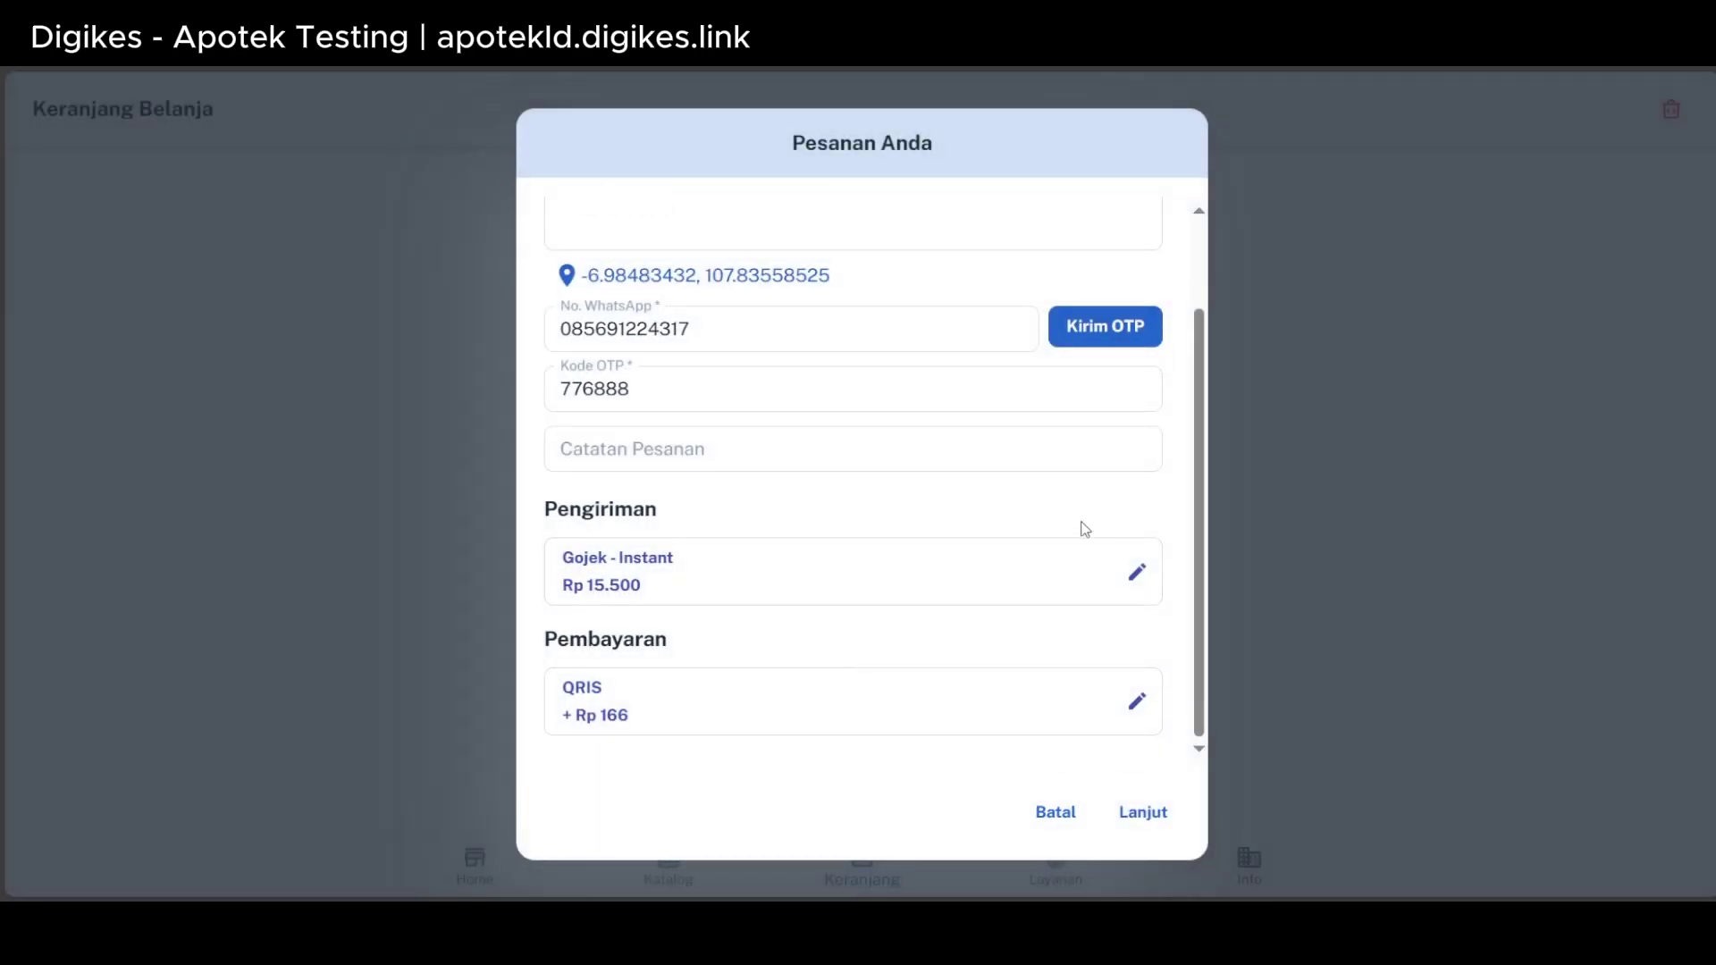
left_click(1139, 818)
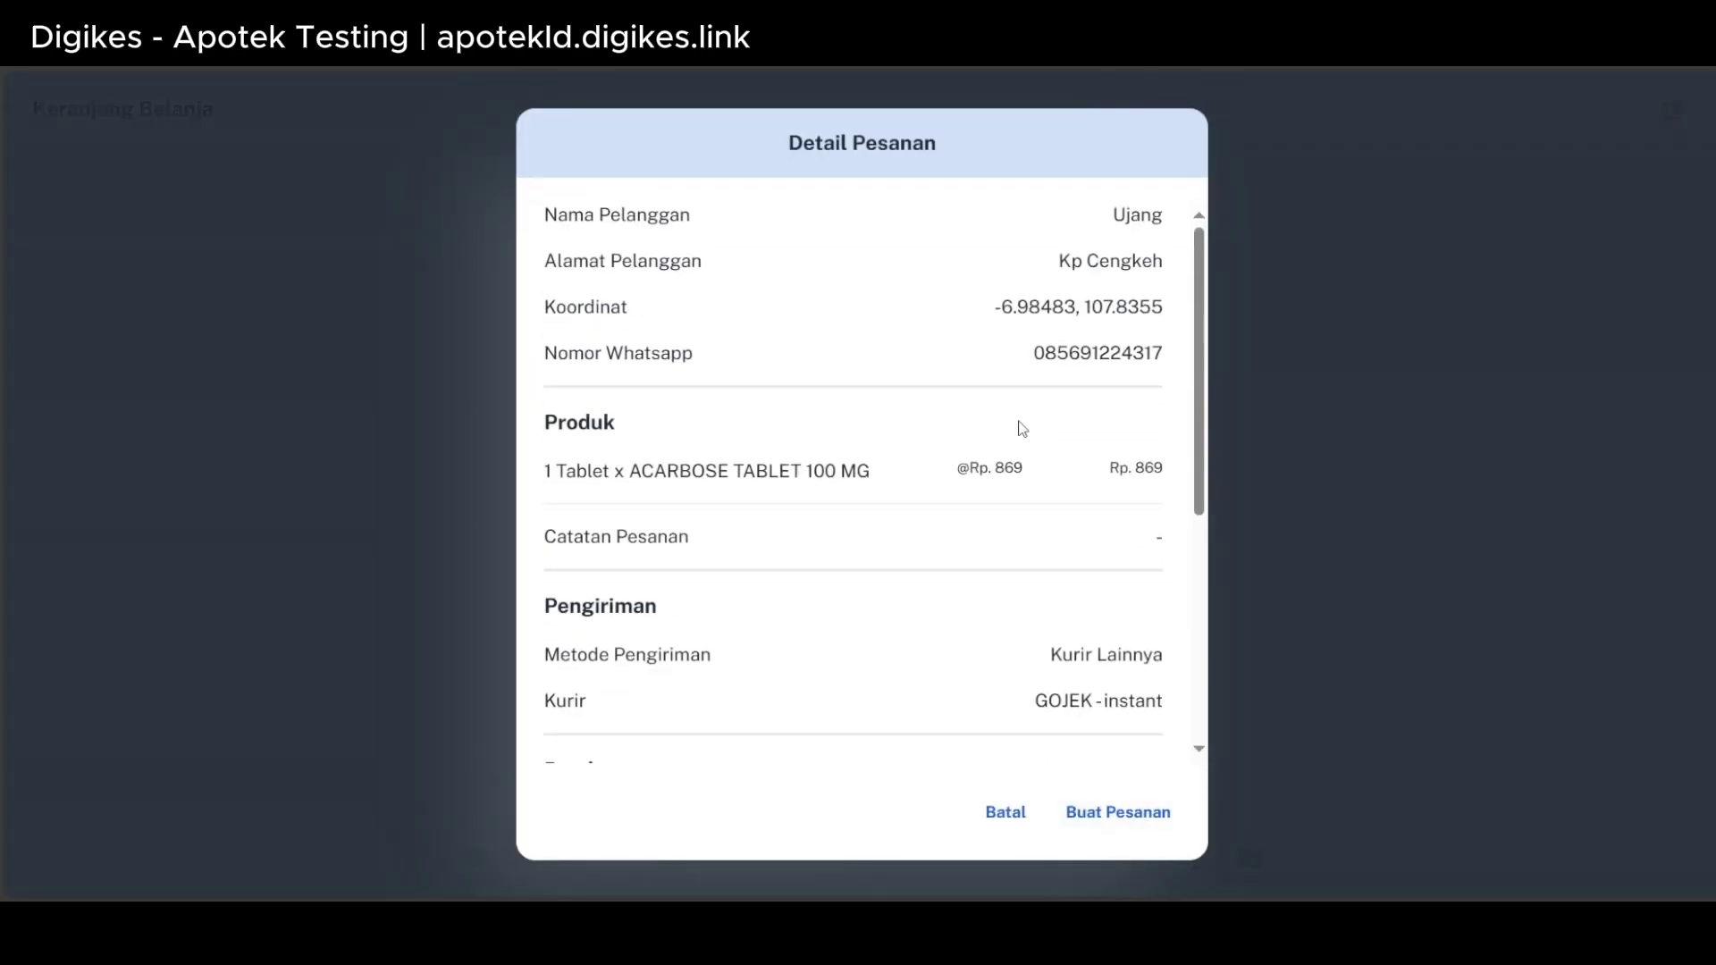
Review Detail Pesanan and place the ACARBOSE QRIS order totalling Rp. 16.535
scroll(1022, 429, "down", 6)
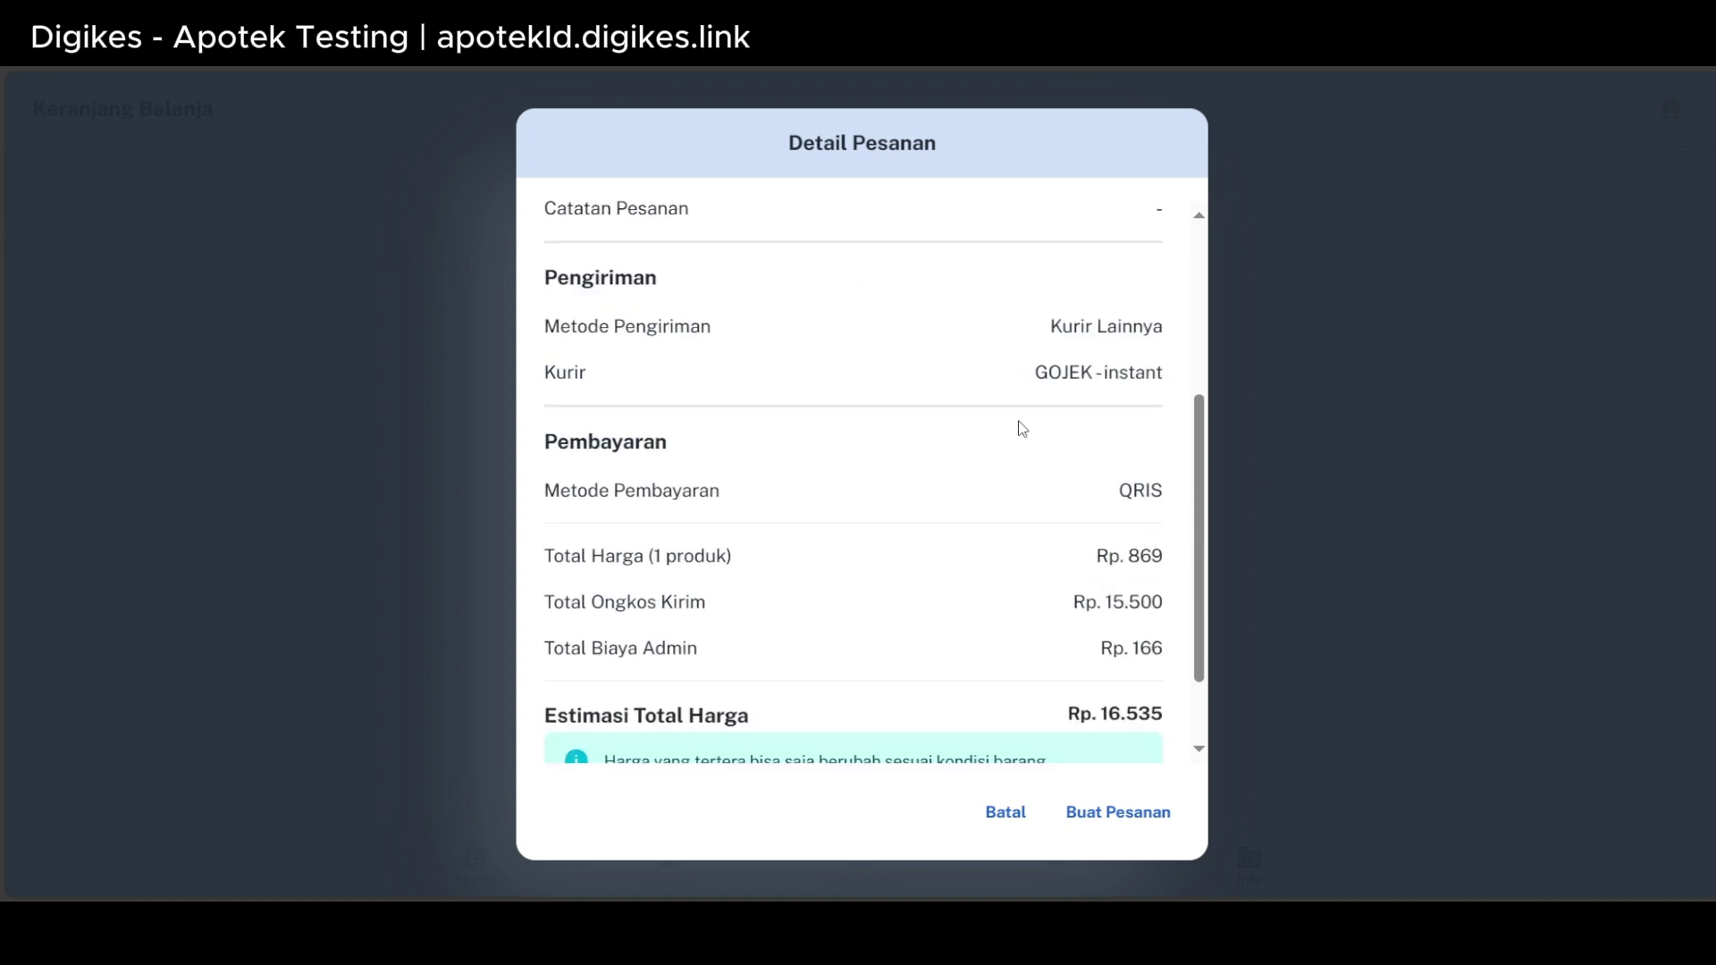
scroll(1023, 429, "down", 2)
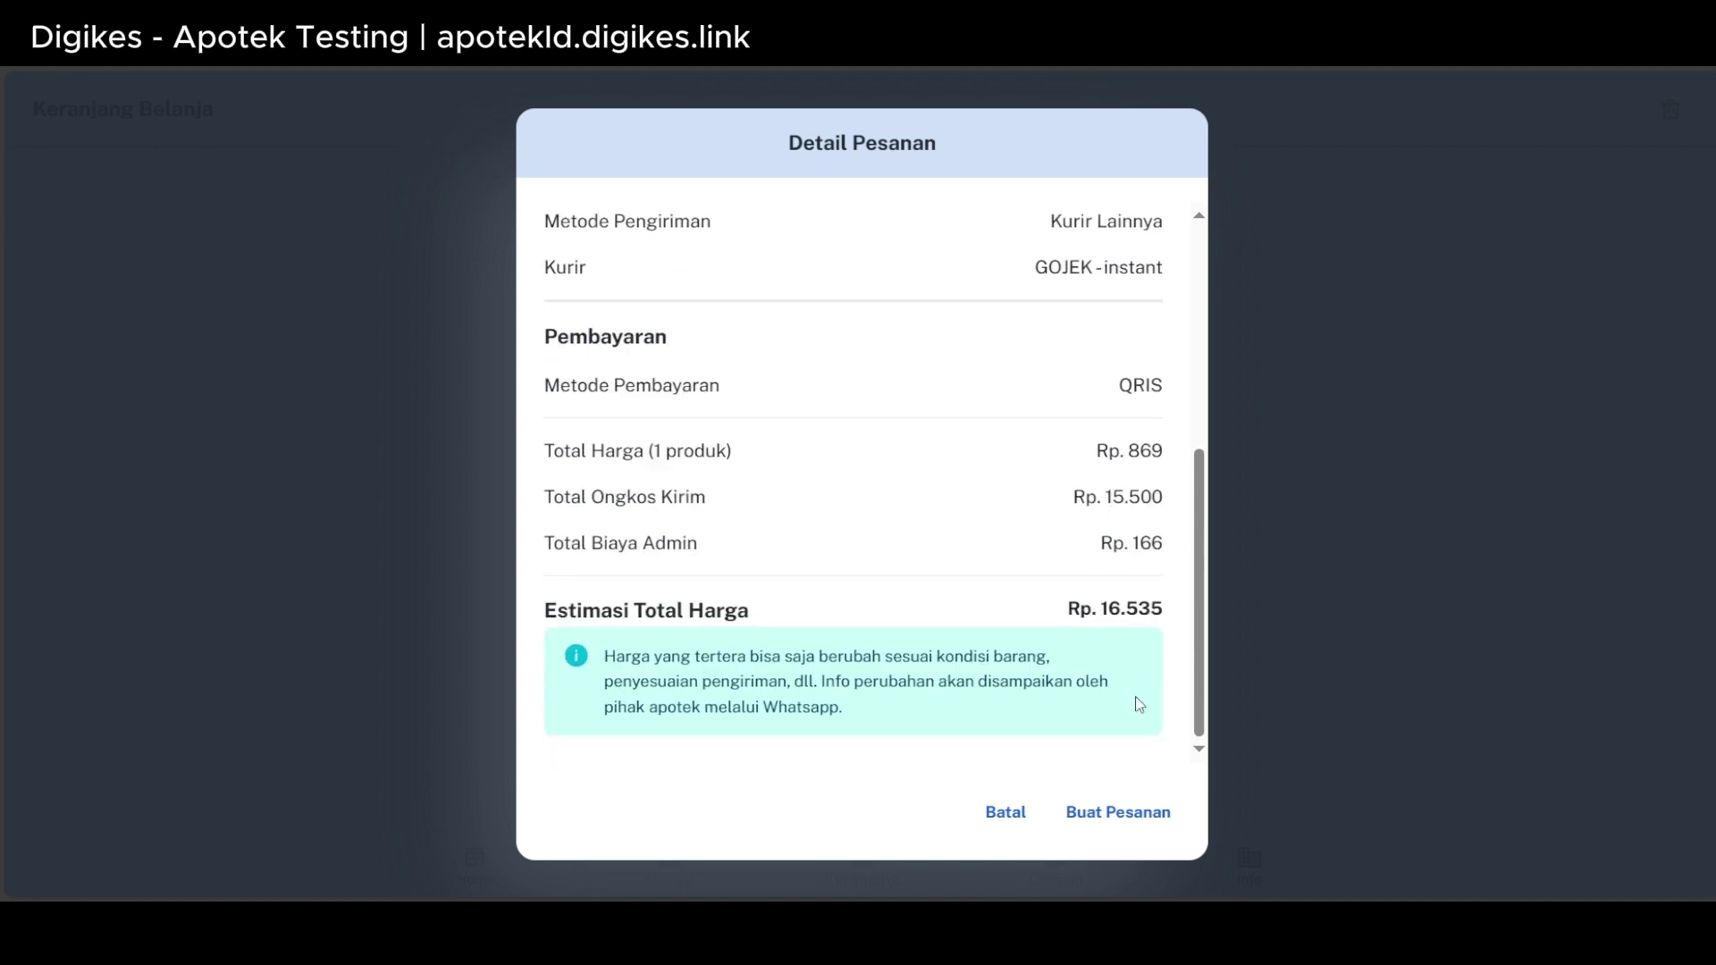
left_click(1115, 817)
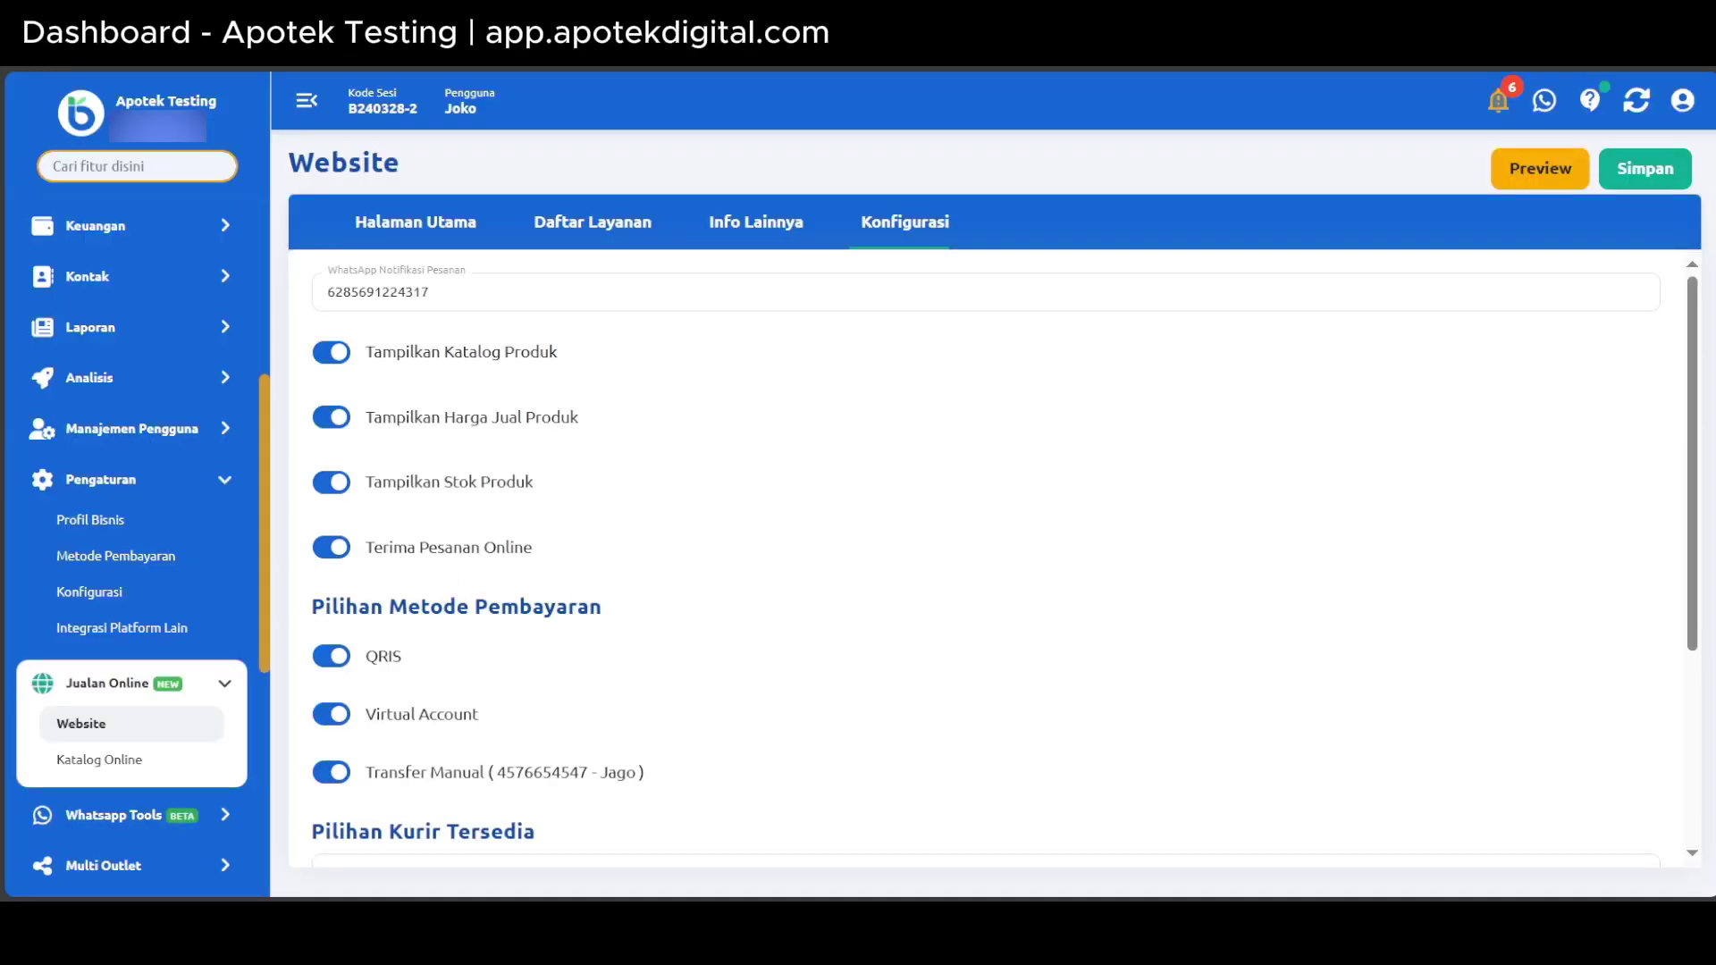
scroll(148, 405, "up", 5)
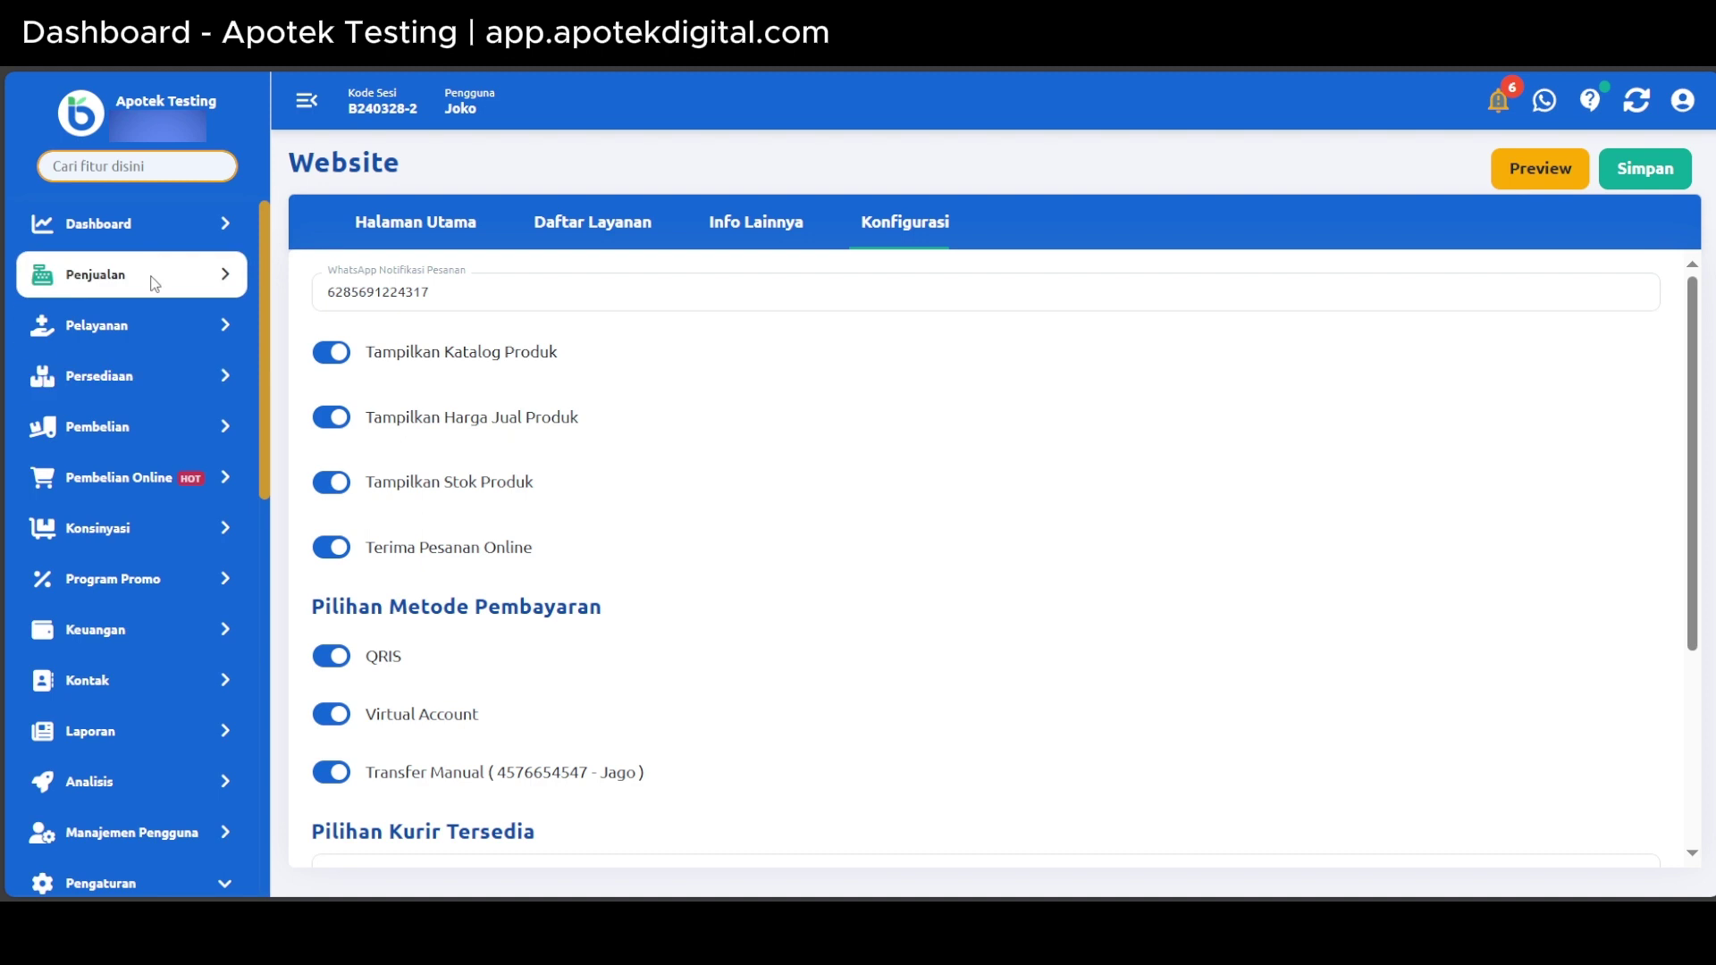
left_click(147, 278)
left_click(149, 356)
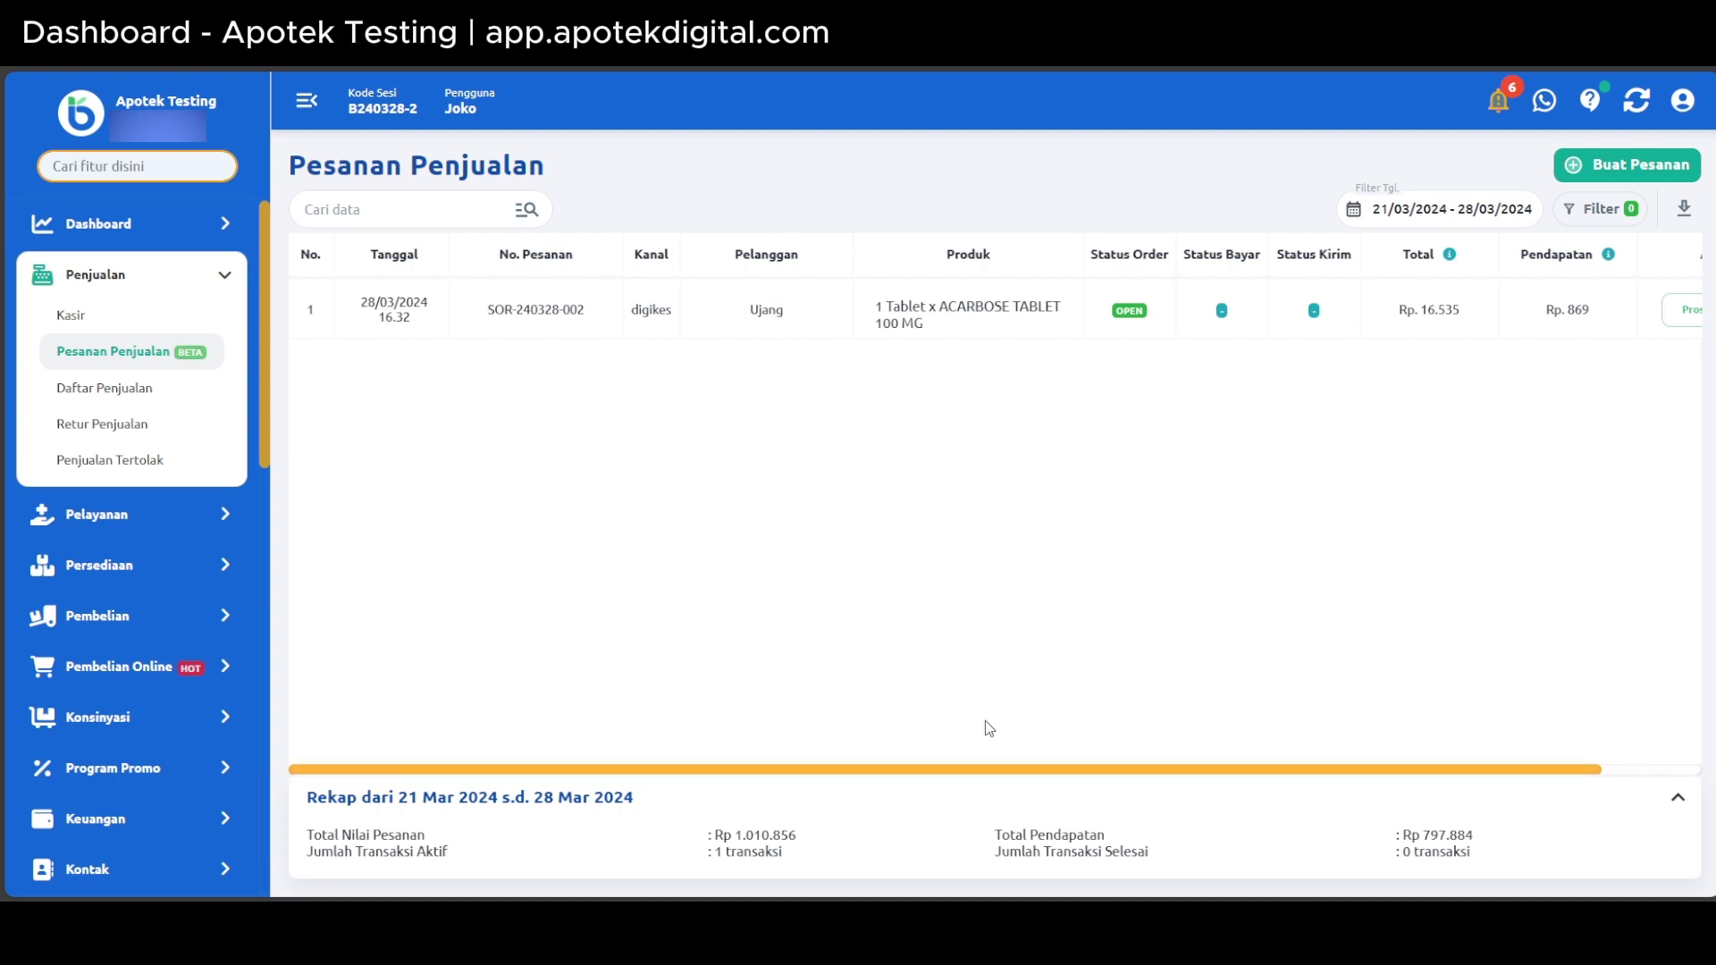
scroll(1015, 774, "right", 3)
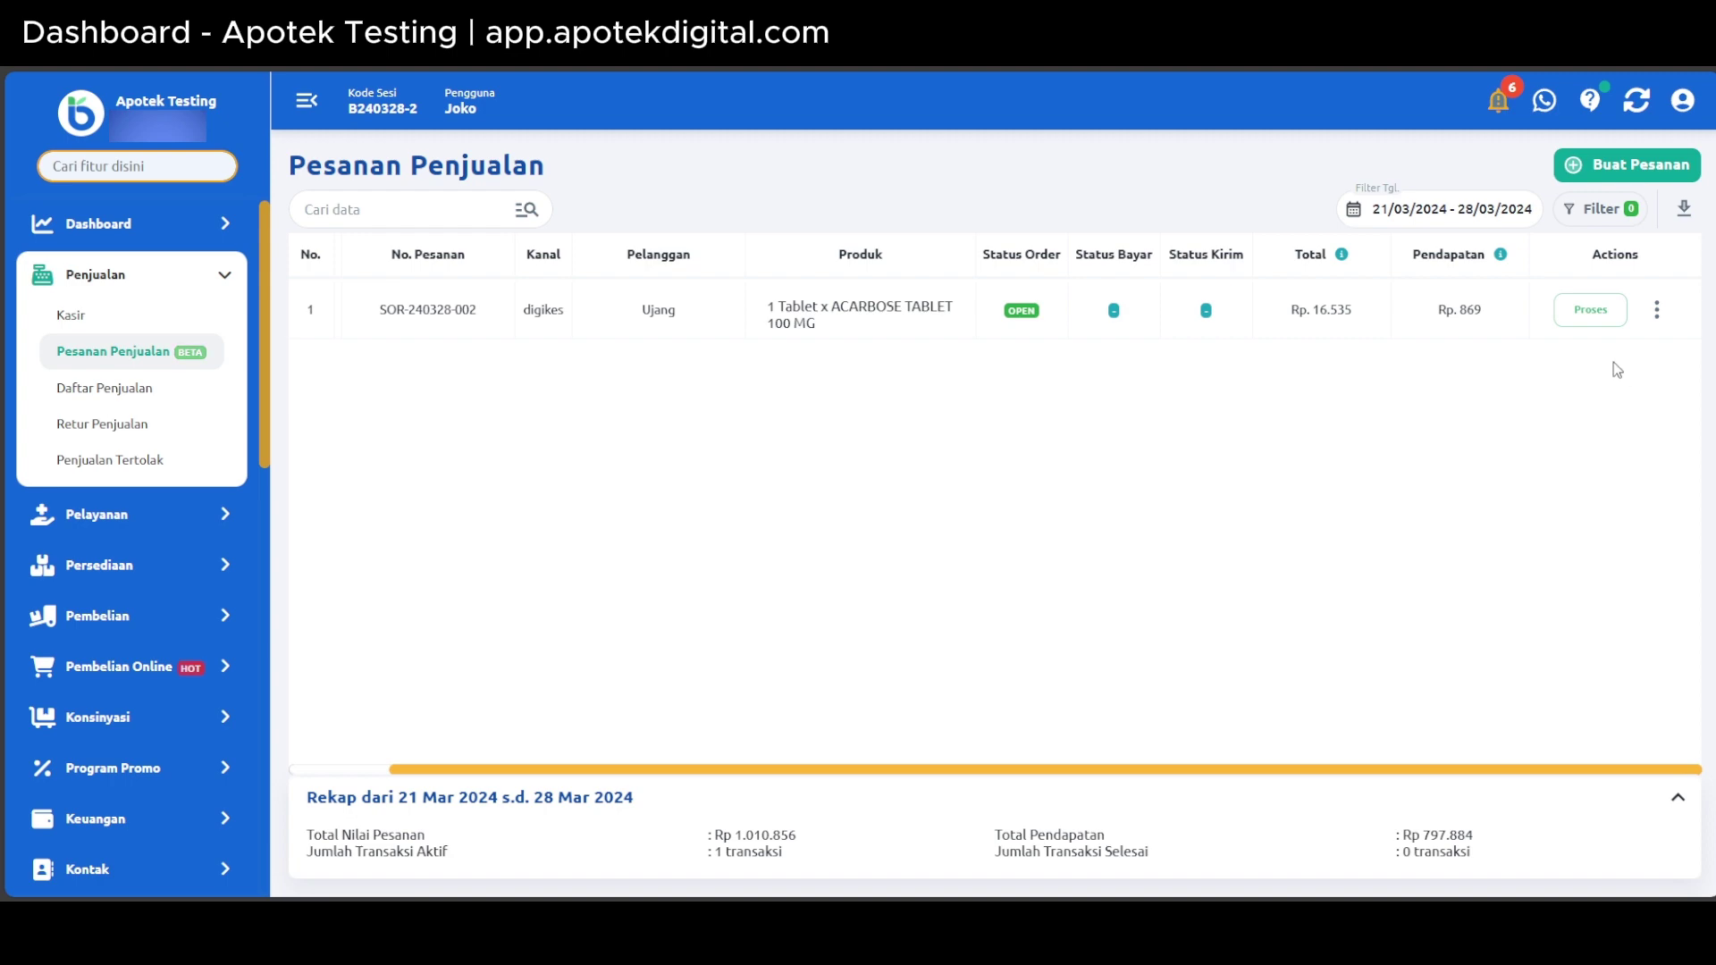
Review order SOR-240328-002's online confirmation details, then open it for editing
left_click(1593, 312)
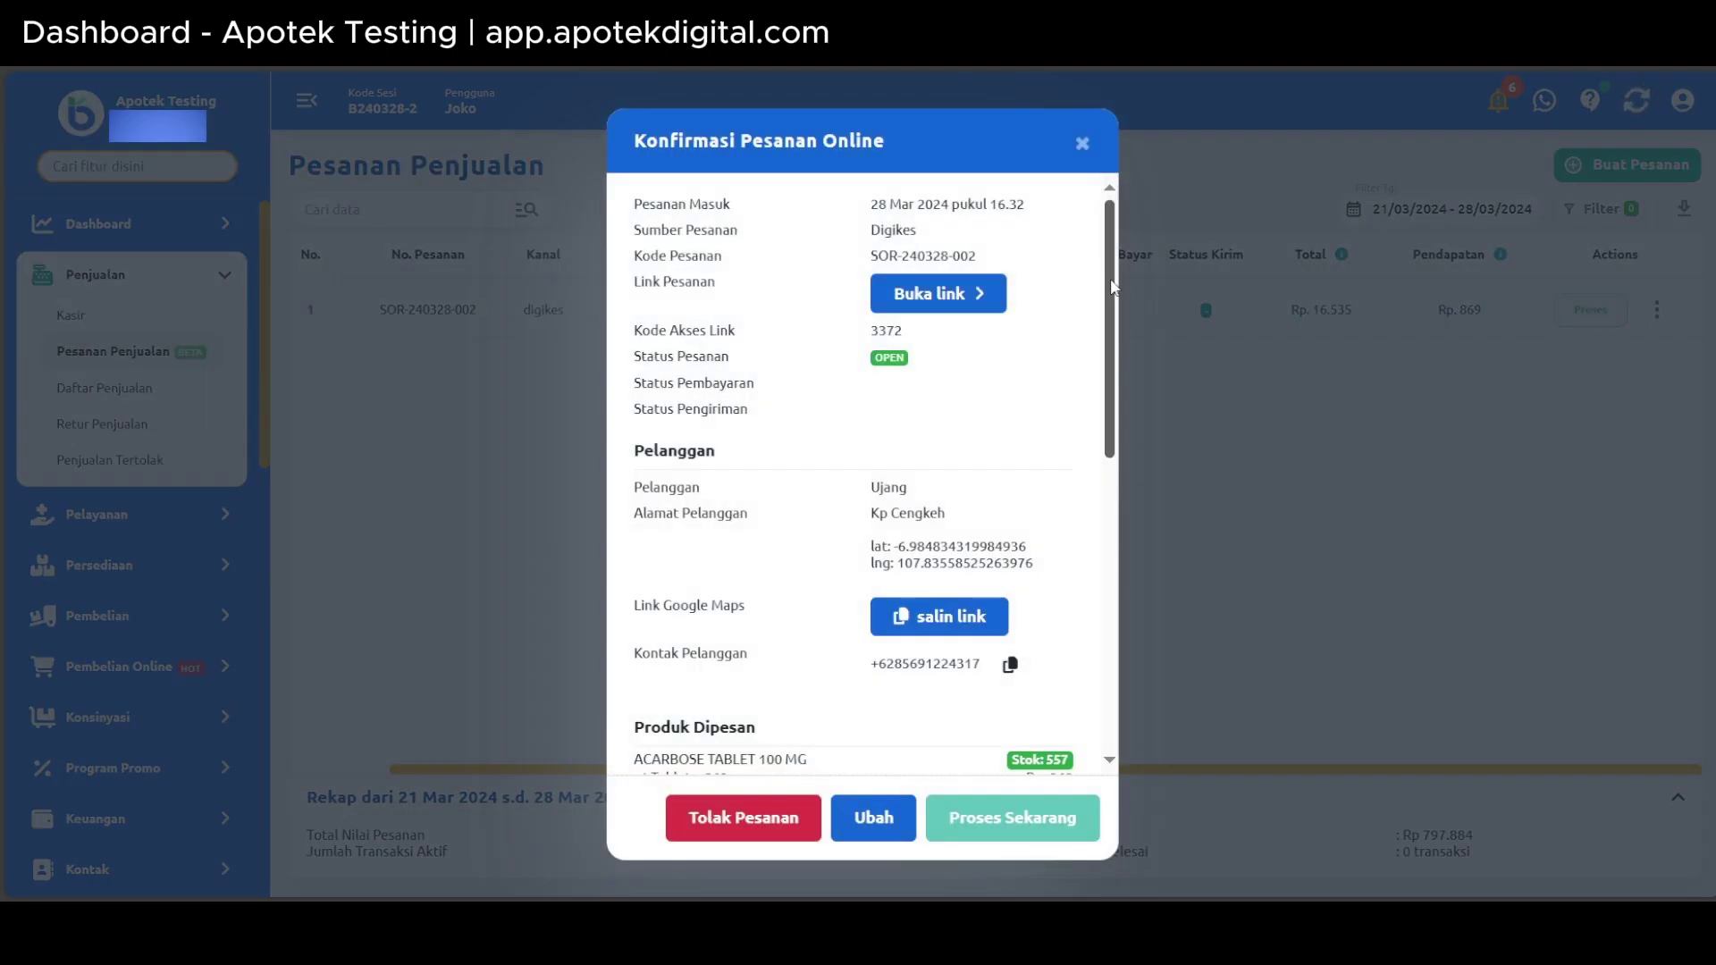
left_click_drag(1111, 286, 1126, 628)
left_click_drag(1126, 715, 1113, 486)
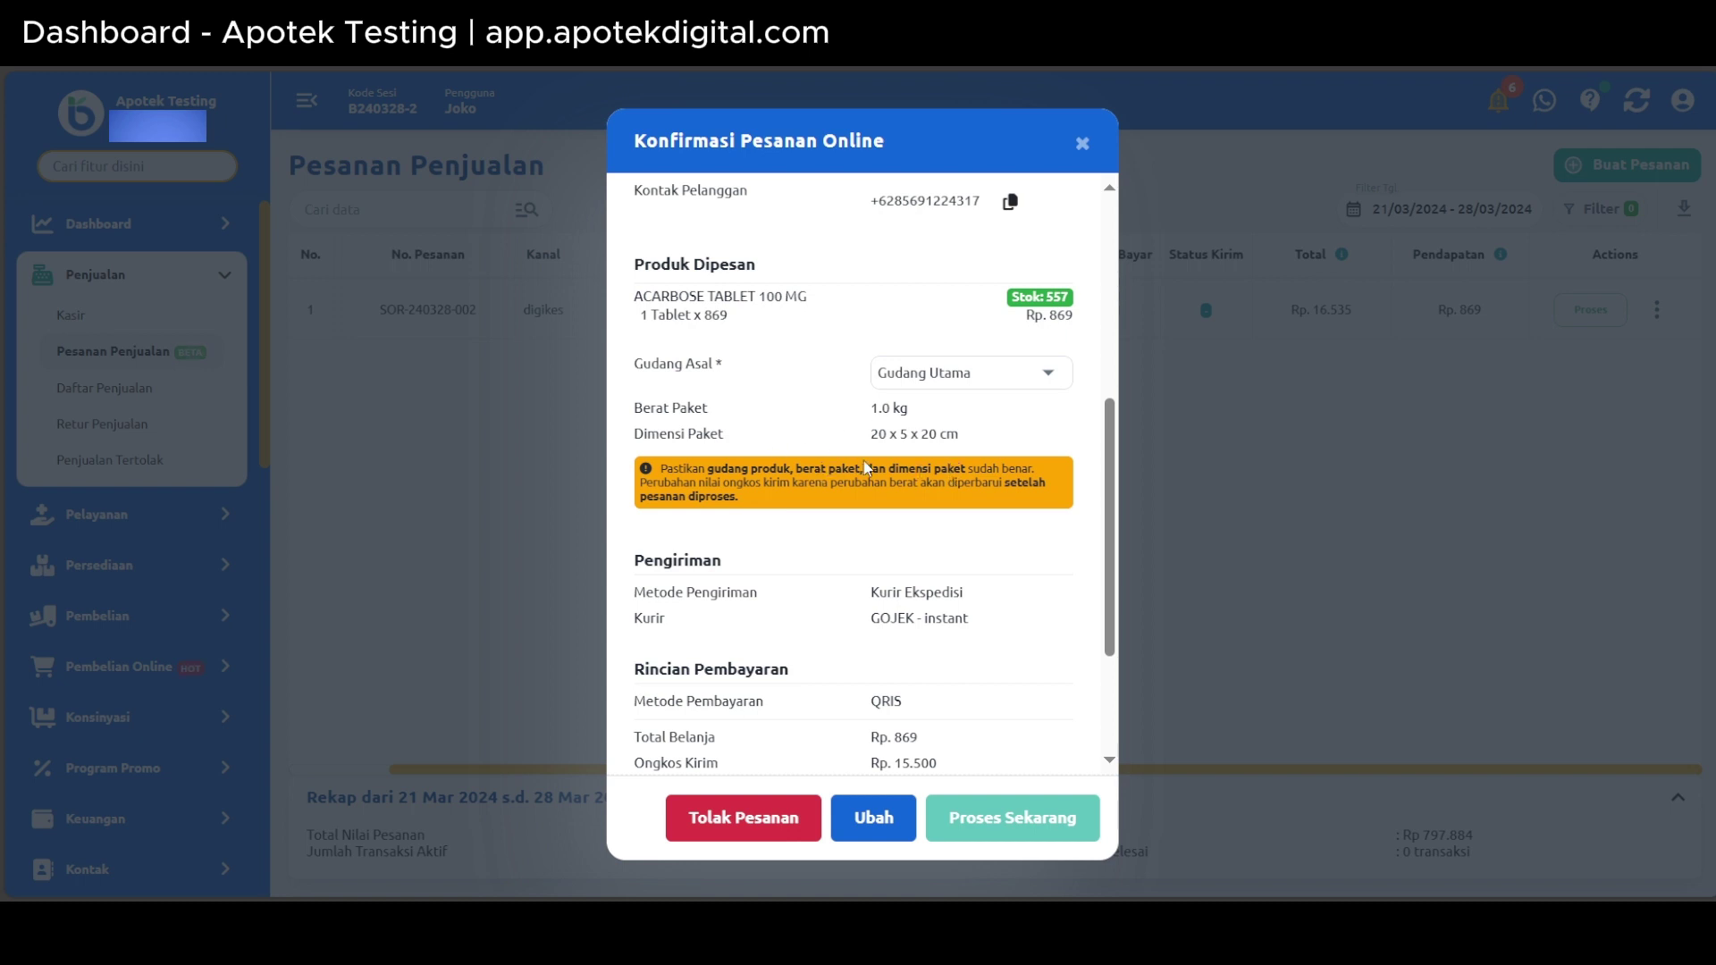
left_click(873, 818)
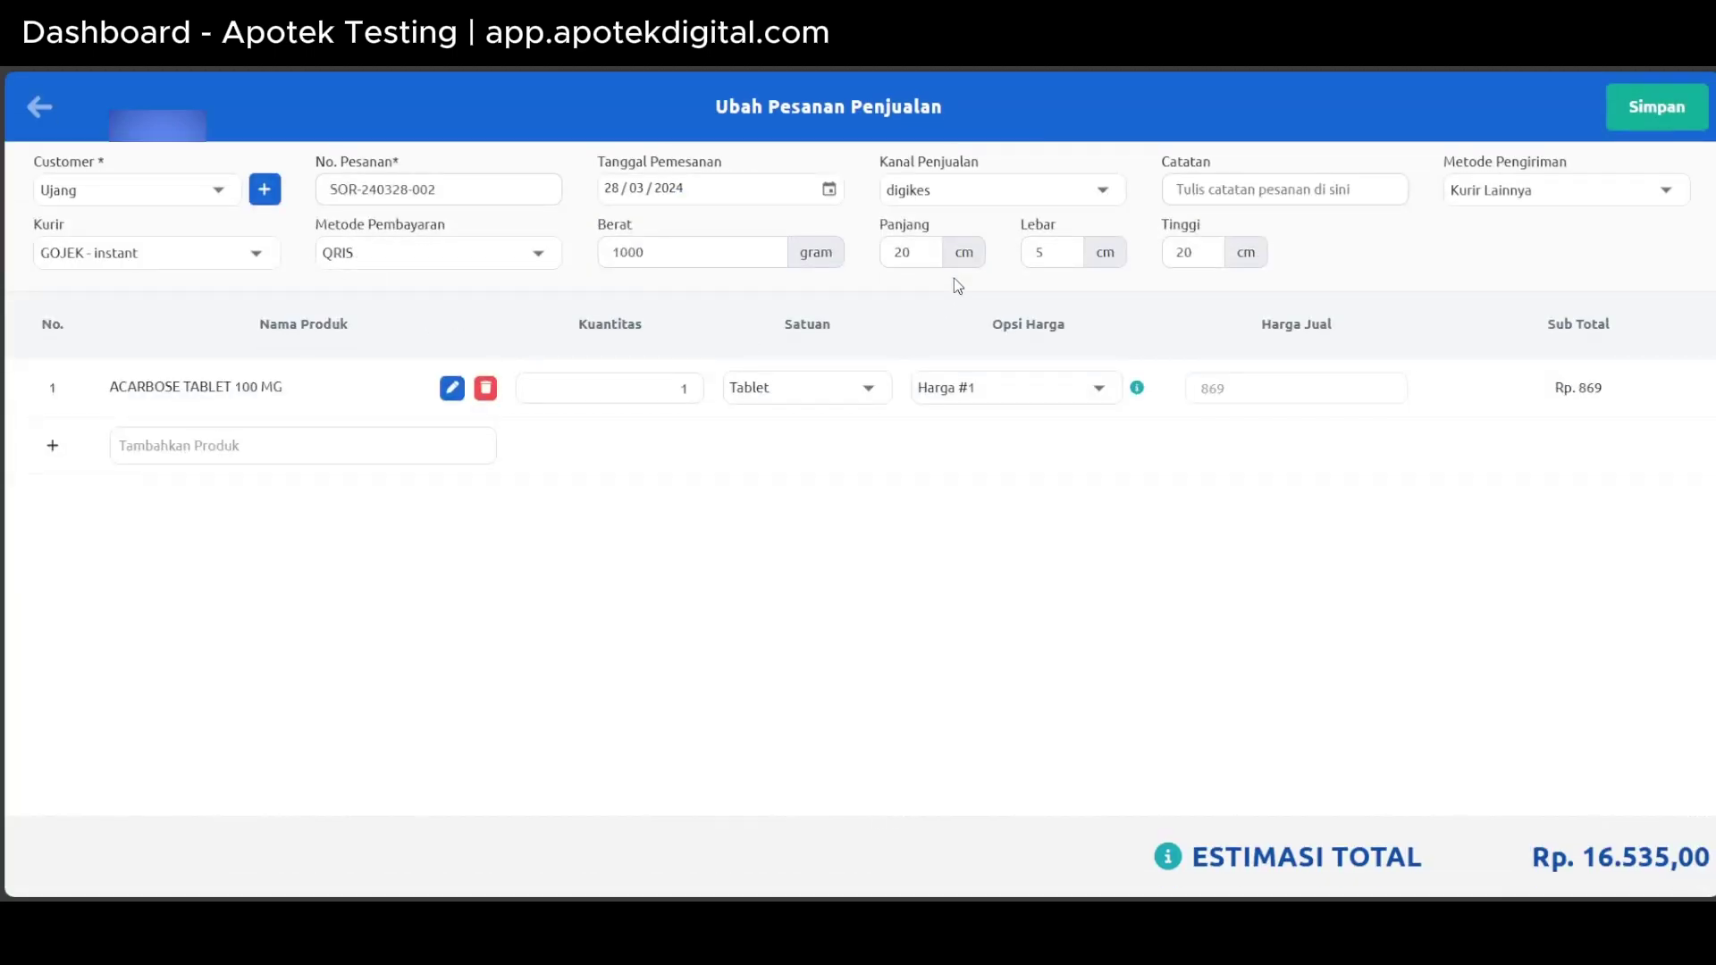
Set the package weight to 200 gram and dimensions to 3 × 2 × 4 cm
double_click(651, 253)
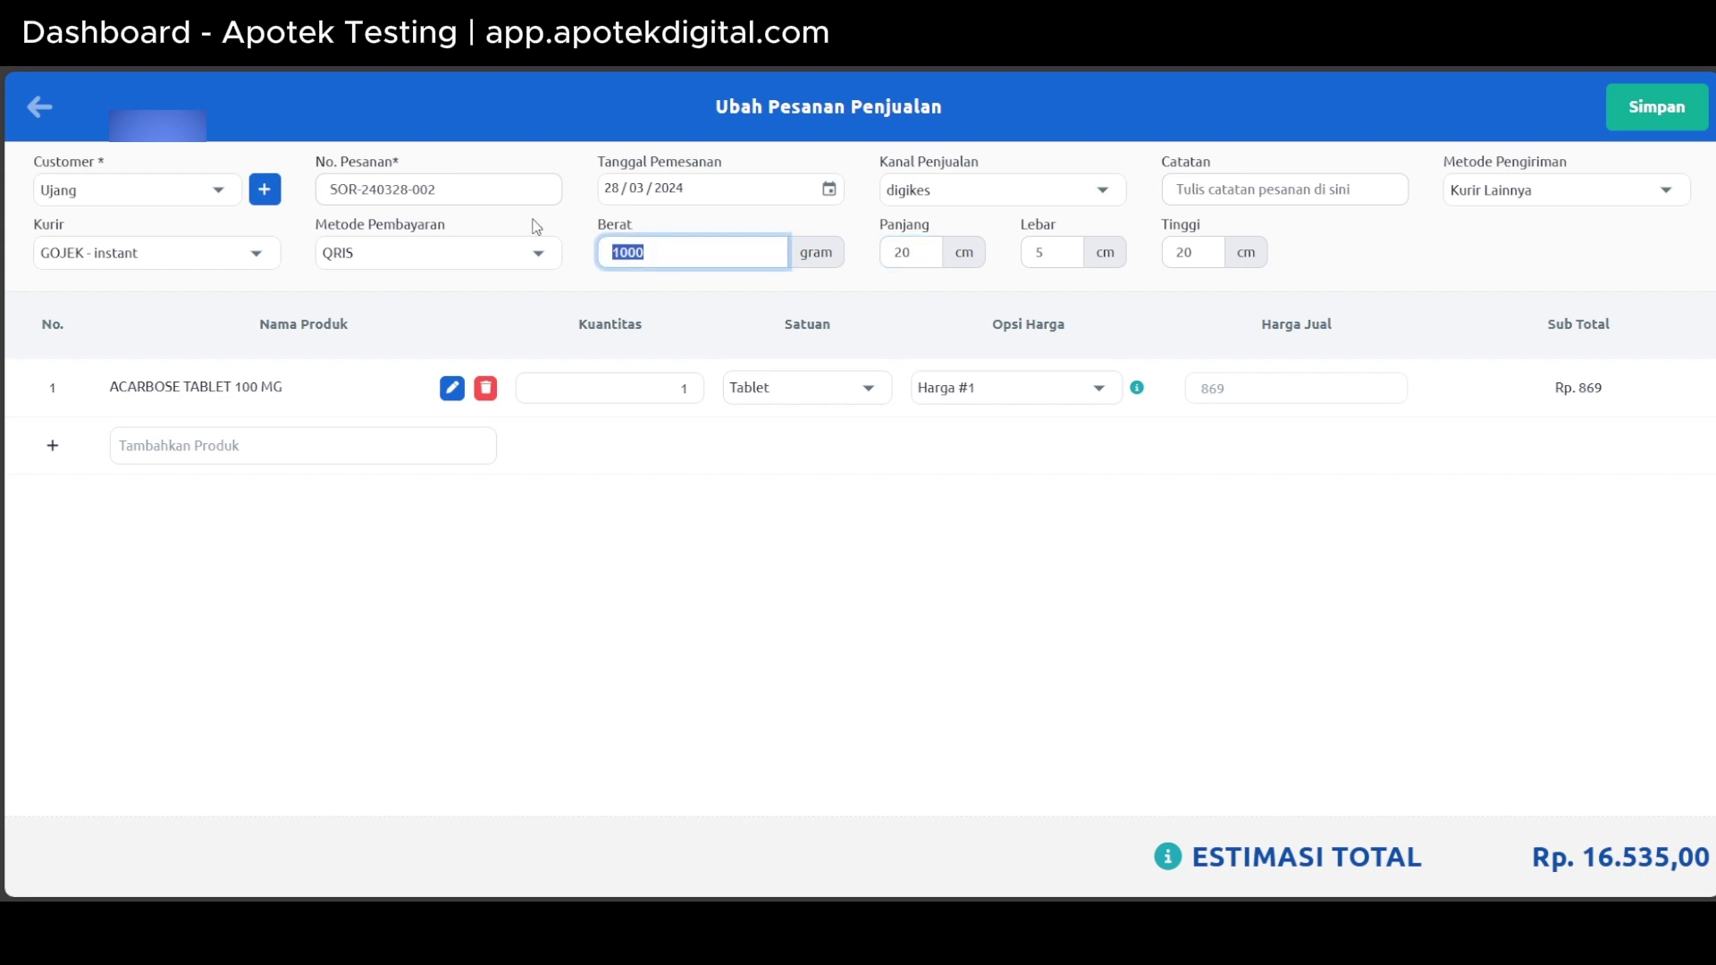
type("200")
double_click(928, 257)
type("3")
double_click(1055, 252)
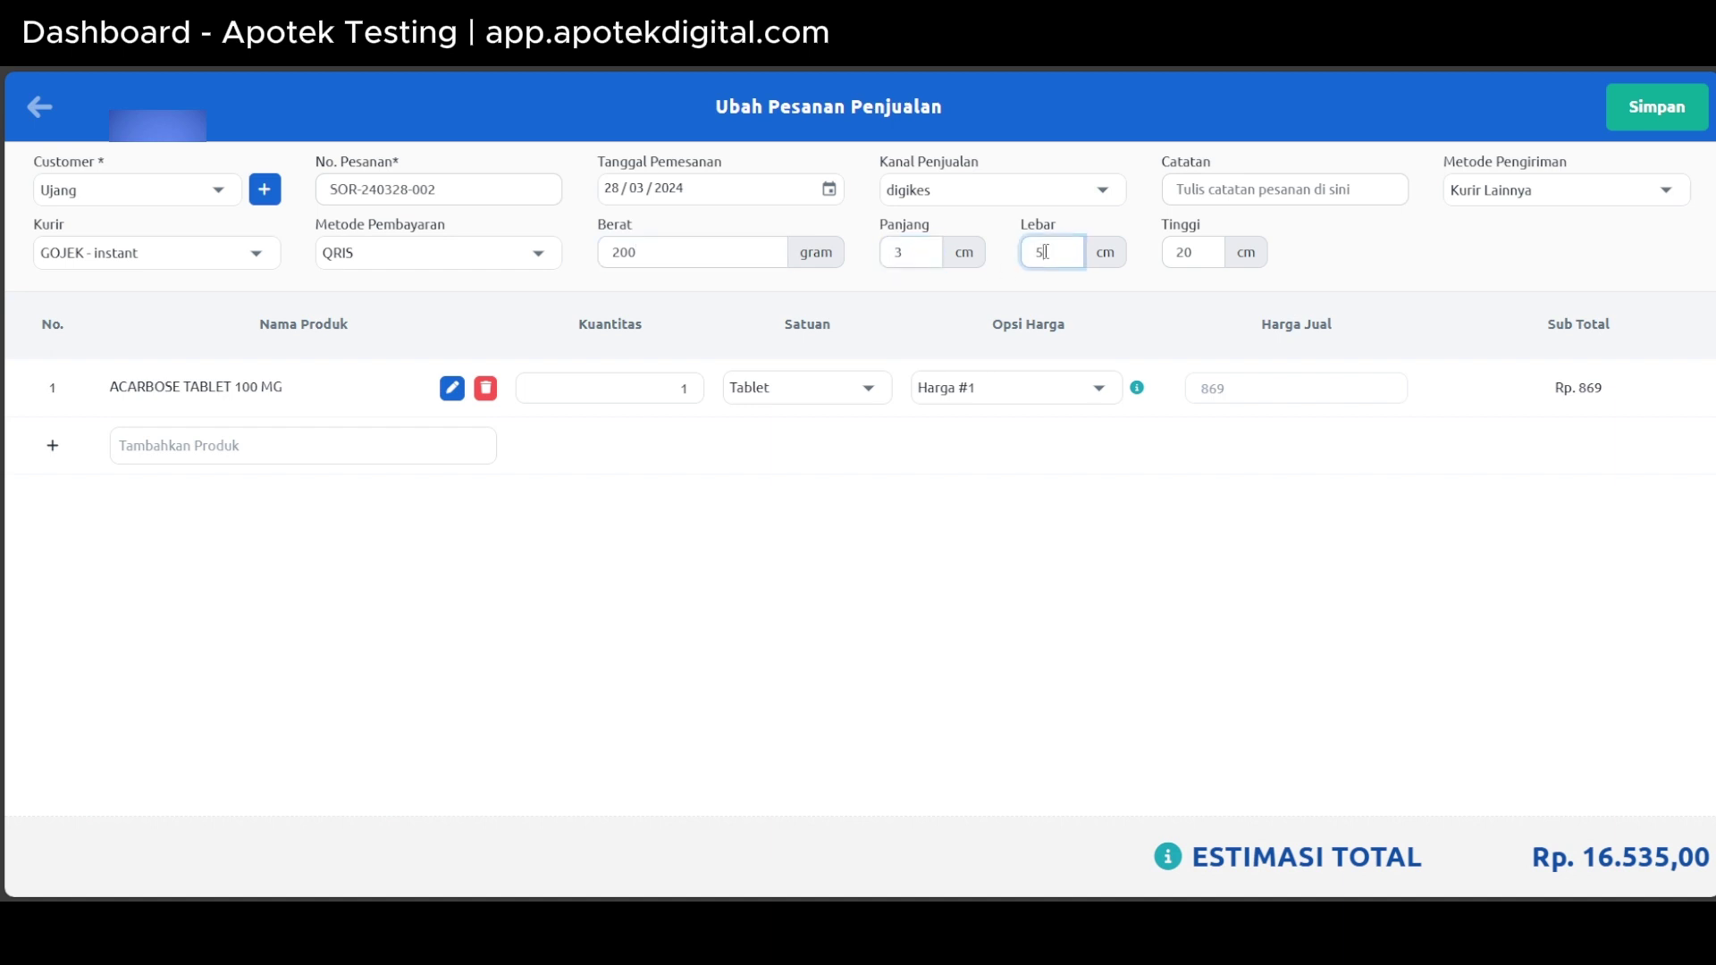
type("2")
key("Tab")
type("4")
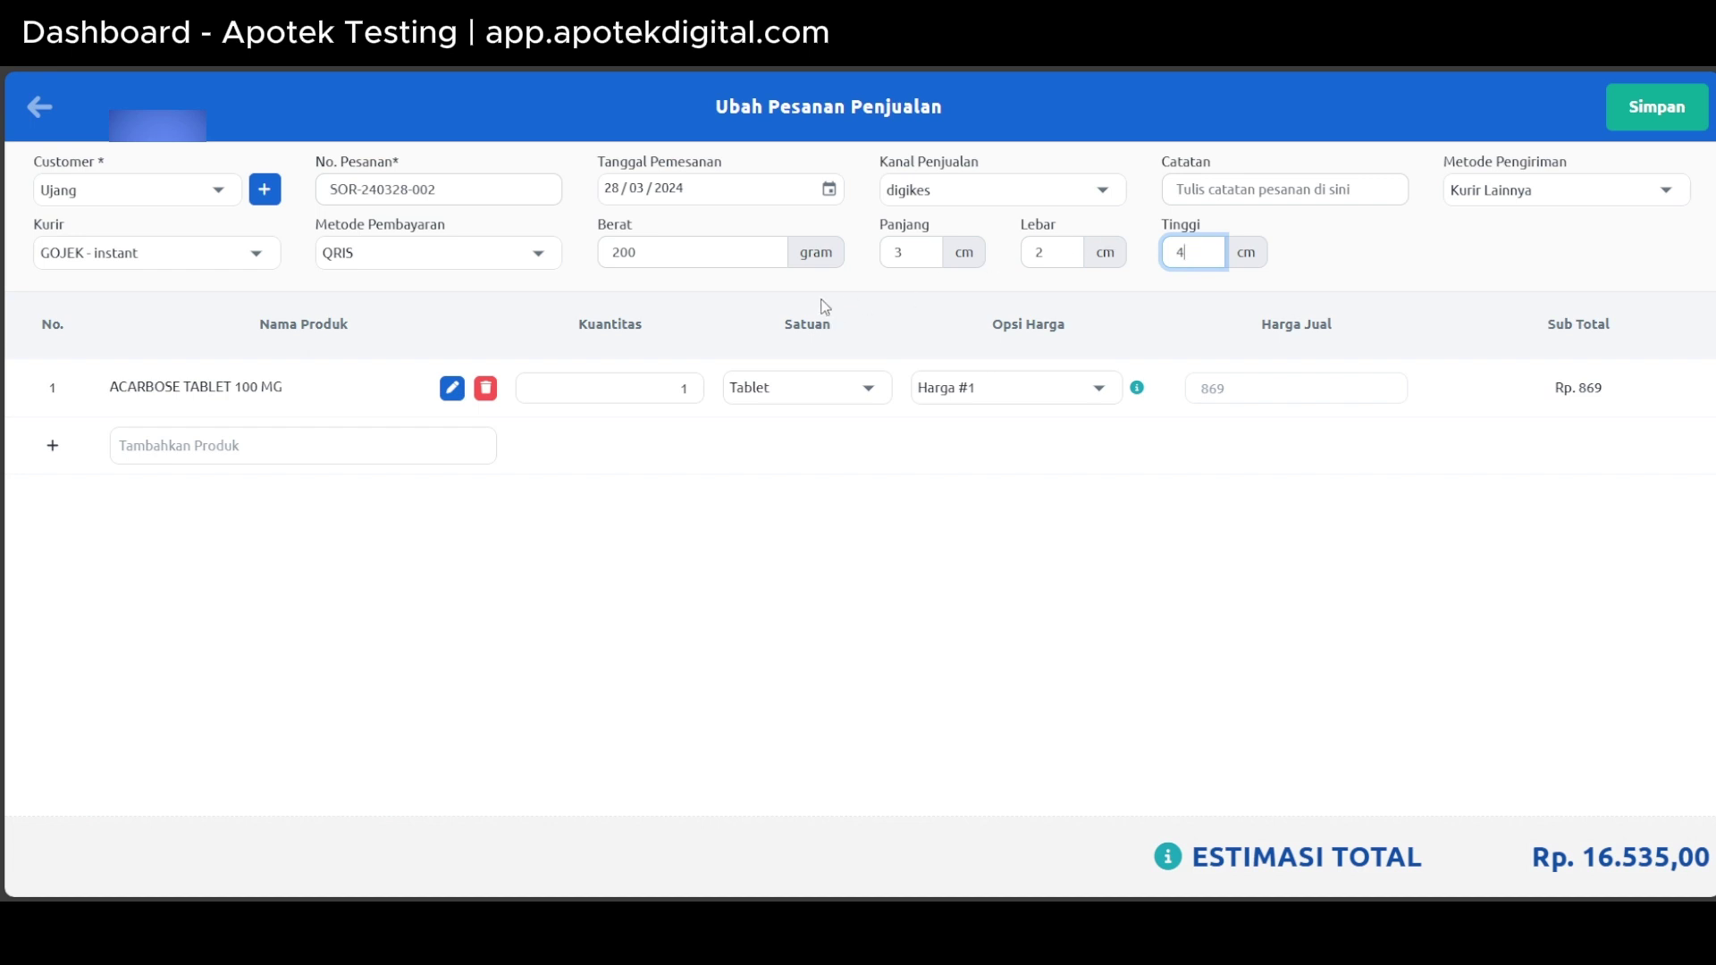
left_click(825, 306)
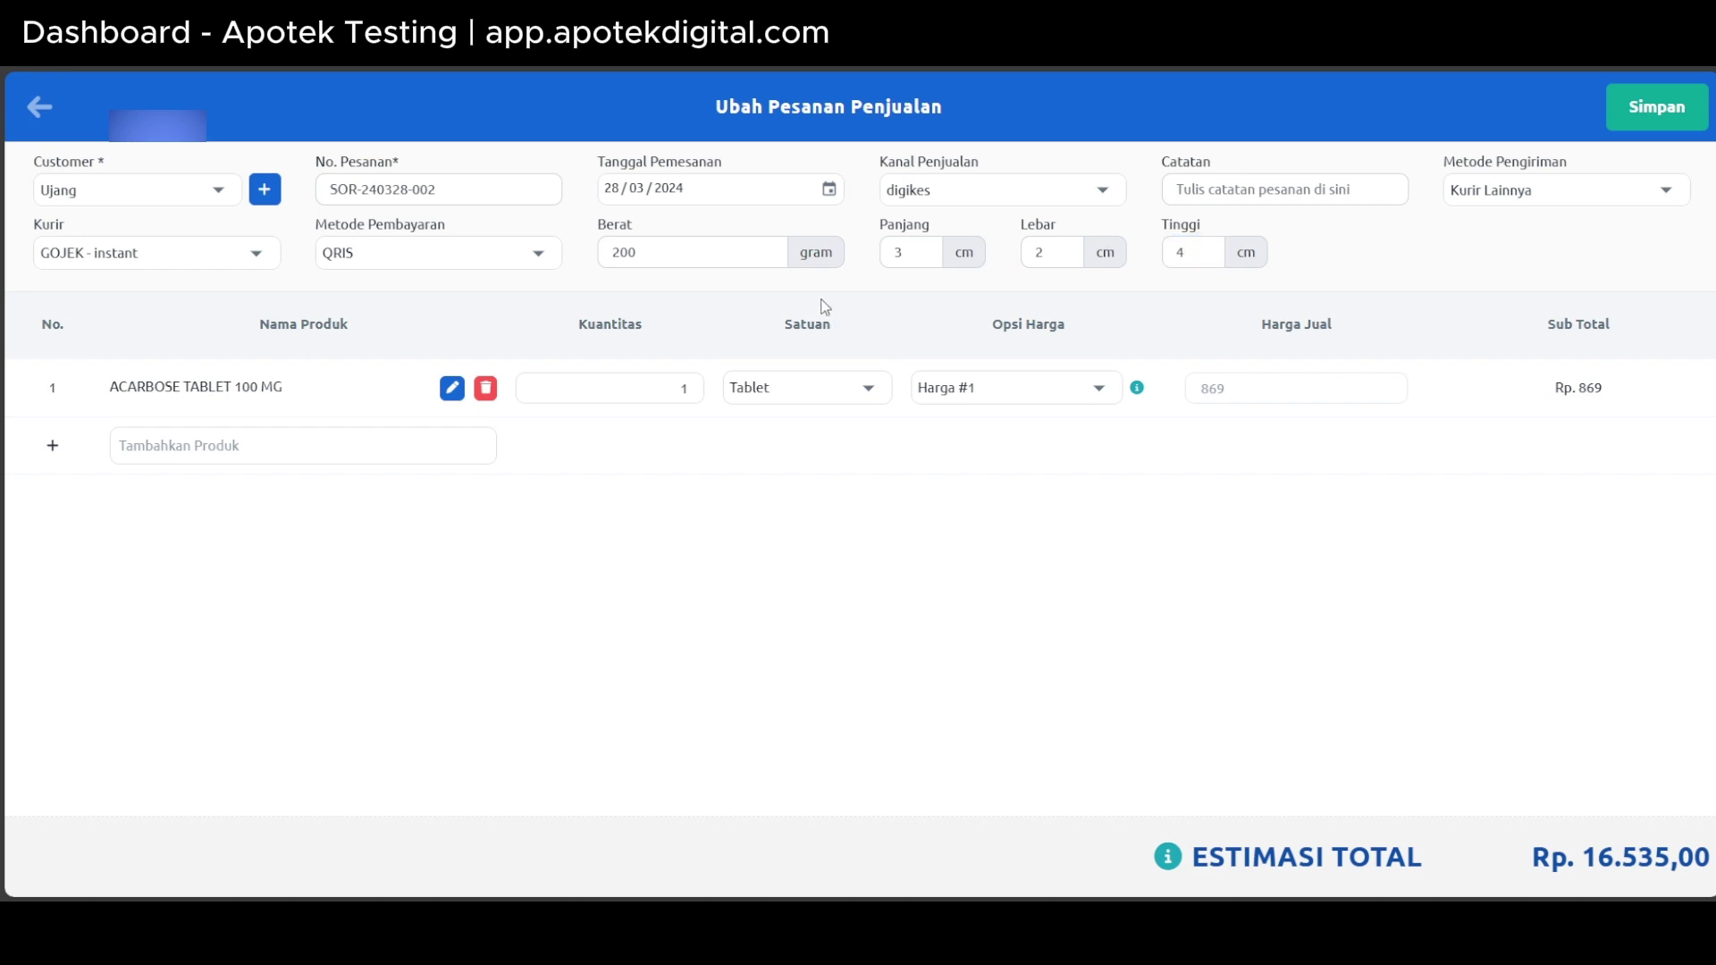
Keep GOJEK instant courier and QRIS payment, and save the edited order
left_click(199, 260)
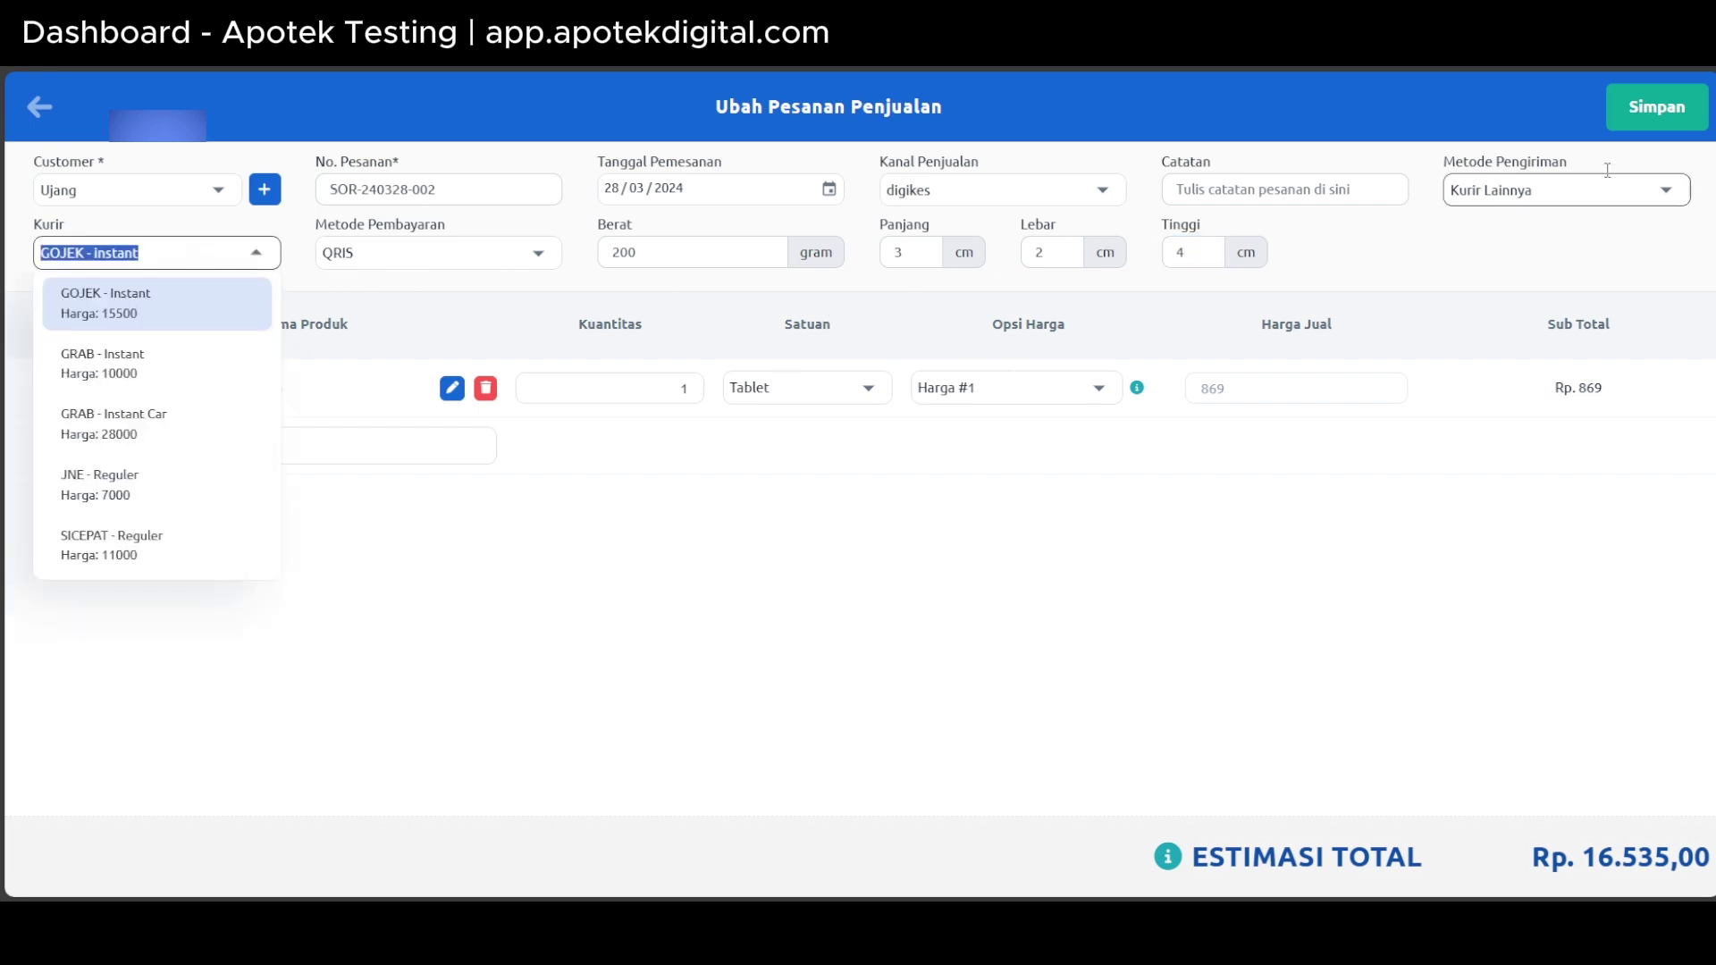
left_click(1555, 189)
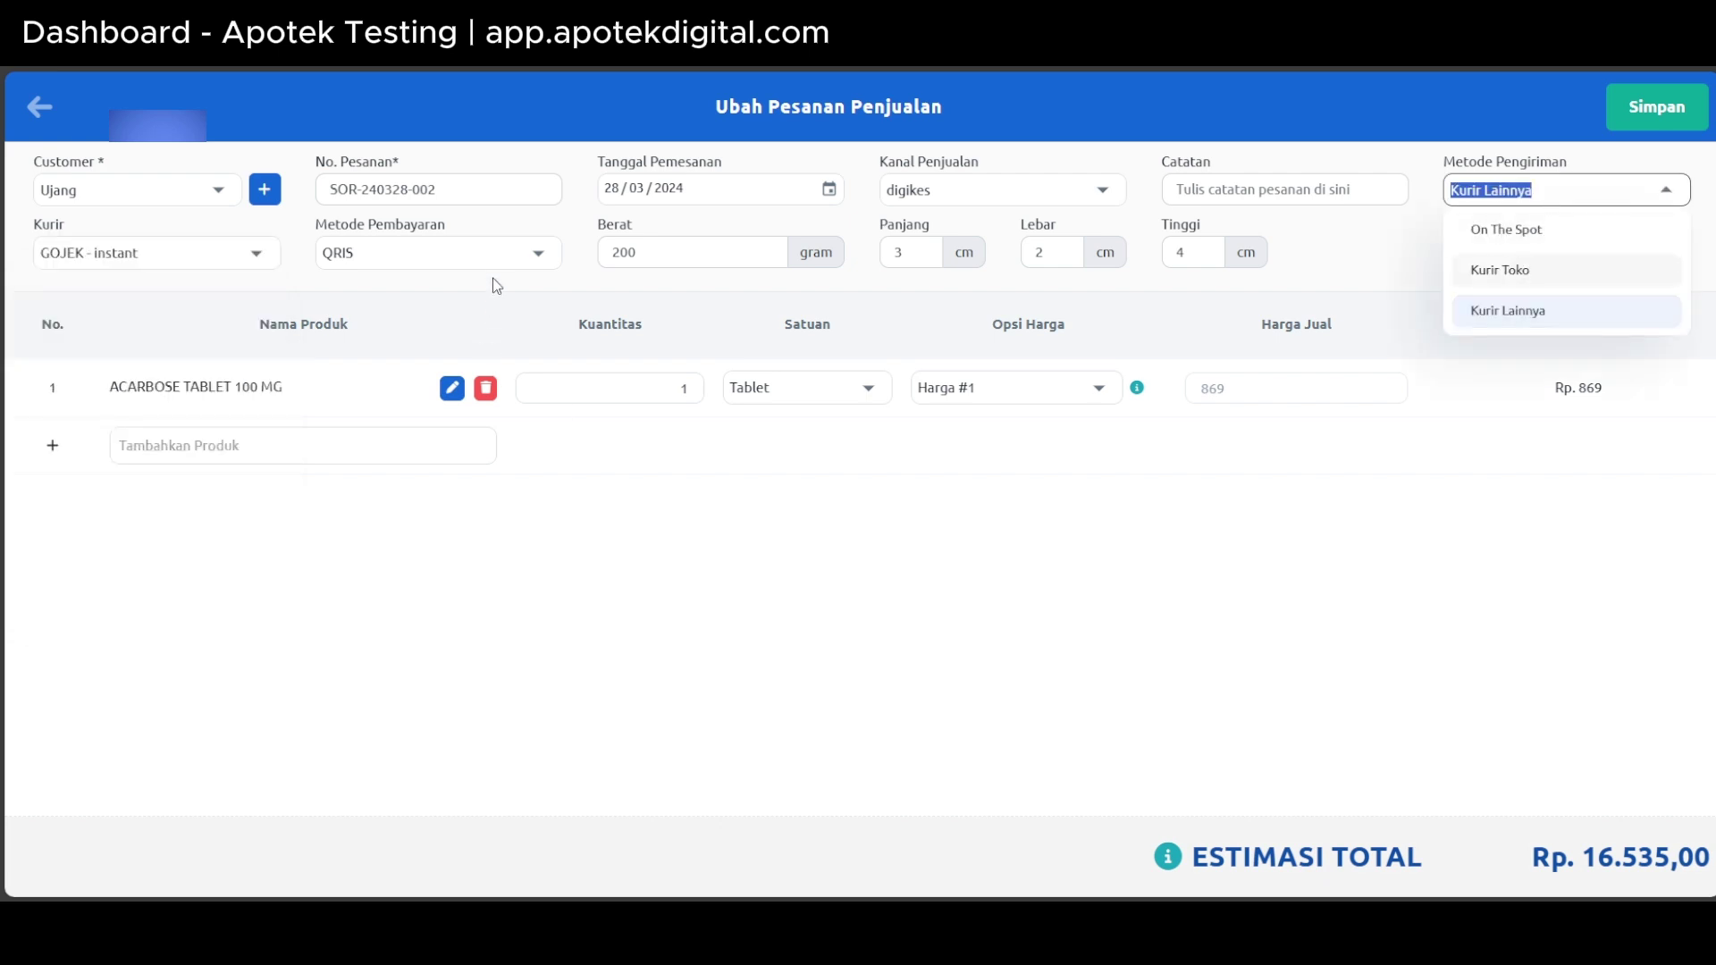
left_click(487, 254)
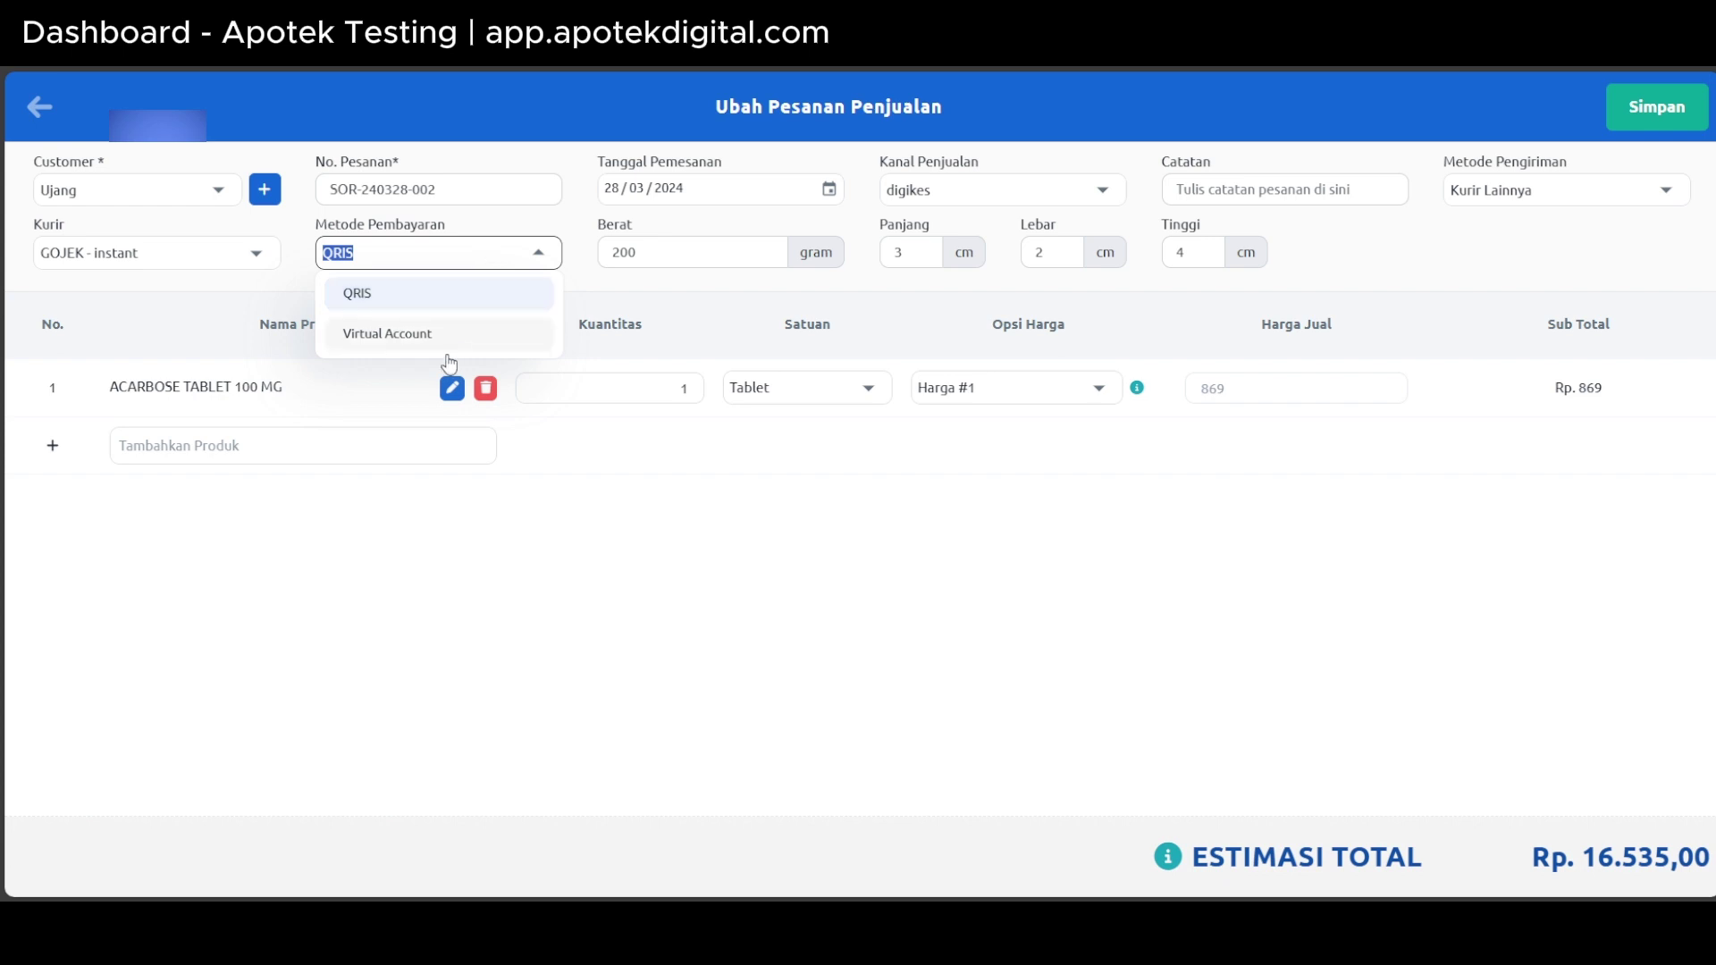
left_click(789, 697)
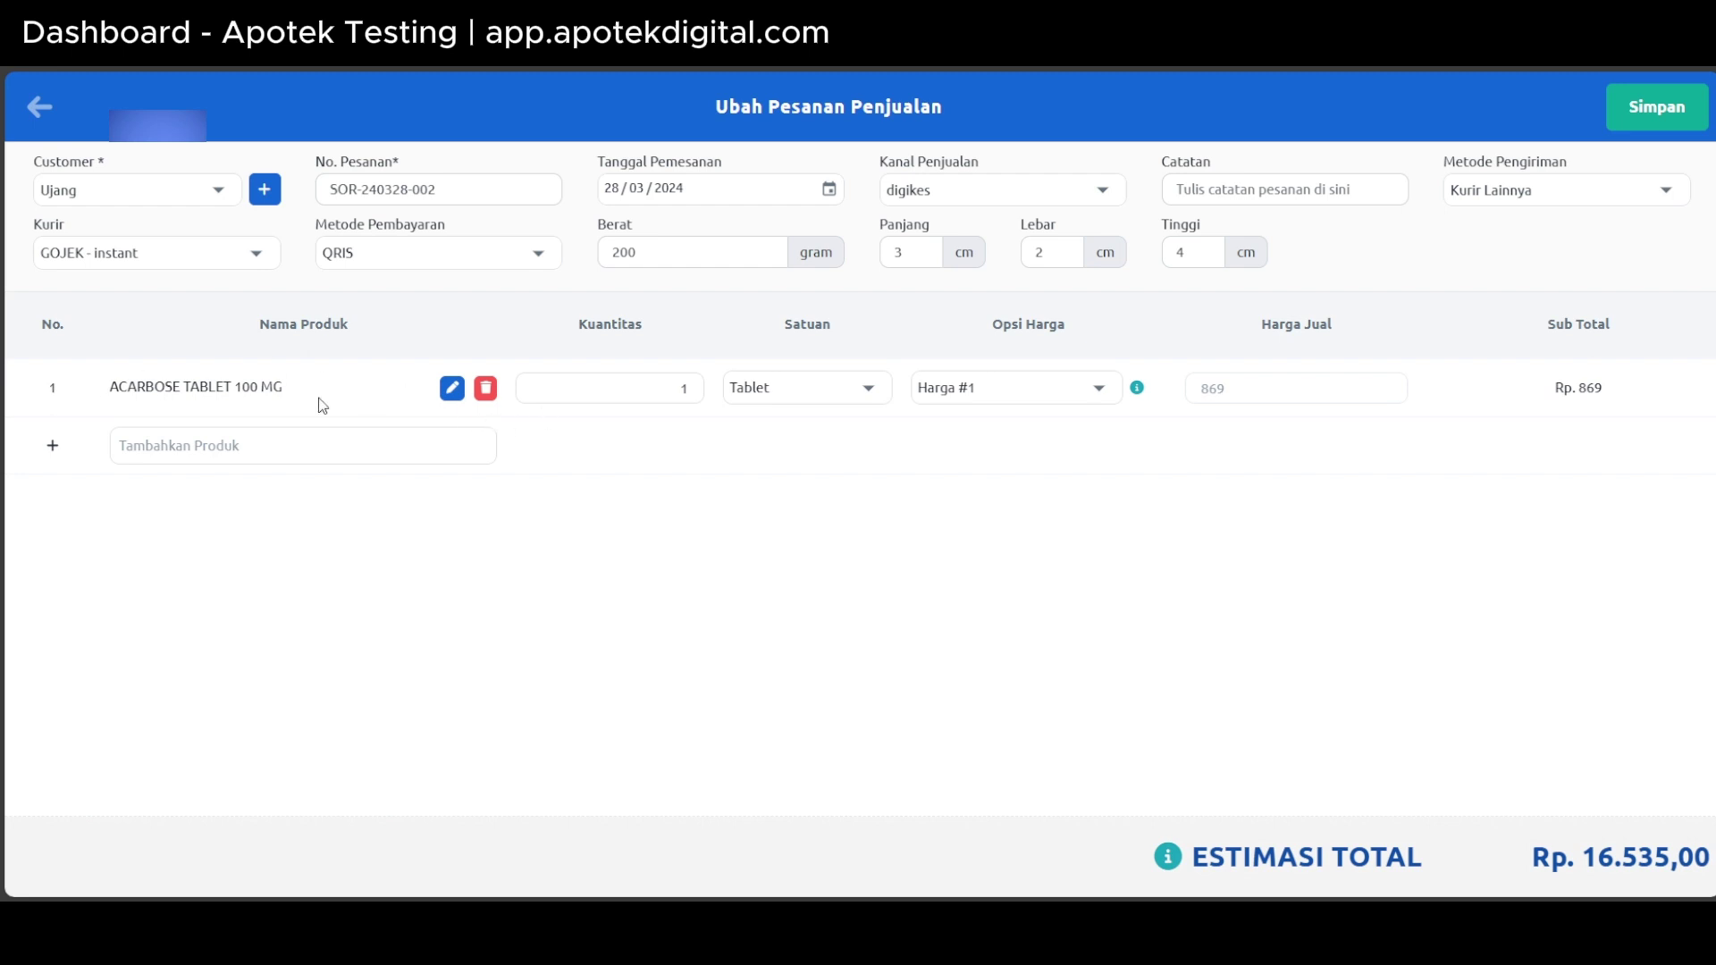
left_click(263, 427)
left_click(1614, 107)
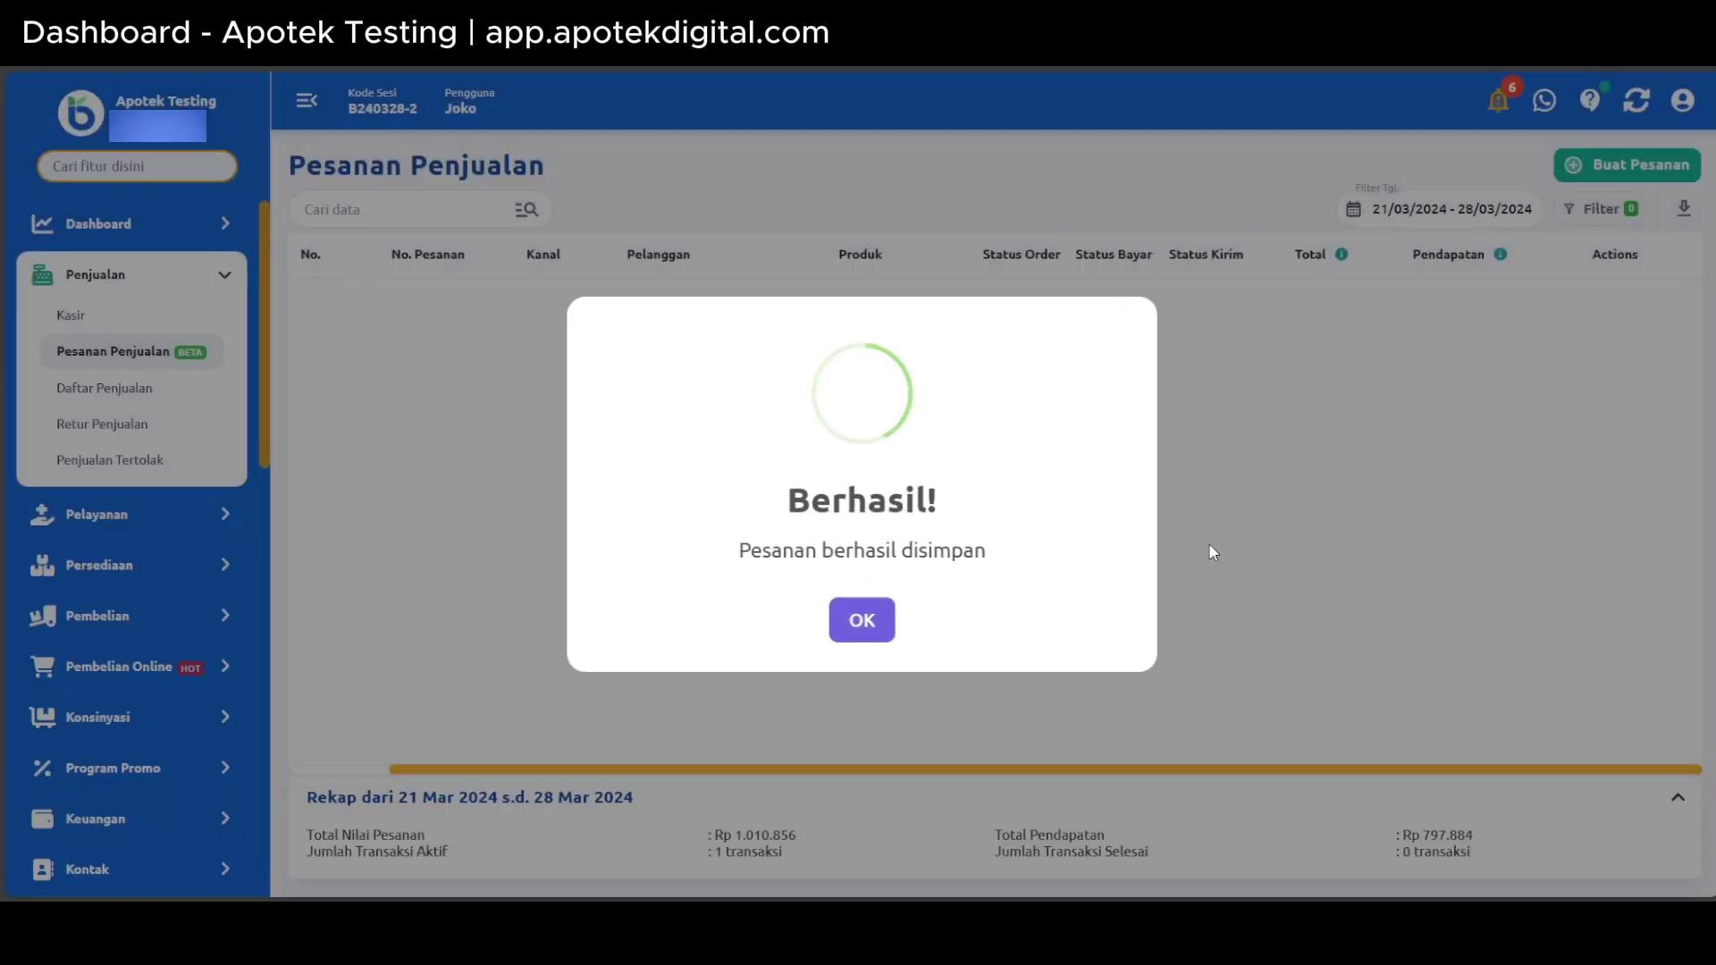
Reopen SOR-240328-002's order confirmation and open its Digikes page via Buka link
left_click(861, 620)
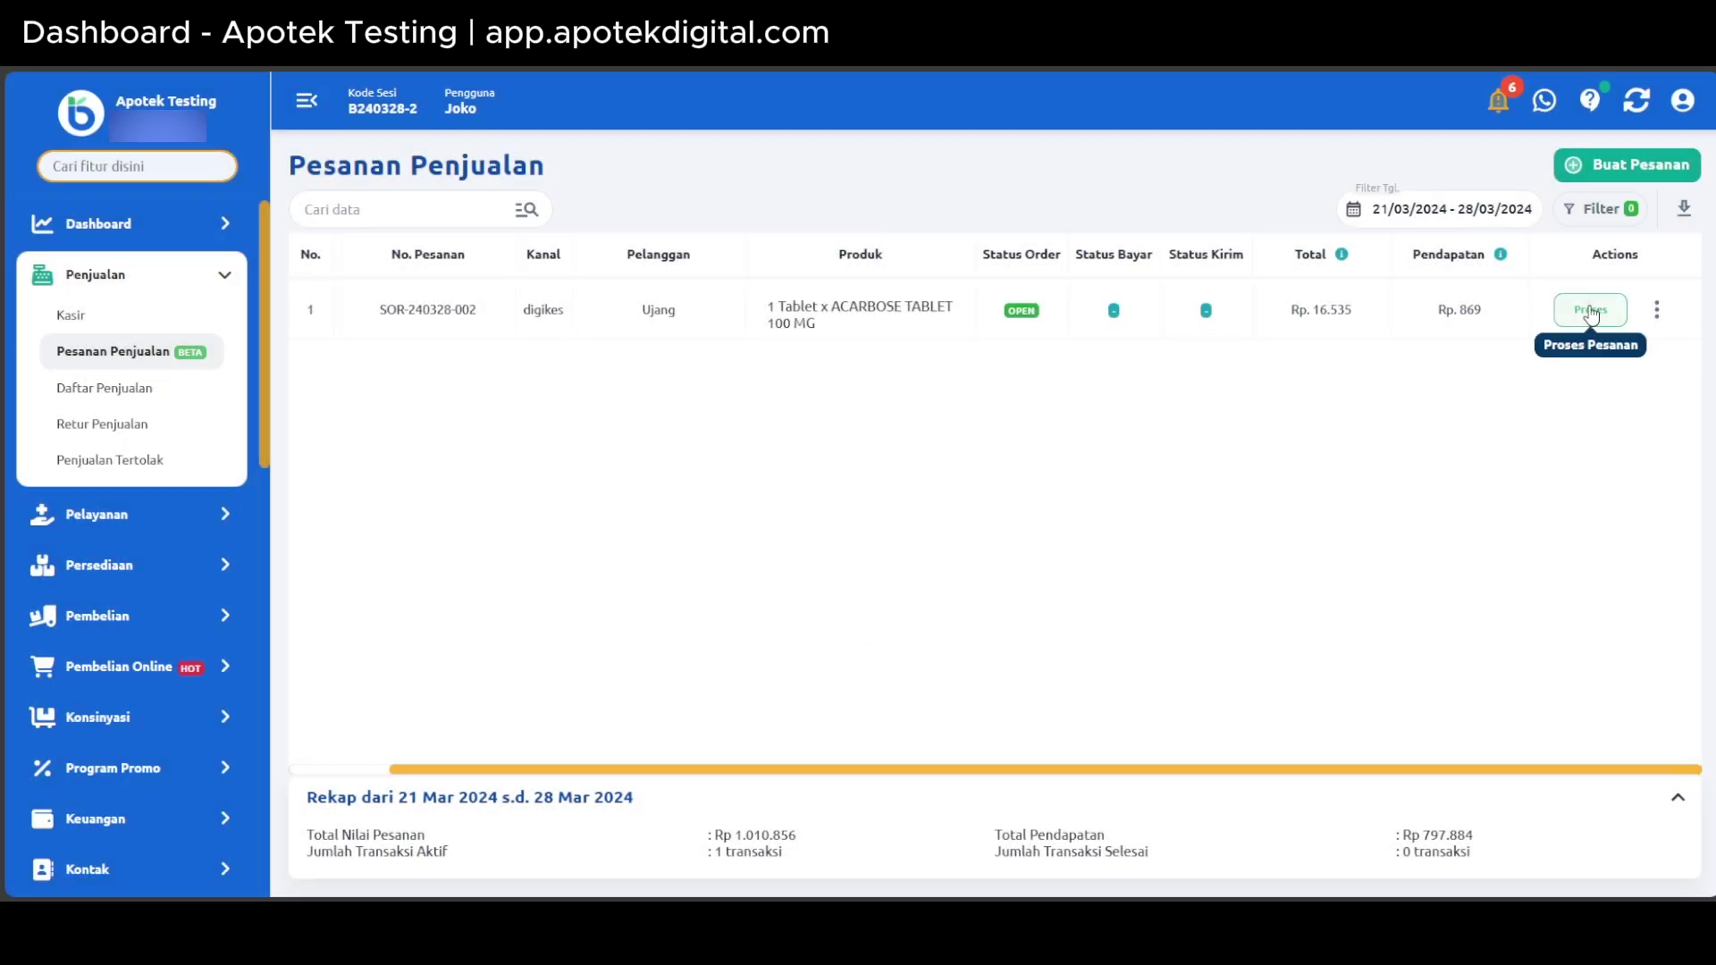
left_click(1589, 309)
scroll(987, 591, "down", 2)
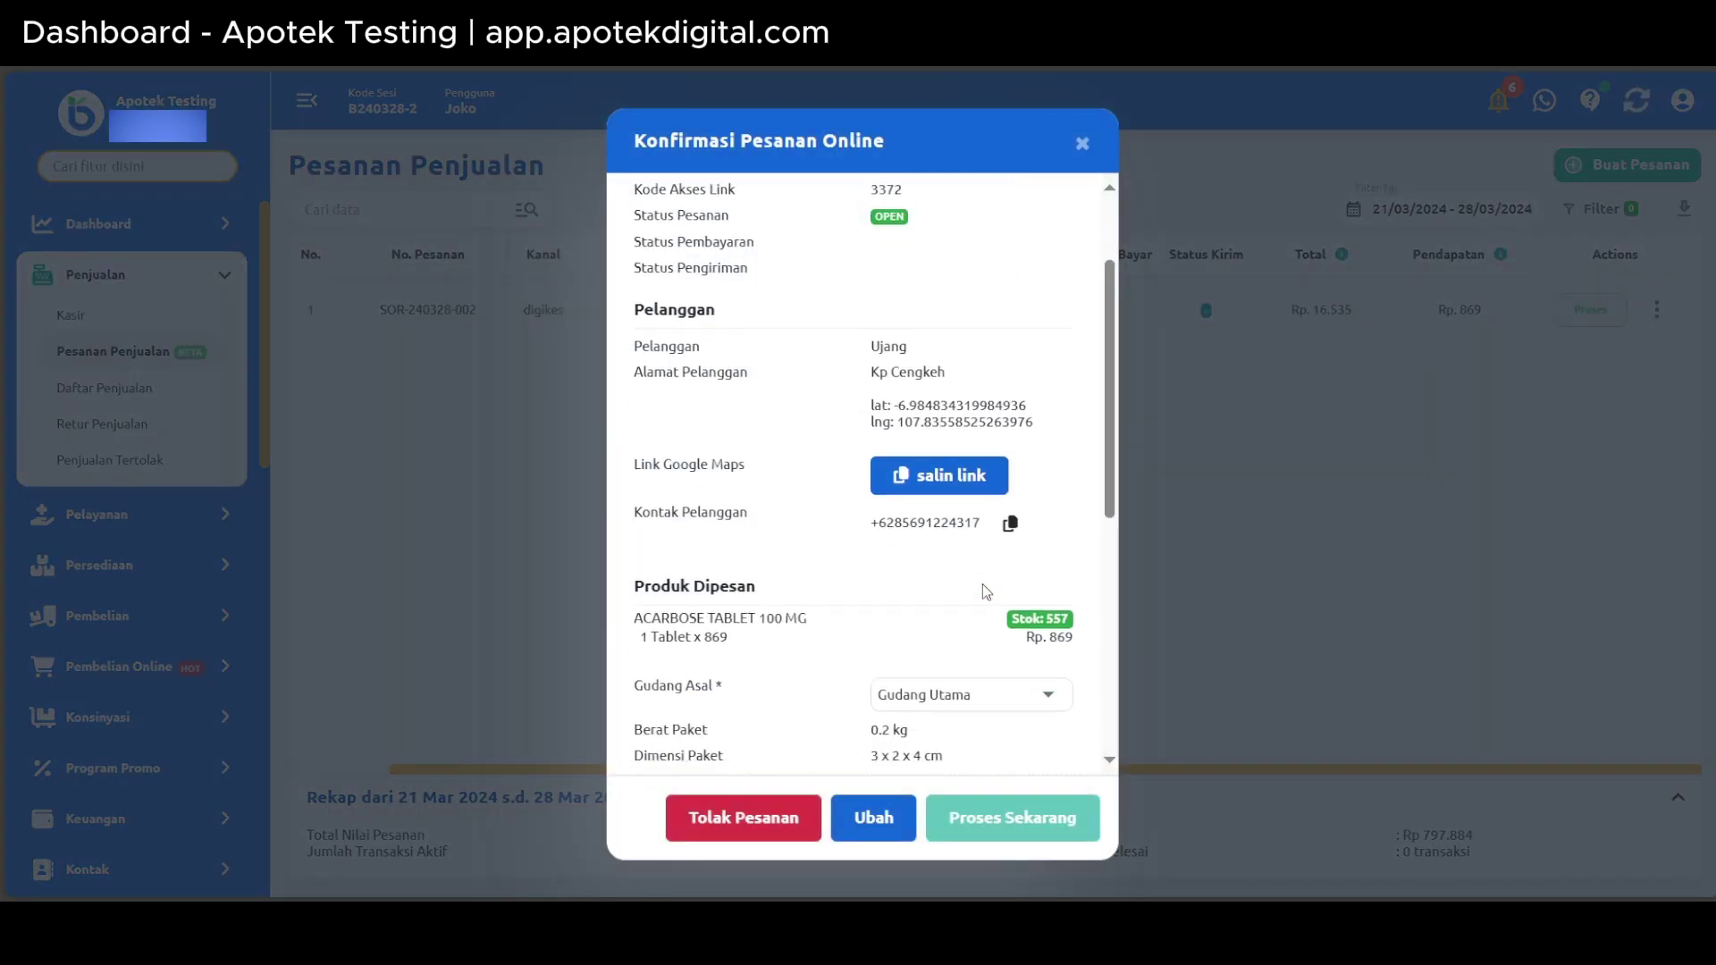
scroll(988, 591, "up", 2)
left_click(973, 298)
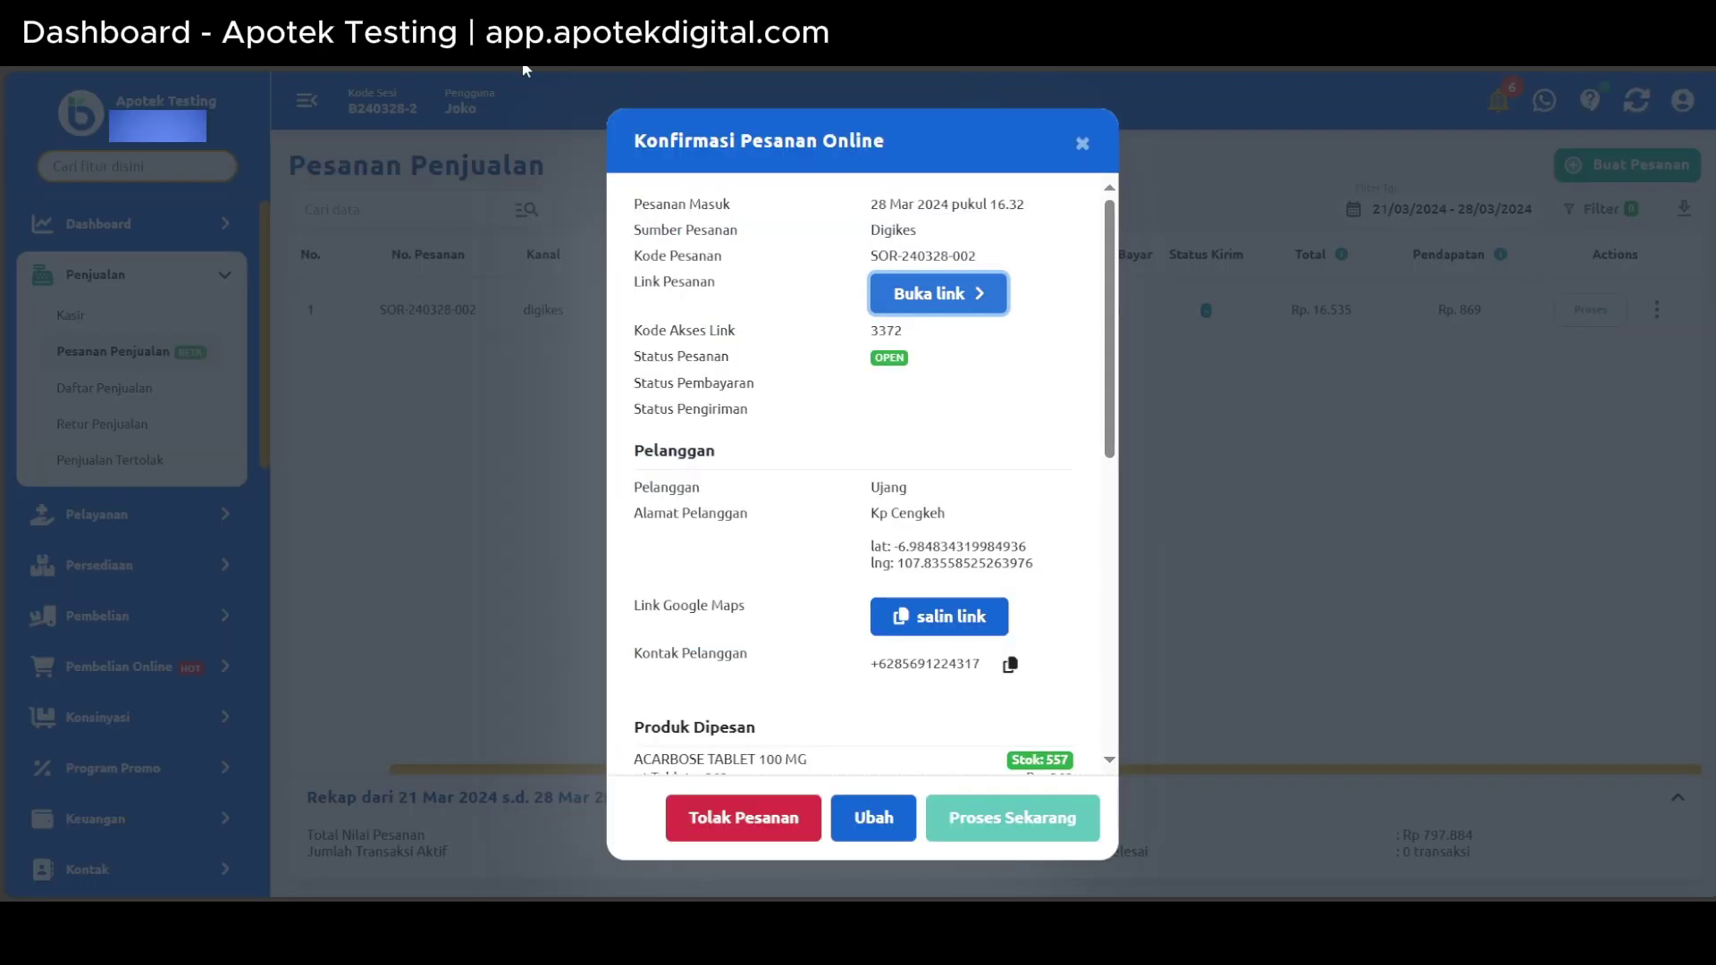
Scroll the order confirmation down to the payment details
scroll(1015, 484, "down", 10)
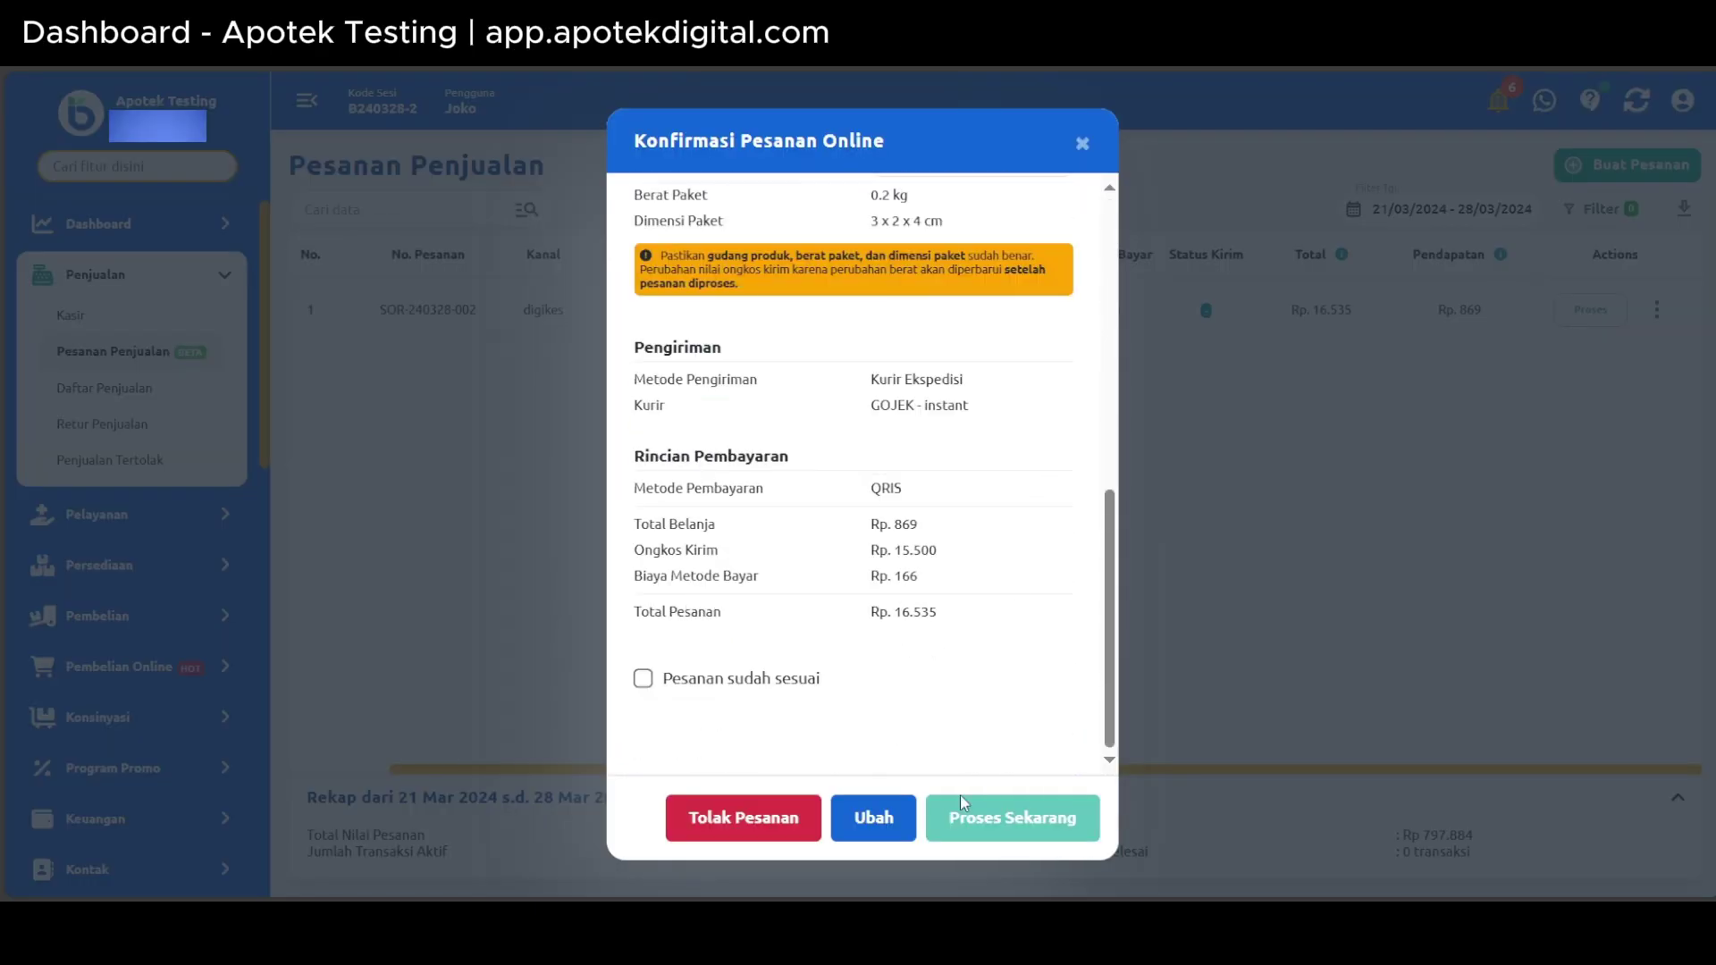
Mark the order as 'Pesanan sudah sesuai' and process it, leaving payment PENDING
left_click(760, 685)
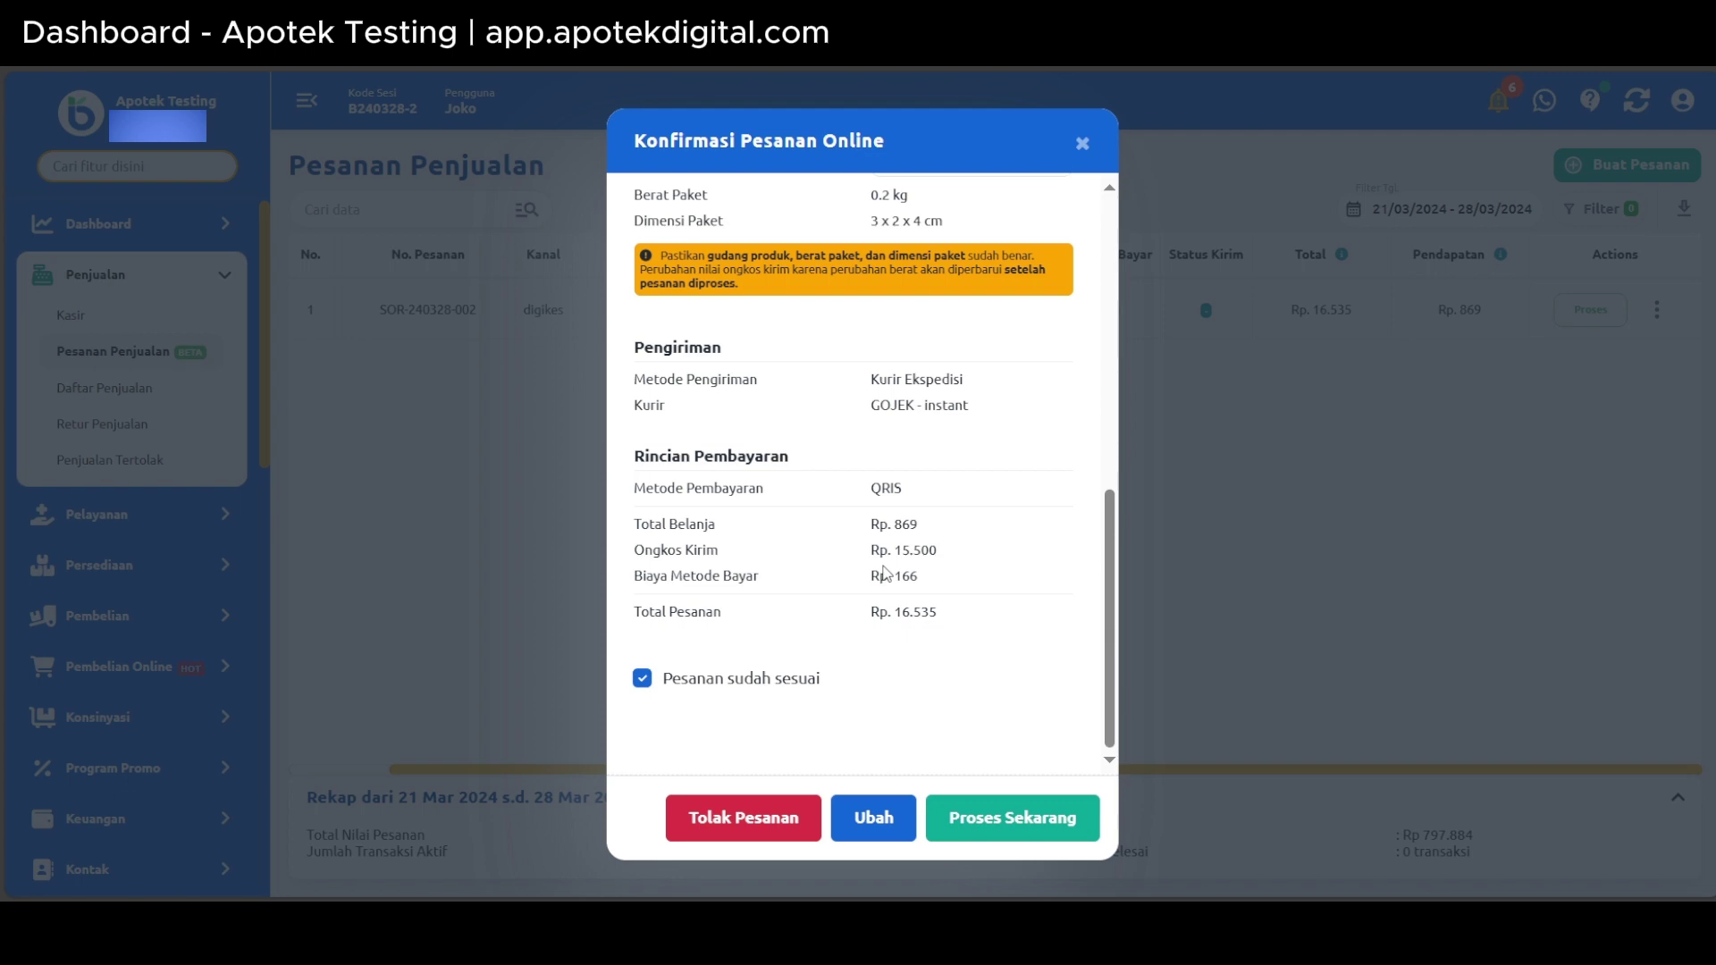
scroll(892, 425, "up", 6)
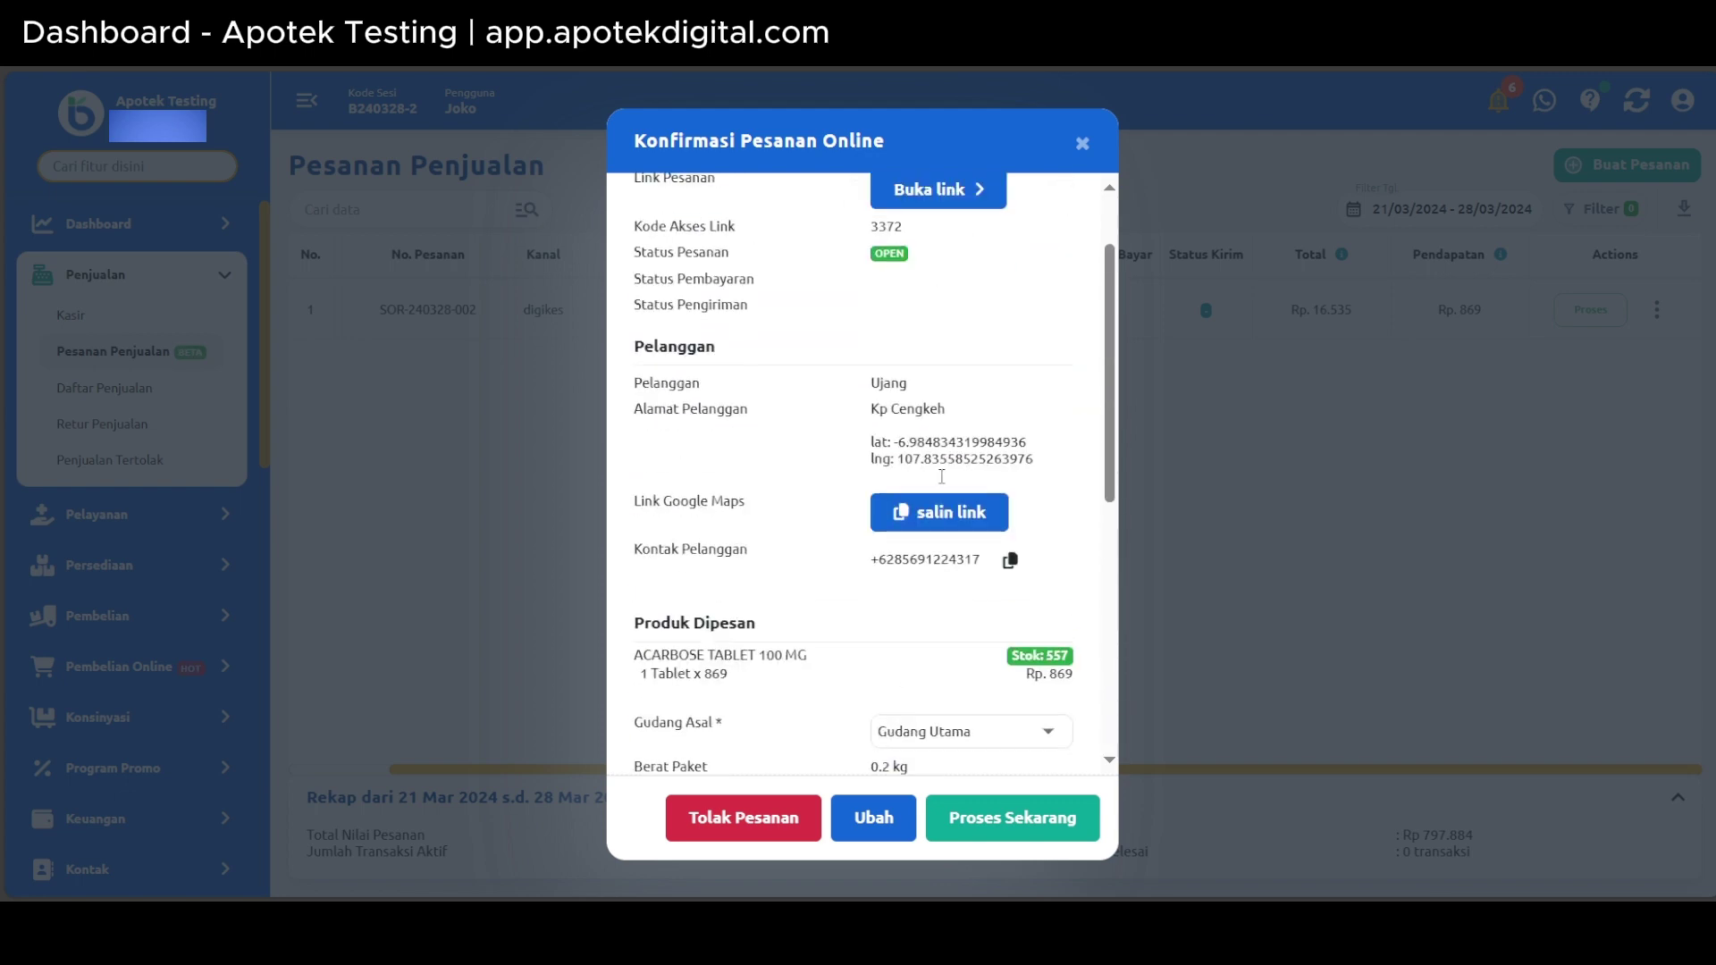
scroll(955, 319, "down", 6)
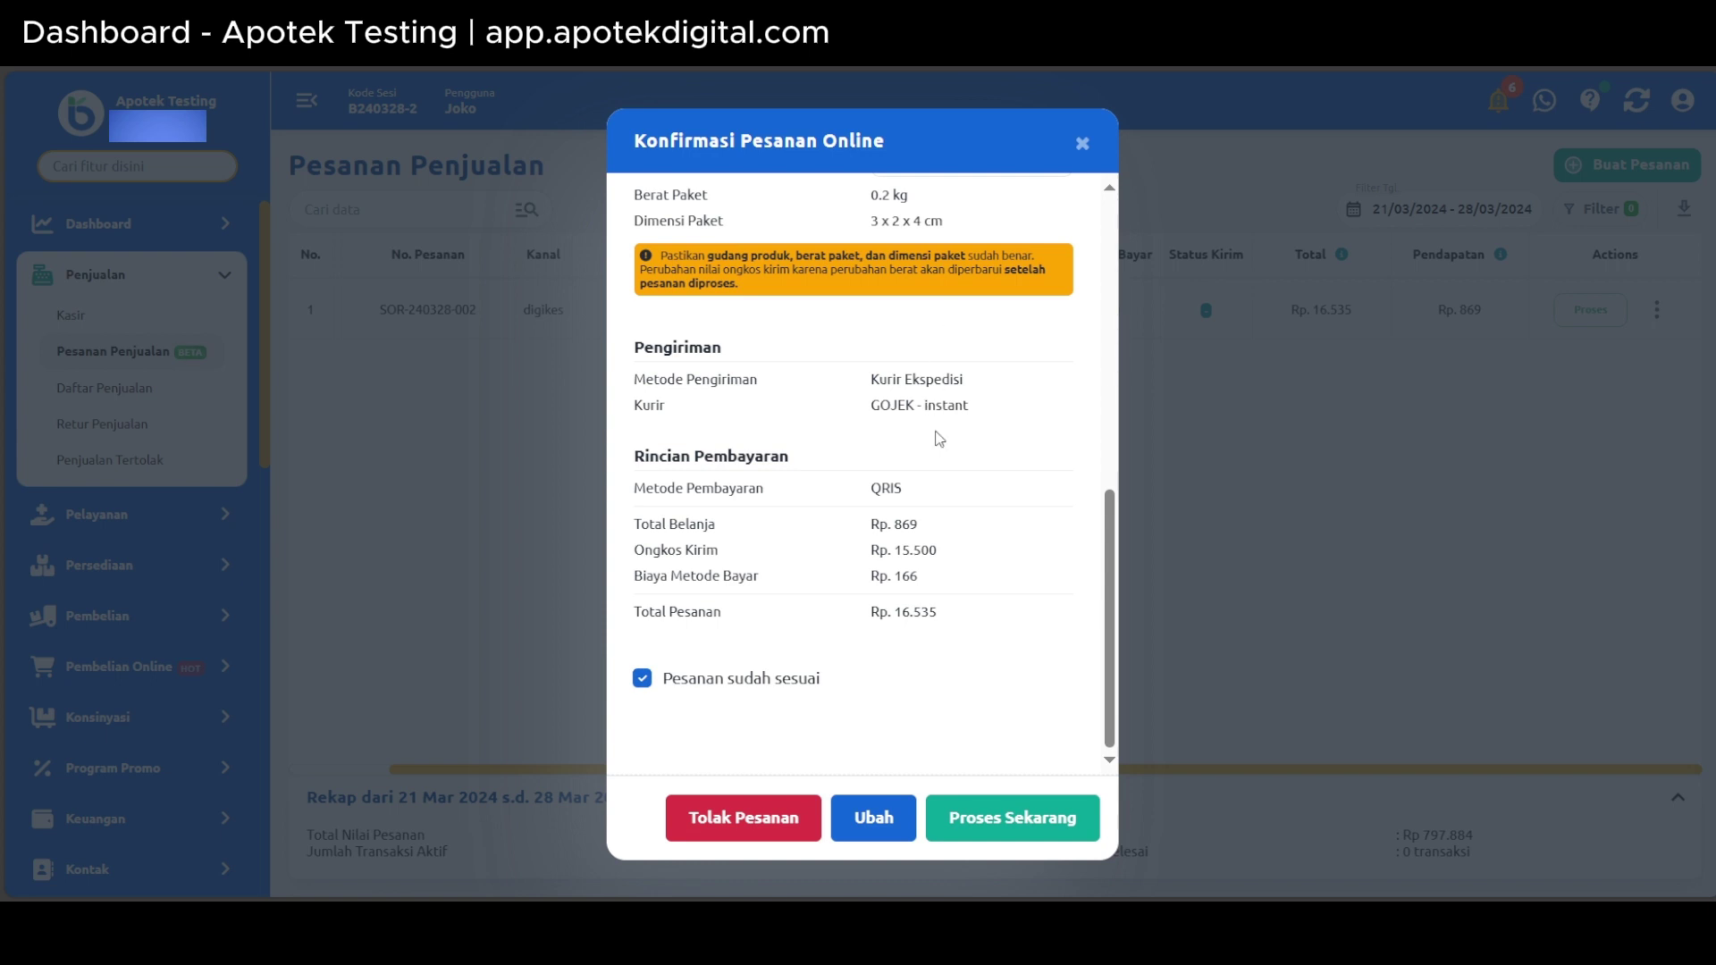
left_click(1021, 835)
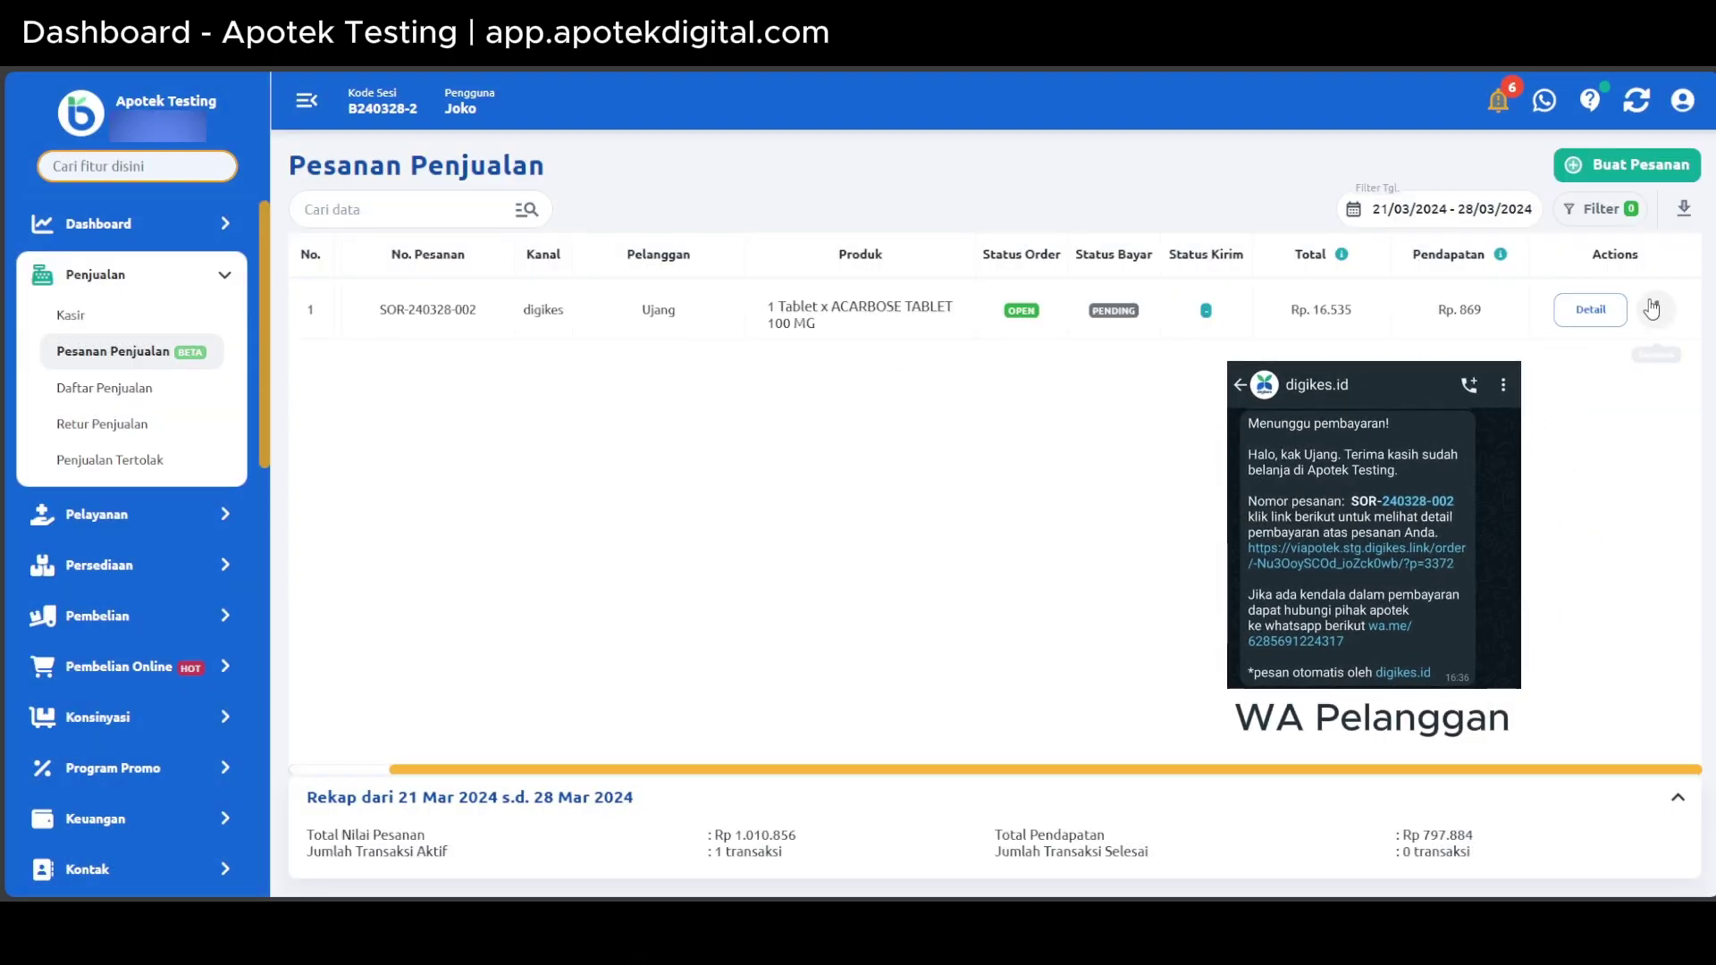
left_click(1653, 310)
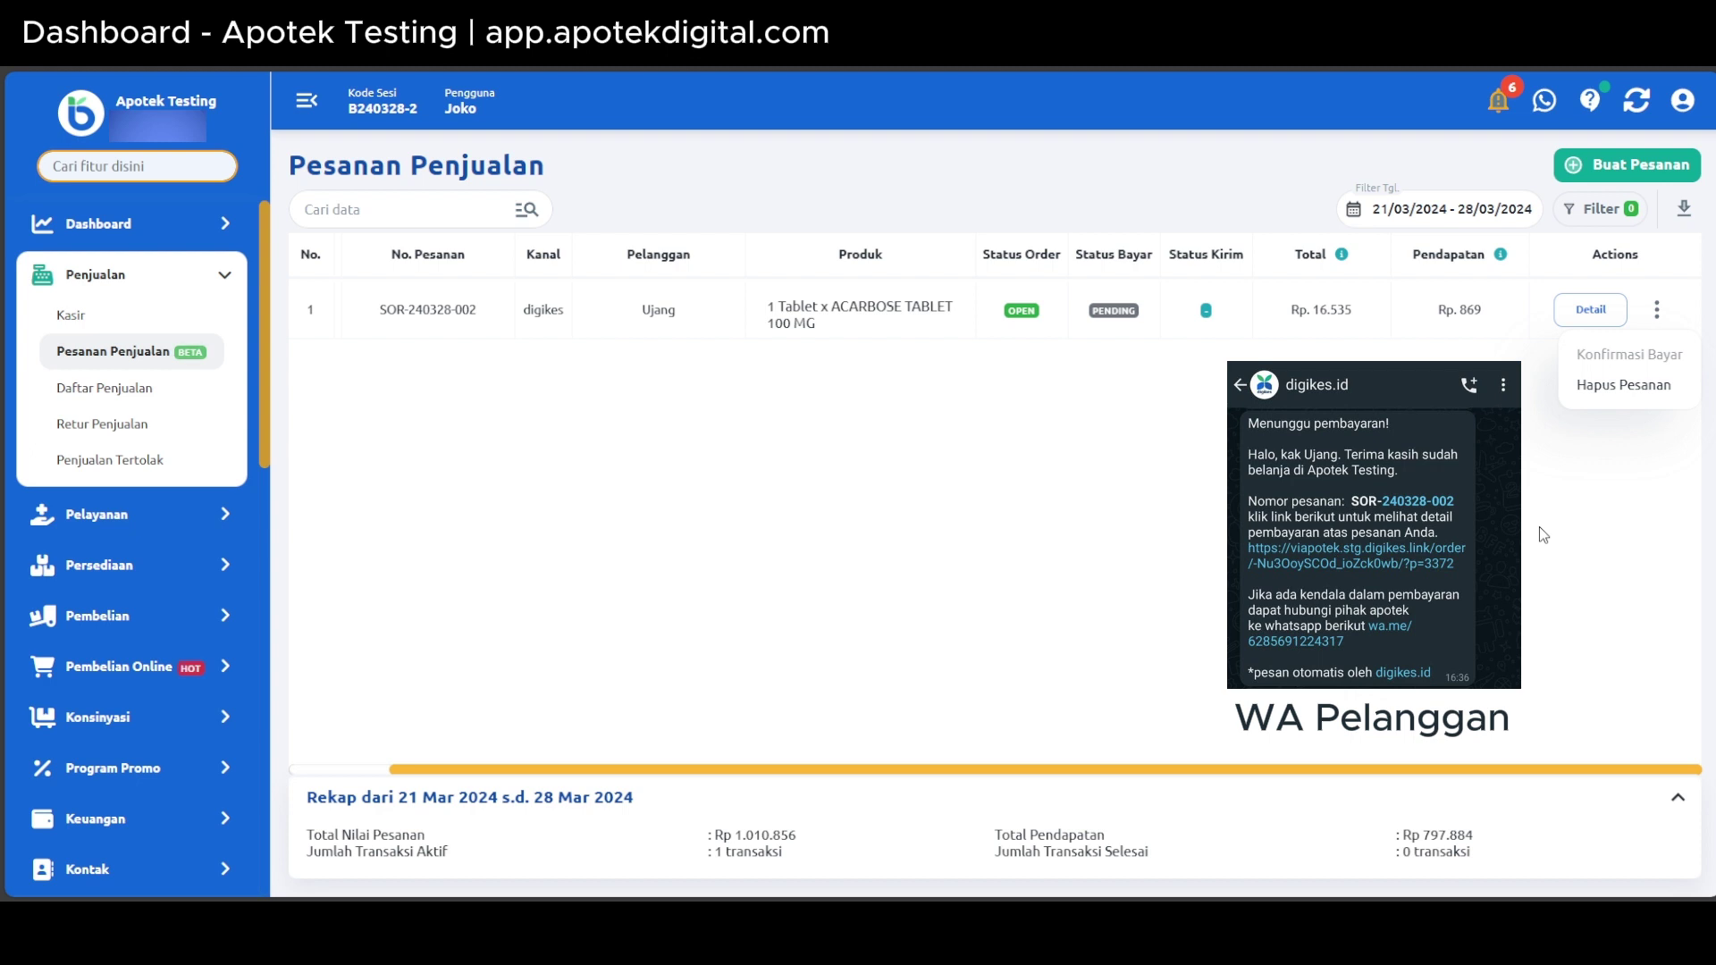
left_click(1589, 452)
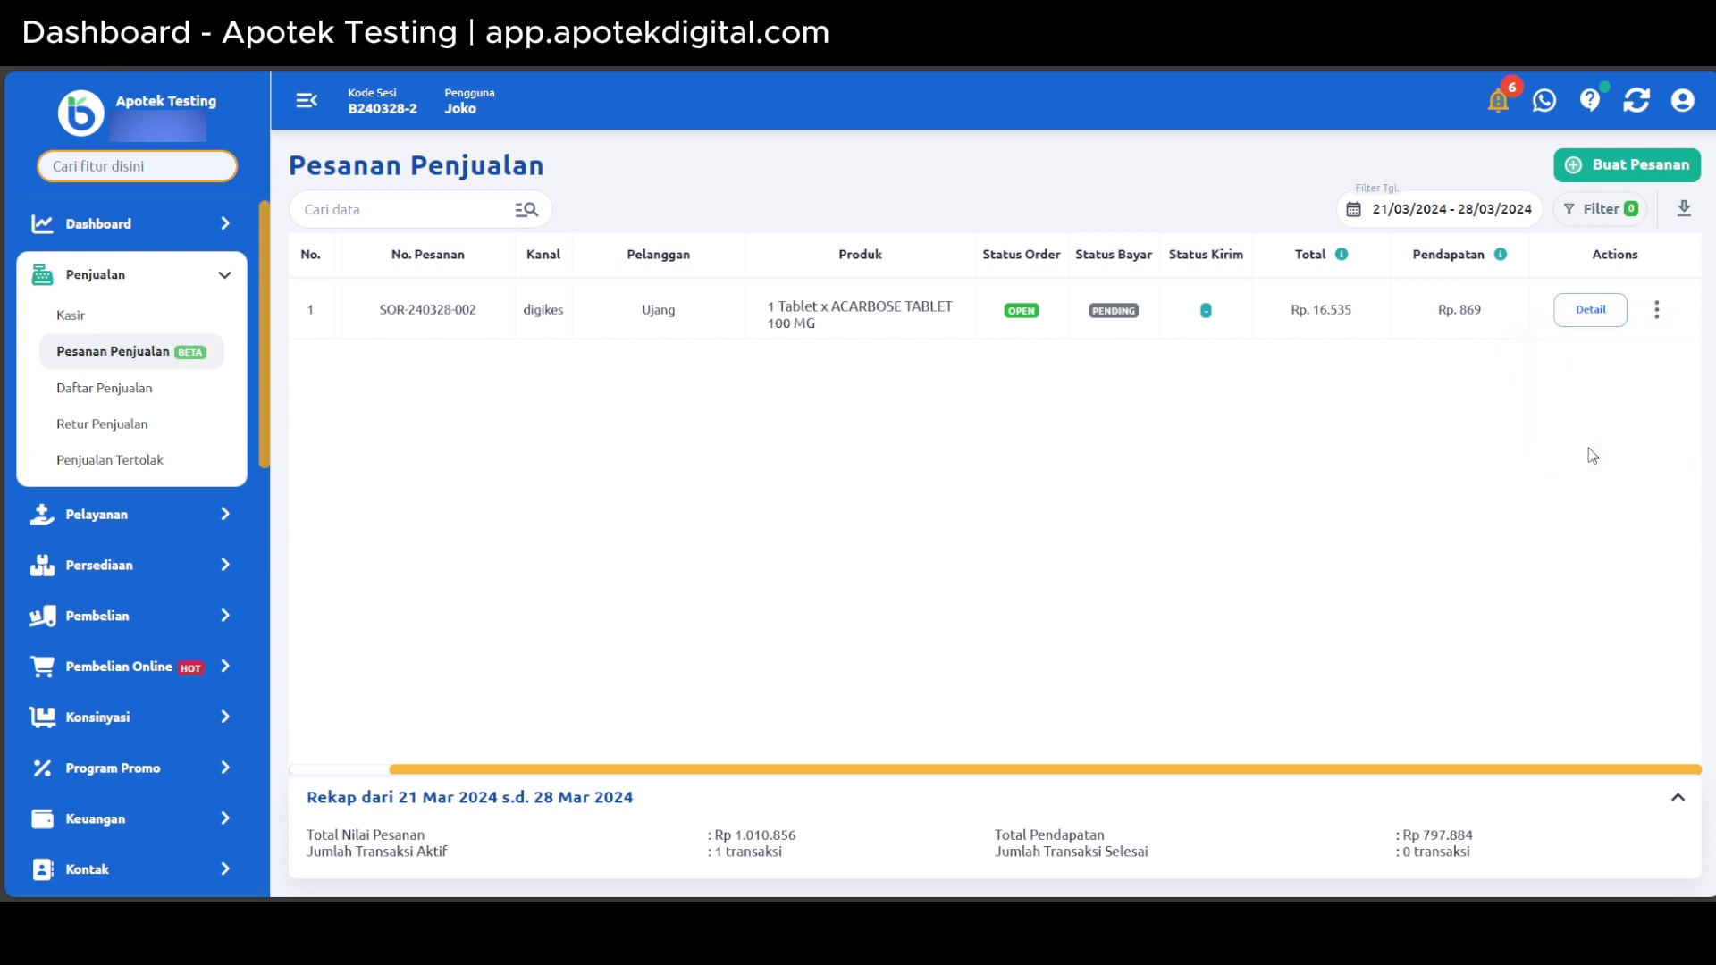
mouse_move(1128, 312)
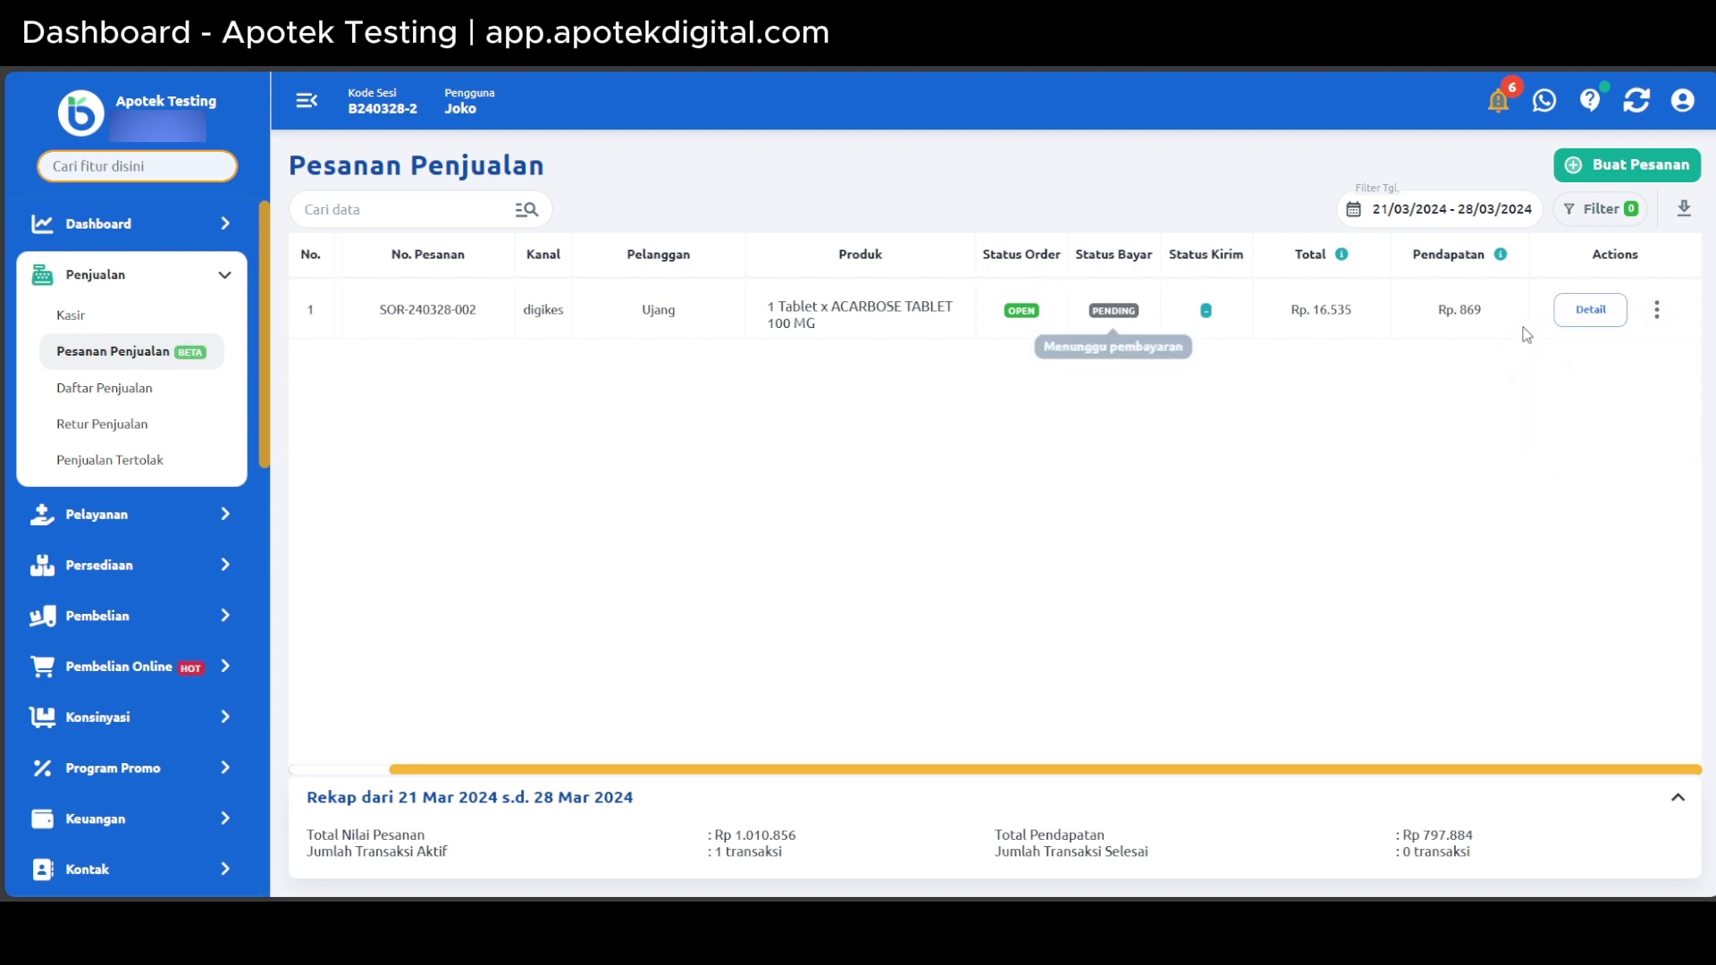
left_click(1578, 313)
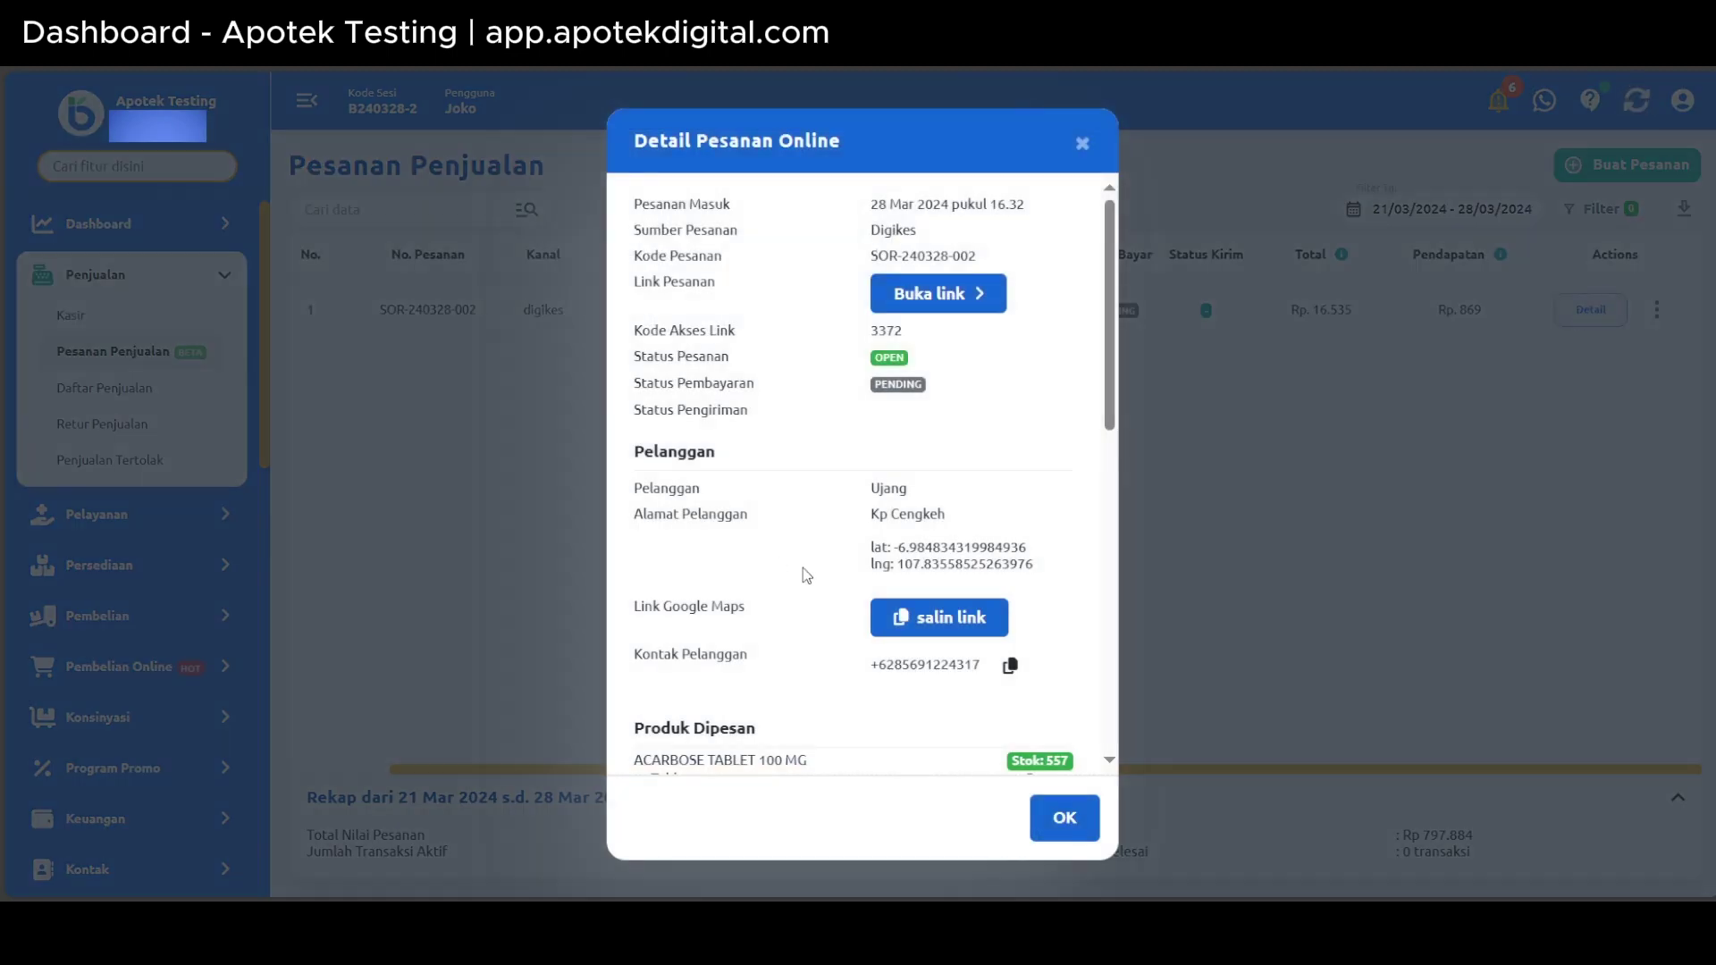
scroll(863, 575, "down", 5)
scroll(863, 575, "down", 4)
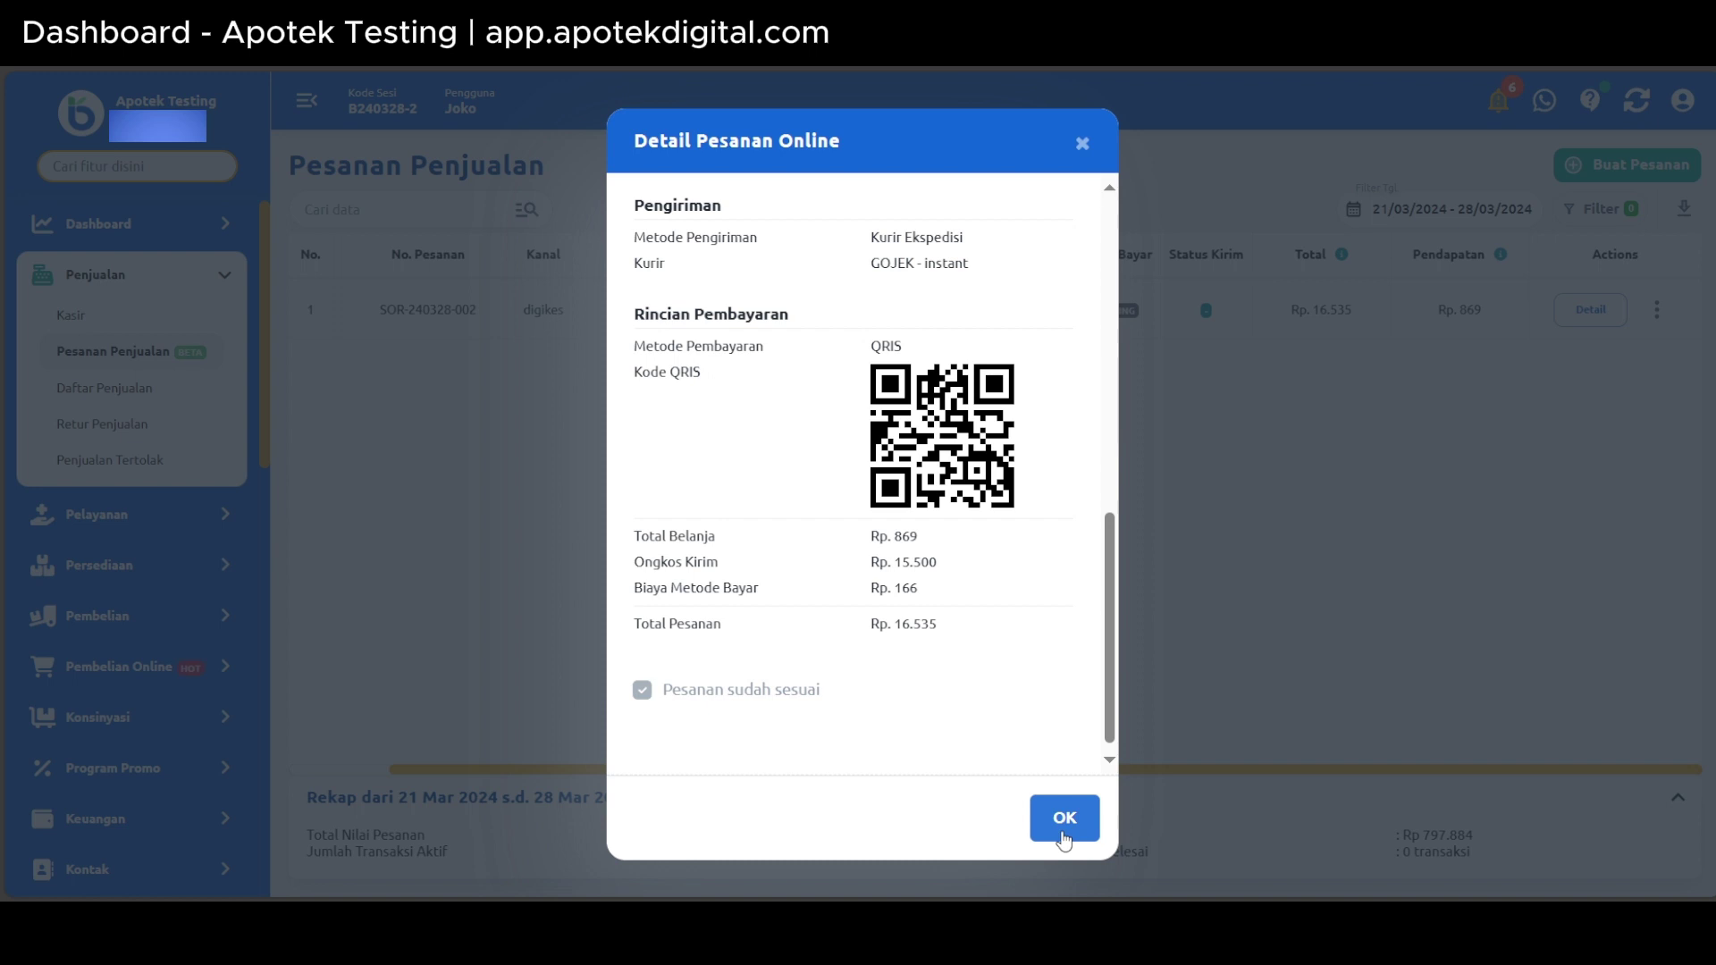
left_click(1064, 833)
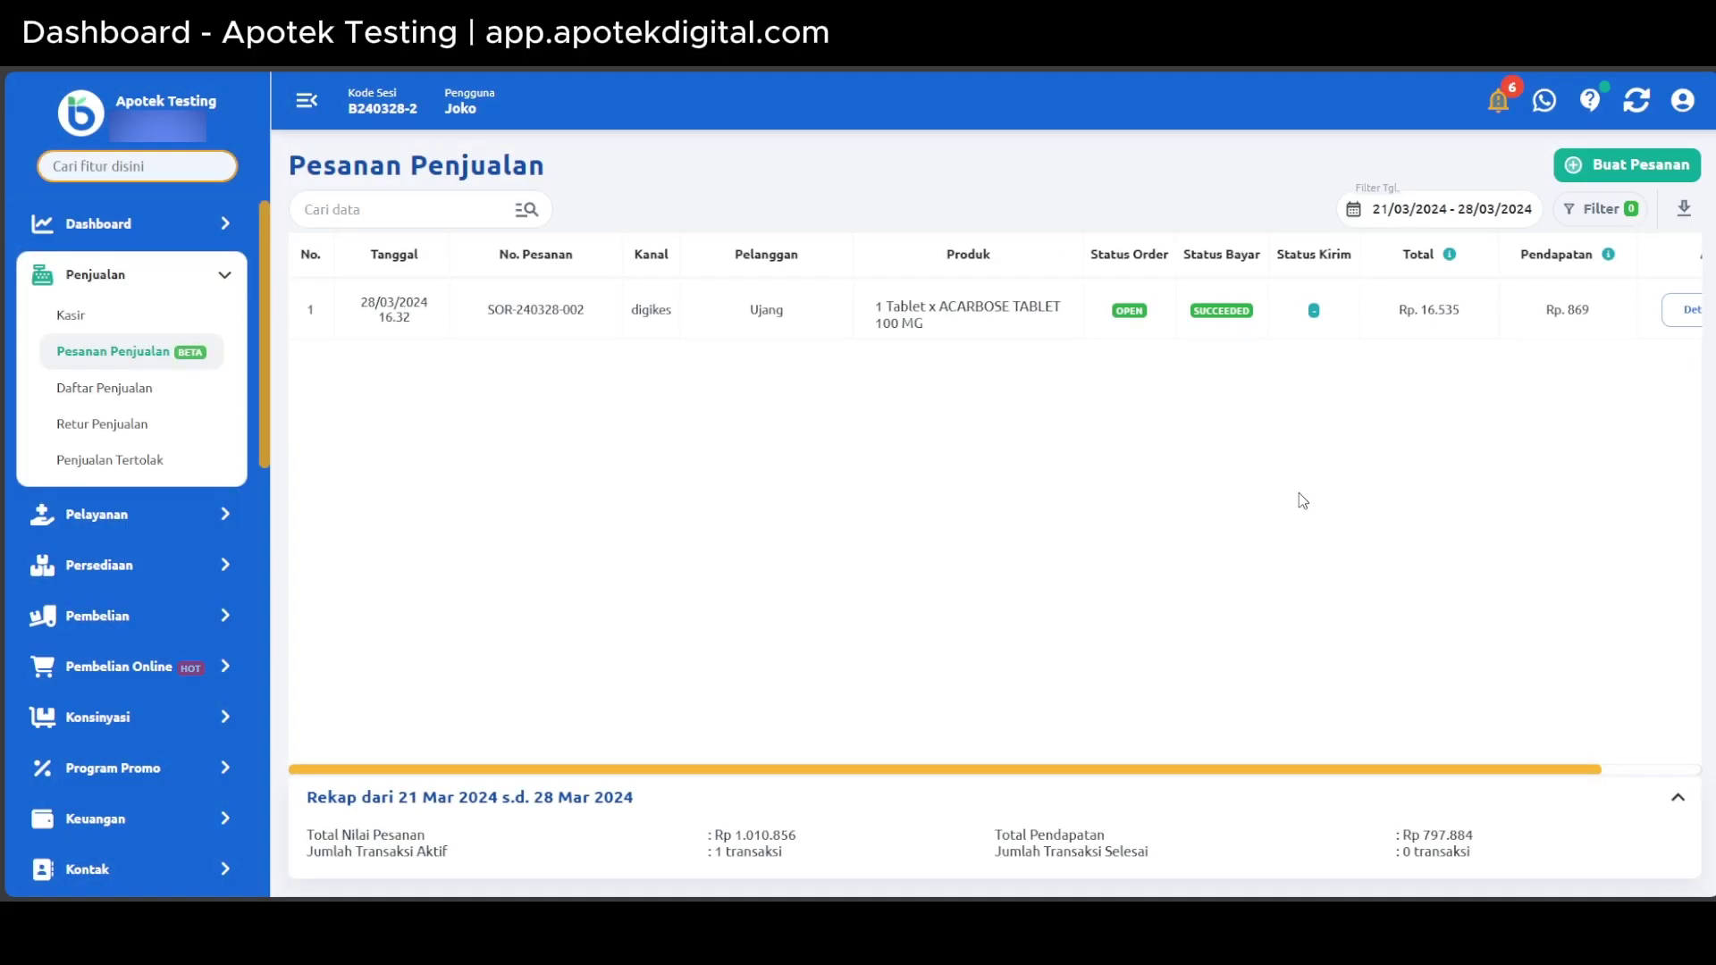
Check the Status Bayar badge reads 'Pembayaran berhasil diterima' (SUCCEEDED)
mouse_move(1228, 305)
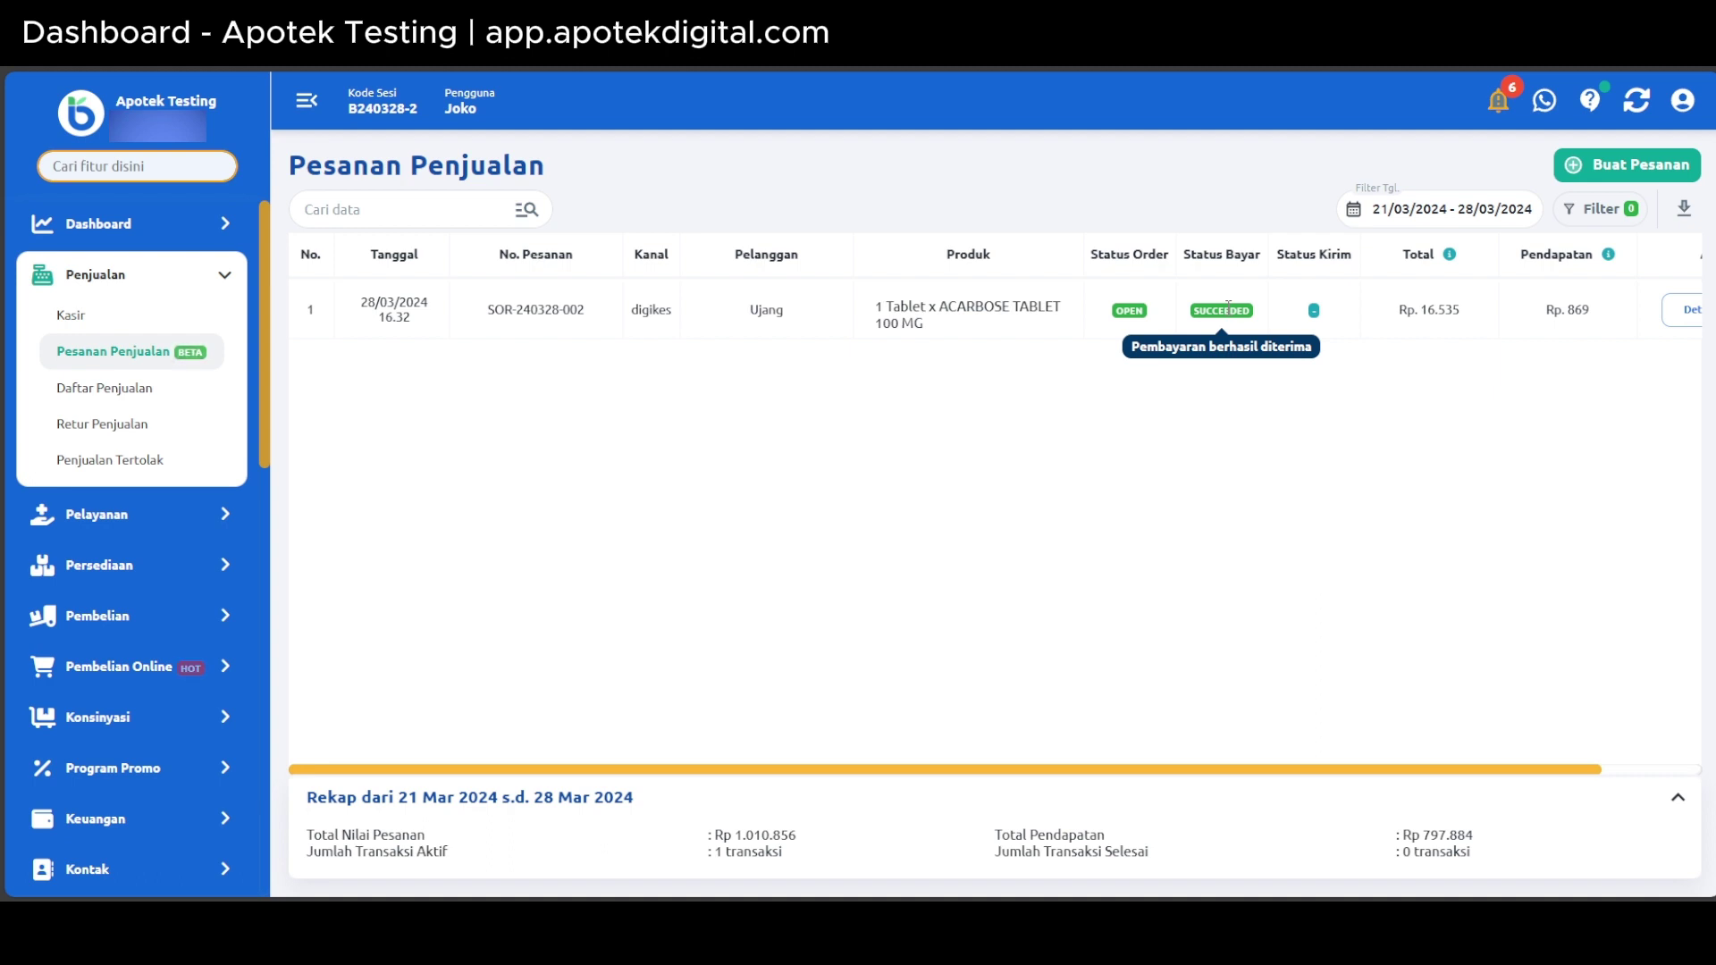
left_click(1664, 310)
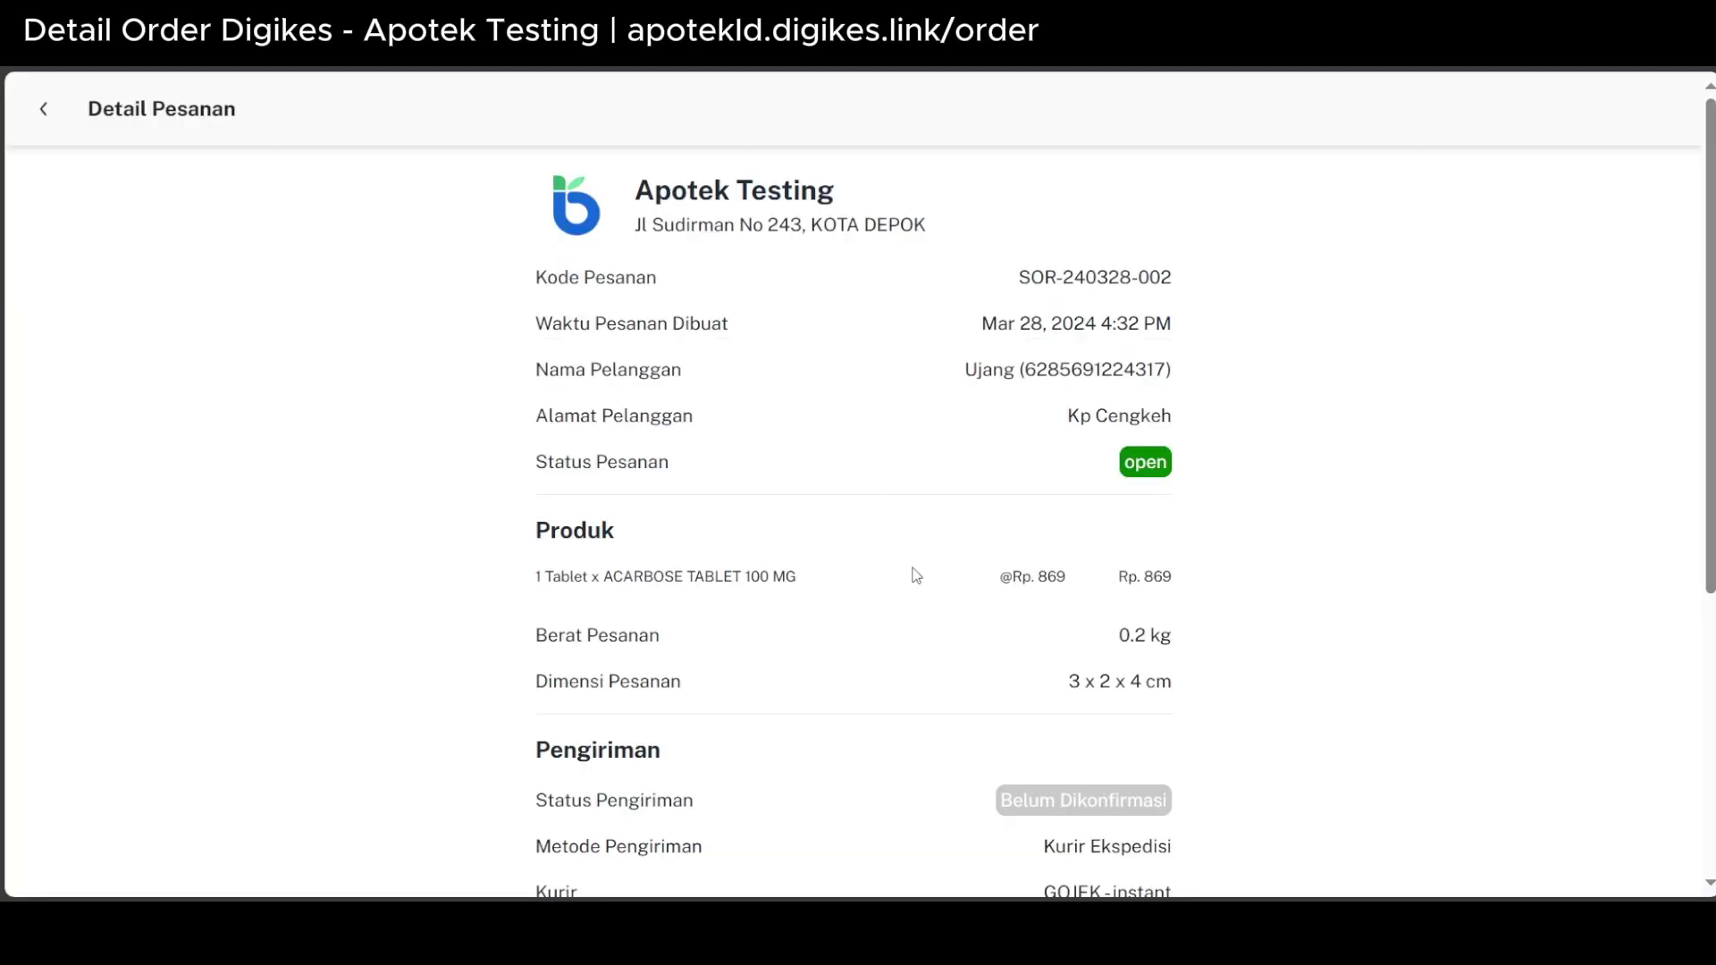
scroll(921, 574, "down", 5)
scroll(1065, 534, "down", 4)
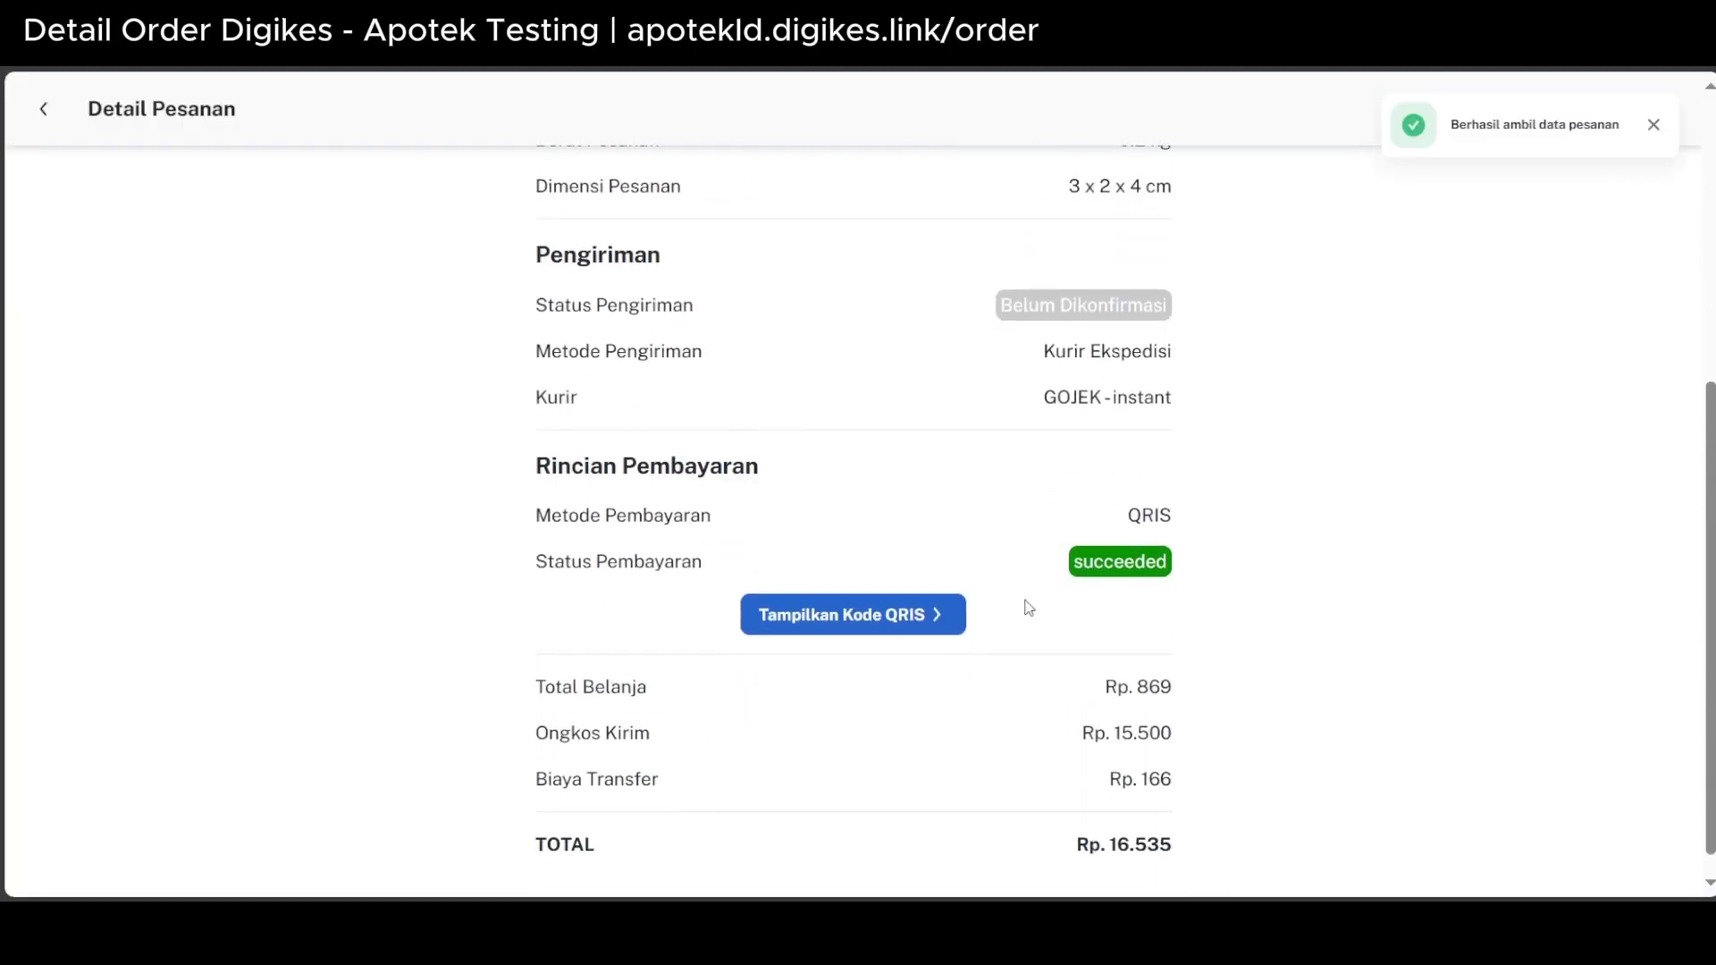
left_click(865, 636)
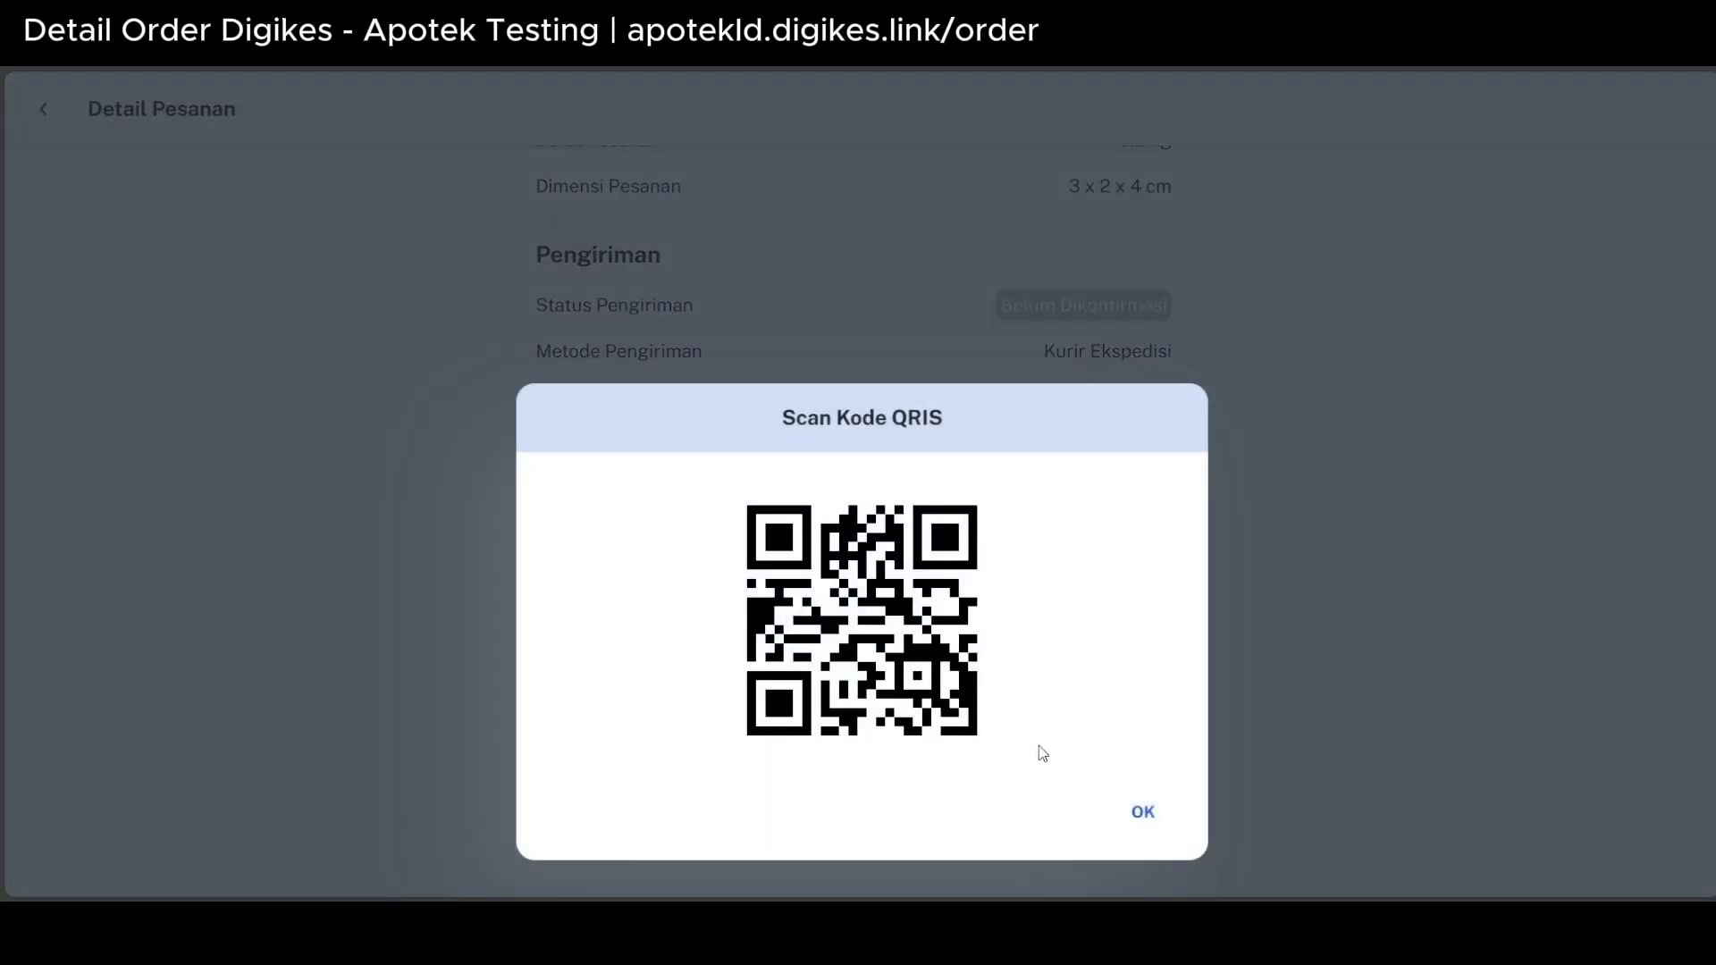
left_click(1144, 813)
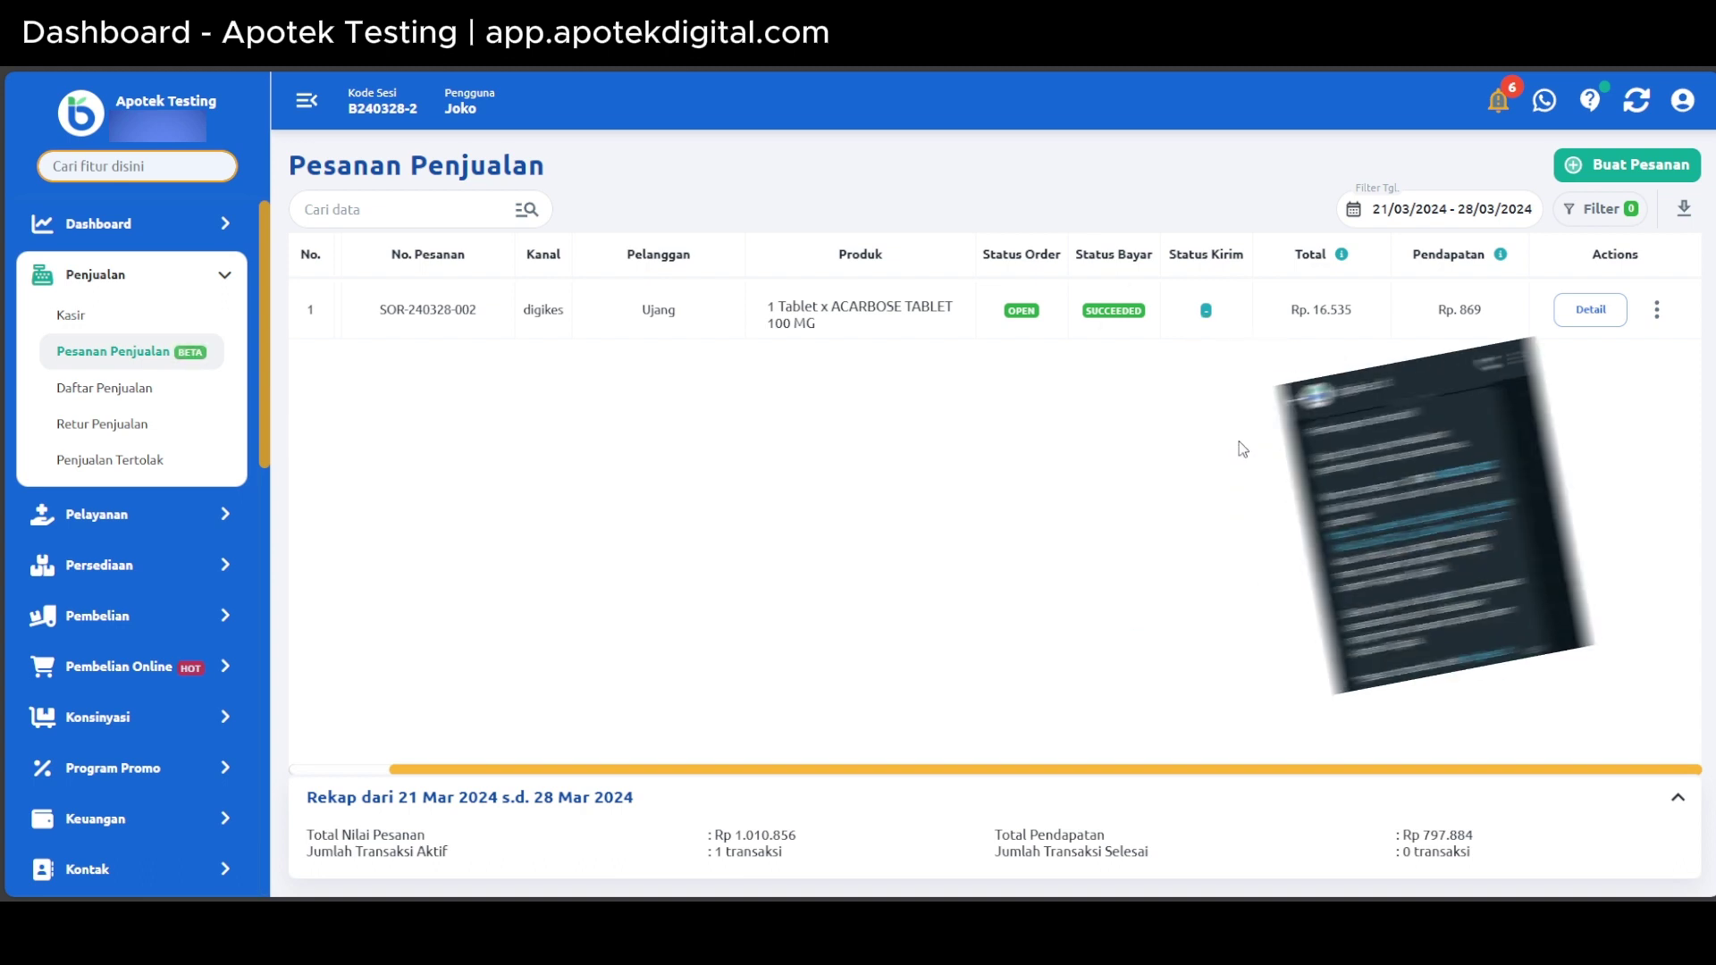
Book a courier for SOR-240328-002 through Pesan Kurir and confirm the booking
left_click(1657, 309)
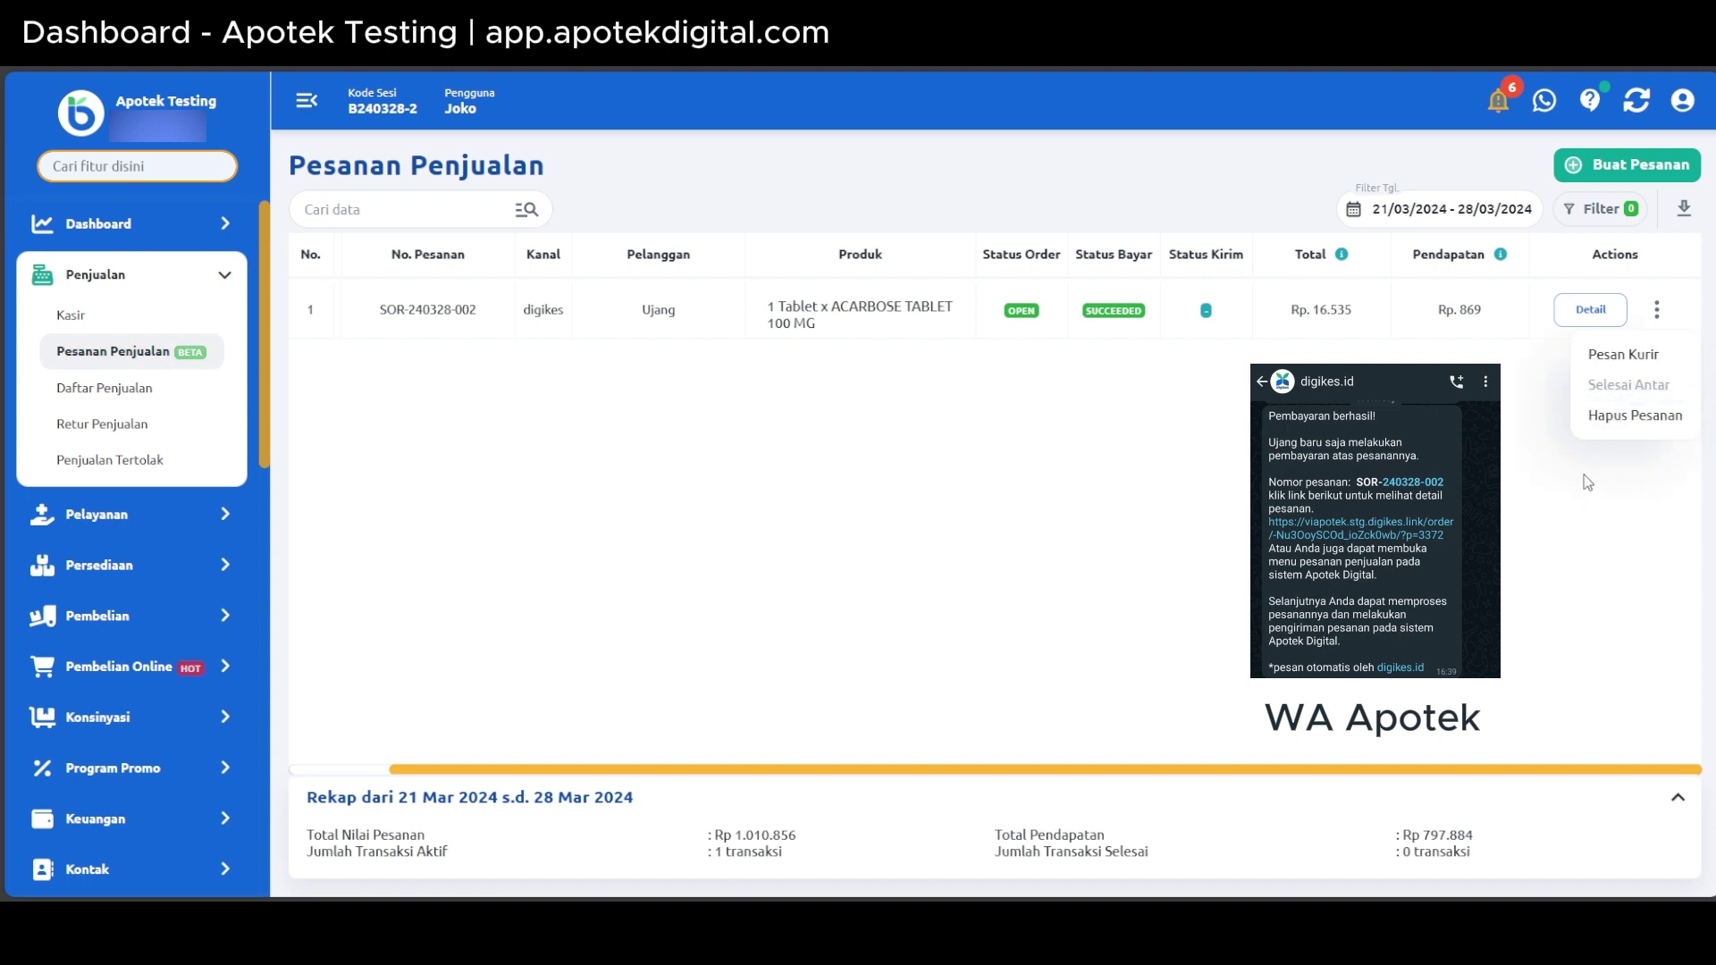
left_click(1637, 356)
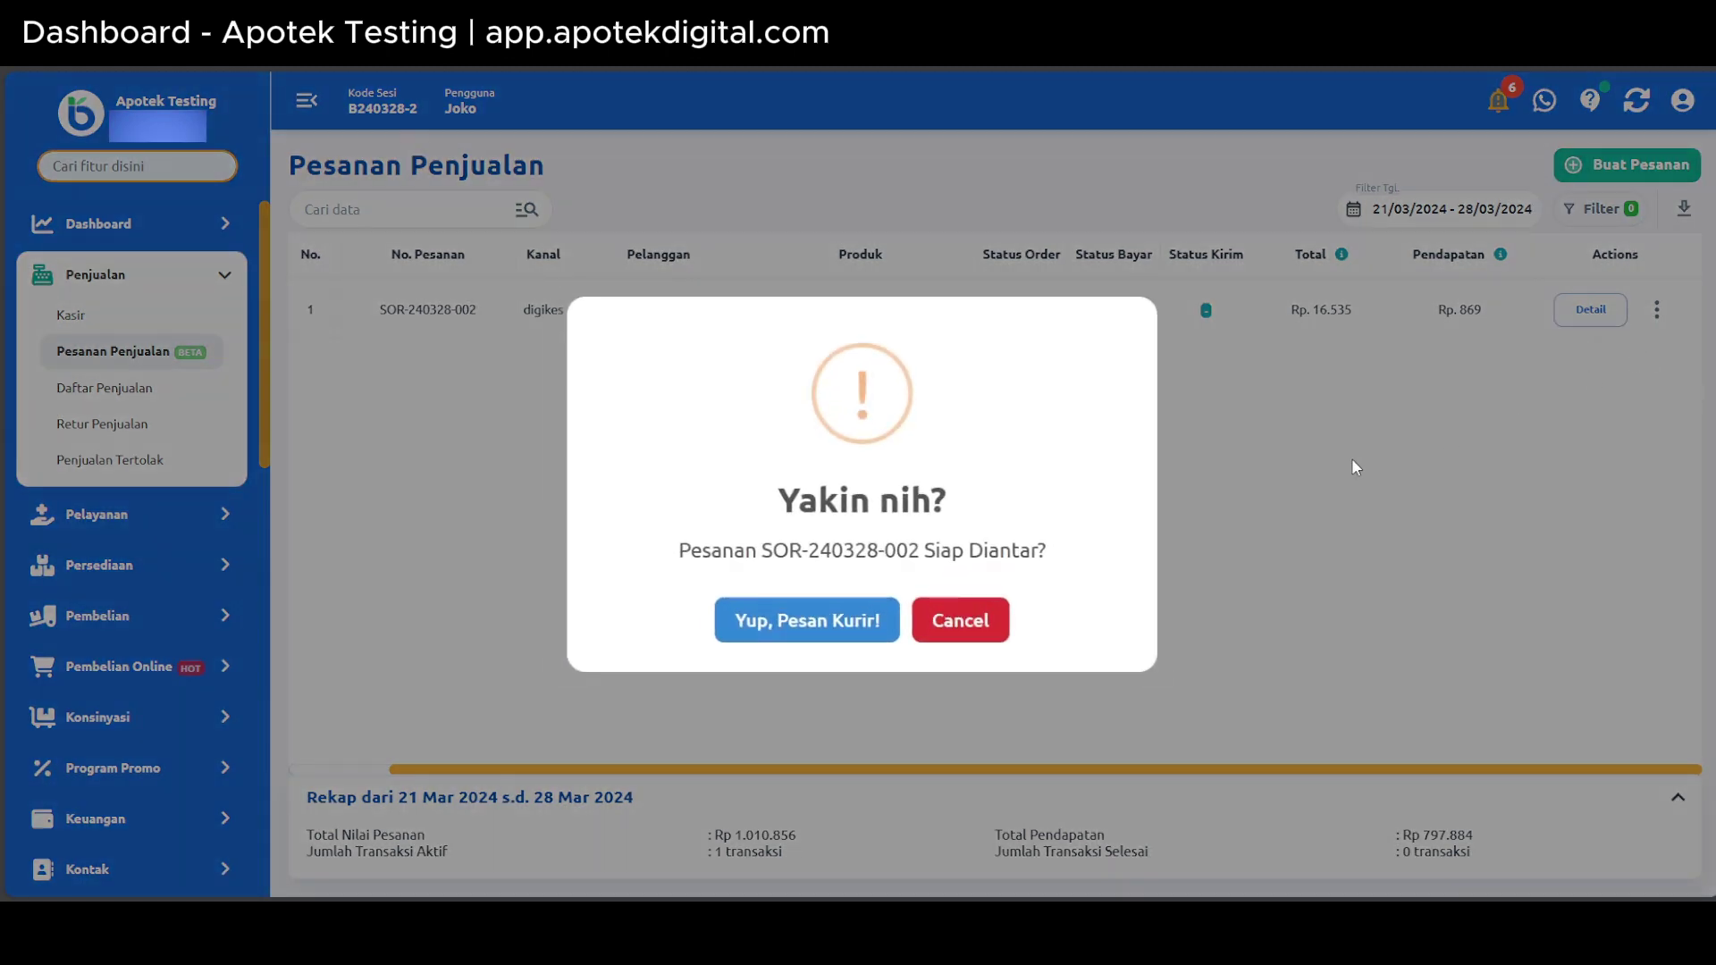
left_click(851, 626)
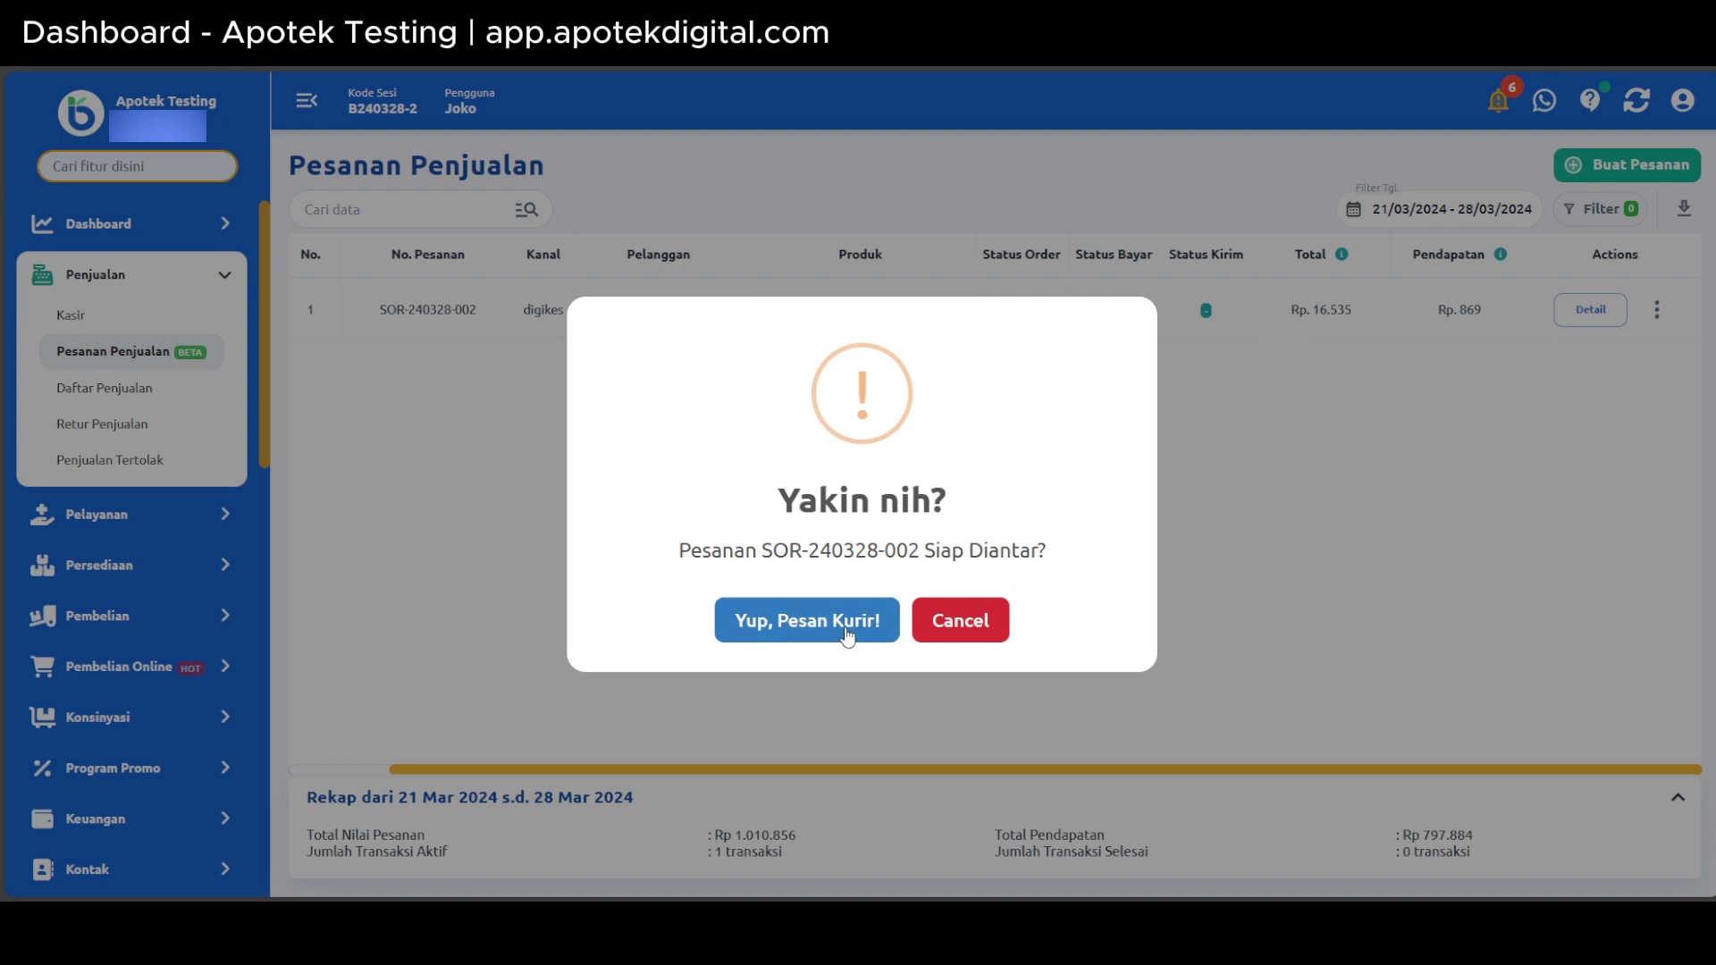
left_click(846, 628)
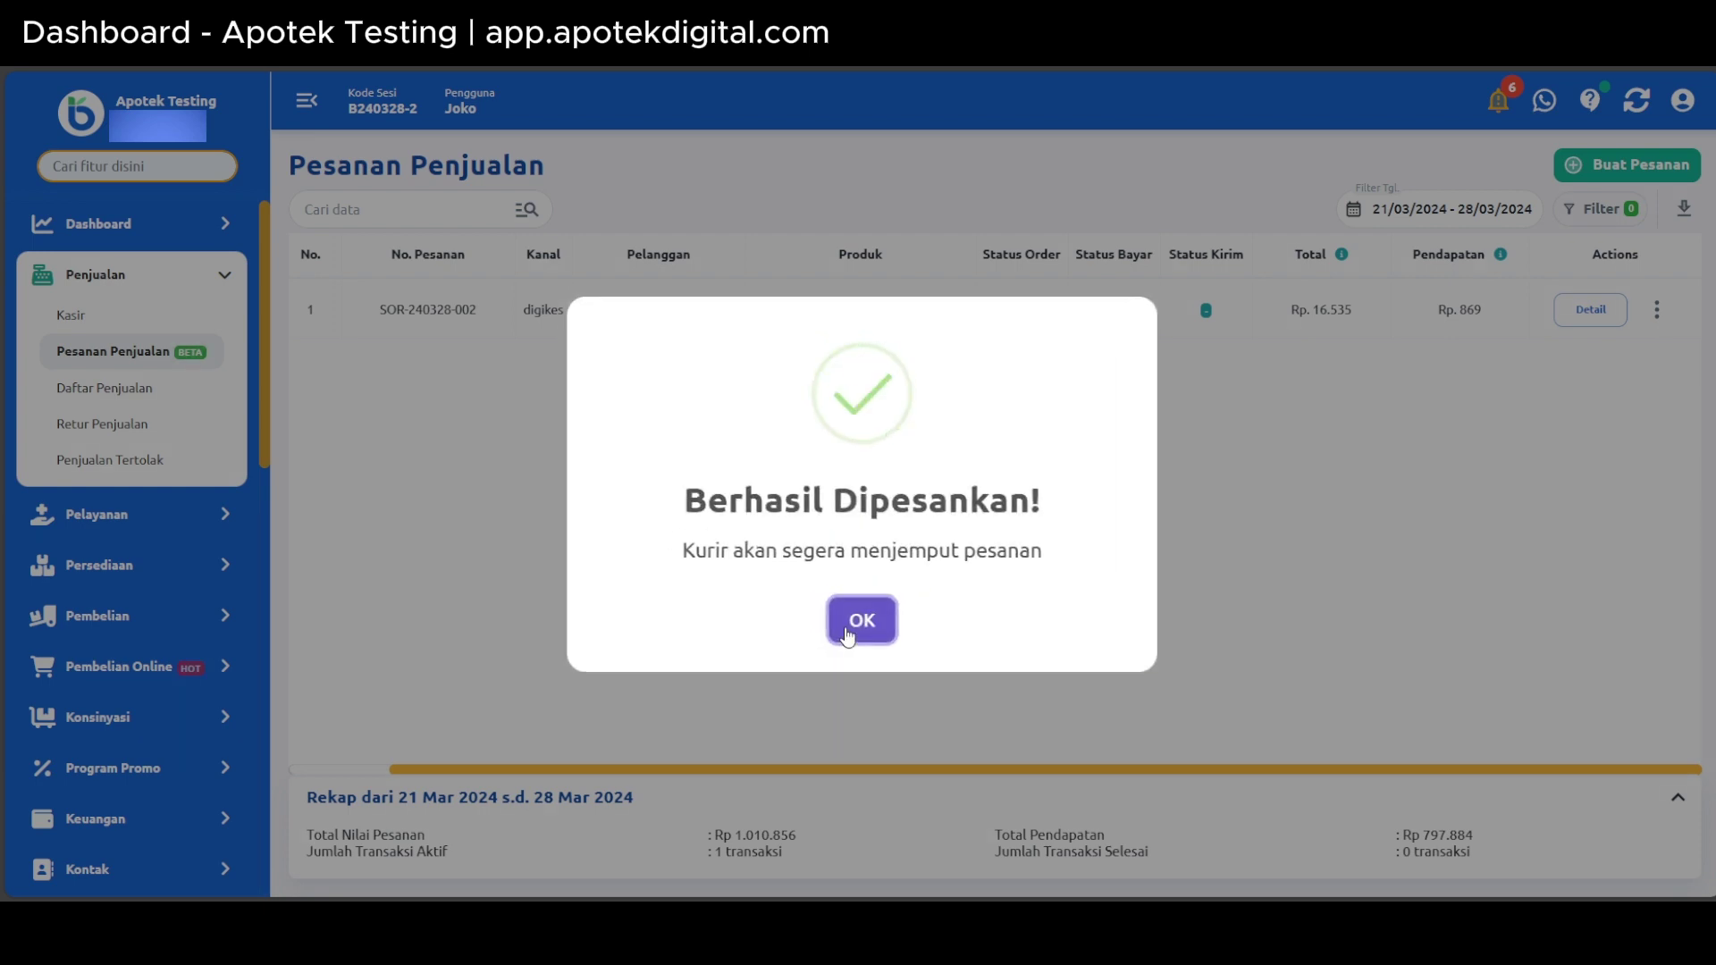
left_click(861, 626)
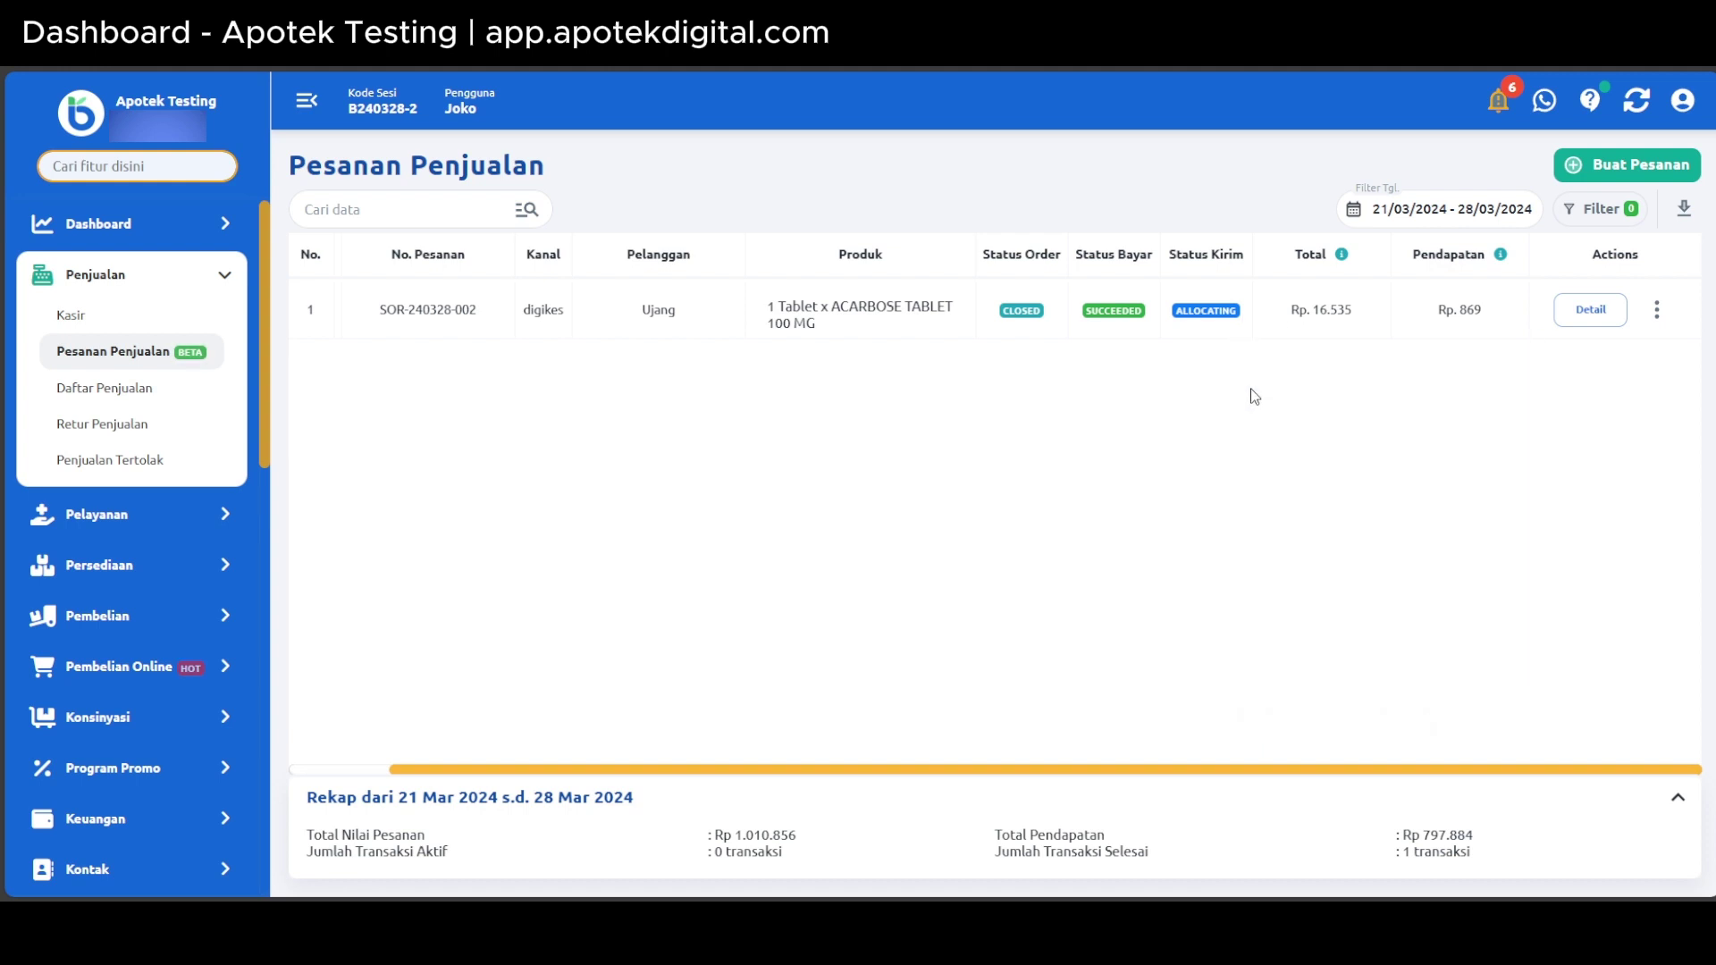
Check the ALLOCATING delivery status and show the order's actions menu
mouse_move(1207, 304)
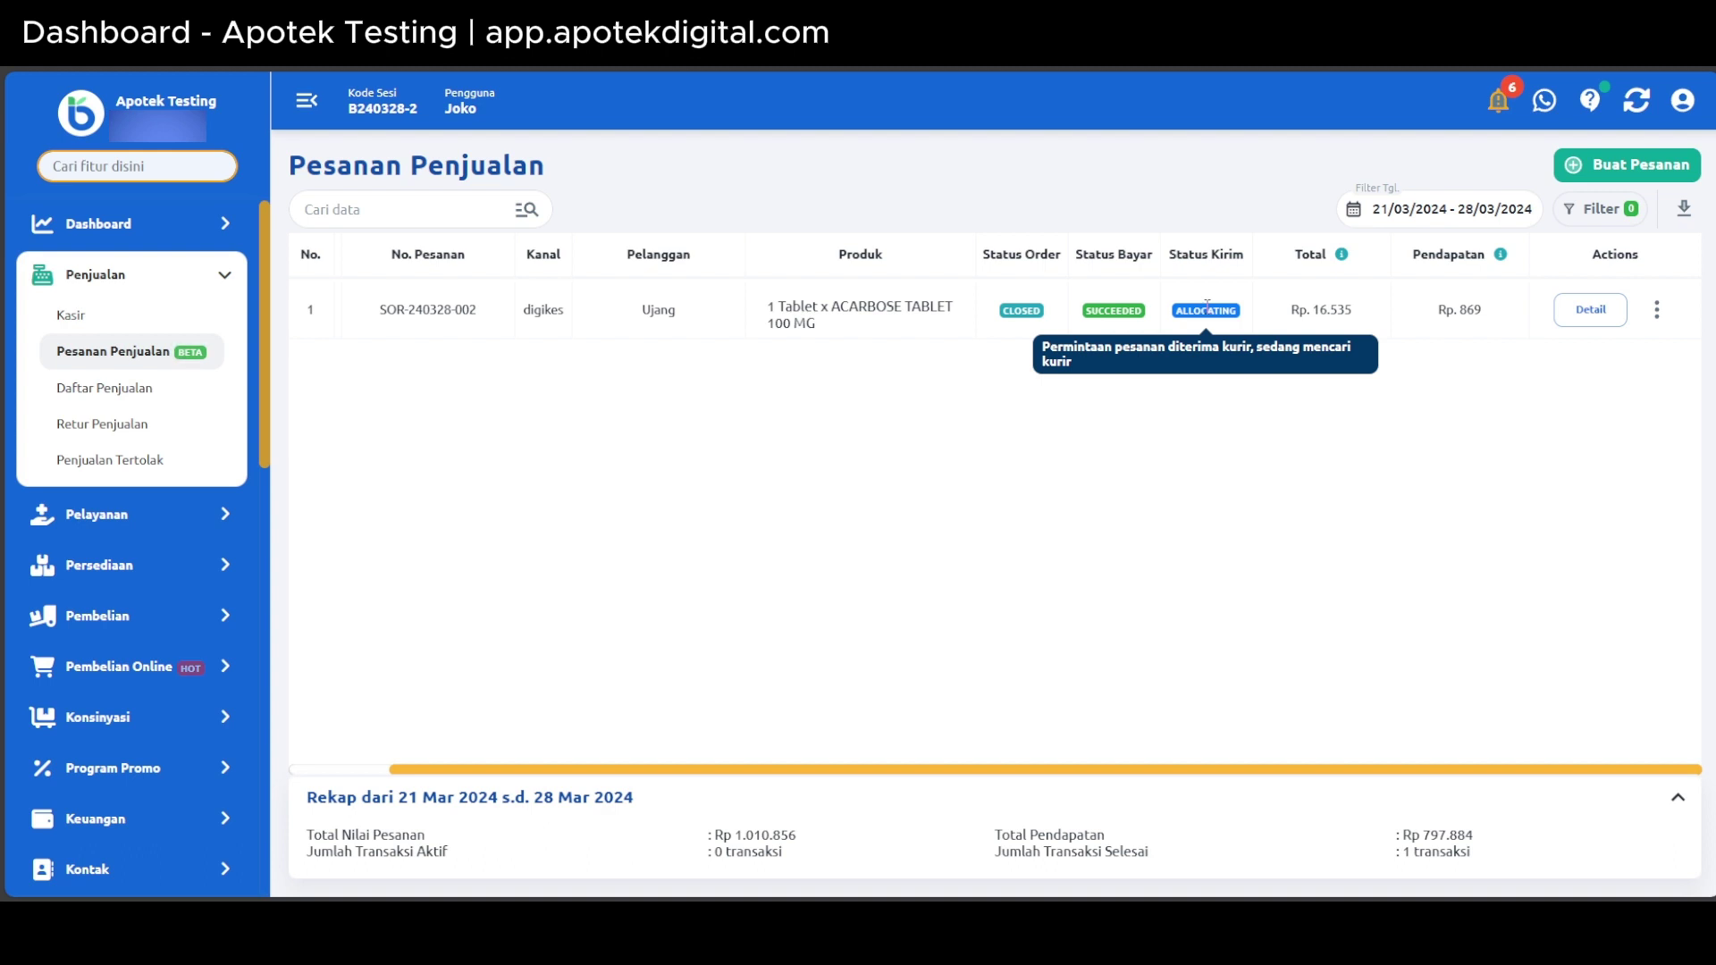
left_click(1656, 310)
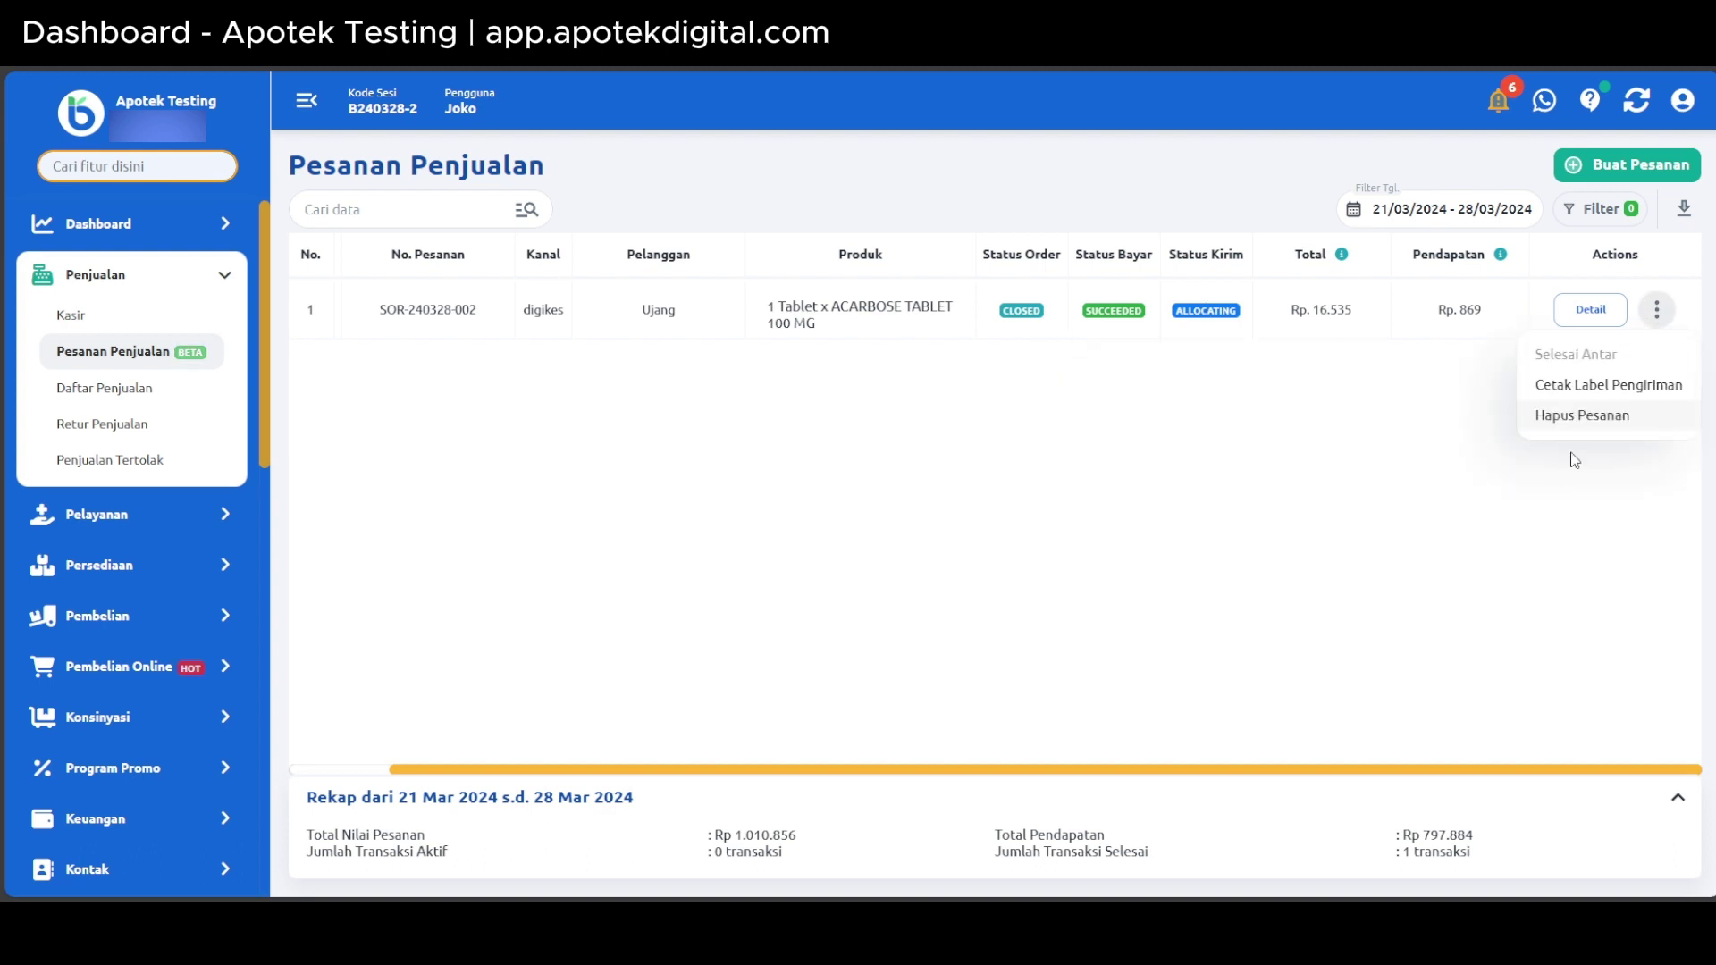
Preview the Gojek INSTANT shipping label, then cancel printing and close the preview
left_click(1595, 387)
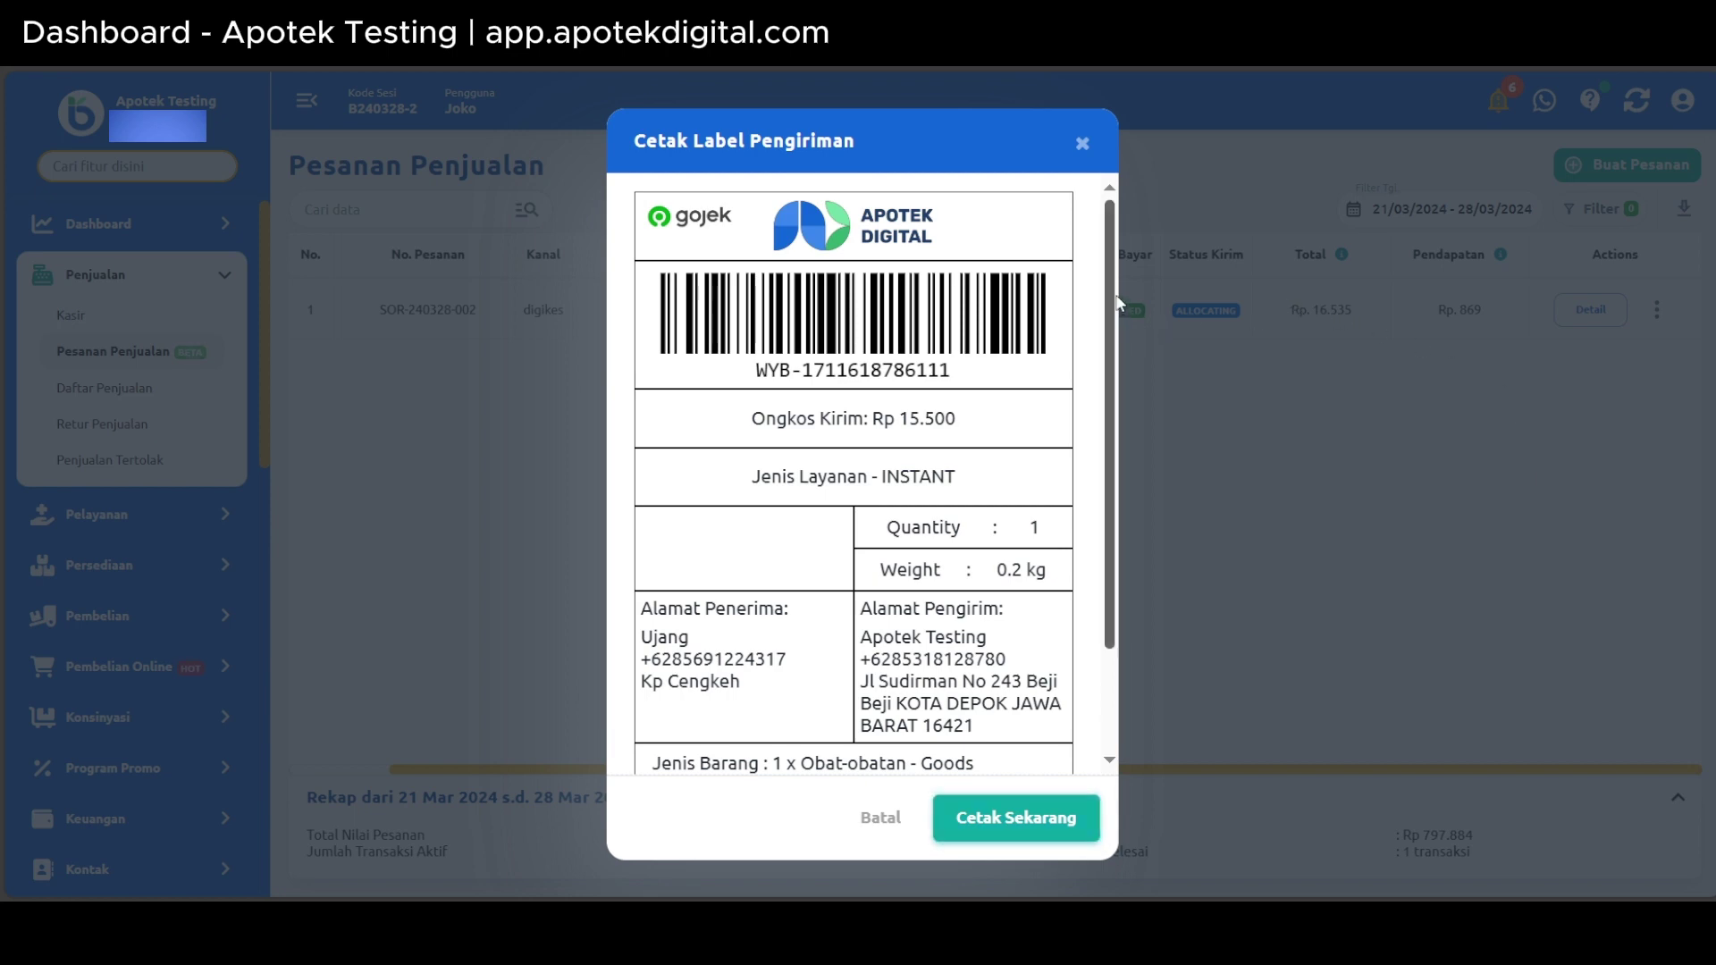
scroll(1117, 420, "down", 3)
scroll(1129, 485, "up", 3)
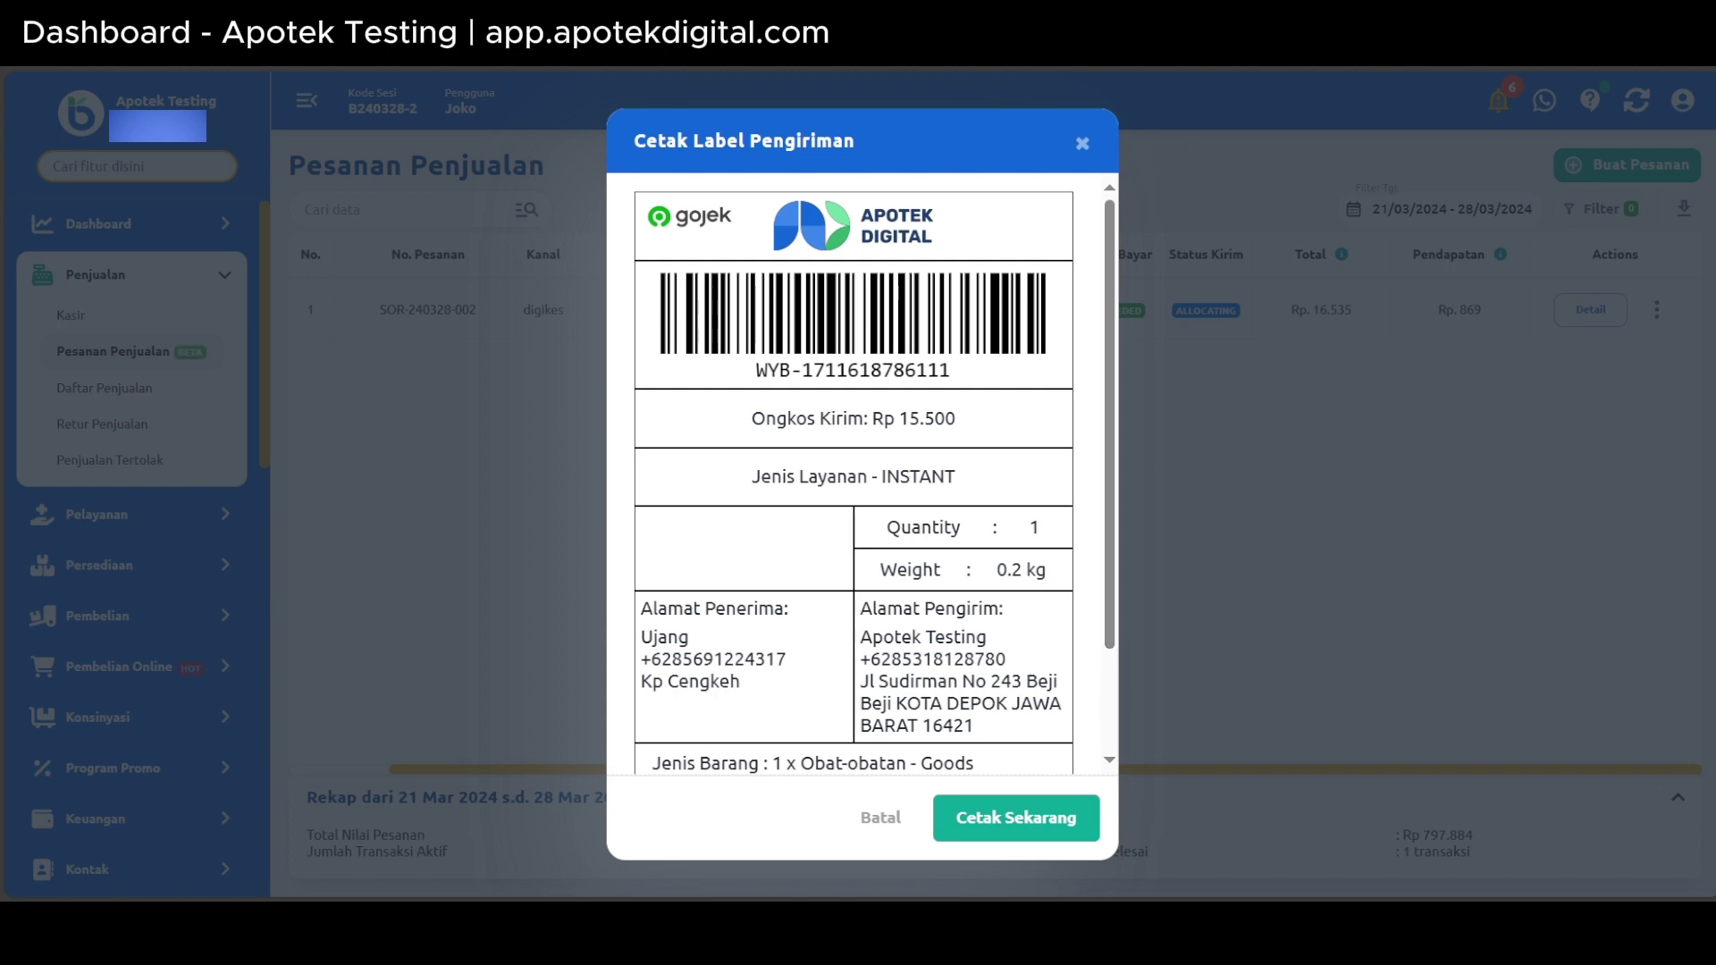
left_click(1026, 827)
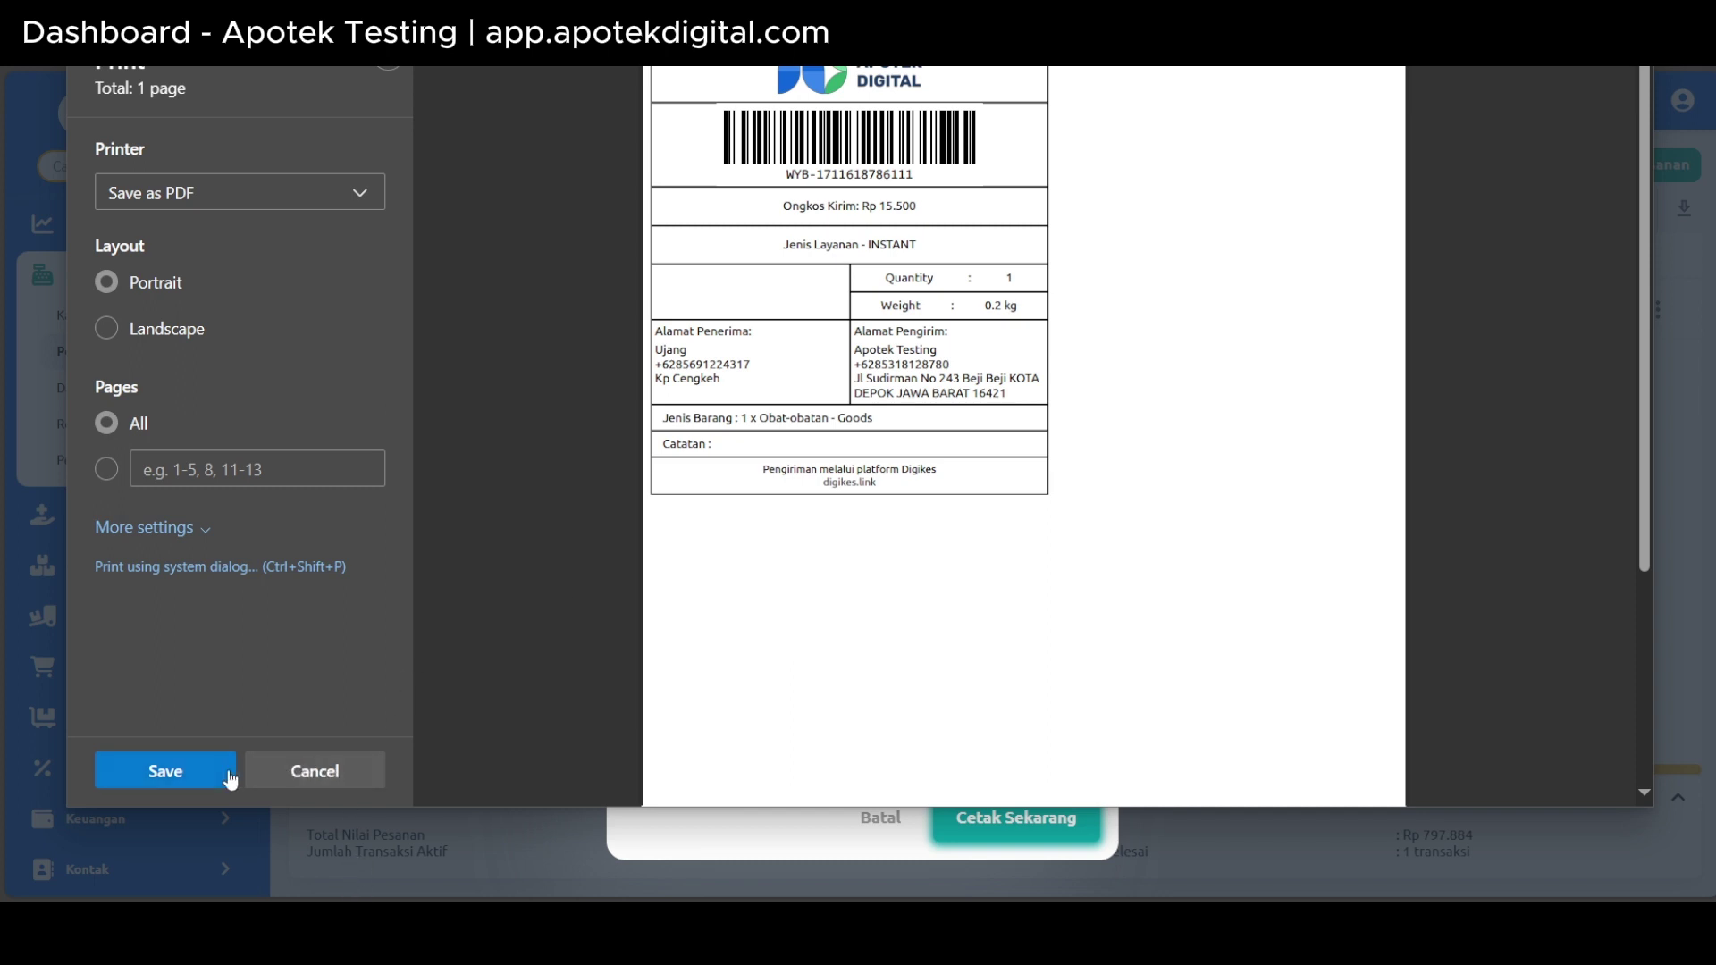
left_click(311, 773)
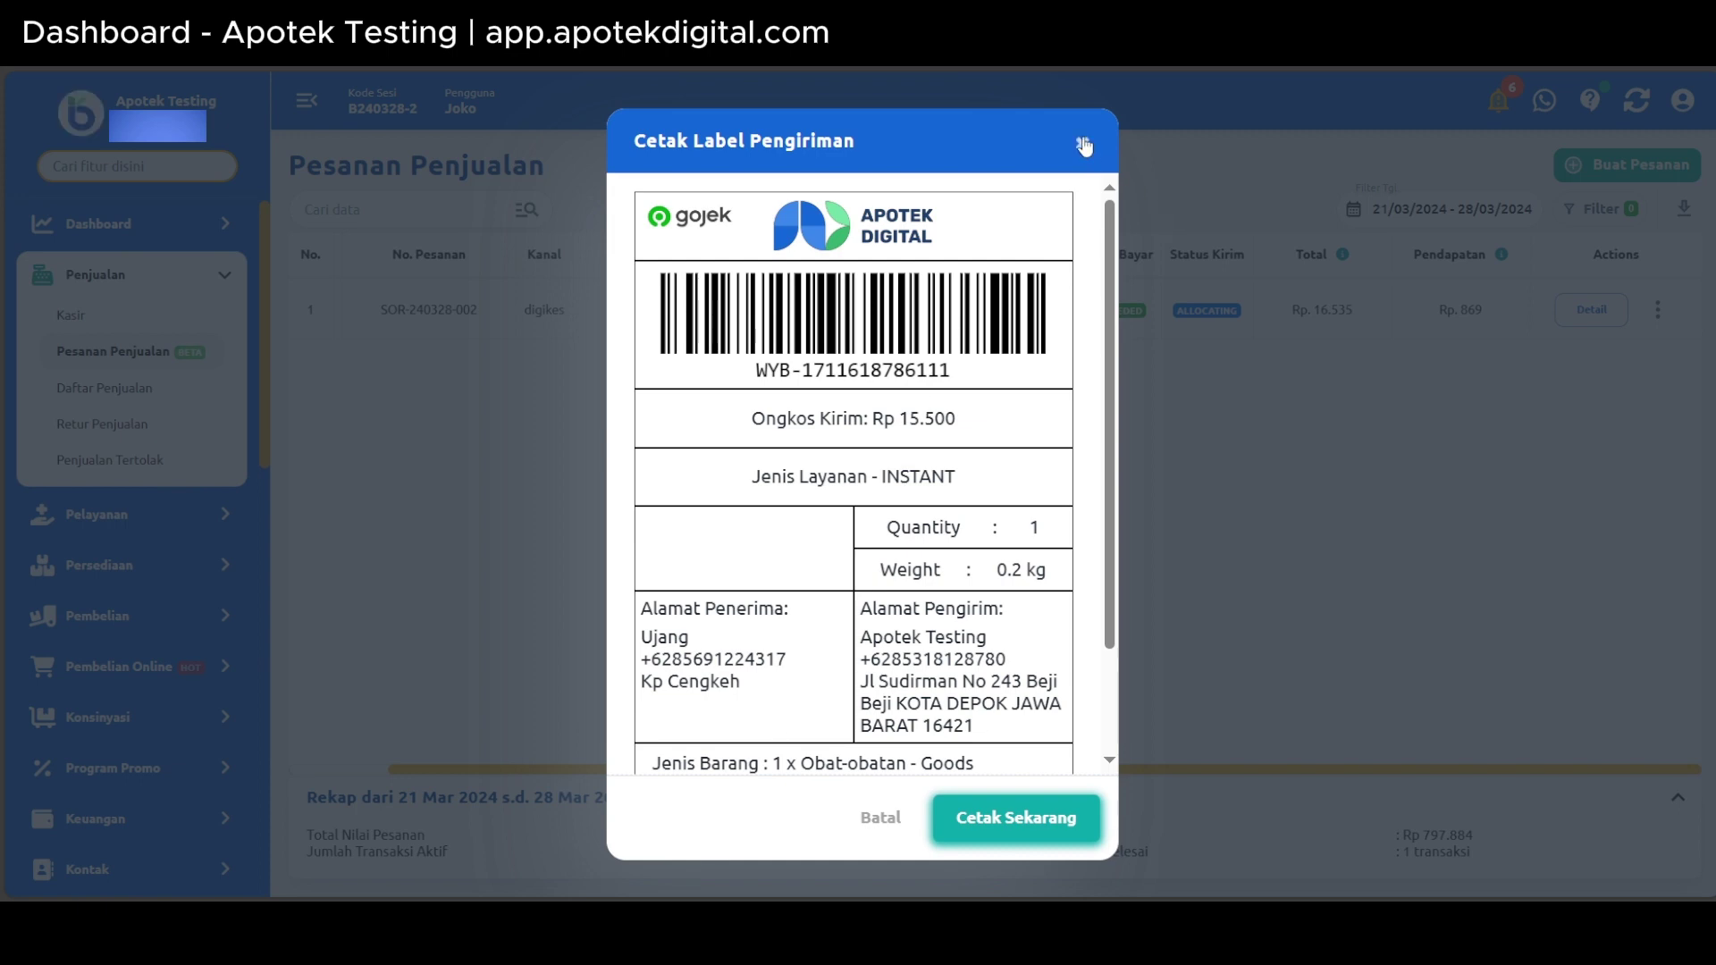
left_click(1083, 143)
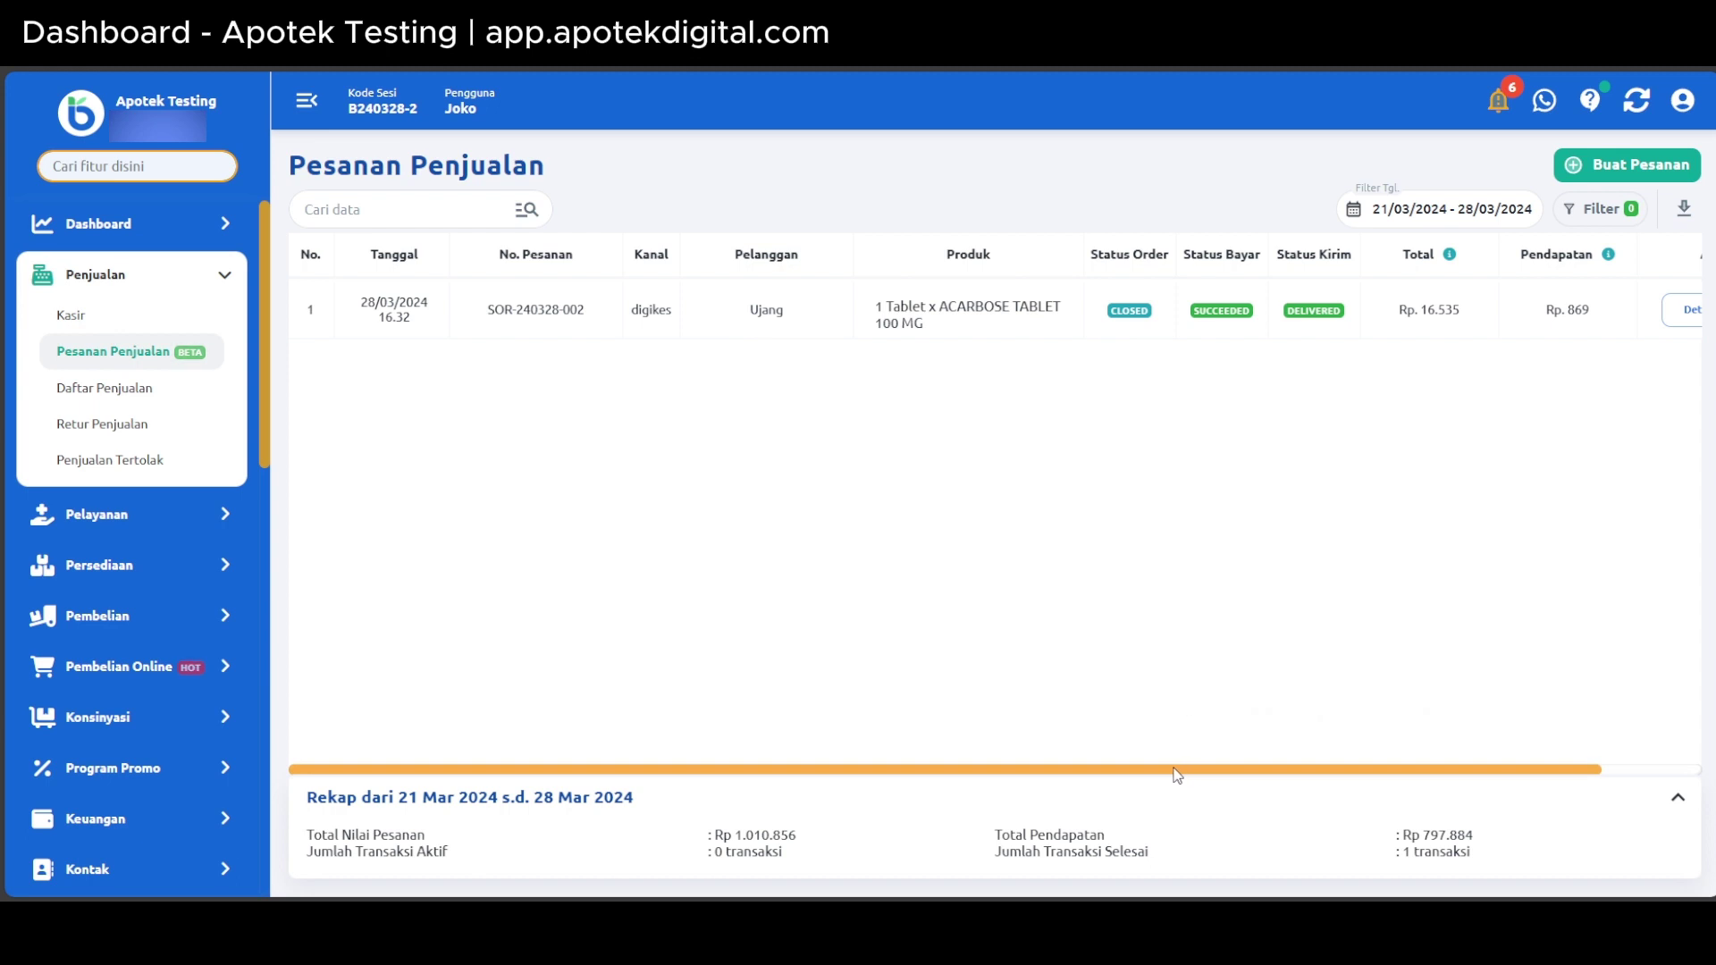
Reload the Digikes order page, open the GOJEK shipment tracking, and copy the No. Resi tracking number
left_click_drag(1188, 769, 1413, 769)
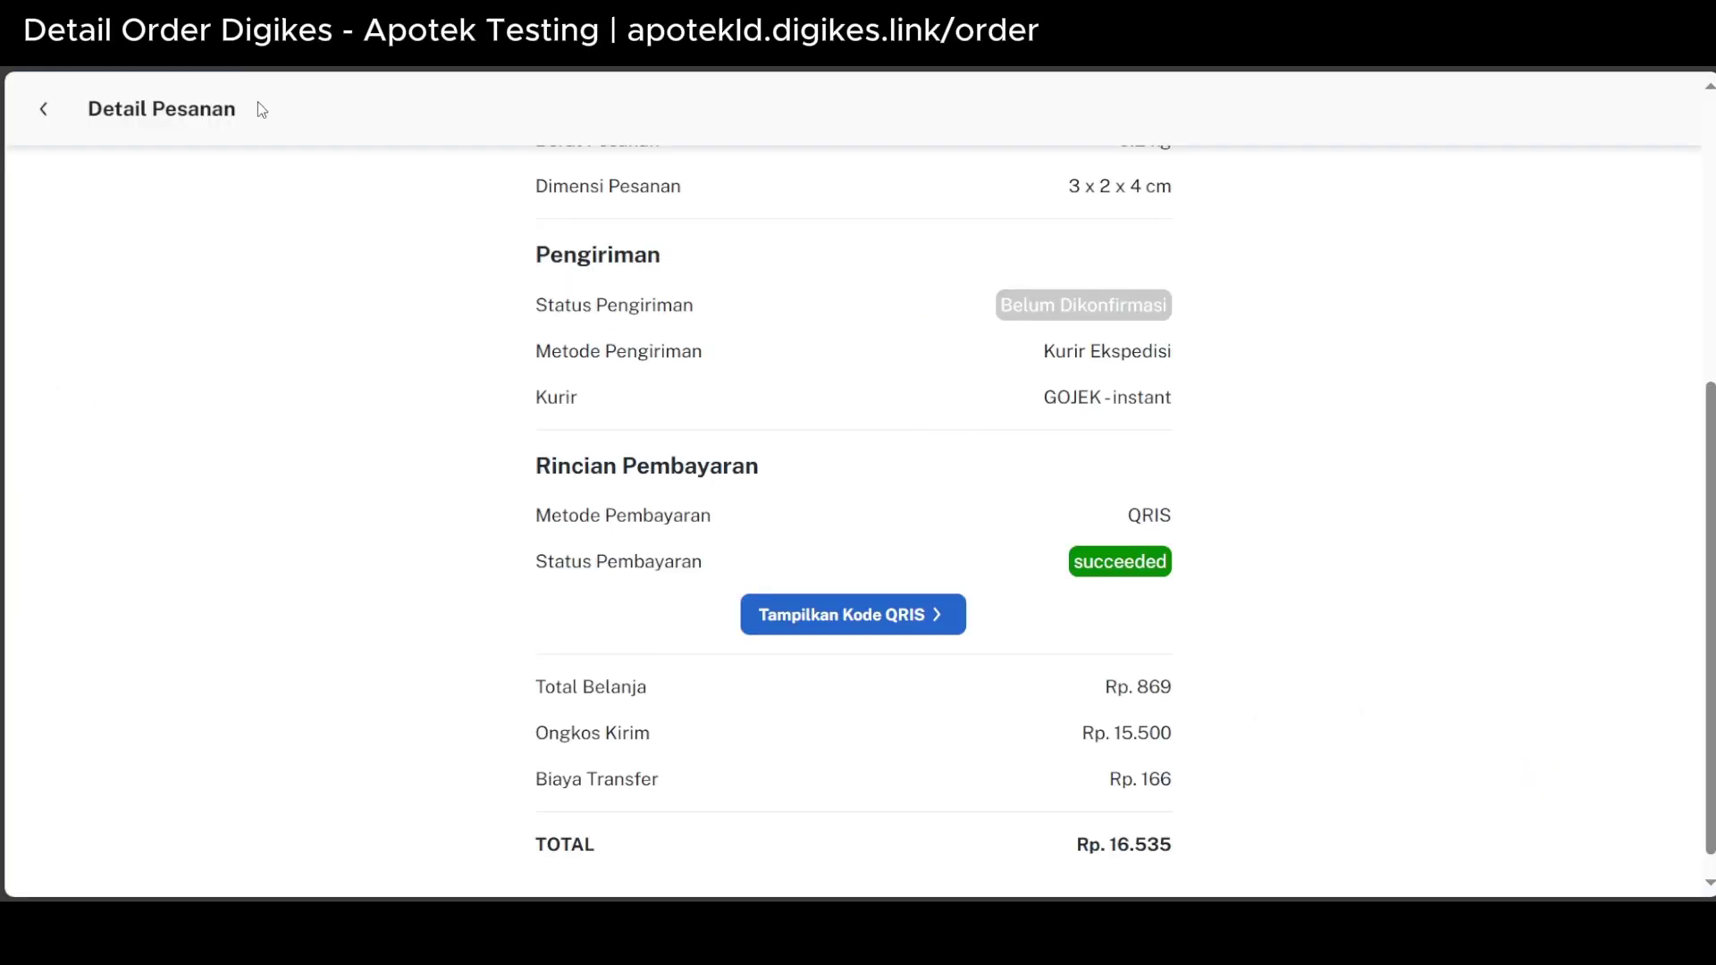
key("F5")
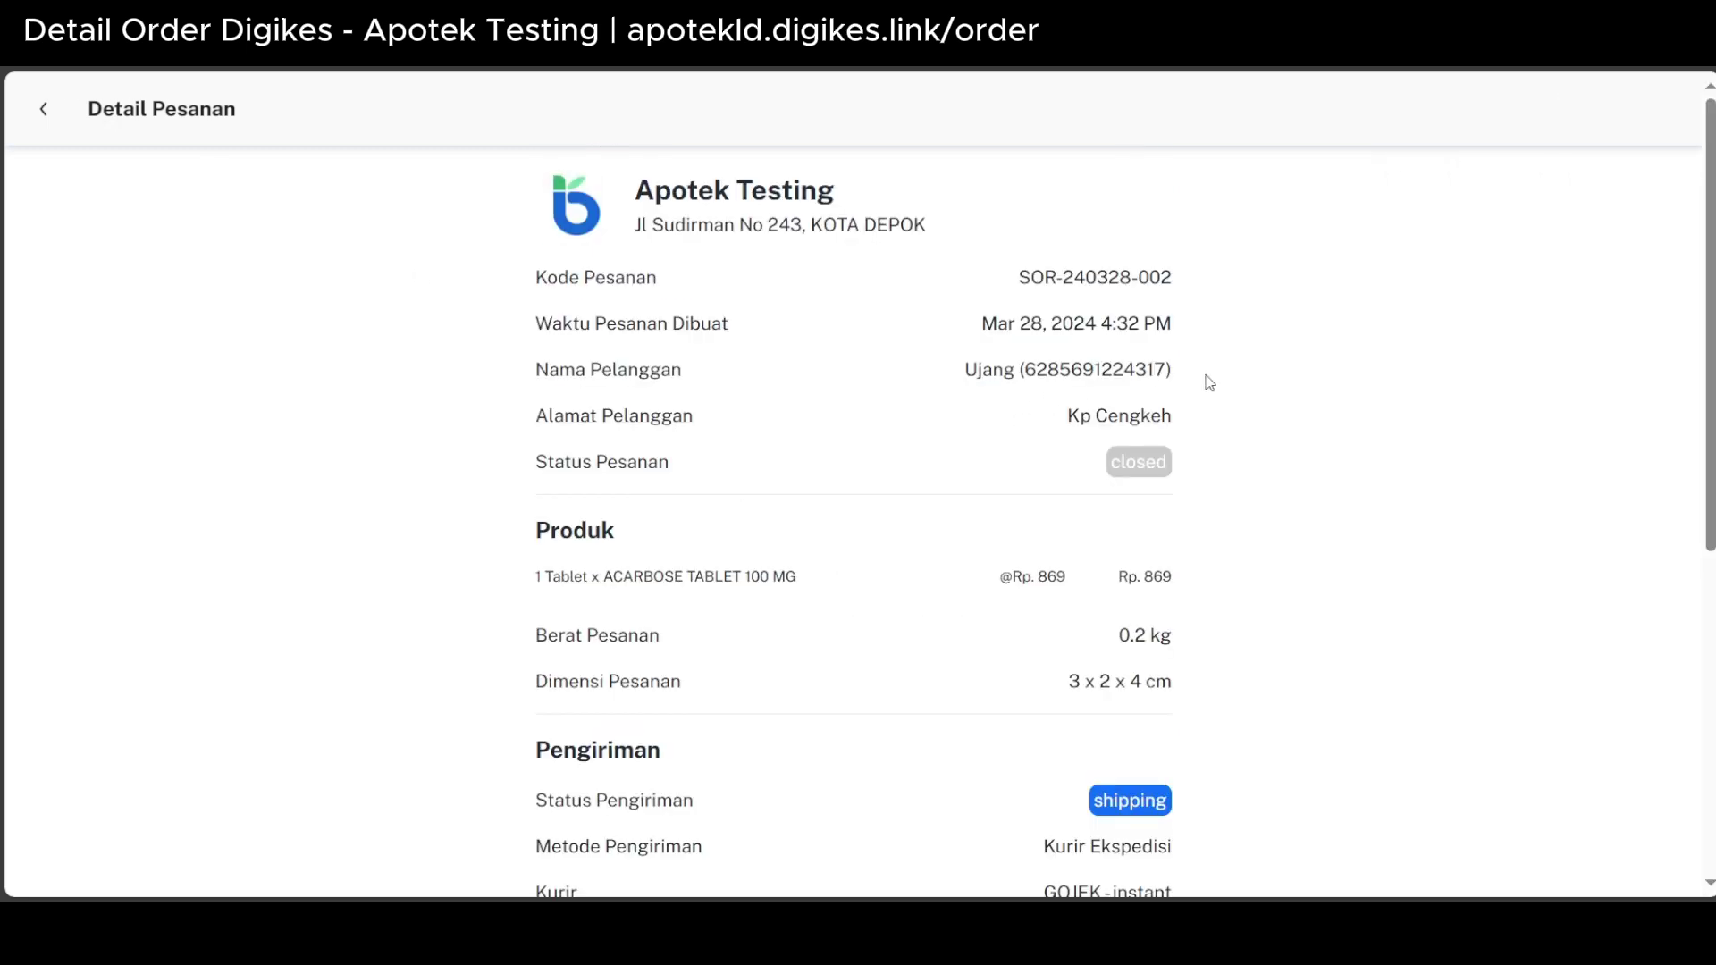
scroll(1142, 445, "down", 5)
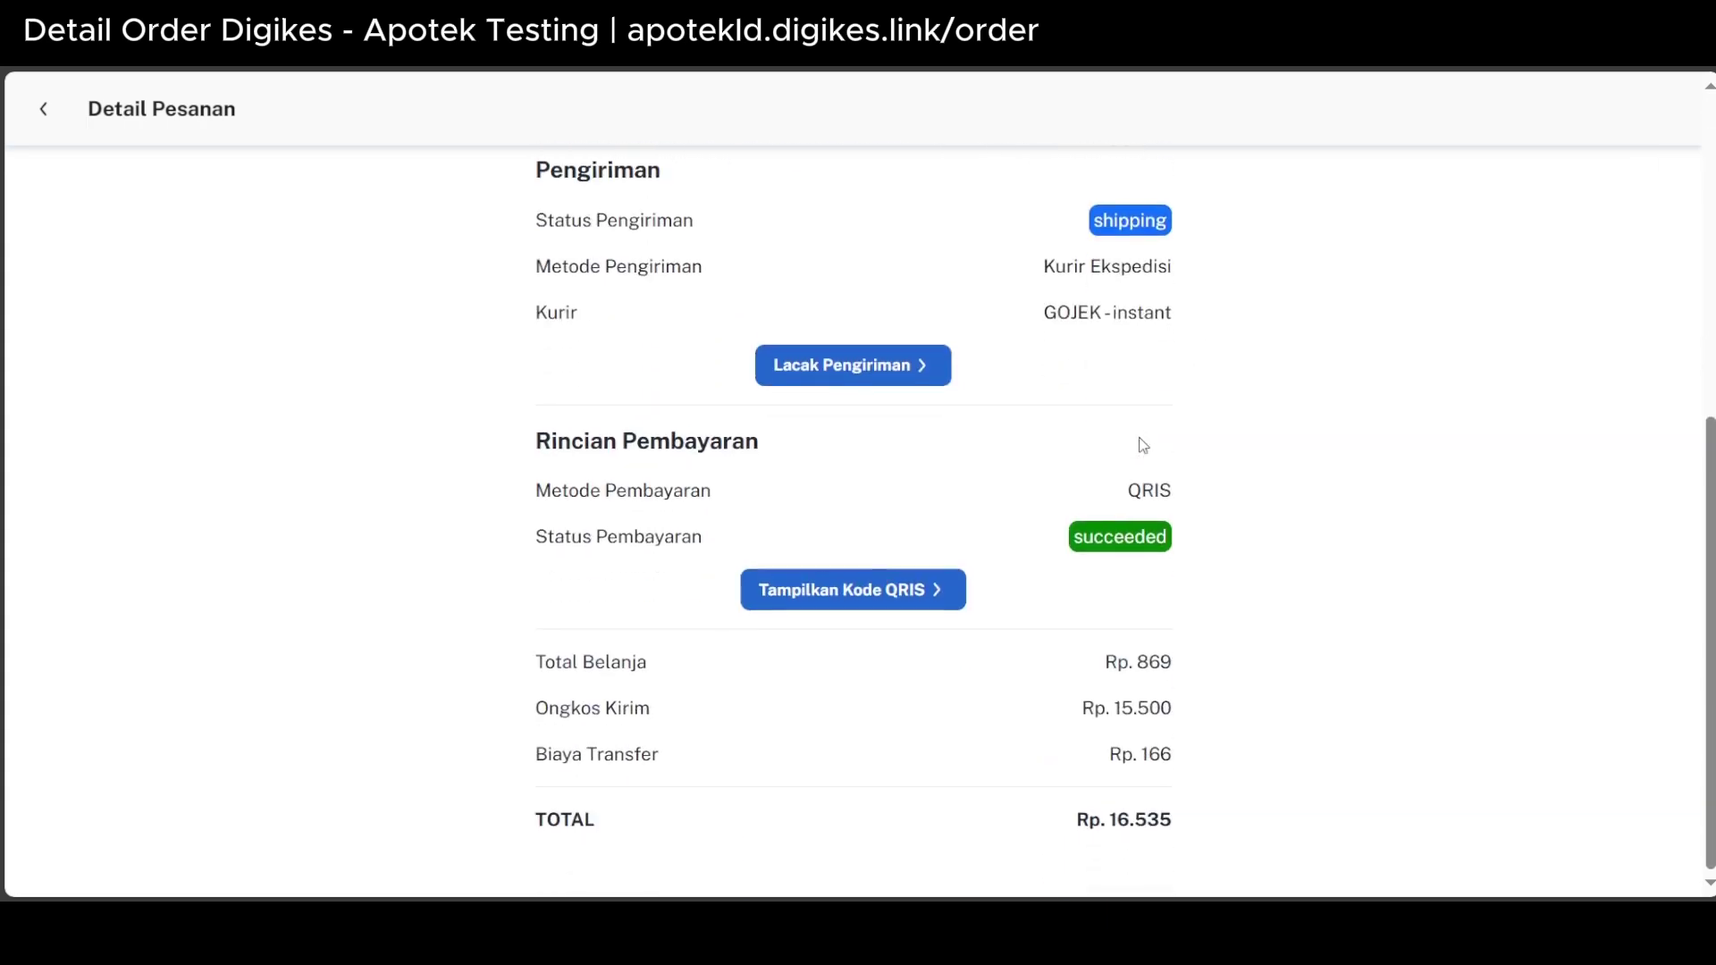
left_click(926, 373)
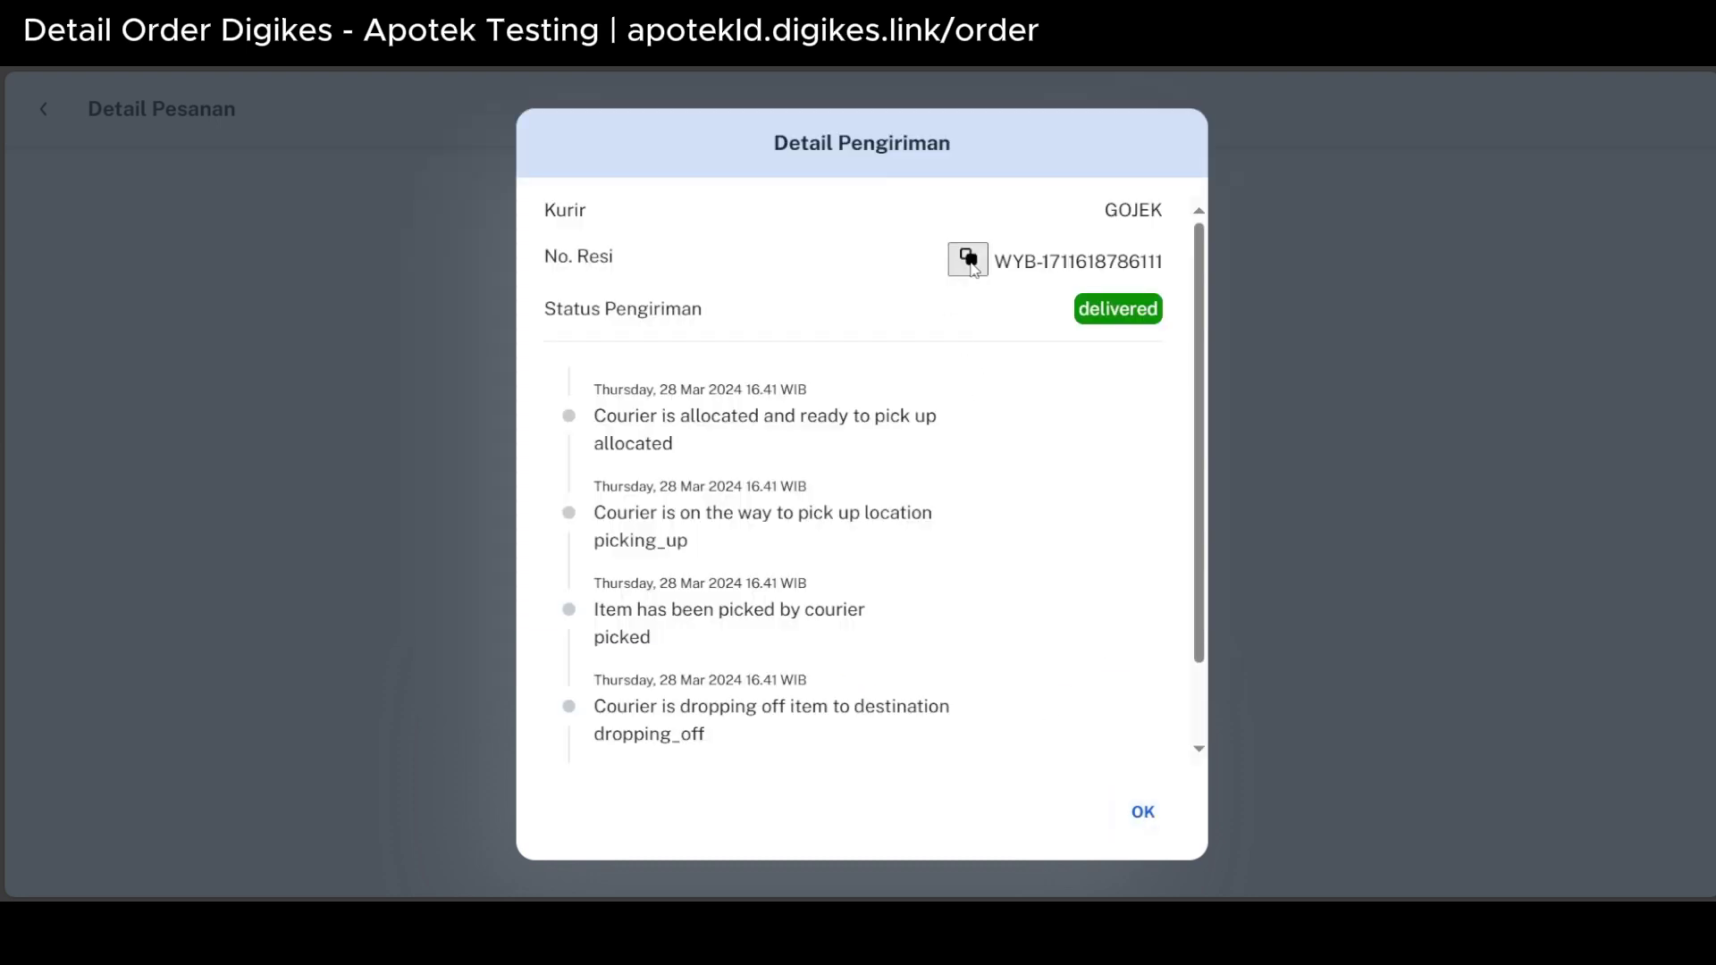
left_click(968, 261)
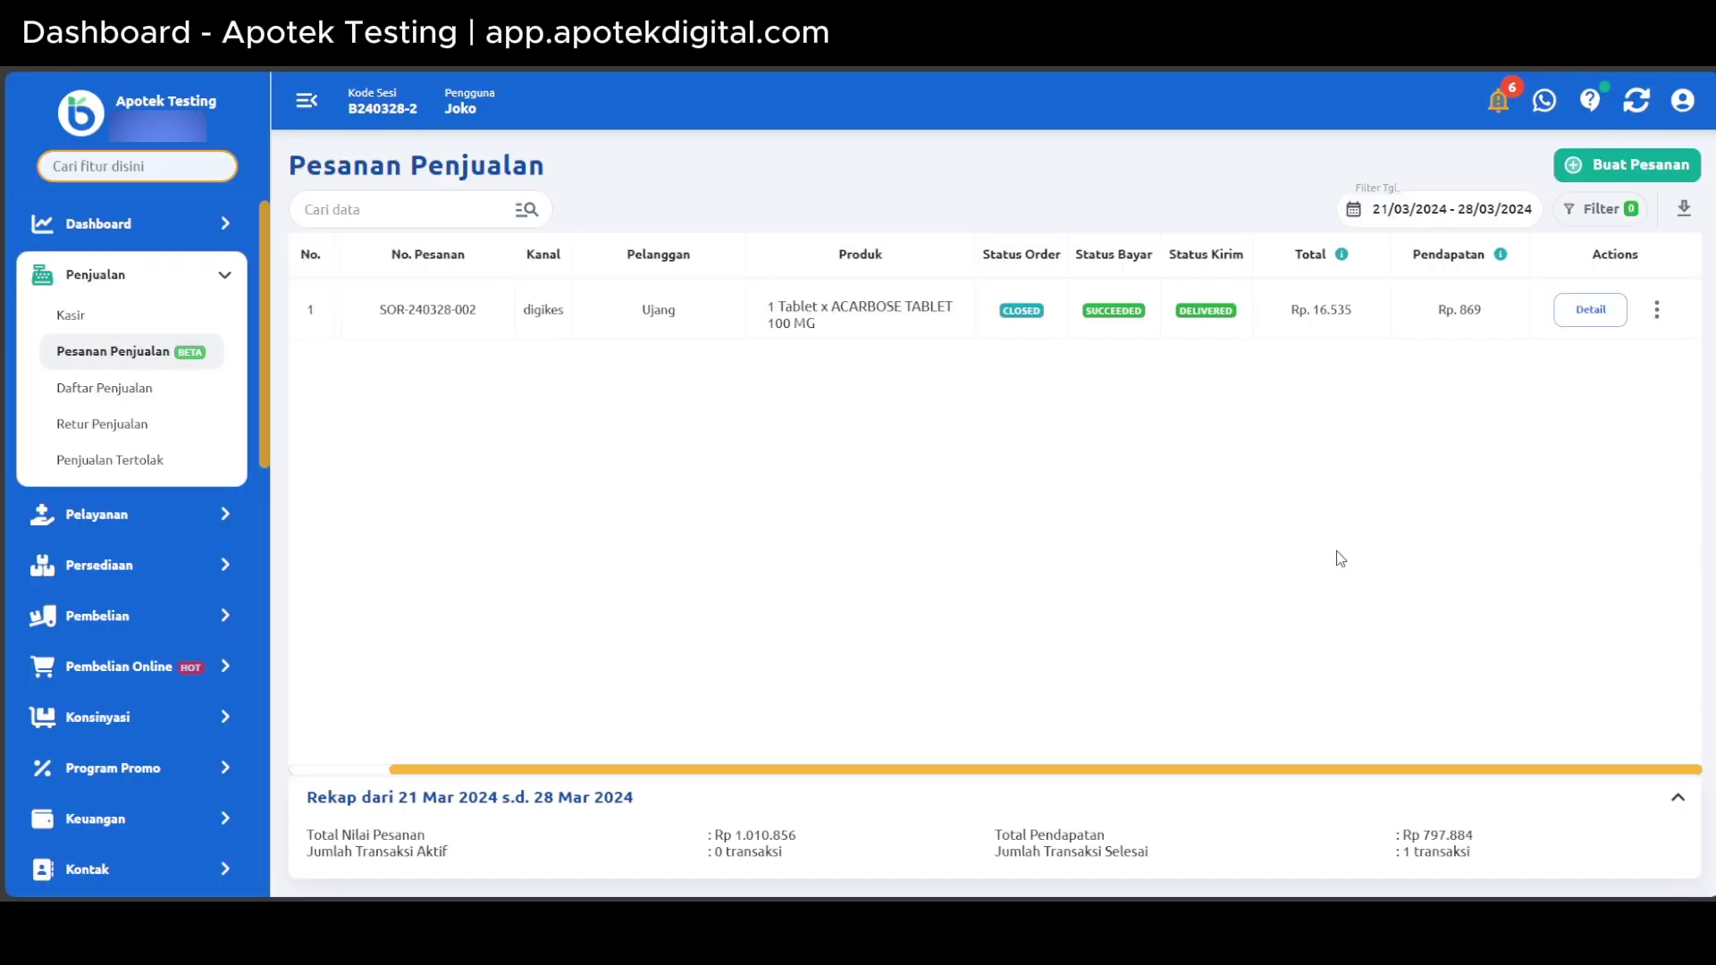
left_click(184, 396)
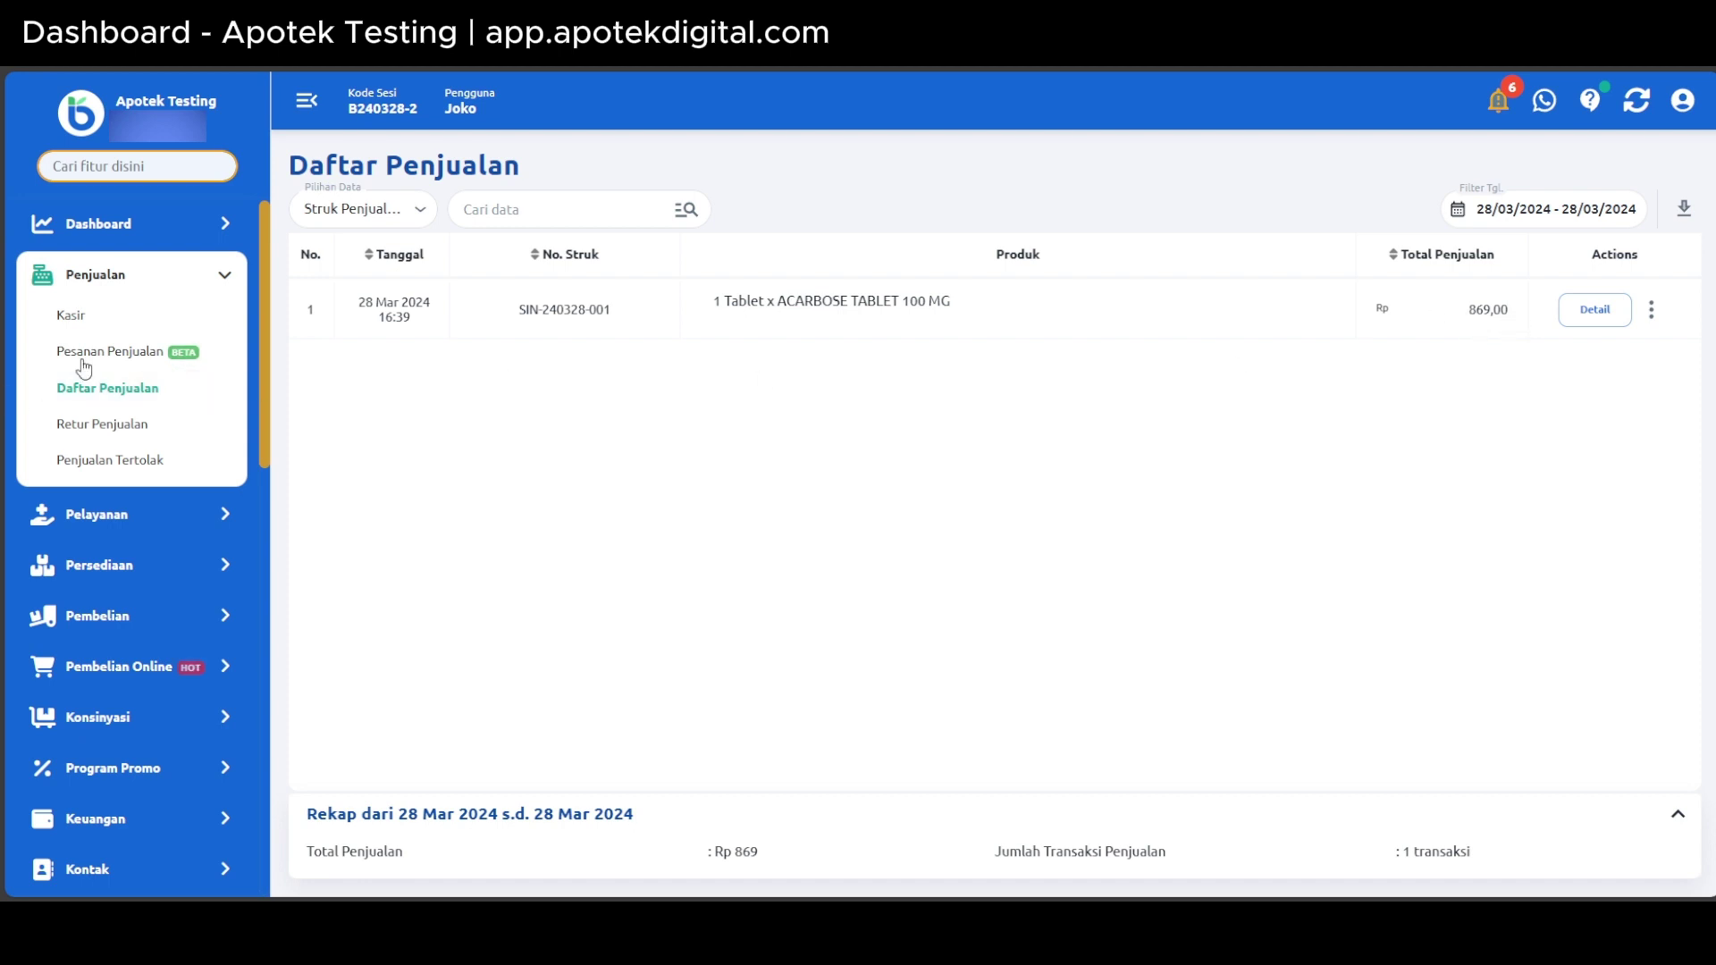
left_click(143, 359)
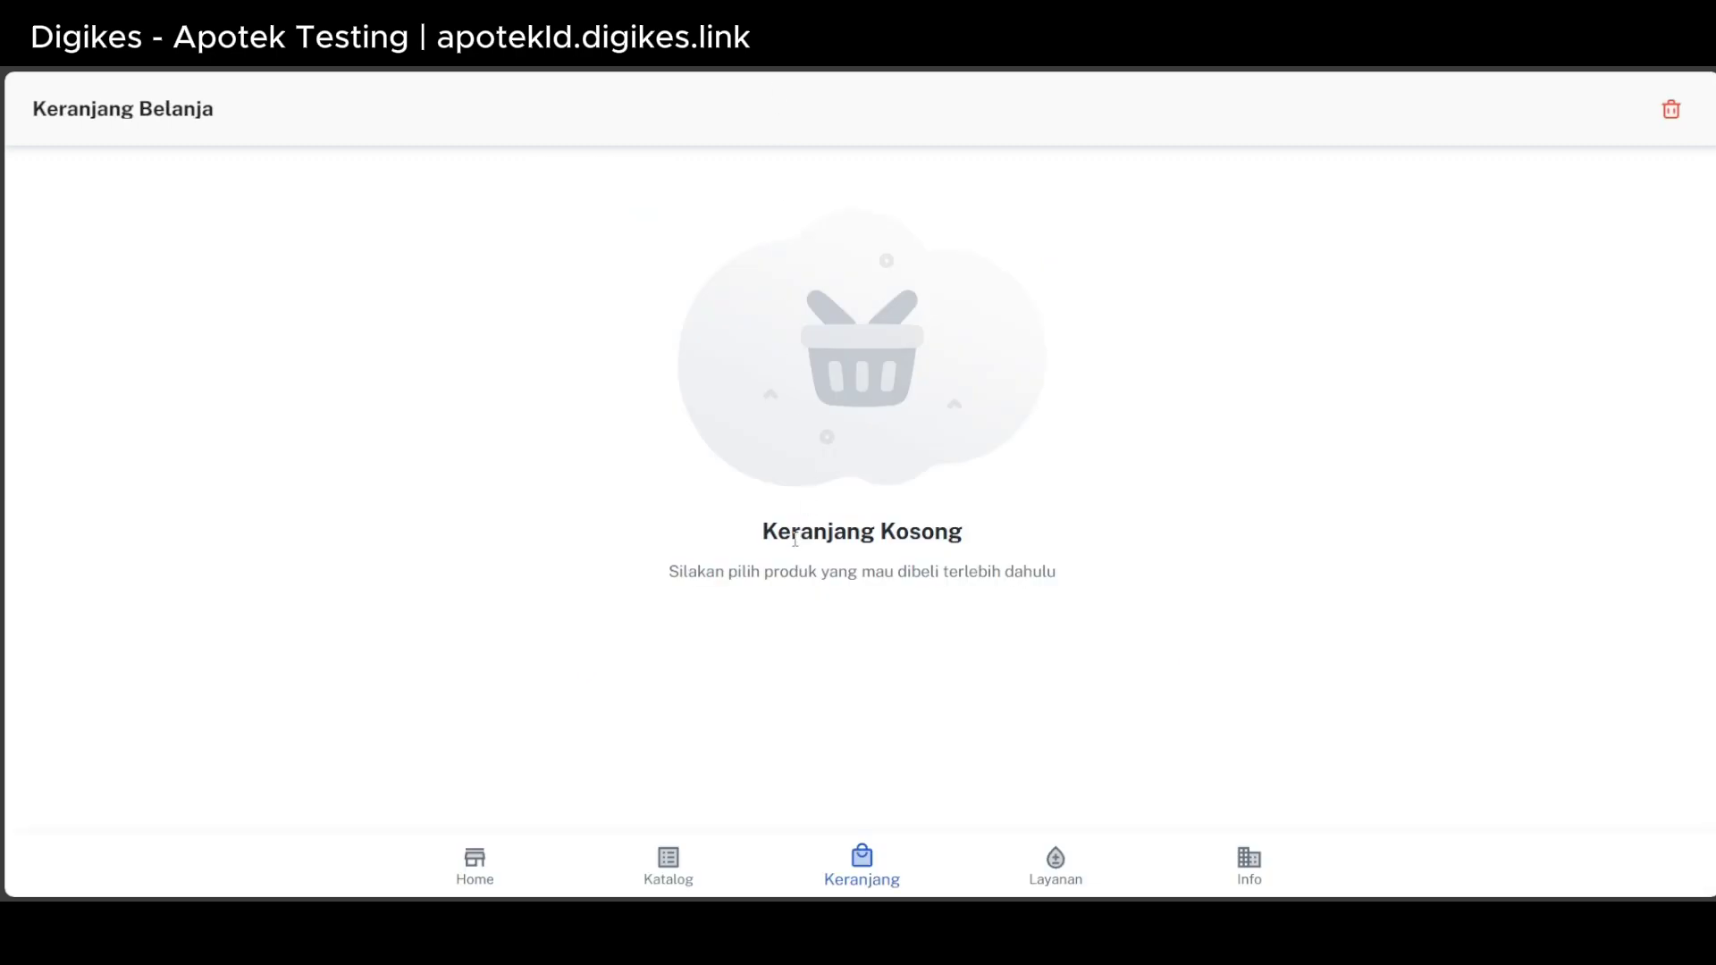
Add one ACARBOSE TABLET 100 MG from the Katalog to the cart and start an order
left_click(677, 881)
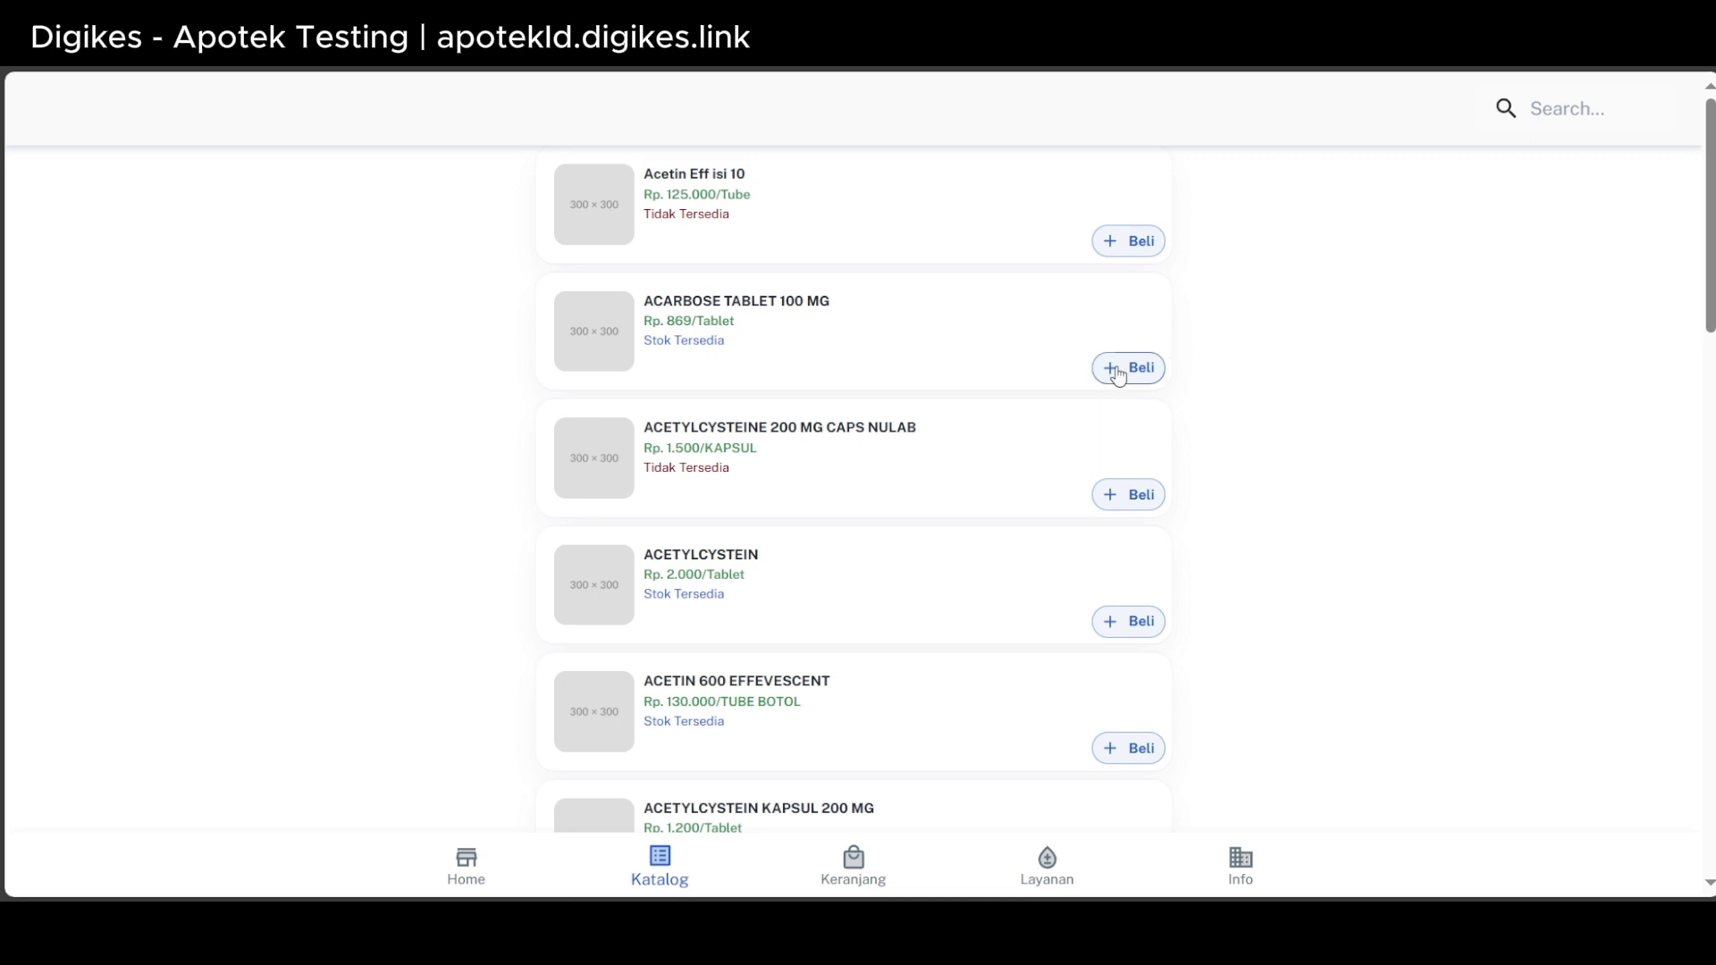
left_click(1112, 368)
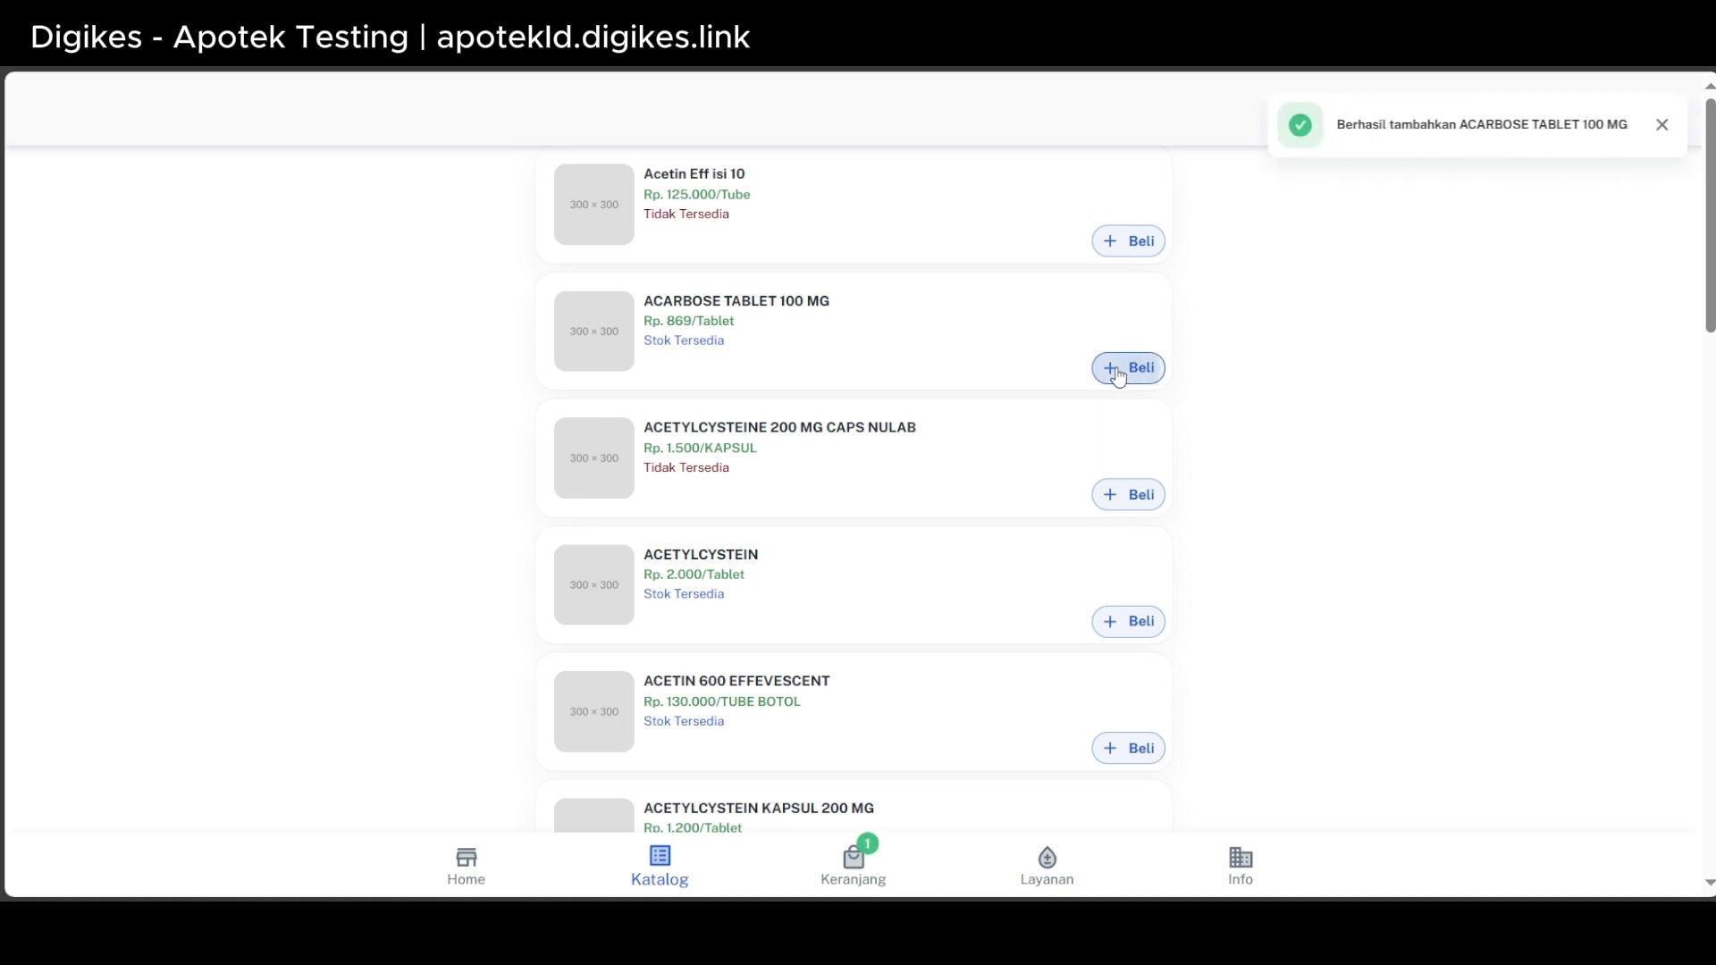
left_click(858, 880)
left_click(874, 378)
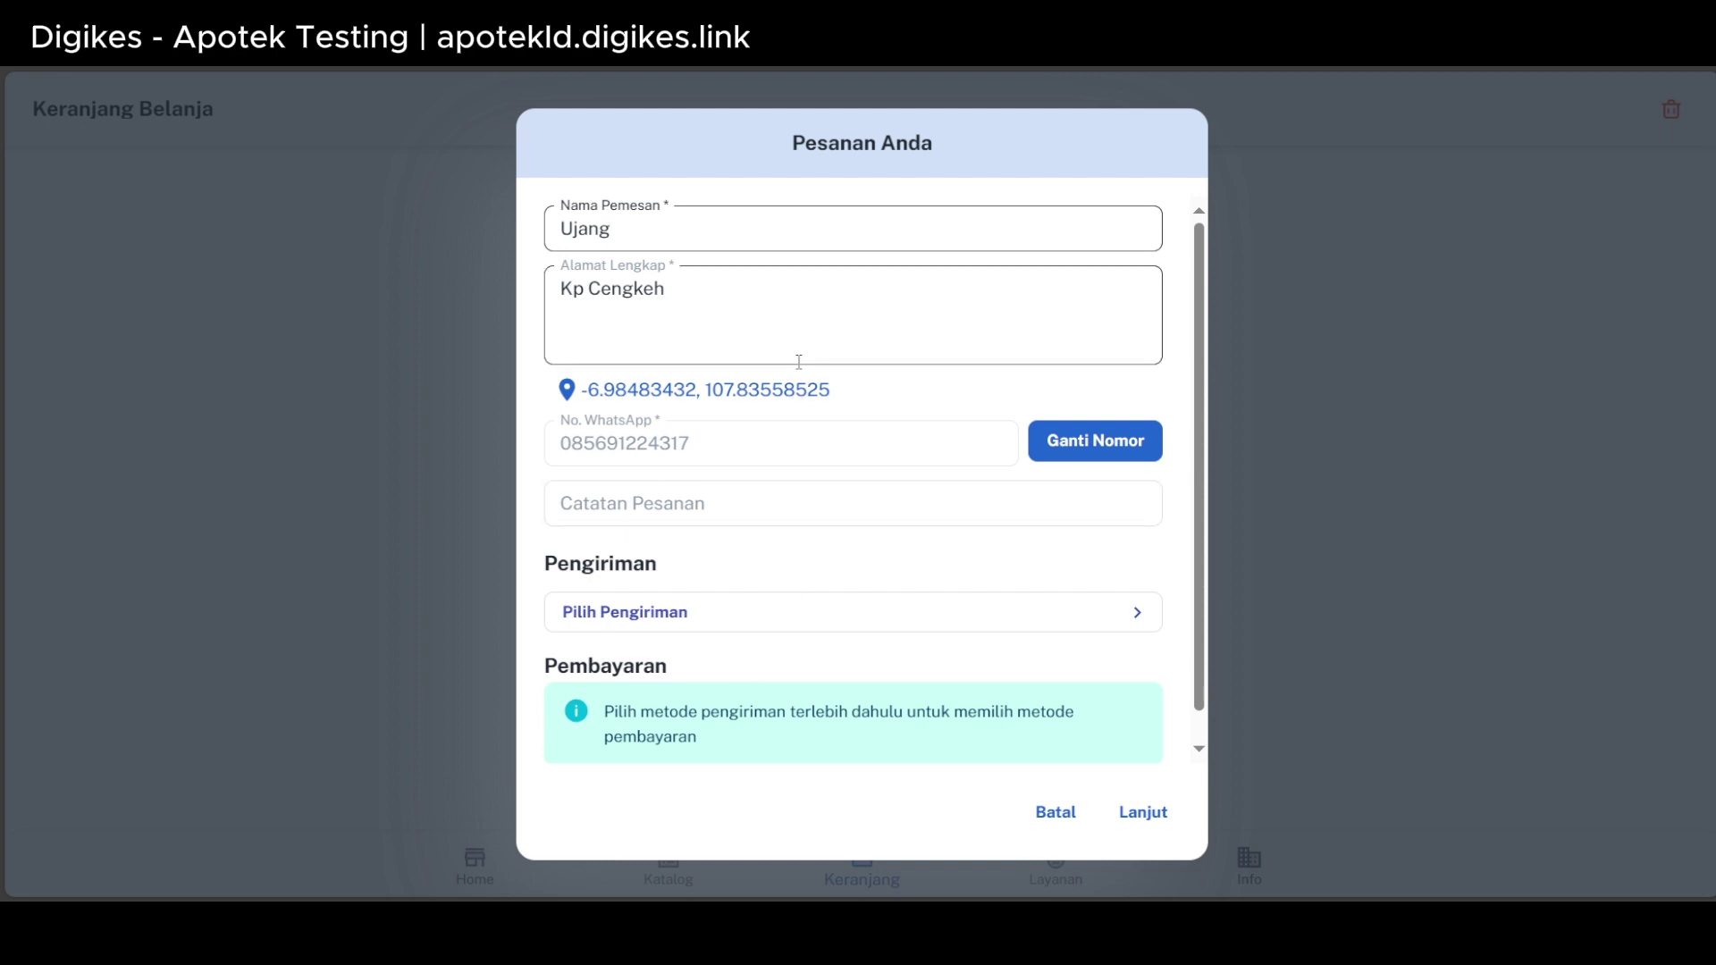
Choose Kurir Toko delivery and Transfer Manual payment, then place the Rp. 10.869 order
scroll(858, 595, "down", 1)
left_click(858, 595)
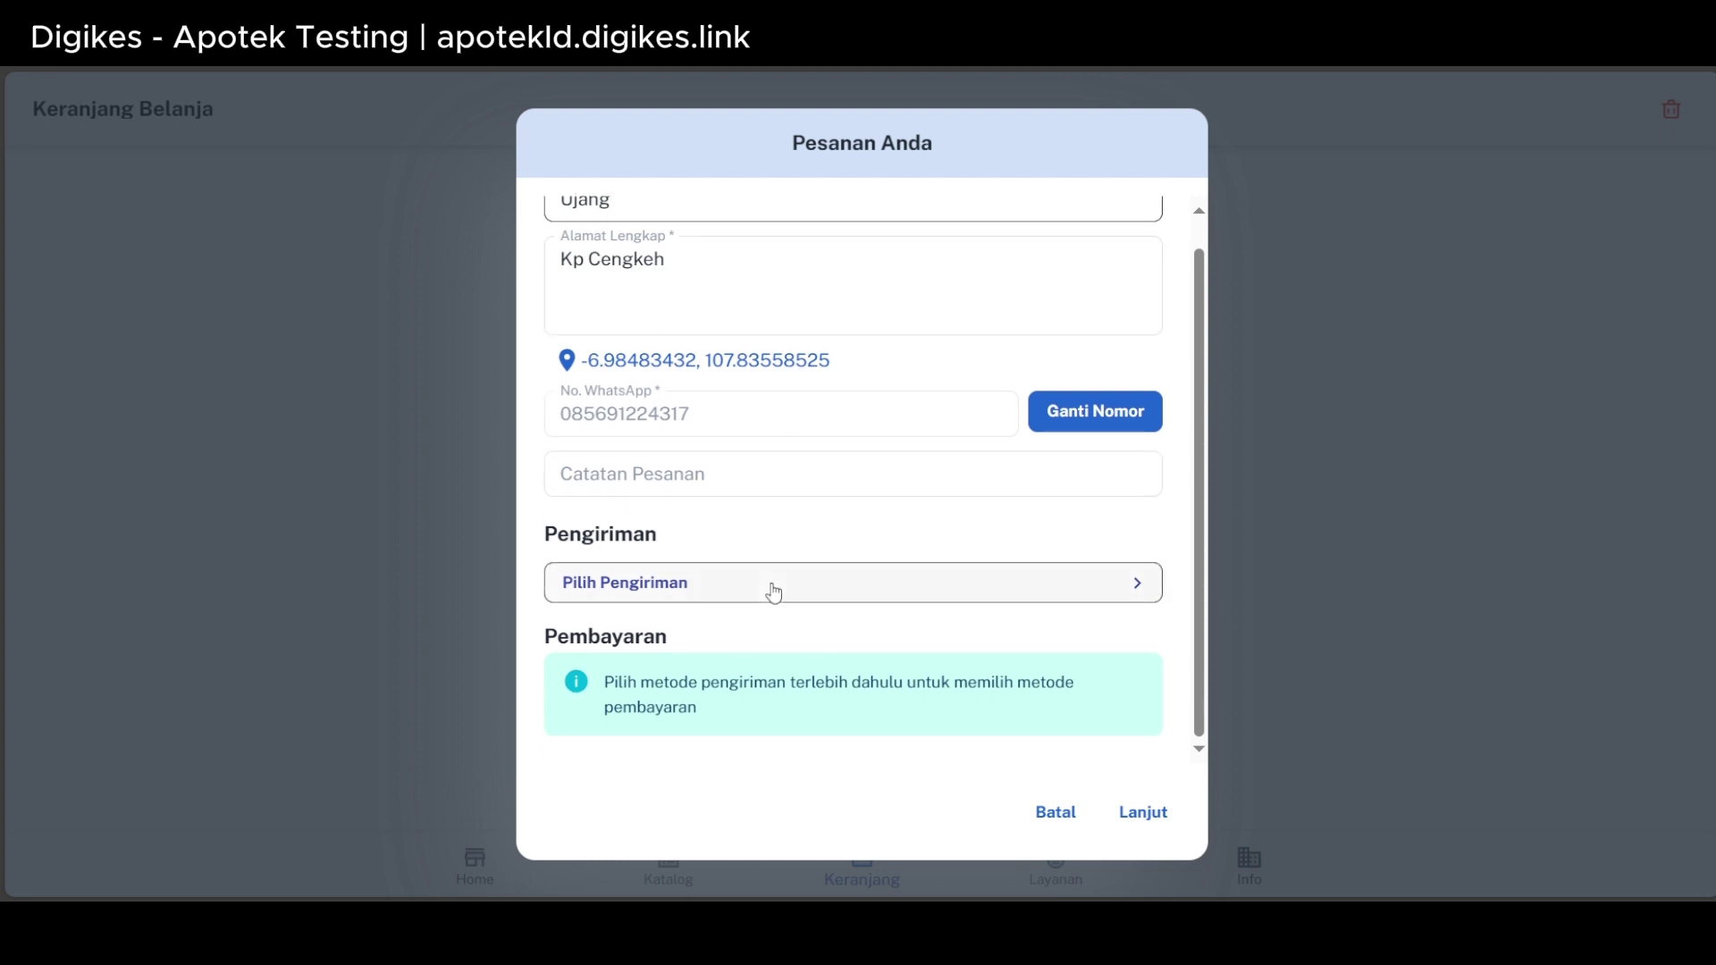
left_click(788, 353)
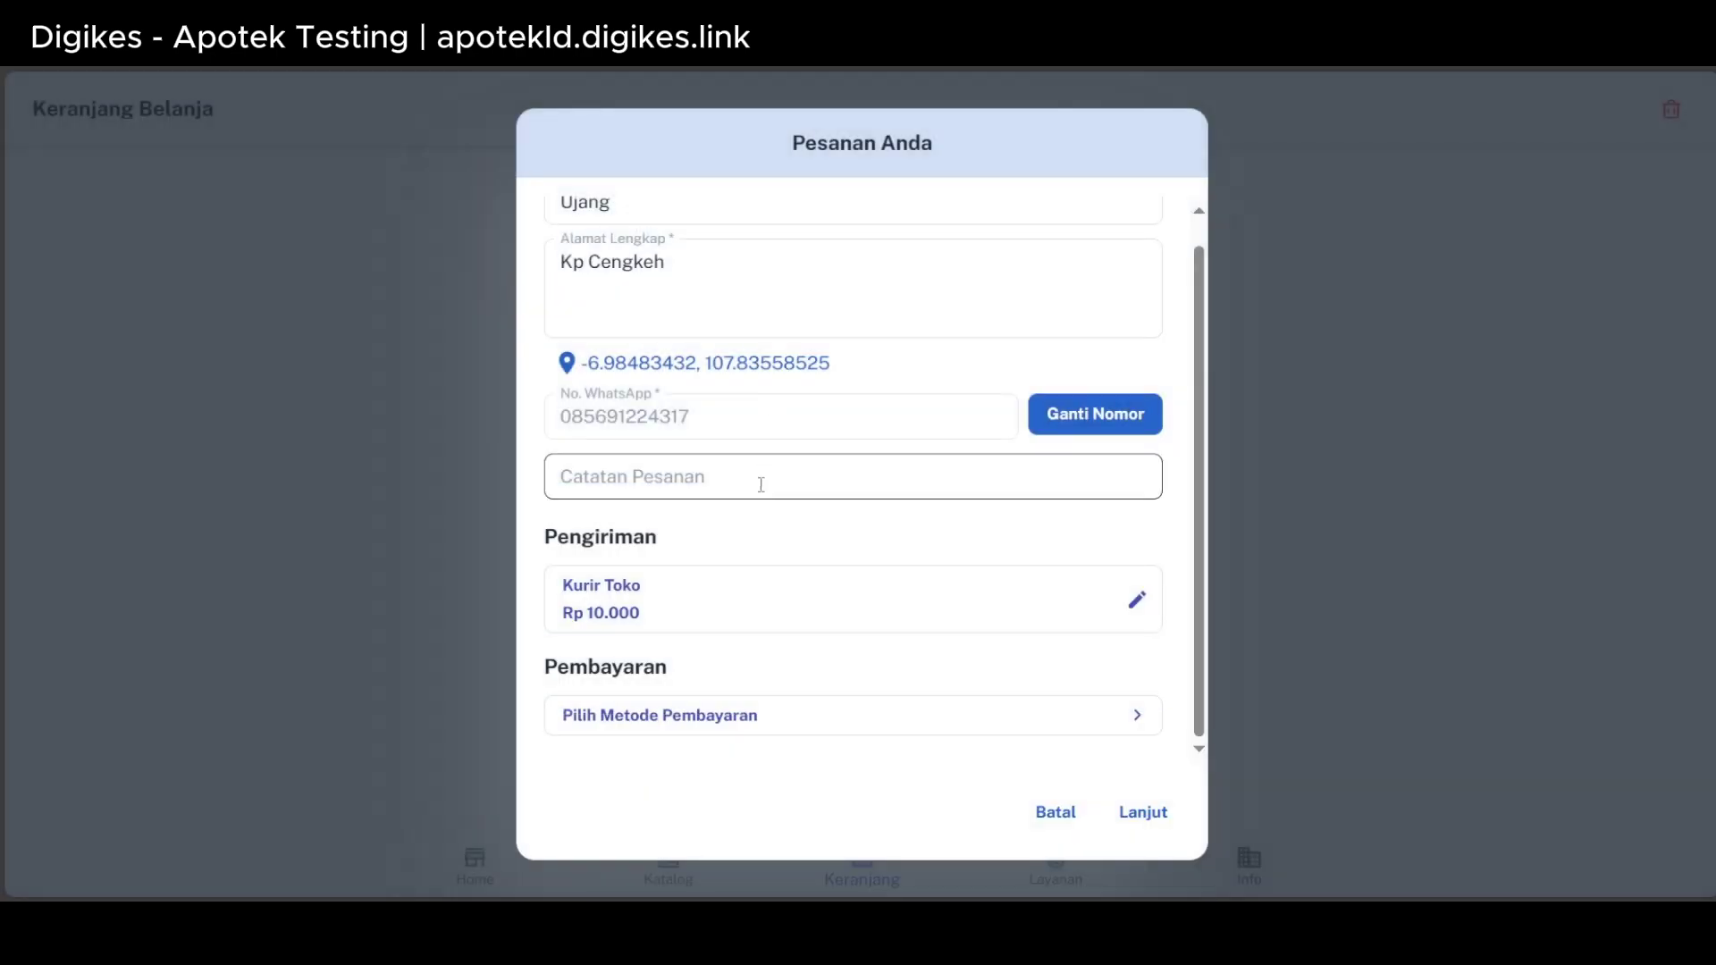
left_click(873, 707)
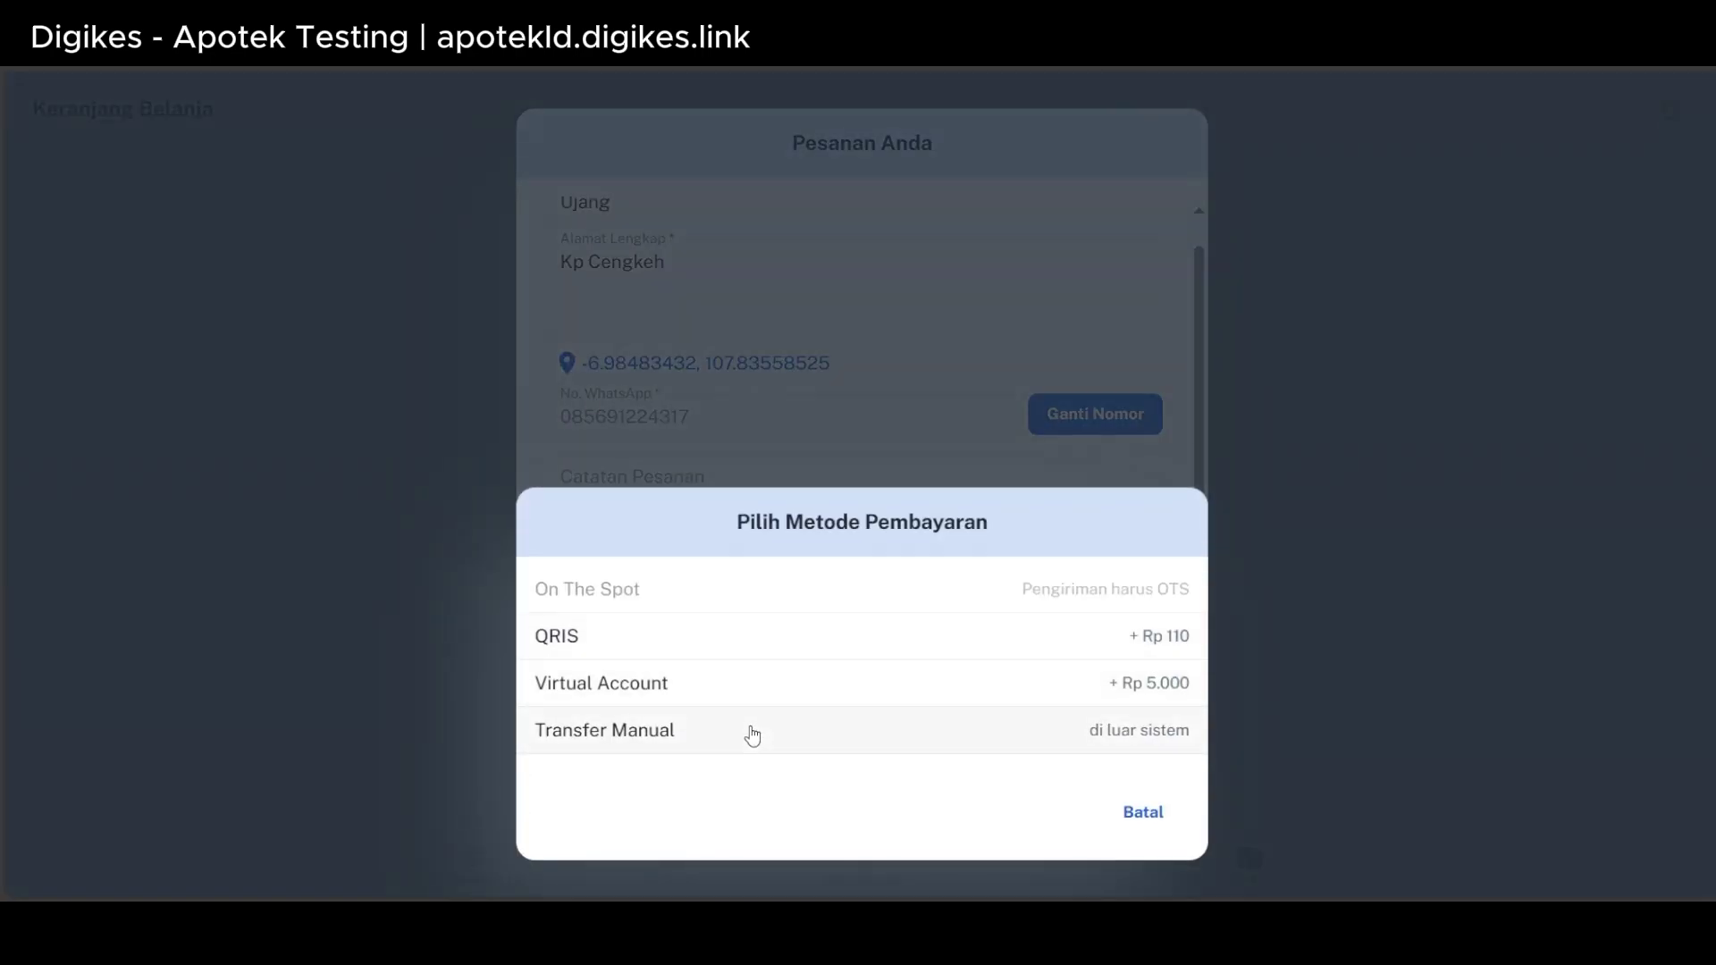
left_click(751, 730)
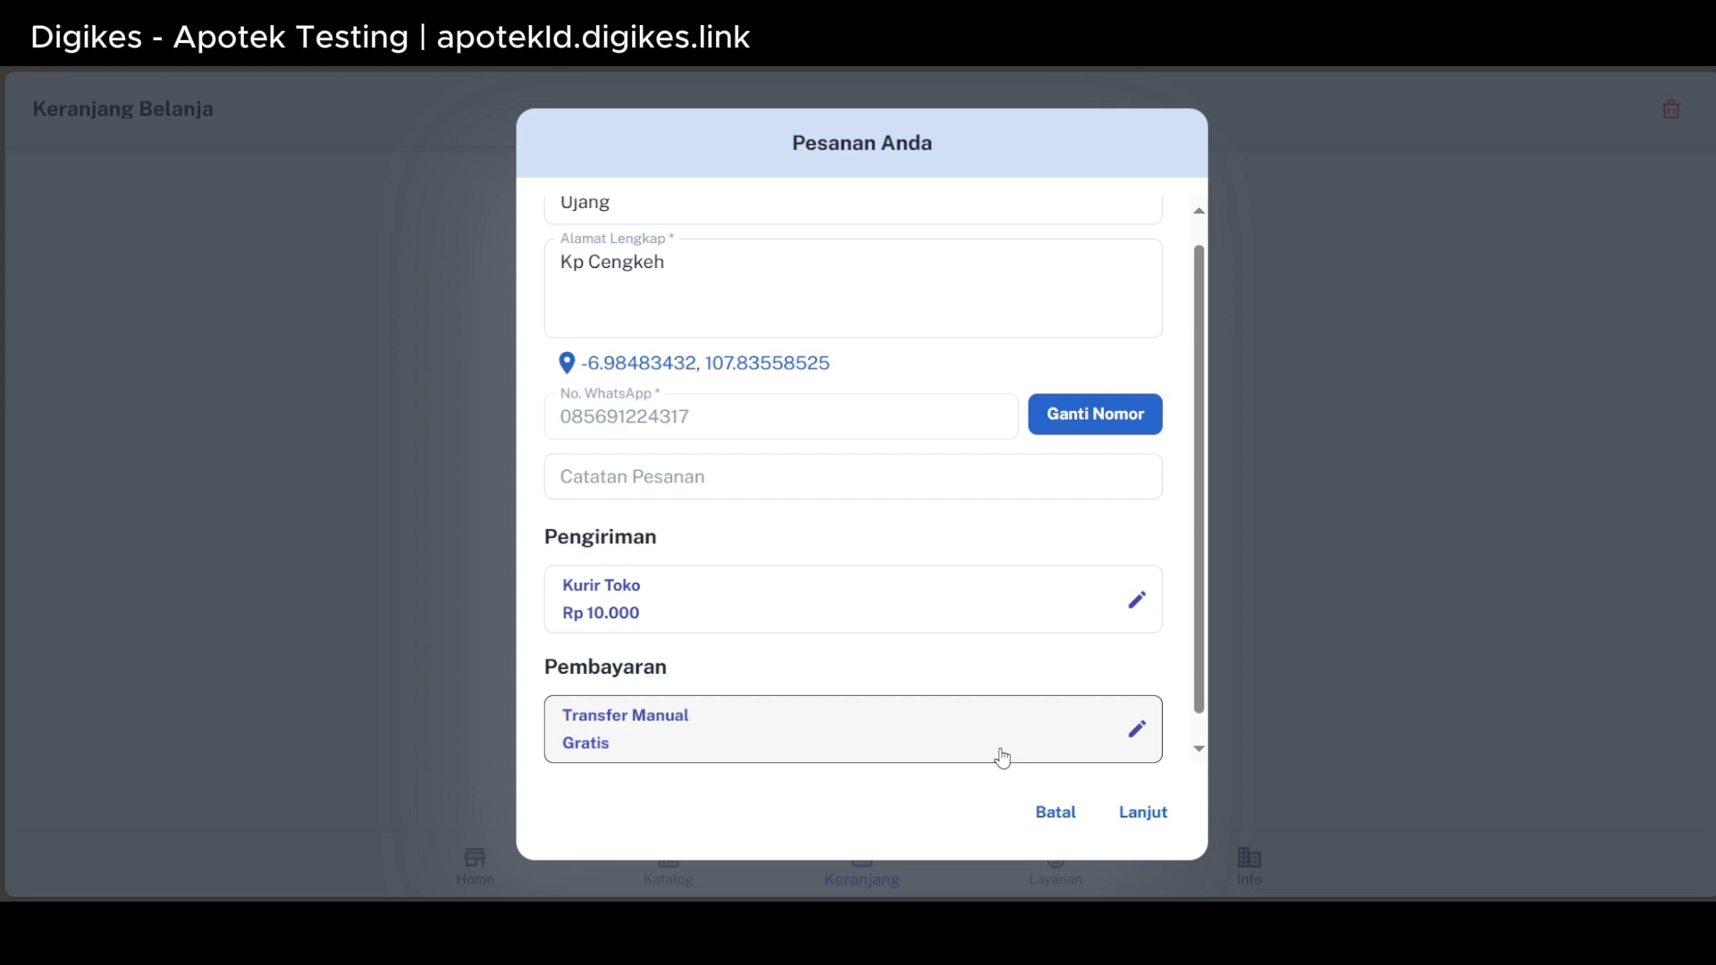
left_click(1150, 809)
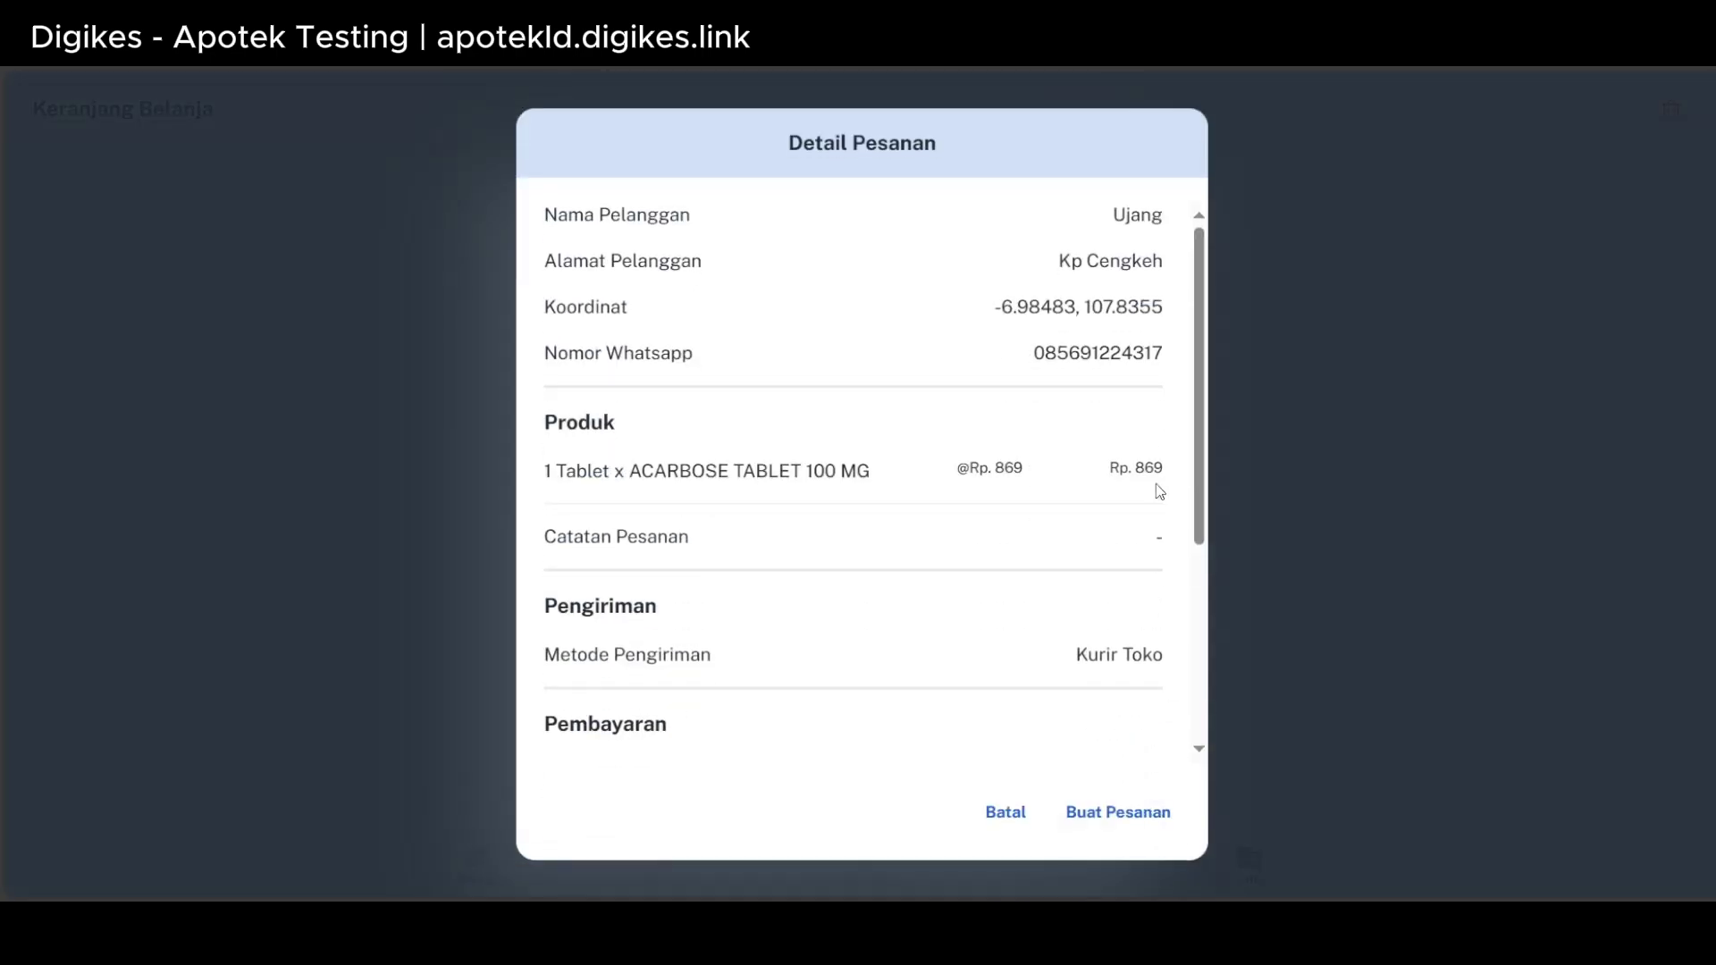
scroll(1205, 392, "down", 4)
left_click(1135, 813)
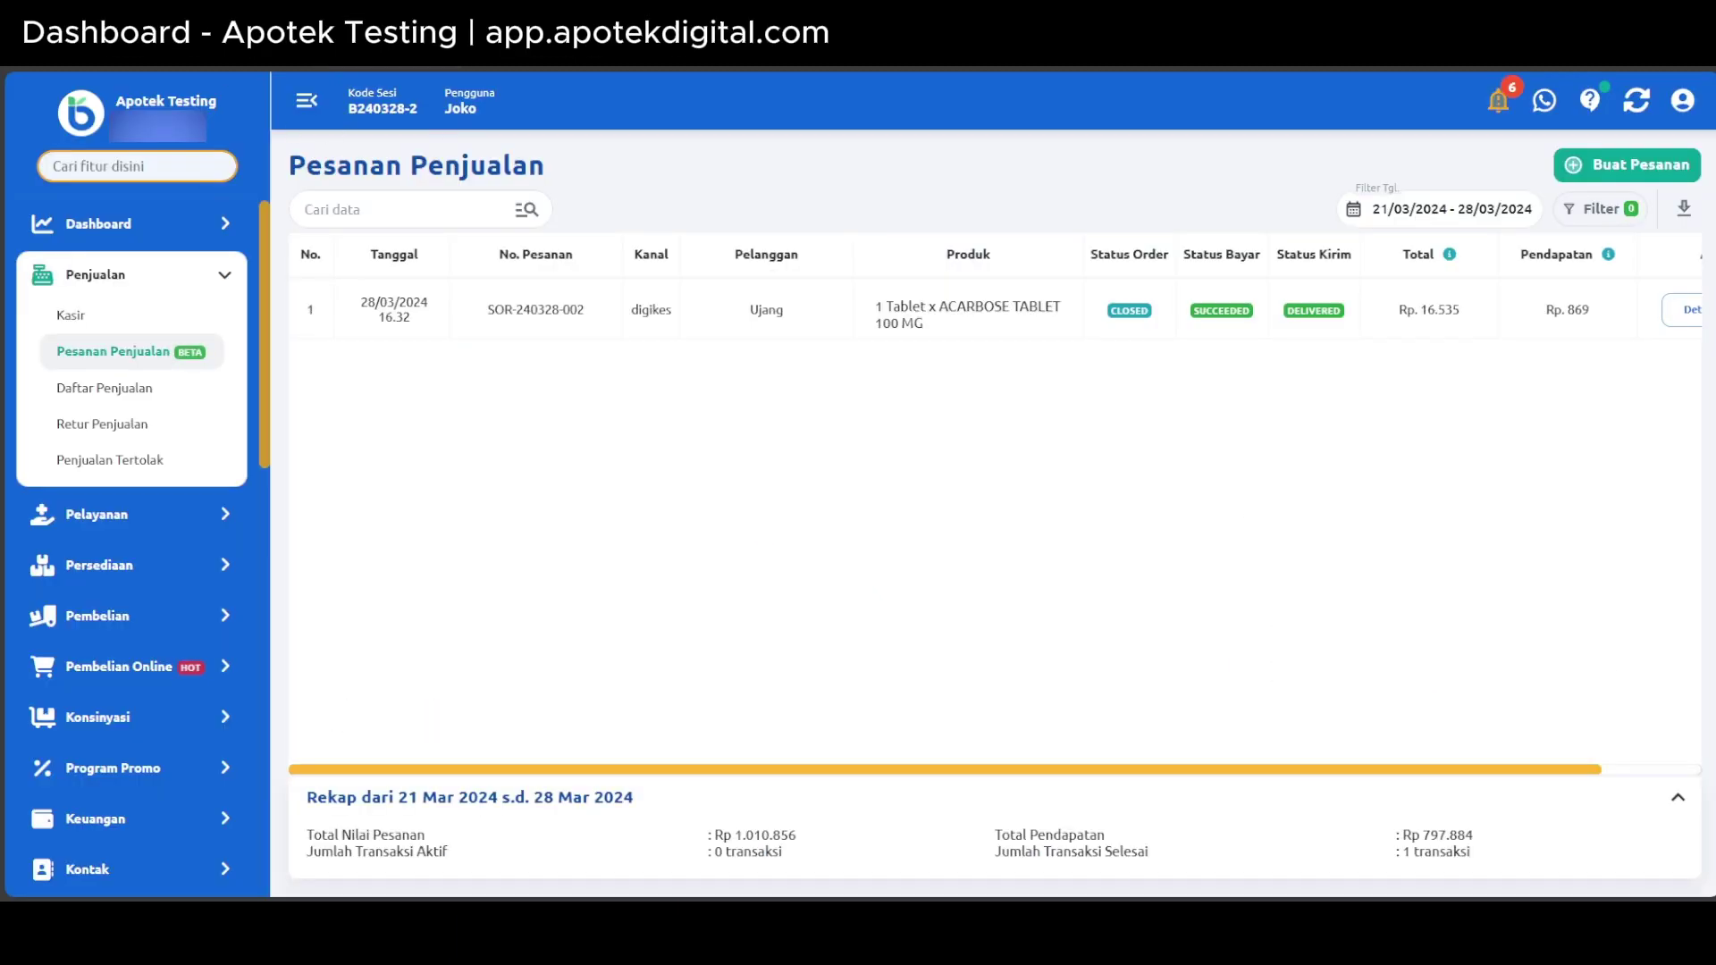
Refresh the Pesanan Penjualan list and bring the new order's action buttons into view
left_click(134, 387)
left_click(135, 358)
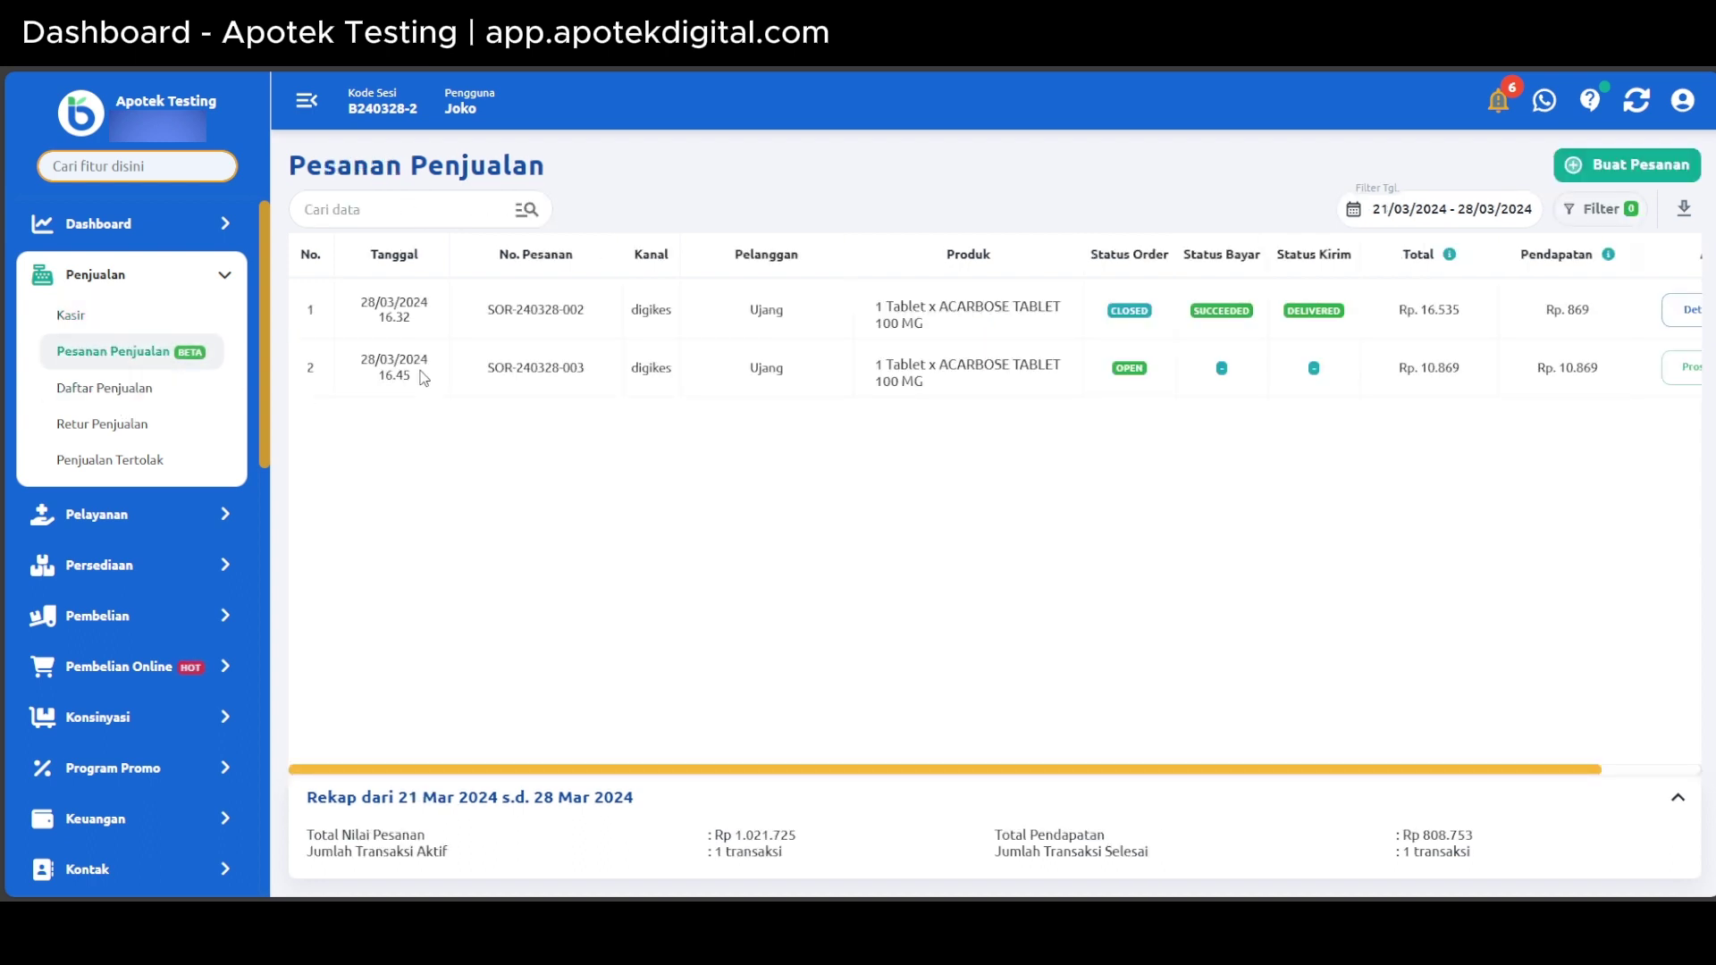
double_click(930, 763)
left_click_drag(983, 771, 1391, 758)
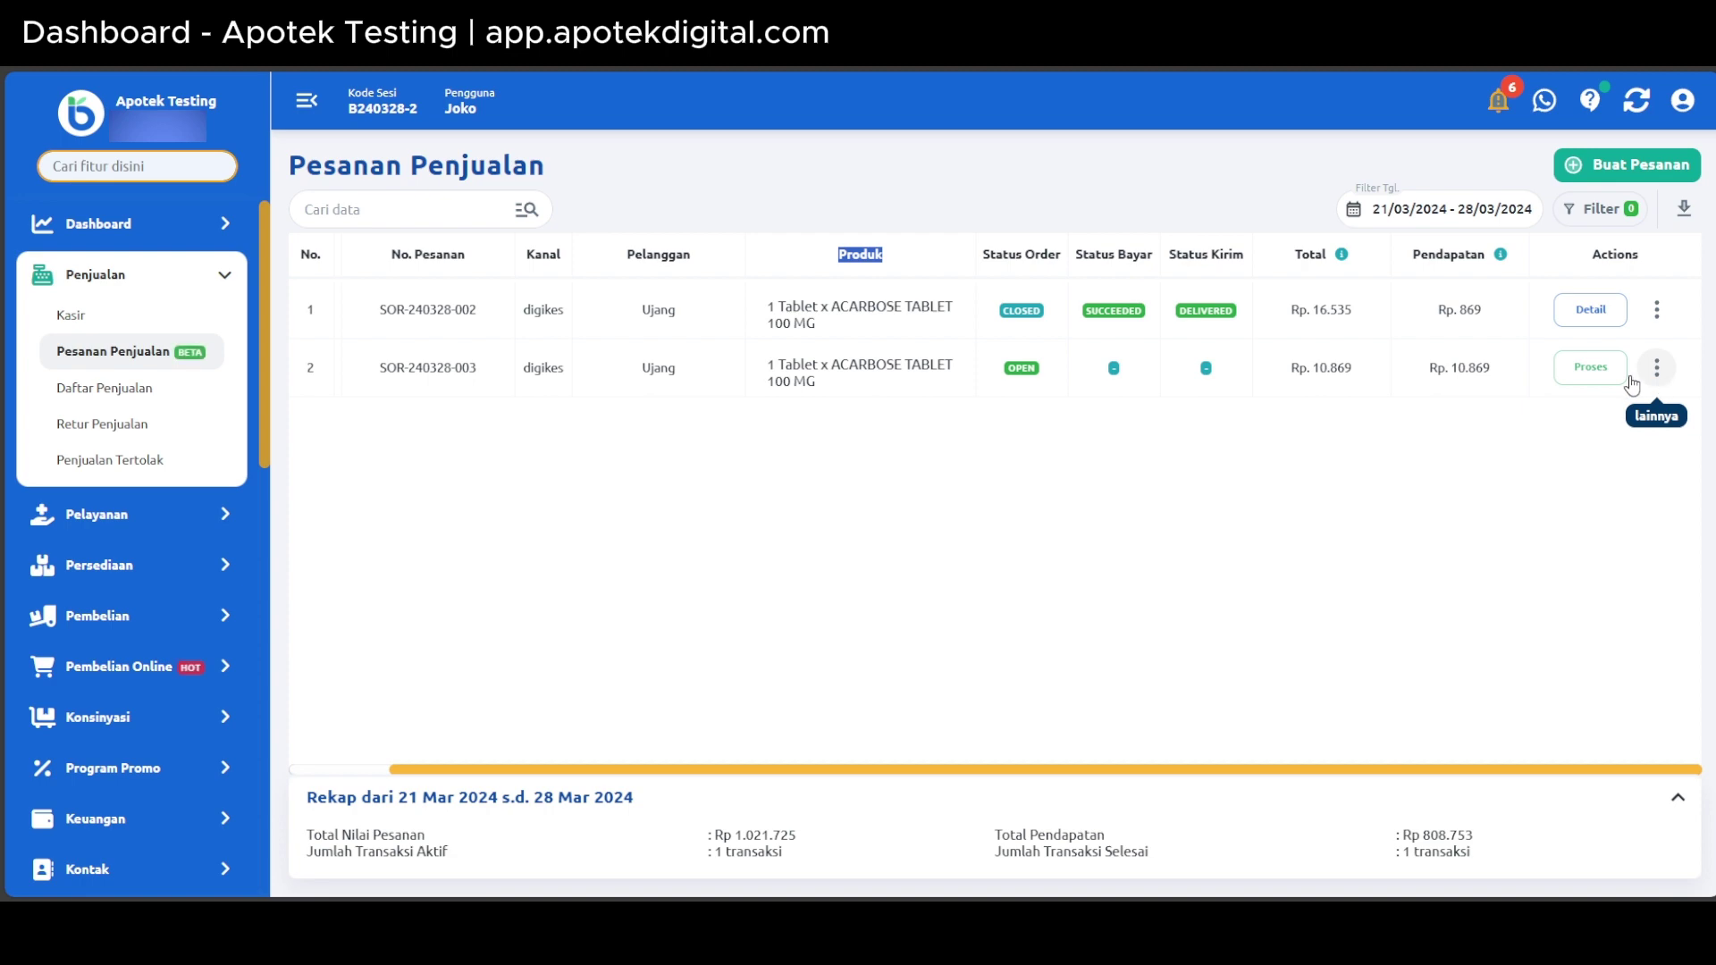
Mark order SOR-240328-003 as correct (Pesanan sudah sesuai) and process it
left_click(1591, 367)
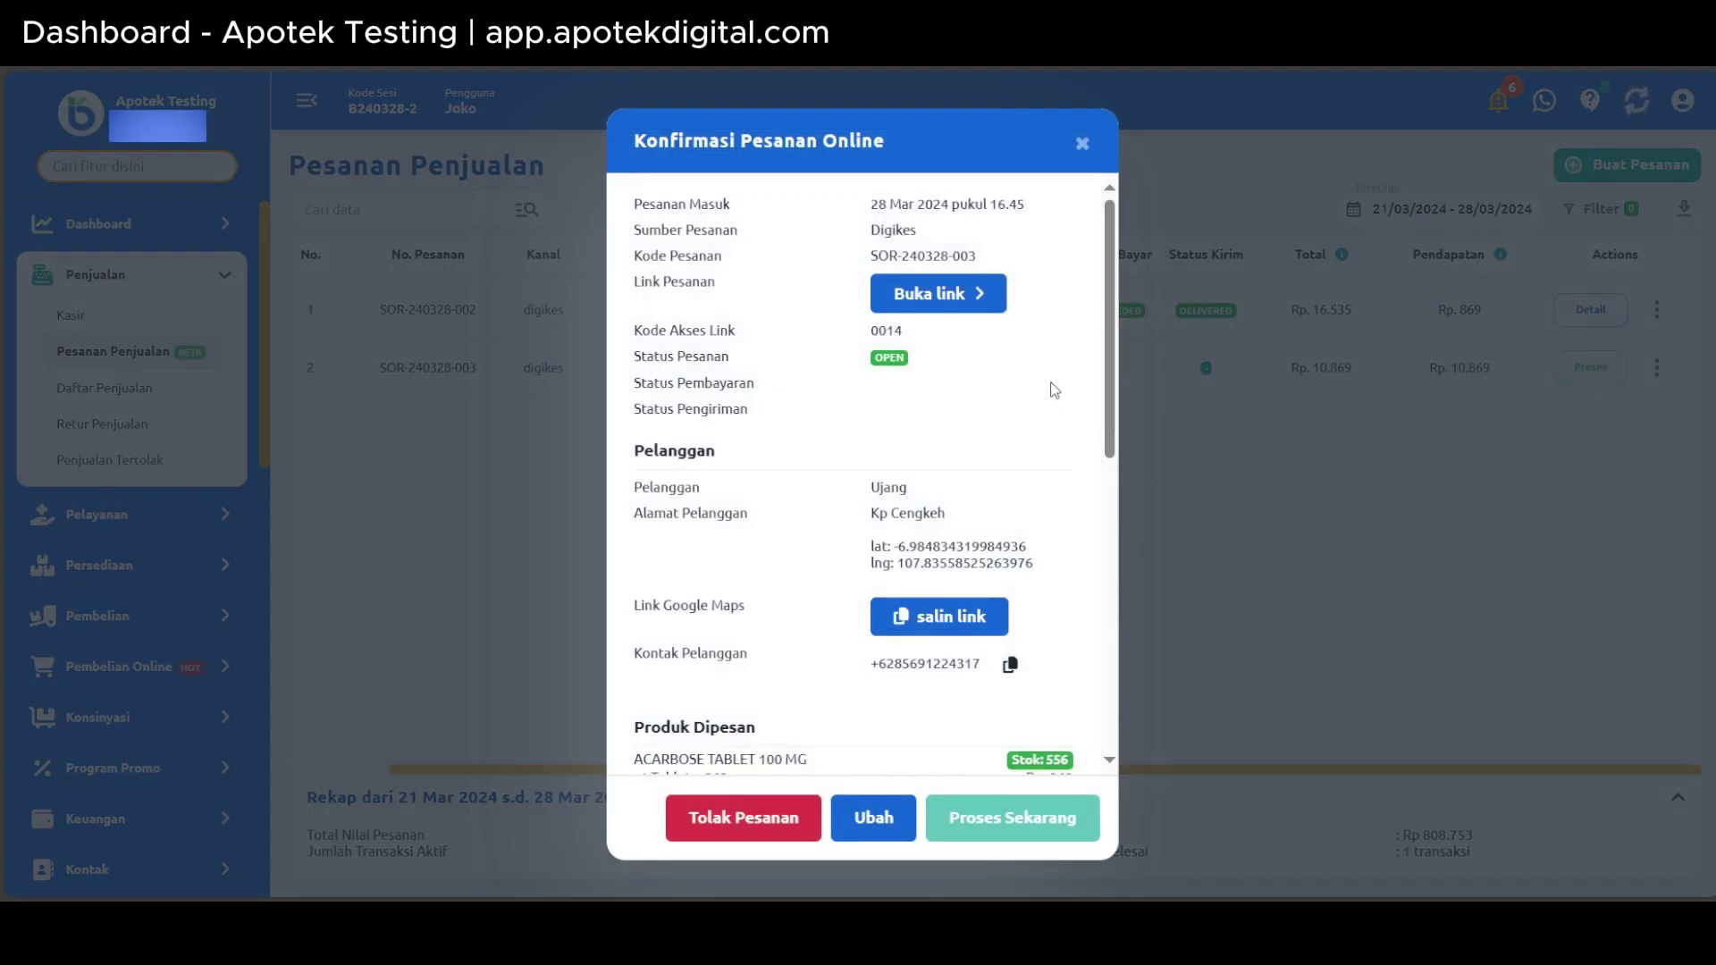
left_click_drag(1109, 324, 1105, 653)
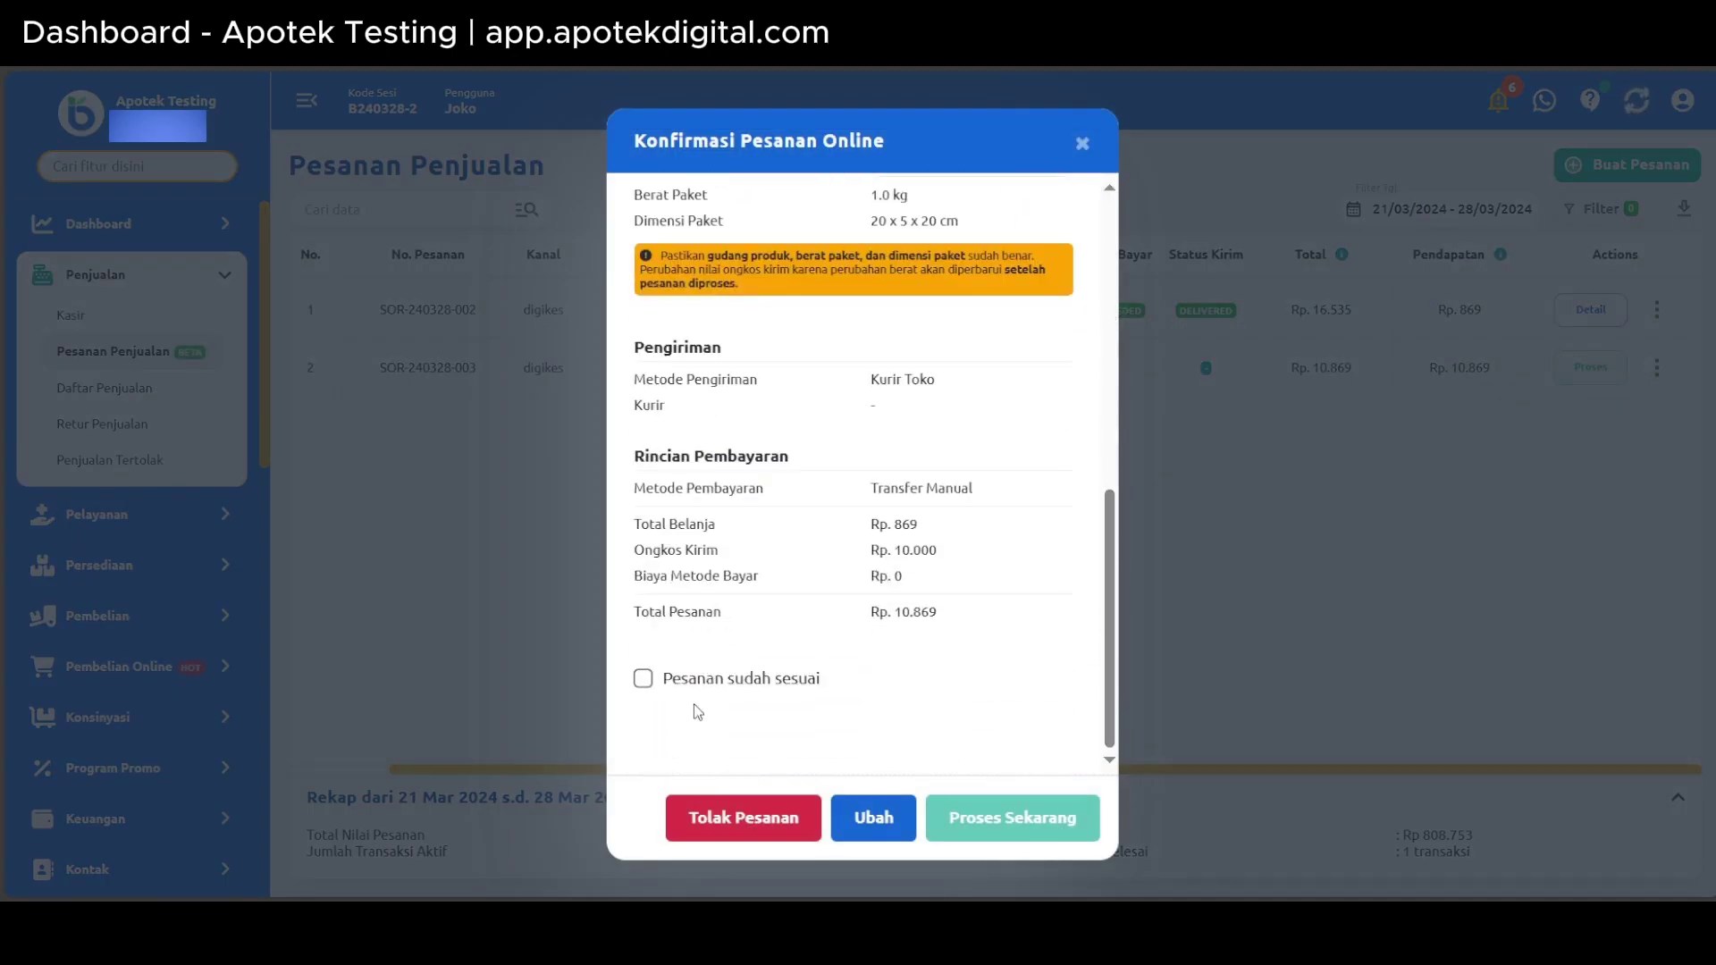
left_click(643, 678)
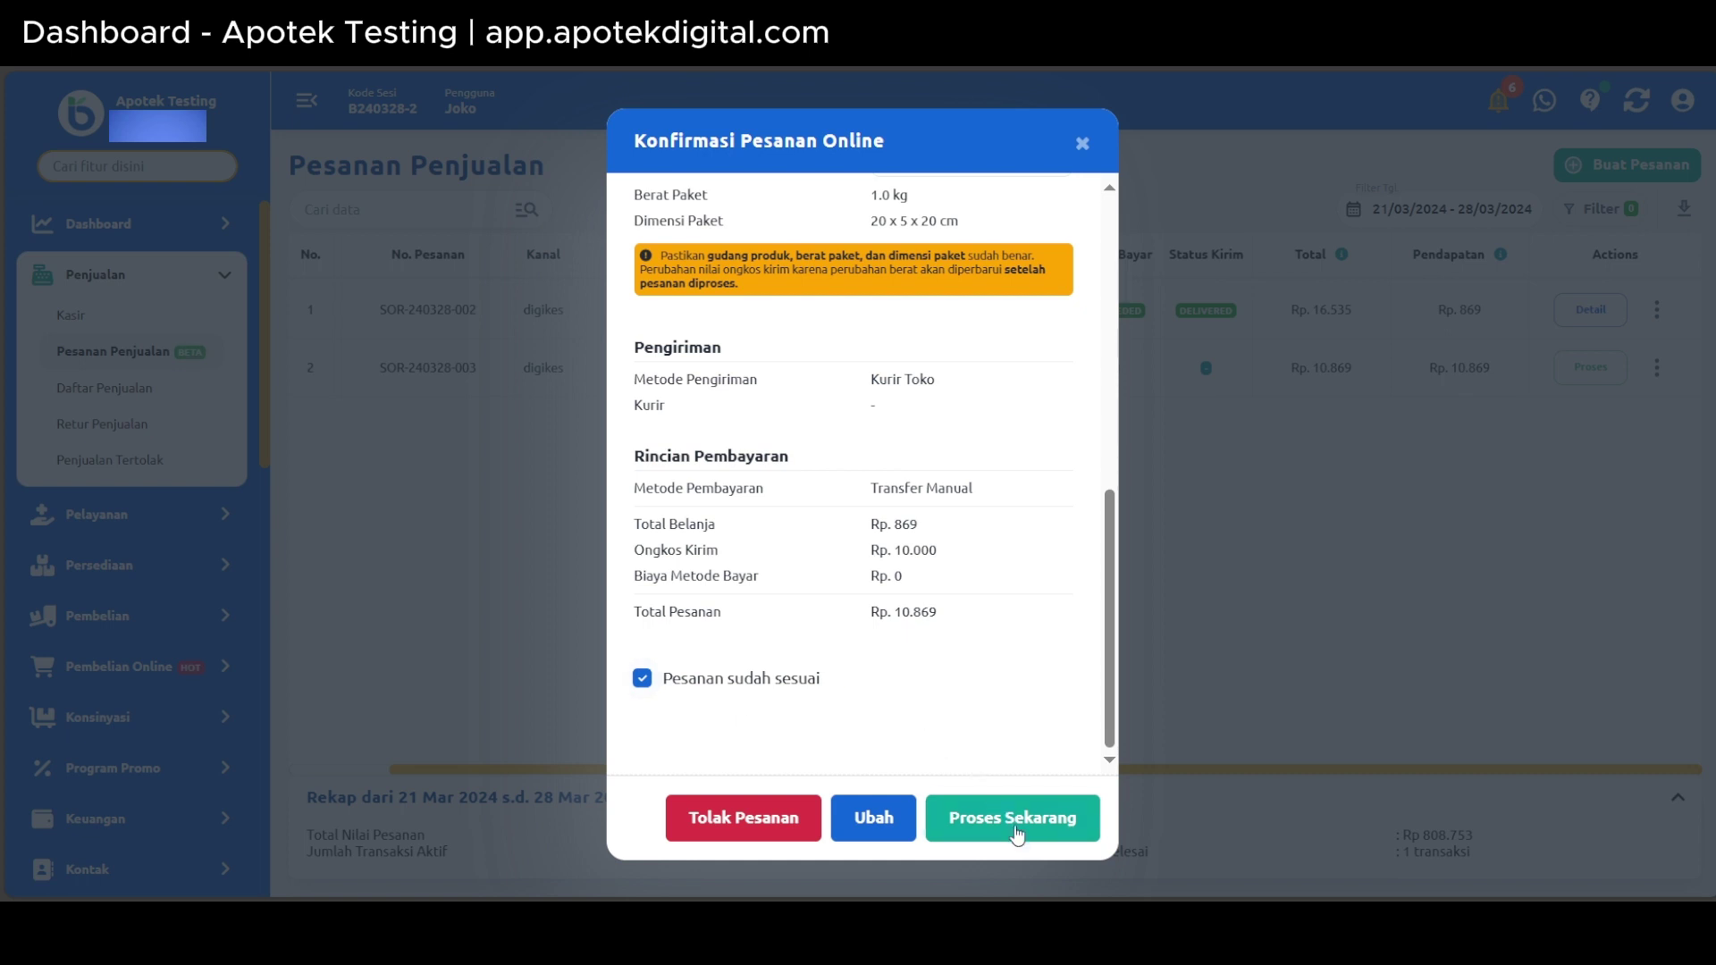
left_click(1027, 824)
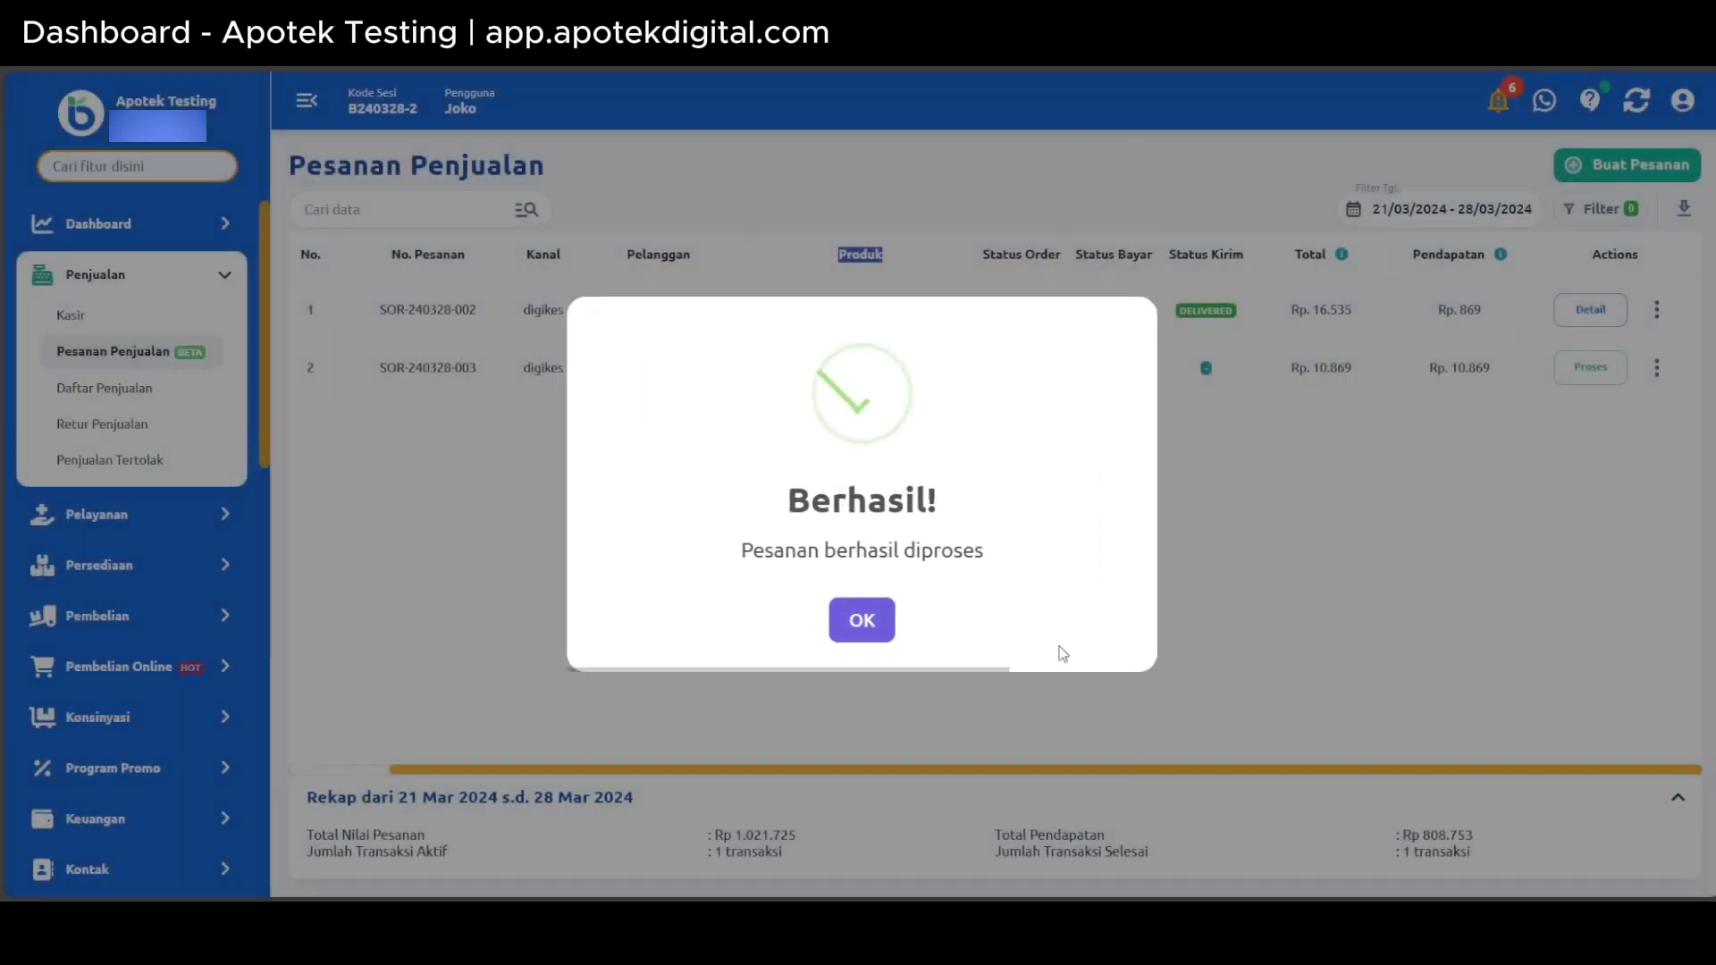
left_click(851, 623)
Open the more-actions menu for order SOR-240328-003 in row 2
left_click(1656, 367)
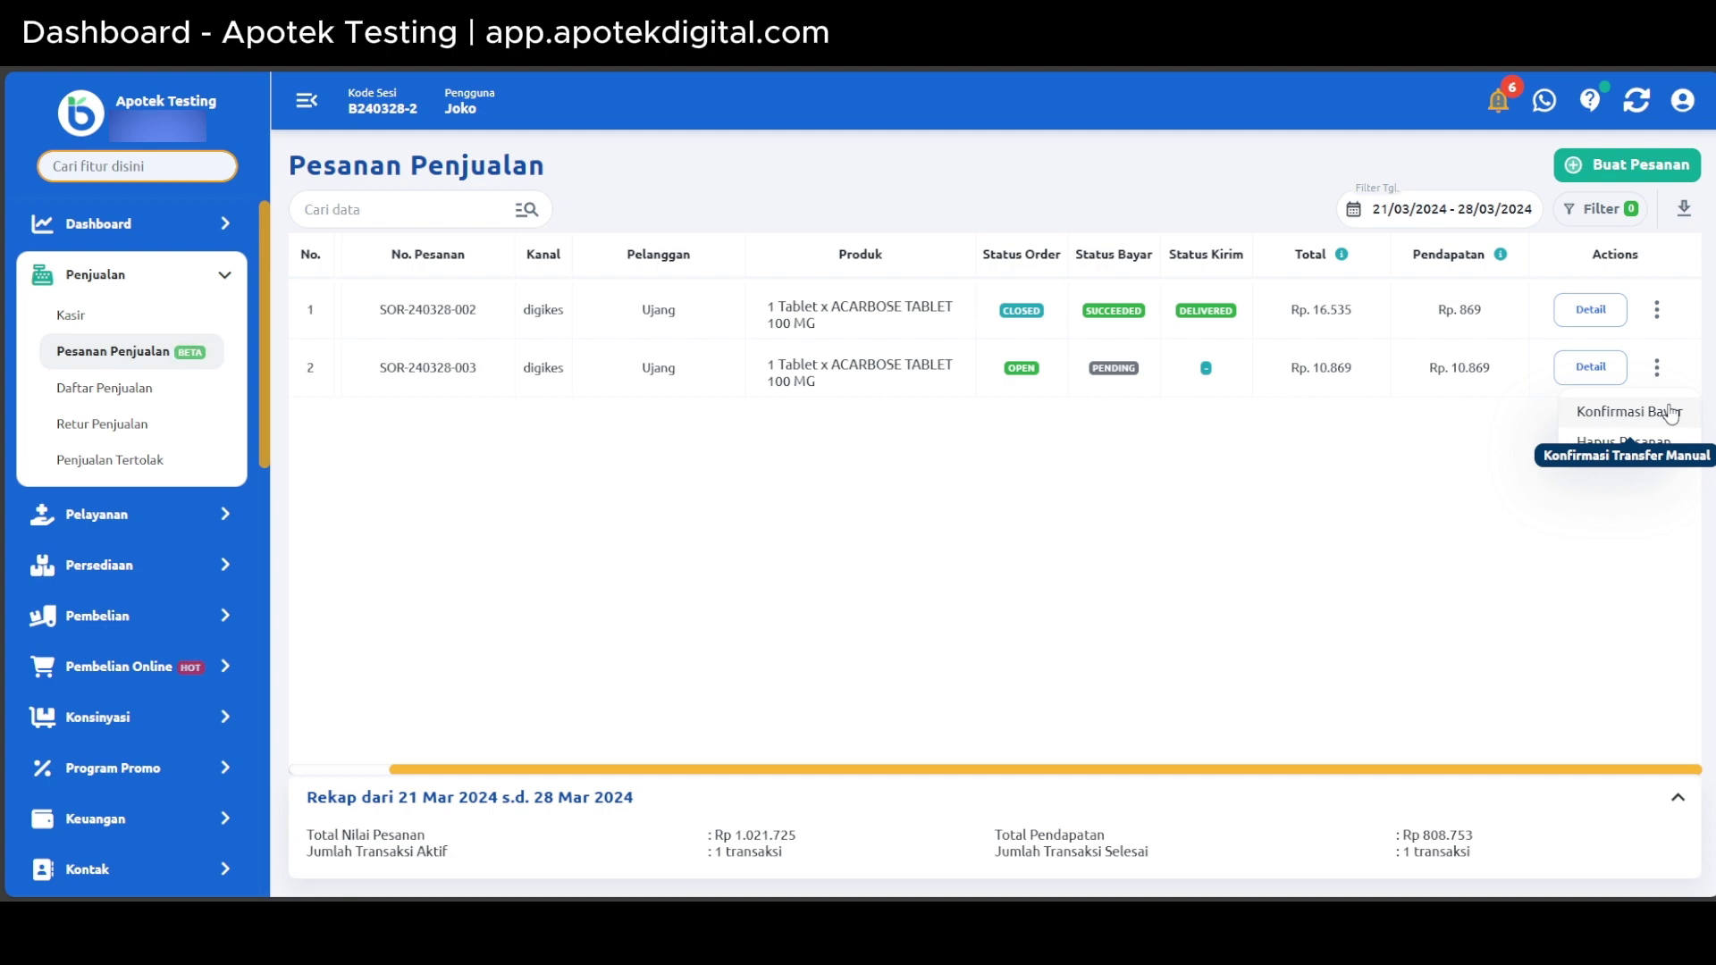
Confirm order SOR-240328-003's payment into the Transfer BCA cash account
left_click(1668, 411)
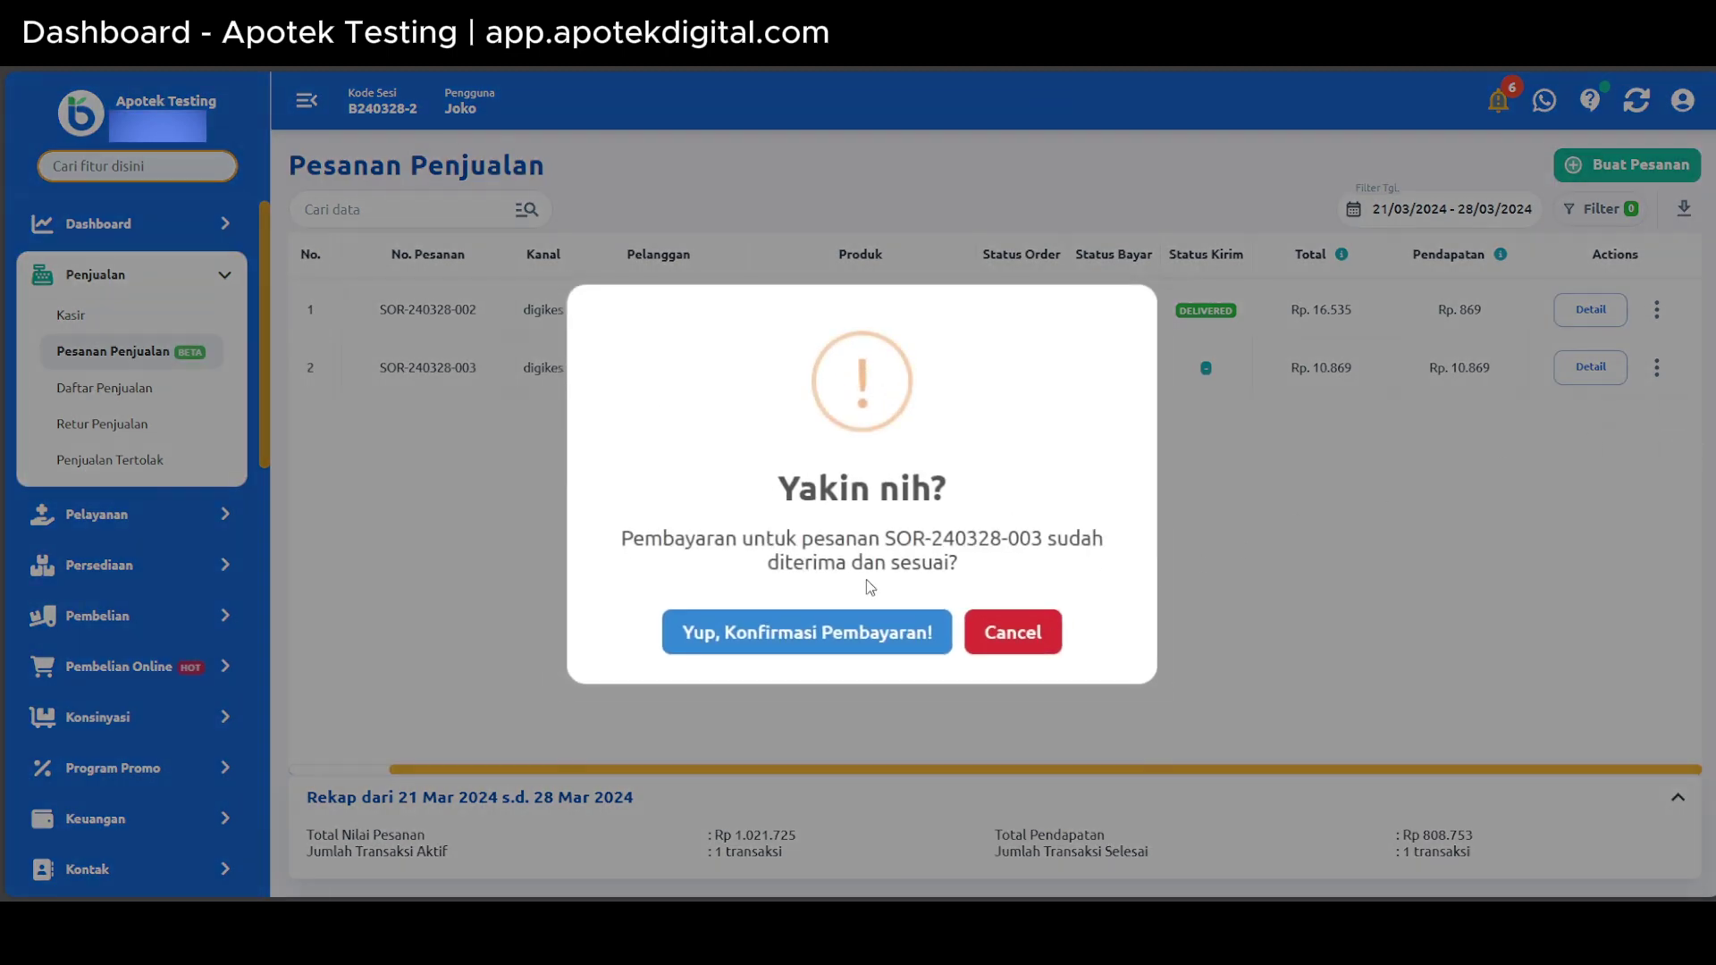
left_click(855, 621)
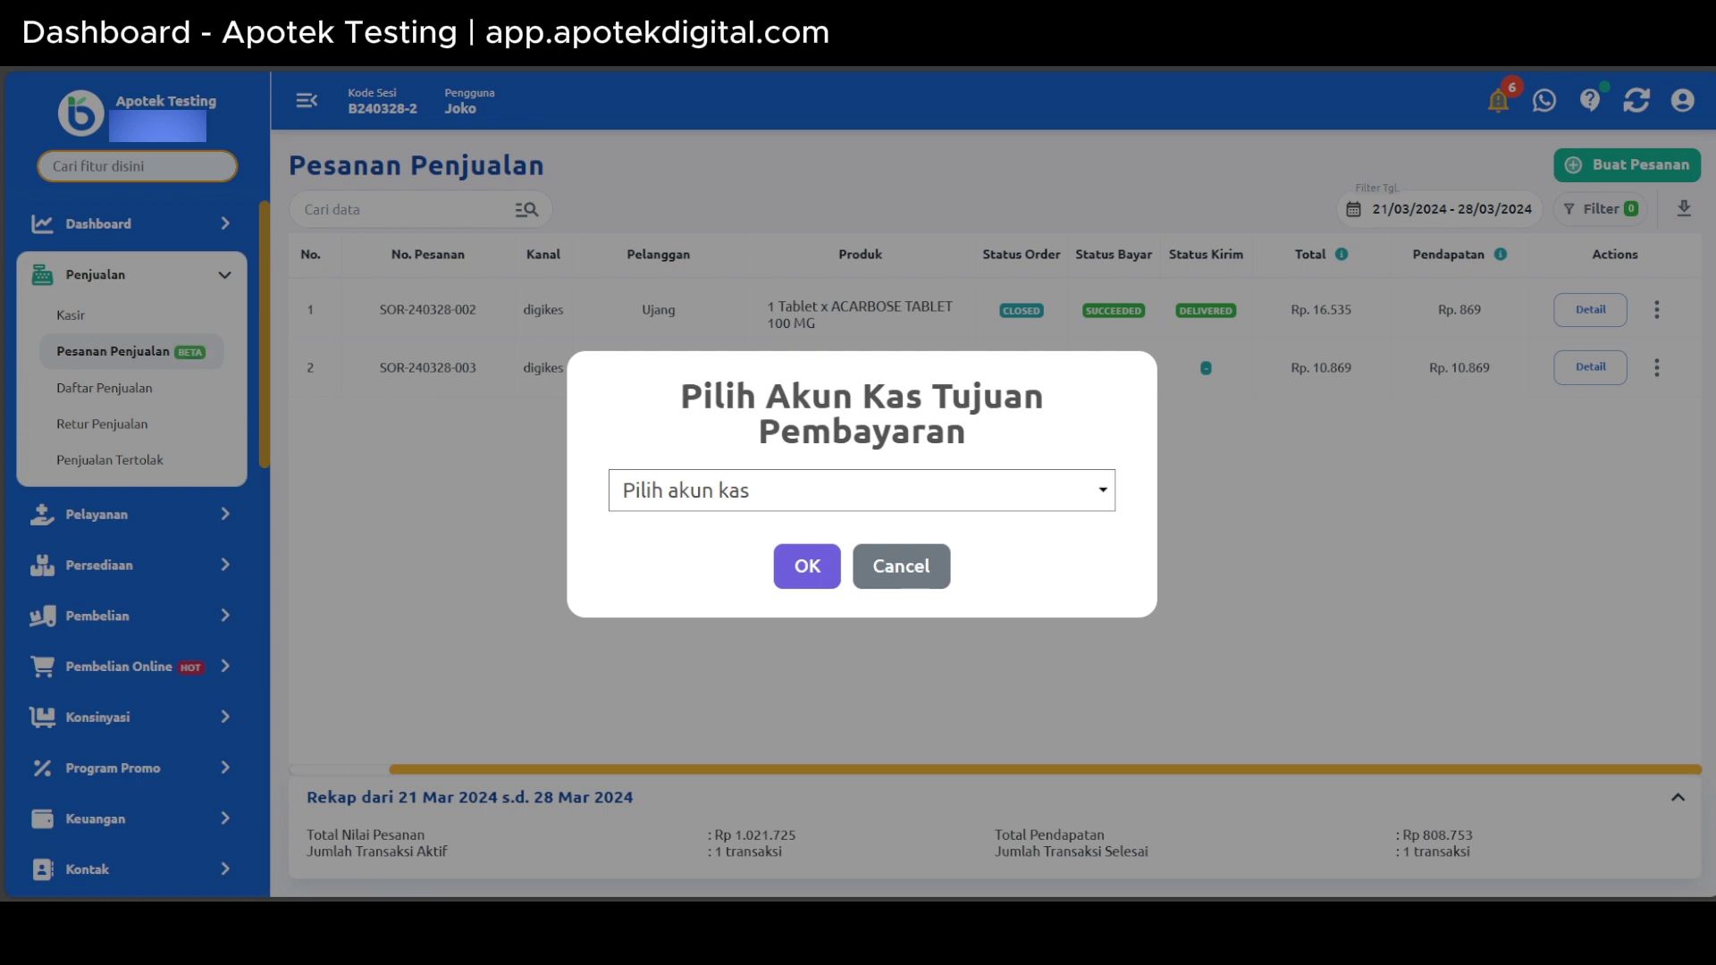
left_click(930, 518)
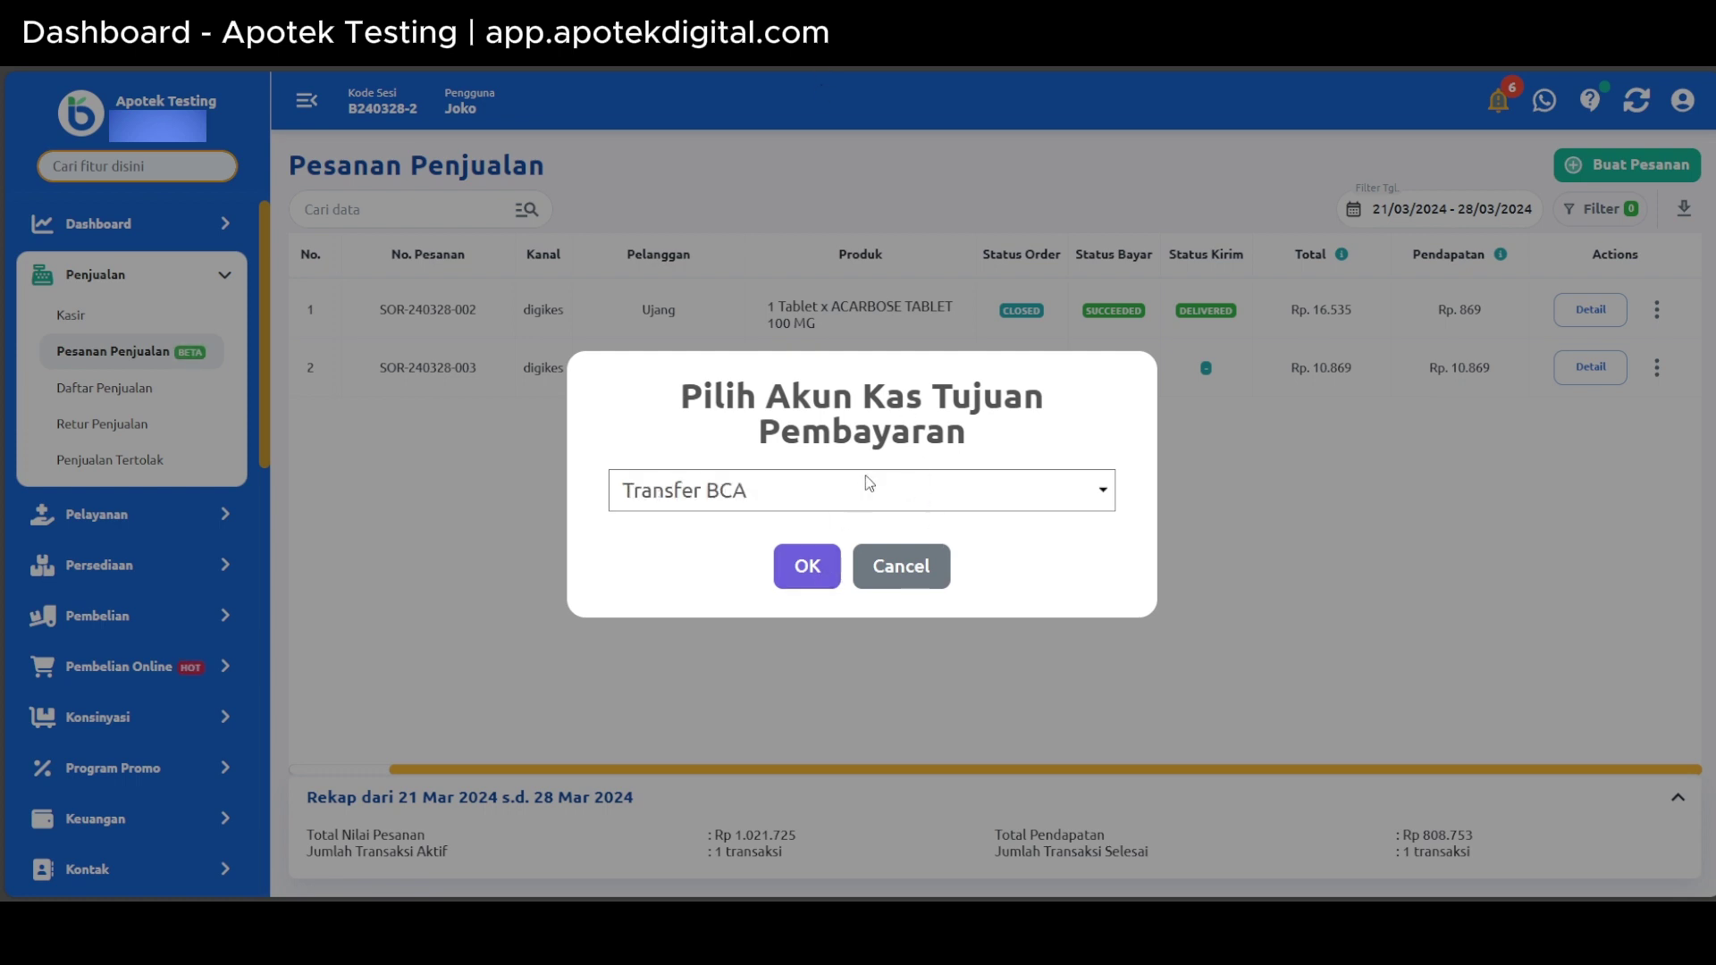
left_click(810, 566)
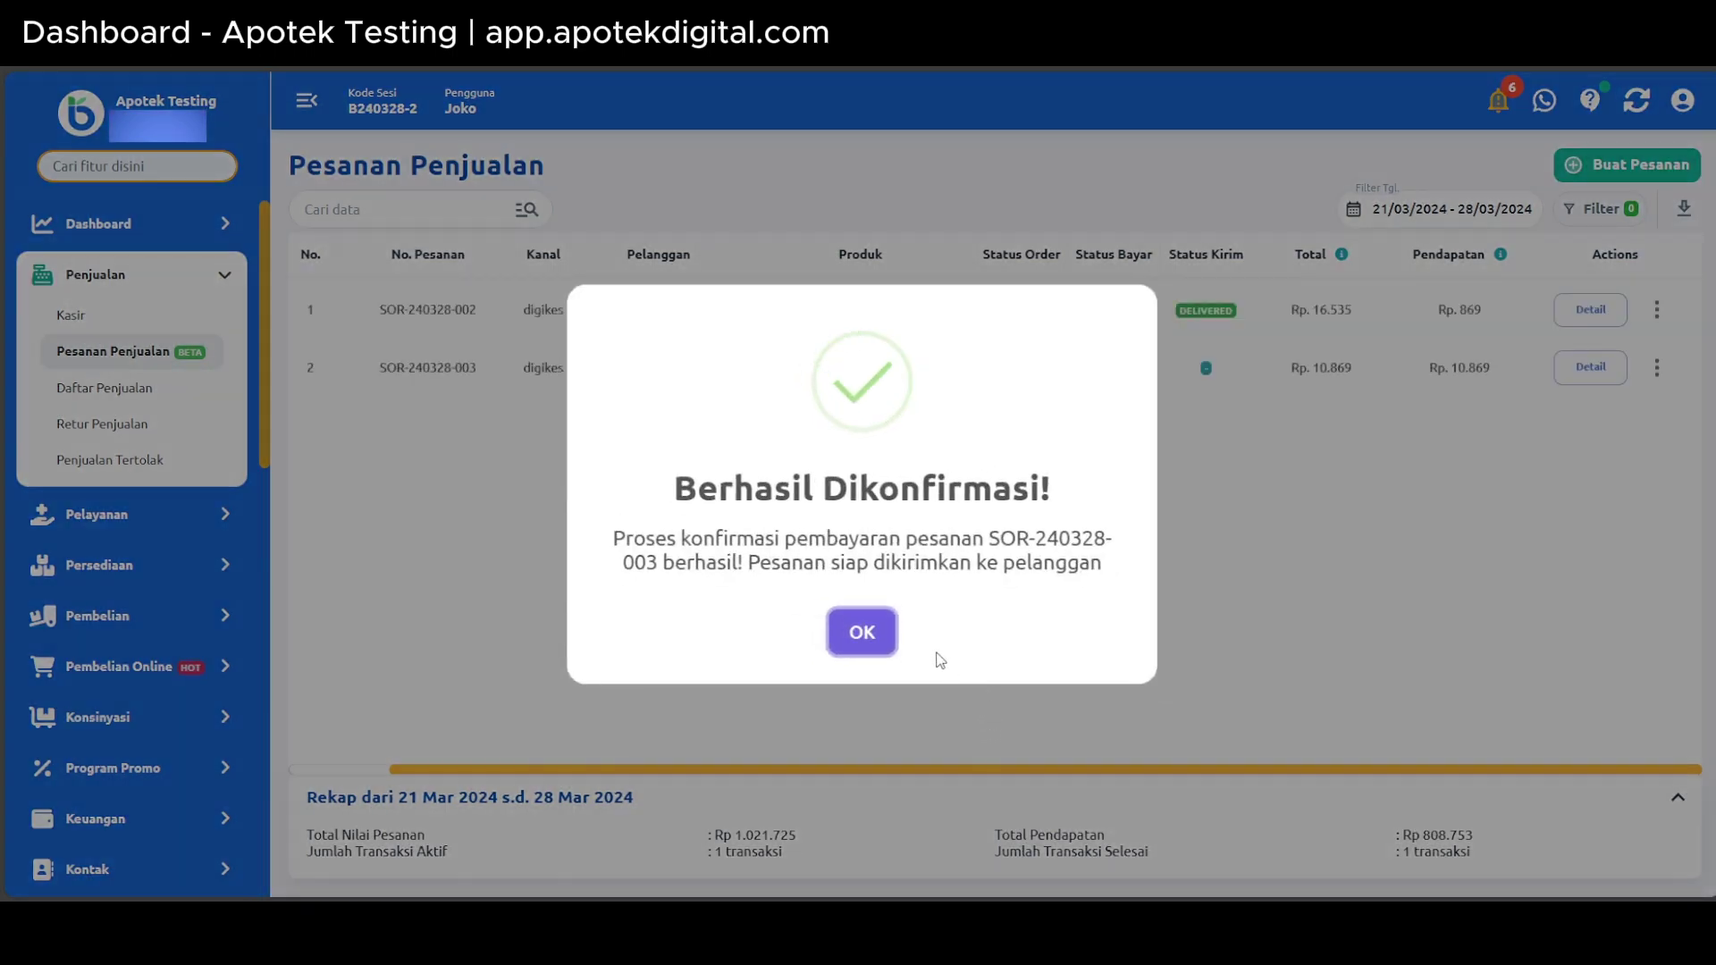
left_click(875, 641)
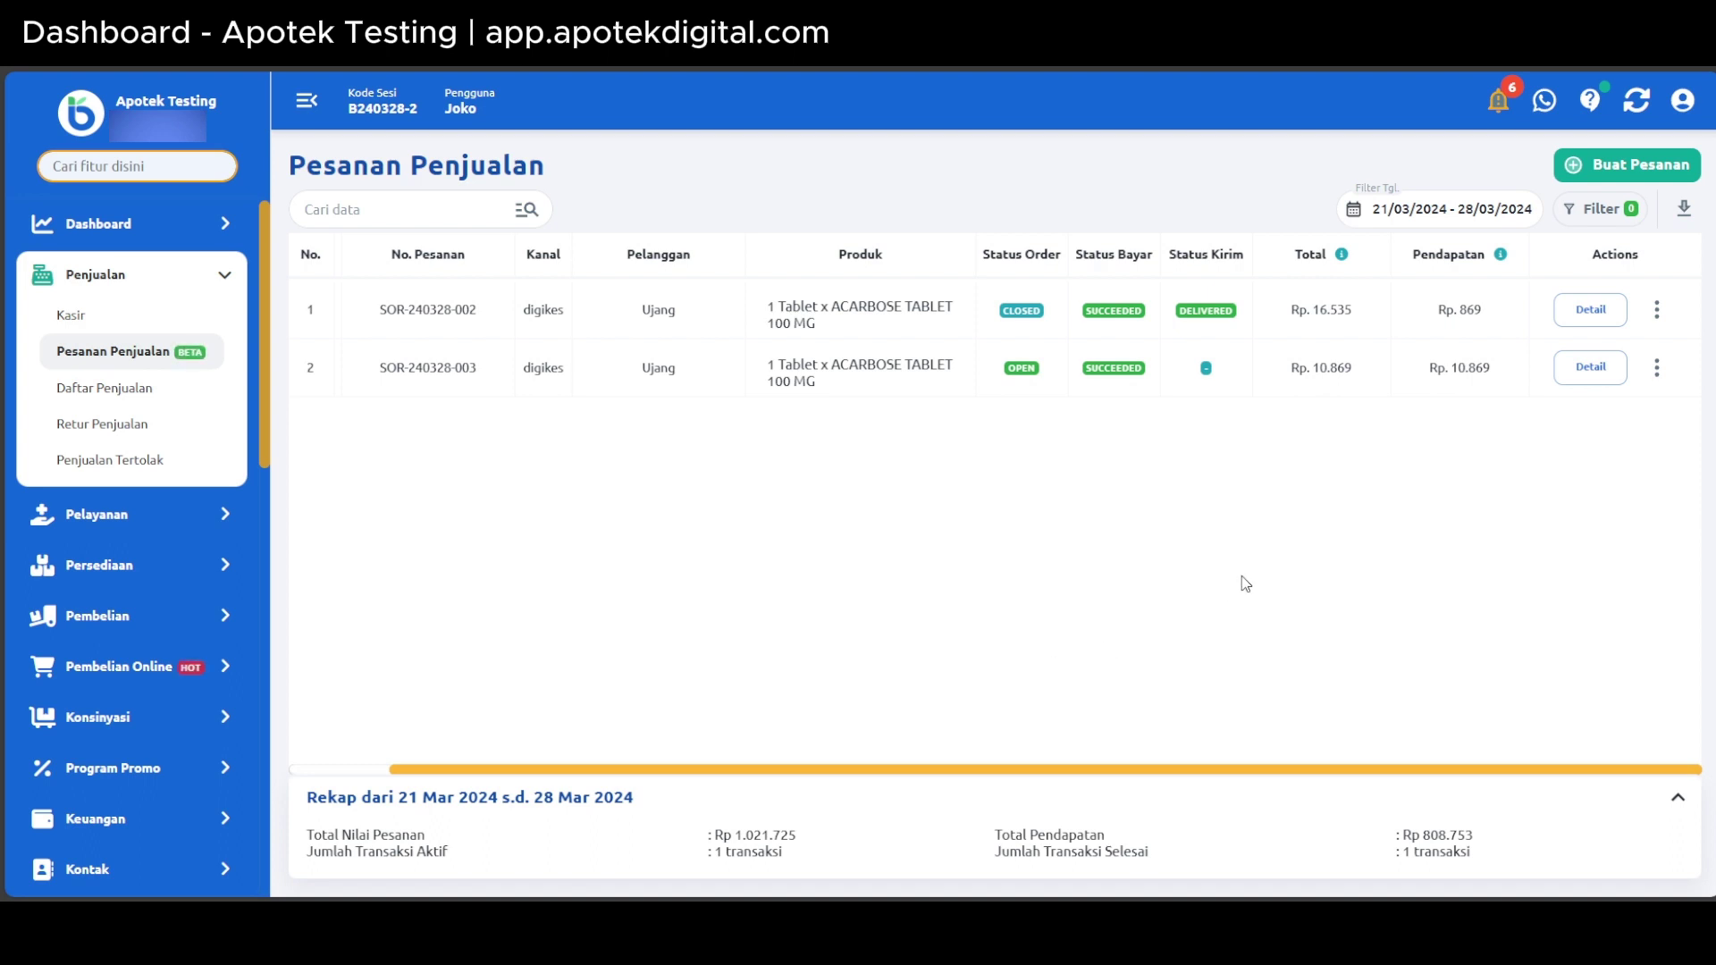
From order SOR-240328-003's details, copy the customer's Google Maps location link
left_click(1658, 372)
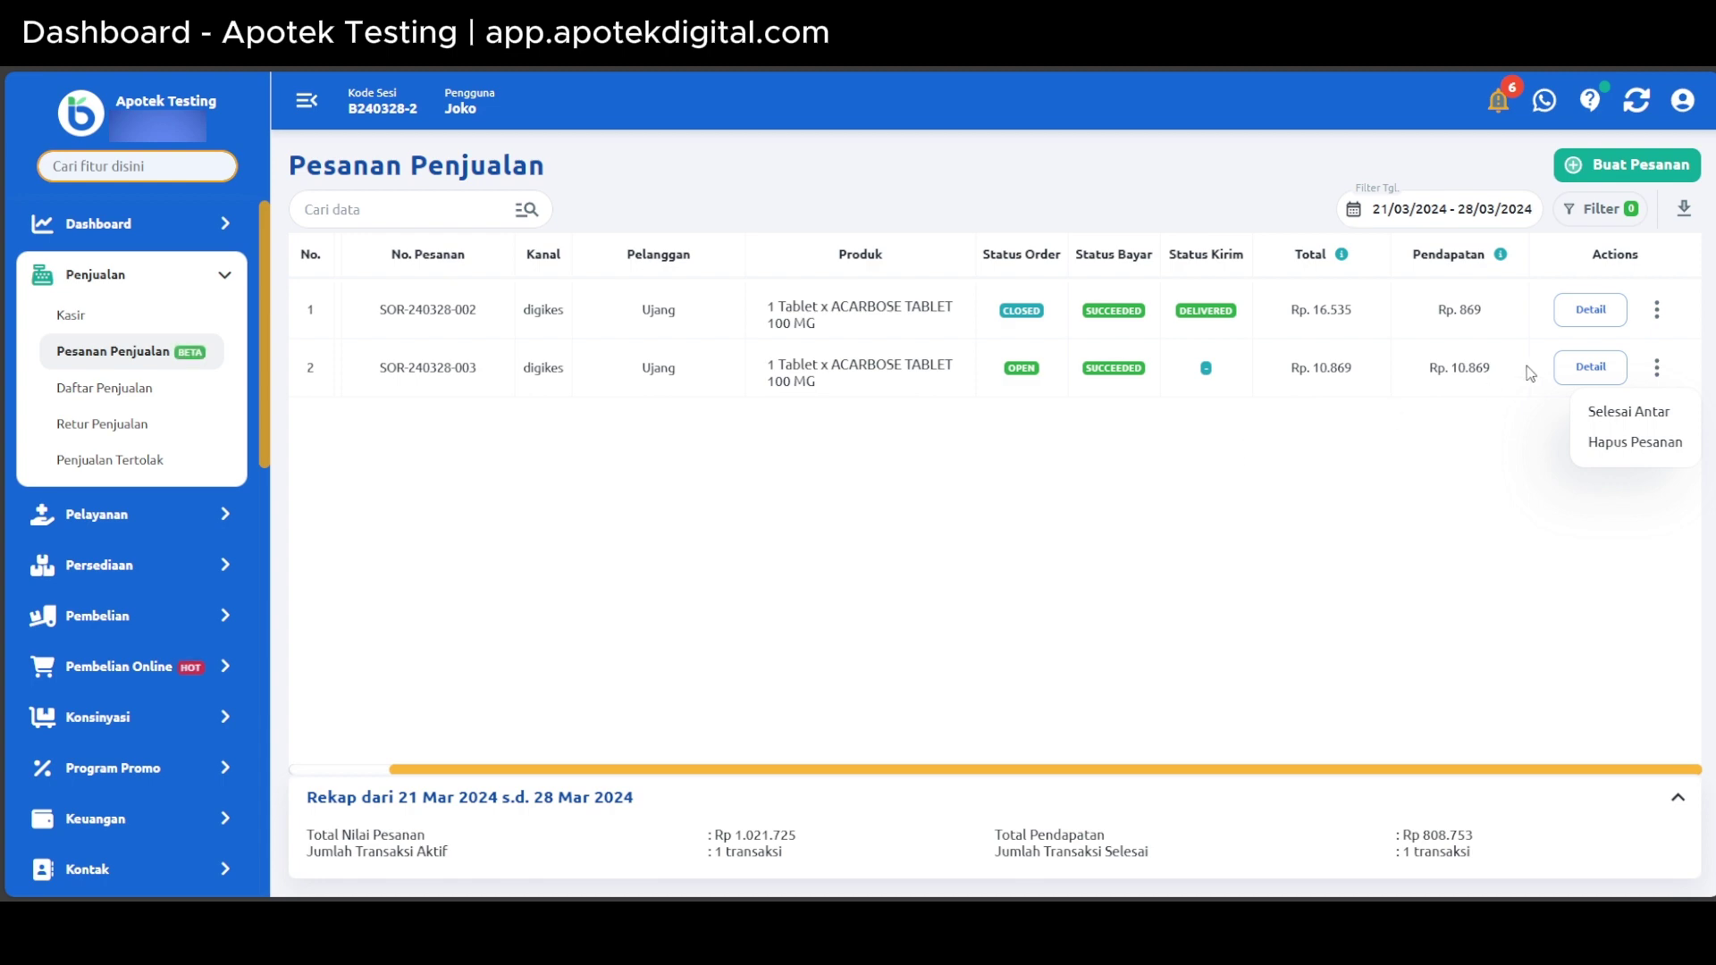
left_click(1561, 375)
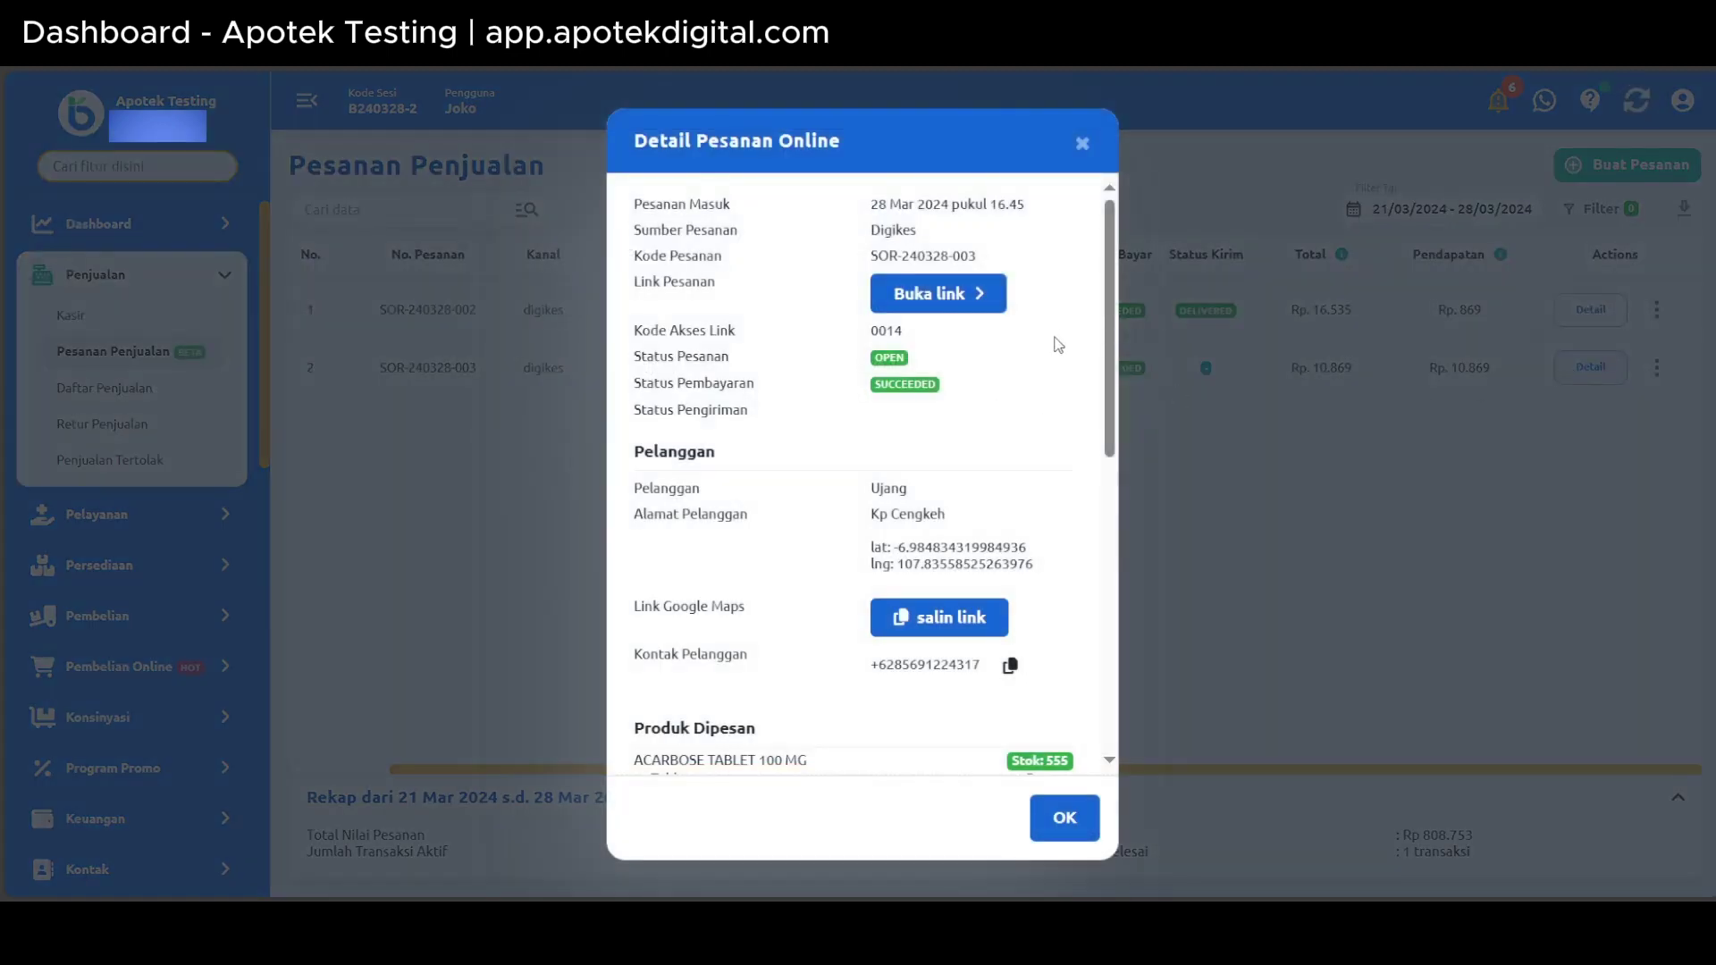
scroll(983, 402, "down", 3)
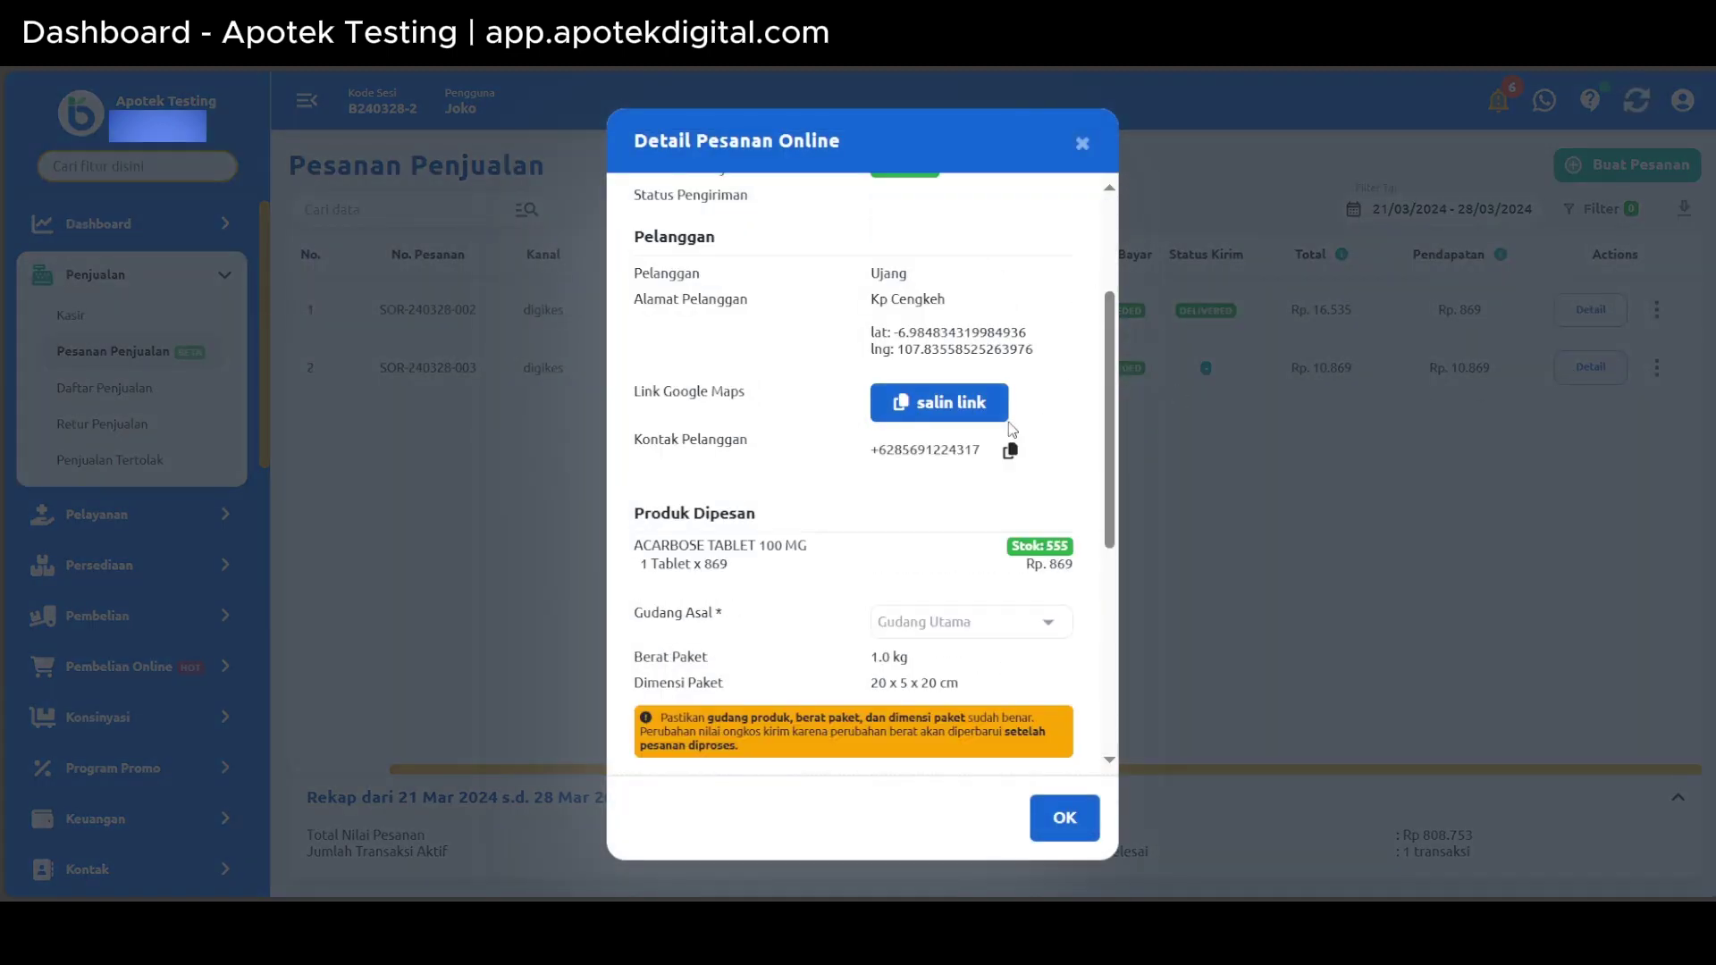
left_click(952, 404)
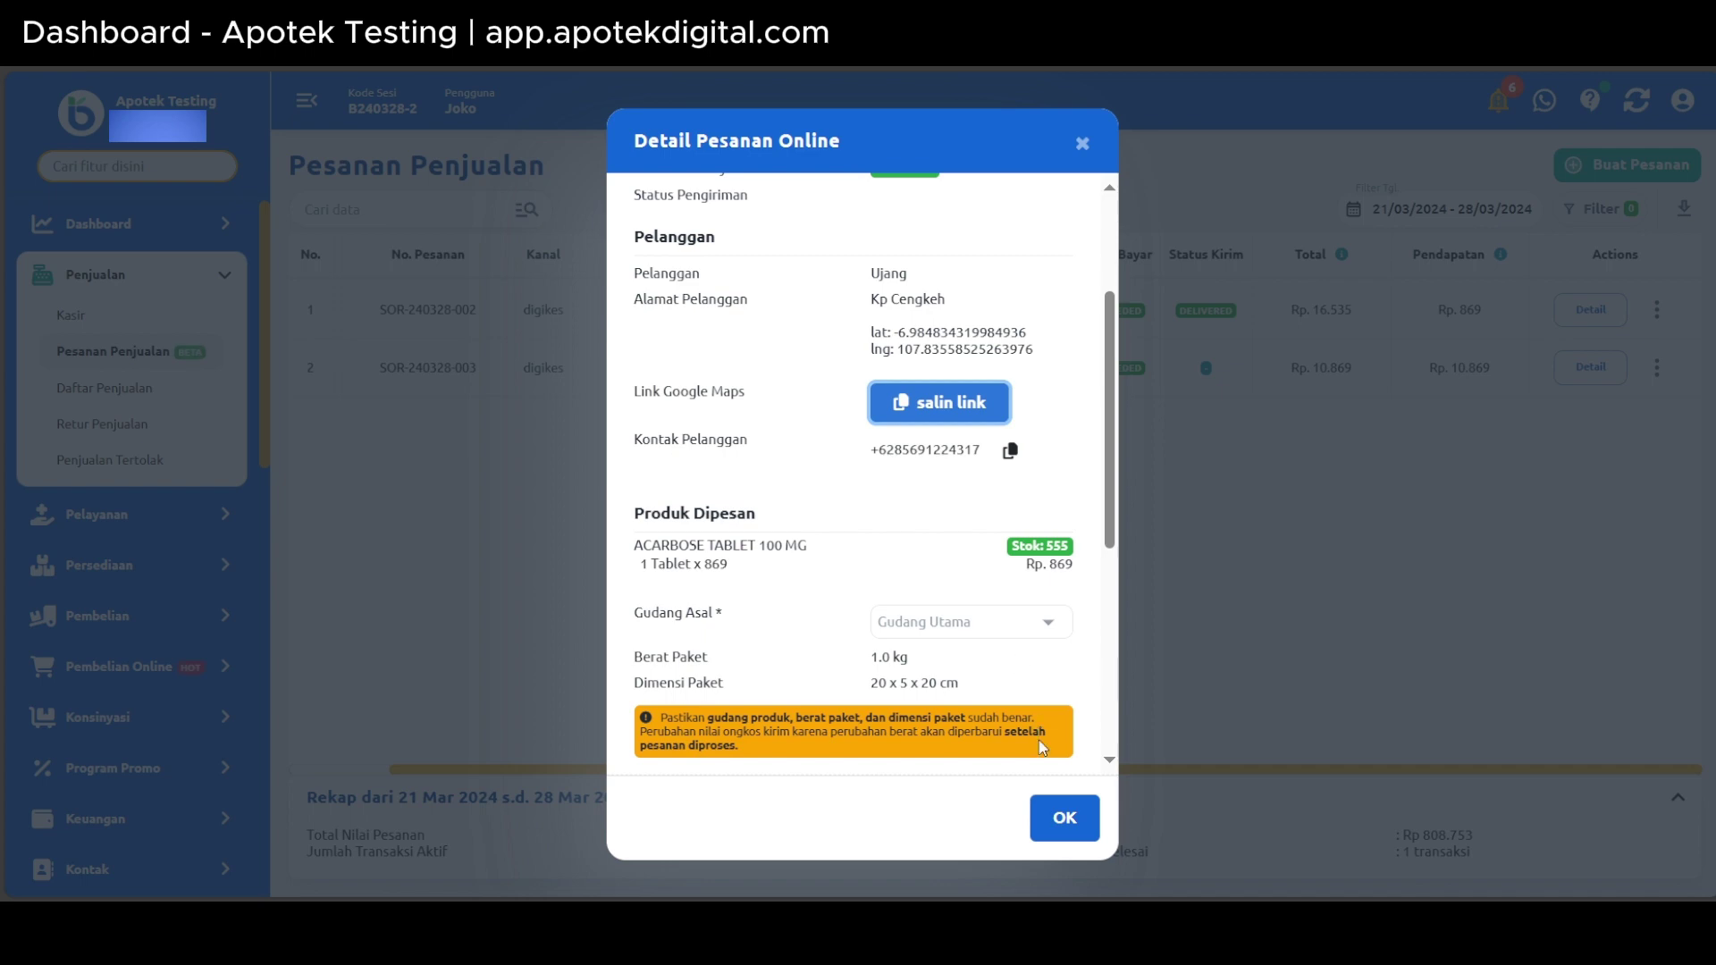
left_click(1063, 817)
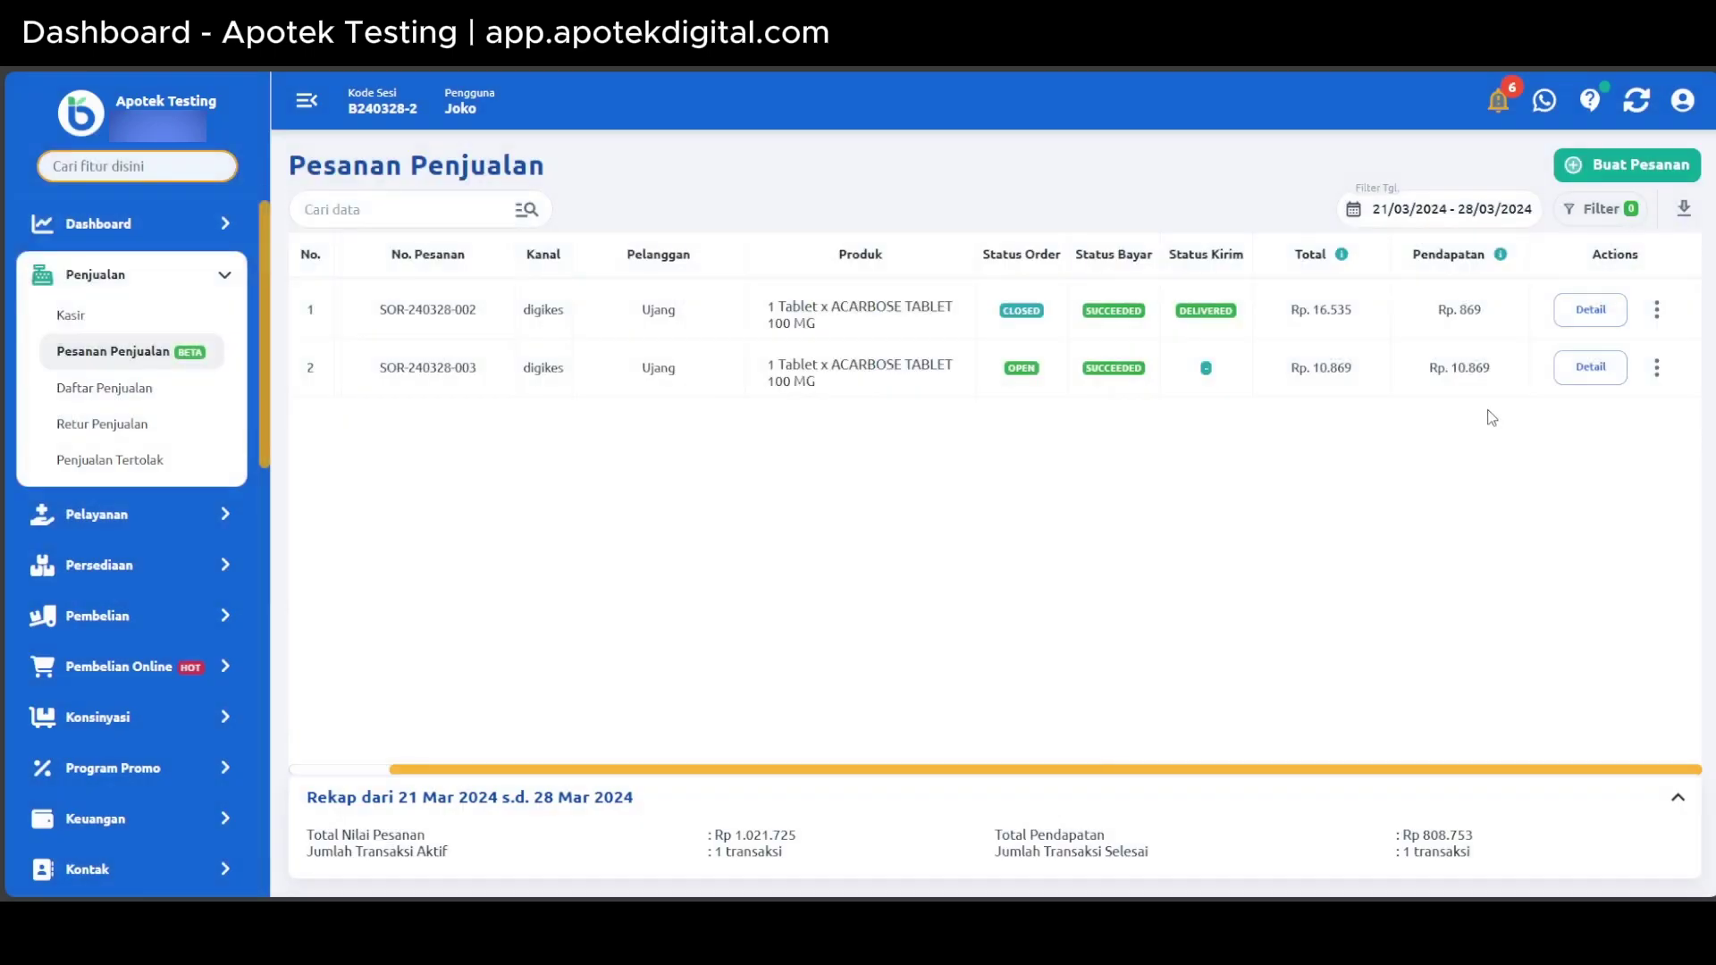
left_click(1665, 379)
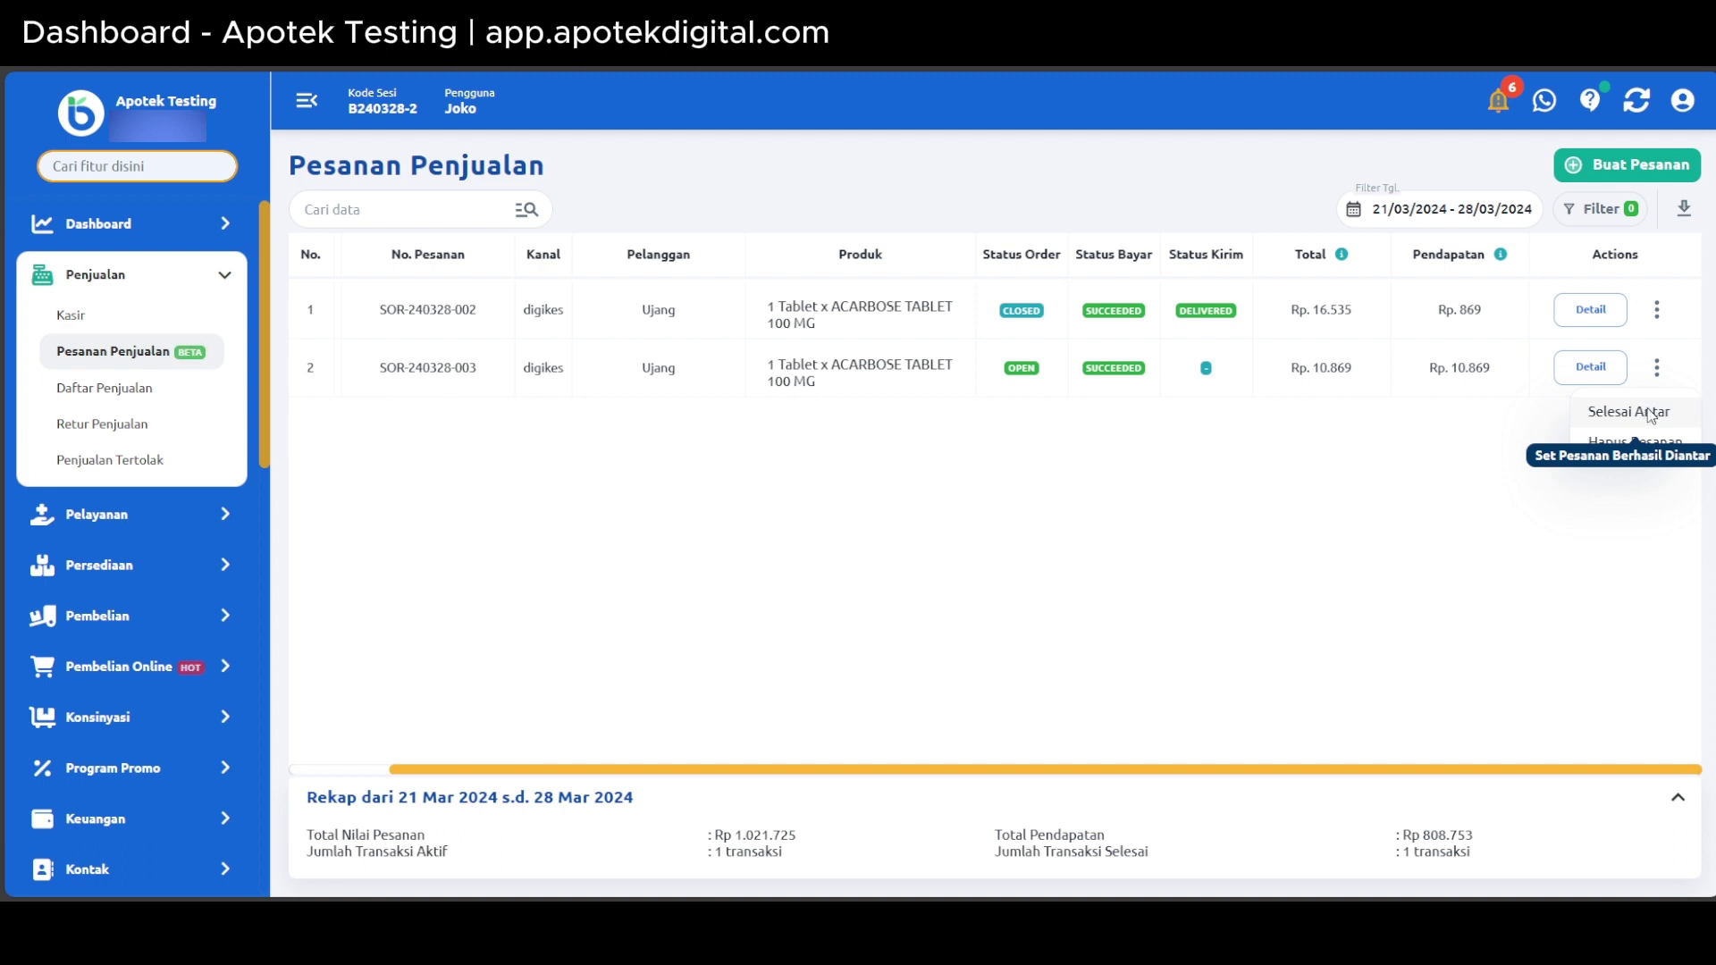
Mark order SOR-240328-003 as delivered (Selesai Antar), then view sale SIN-240328-002 in Daftar Penjualan
left_click(1651, 414)
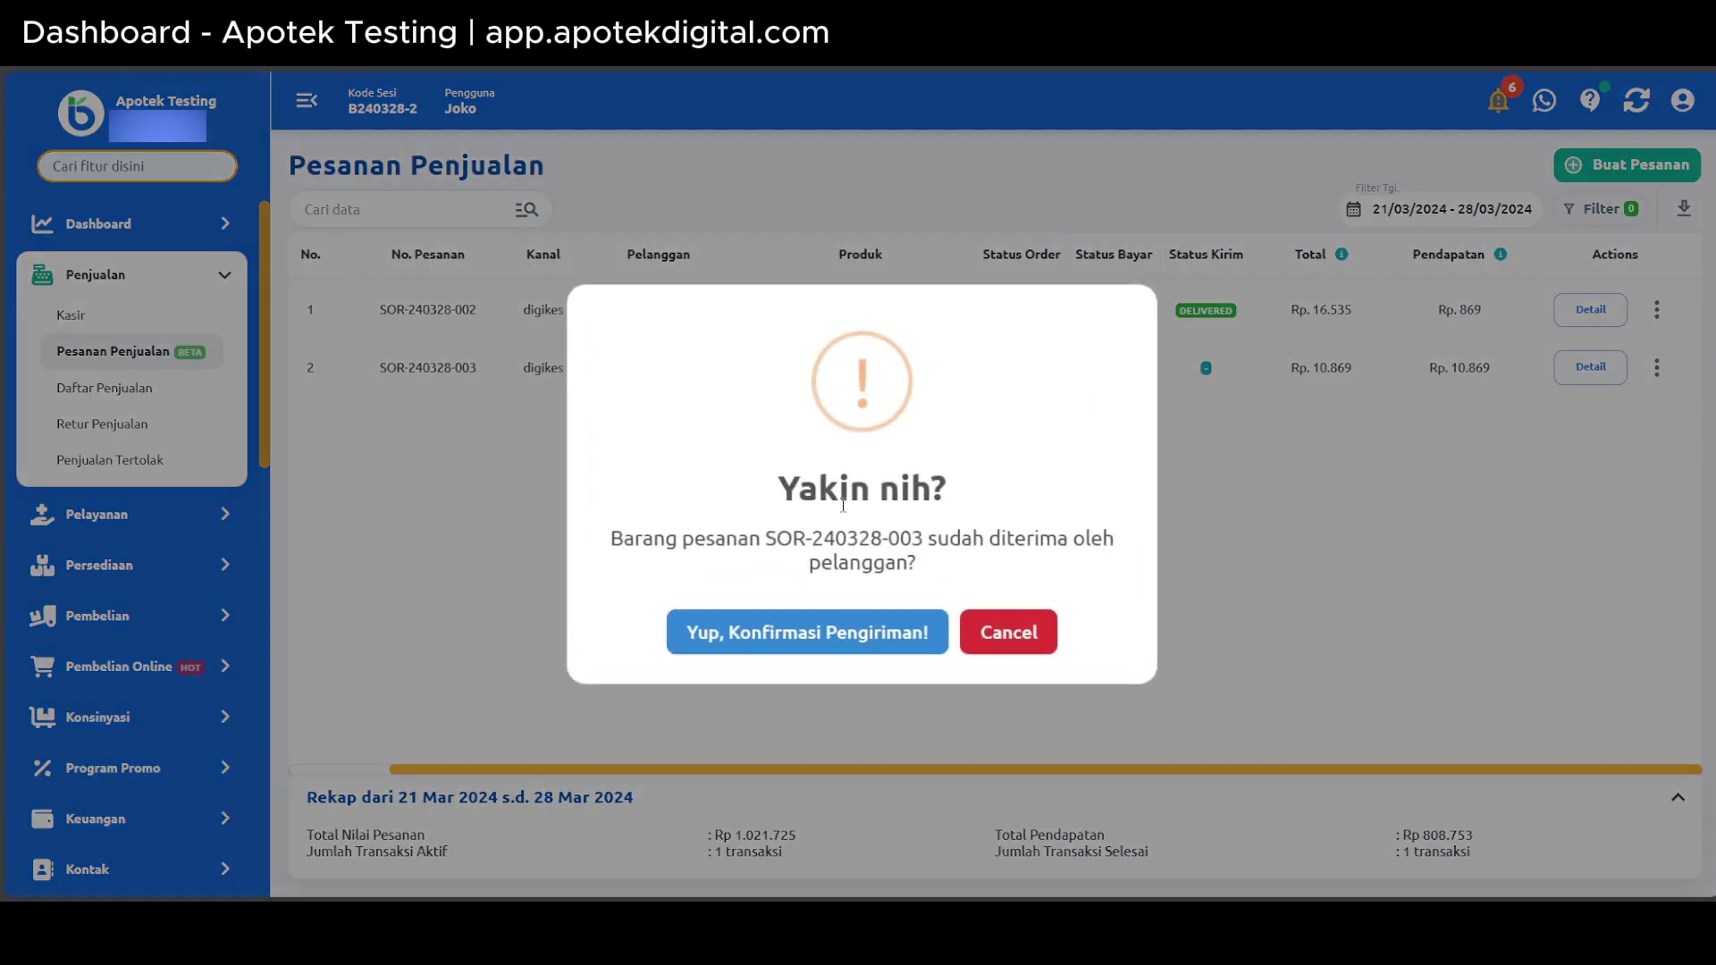
left_click(809, 634)
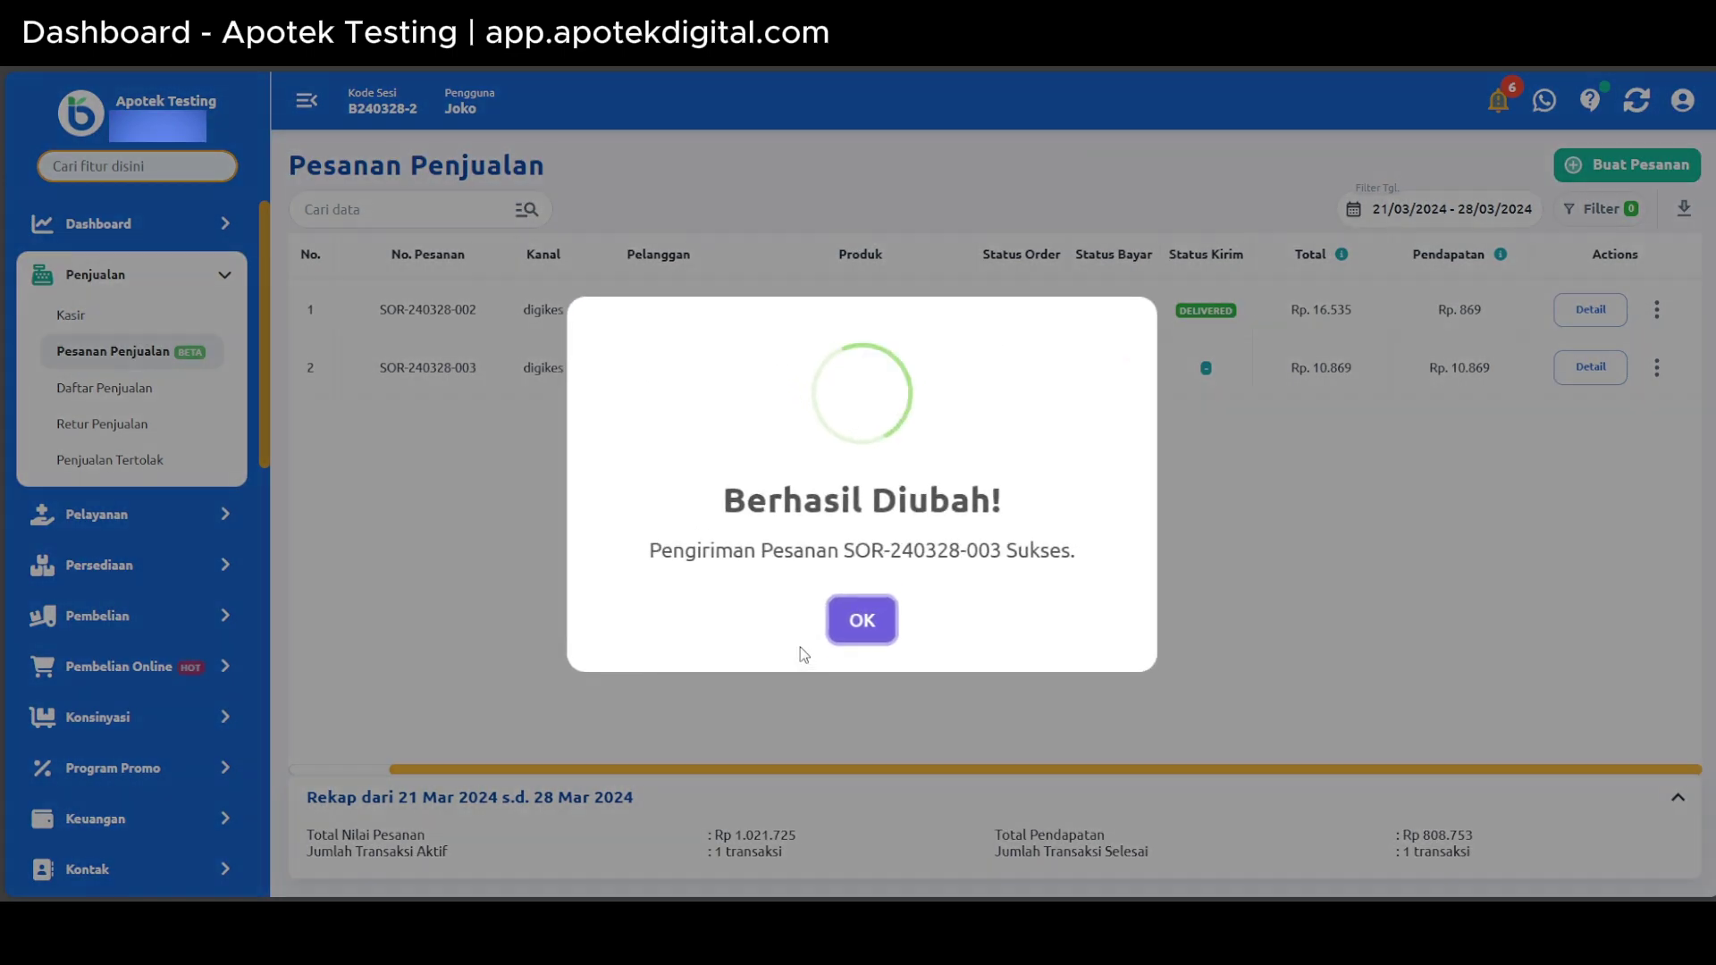
left_click(863, 618)
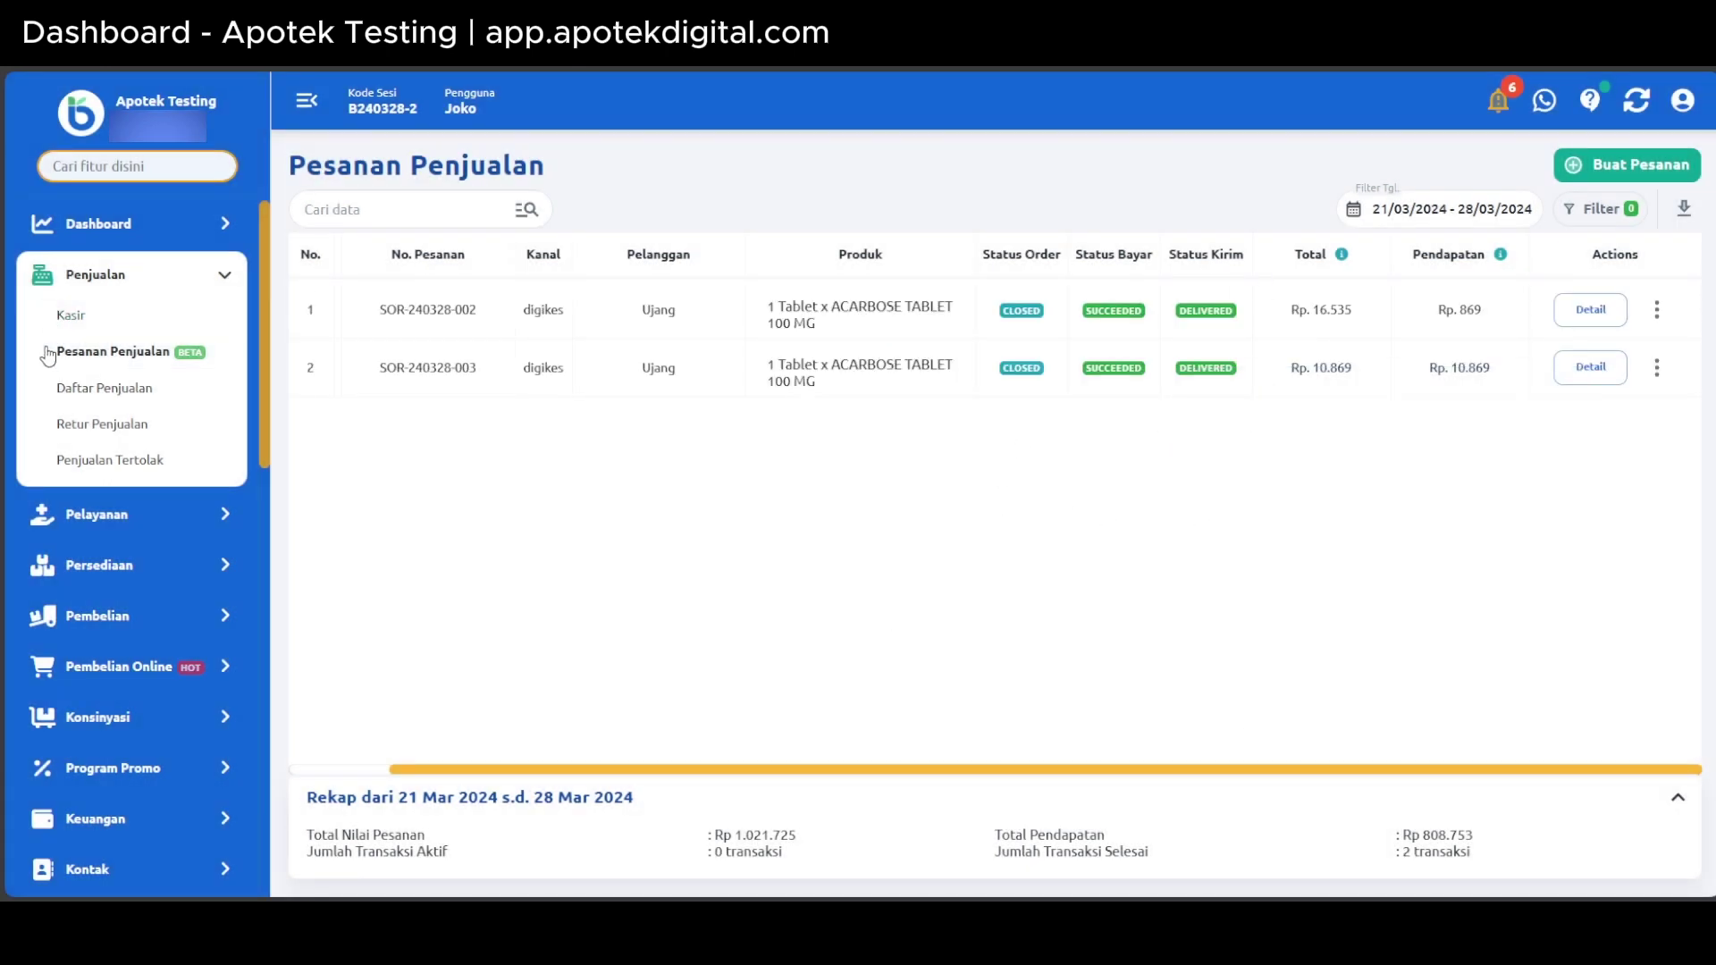
left_click(105, 389)
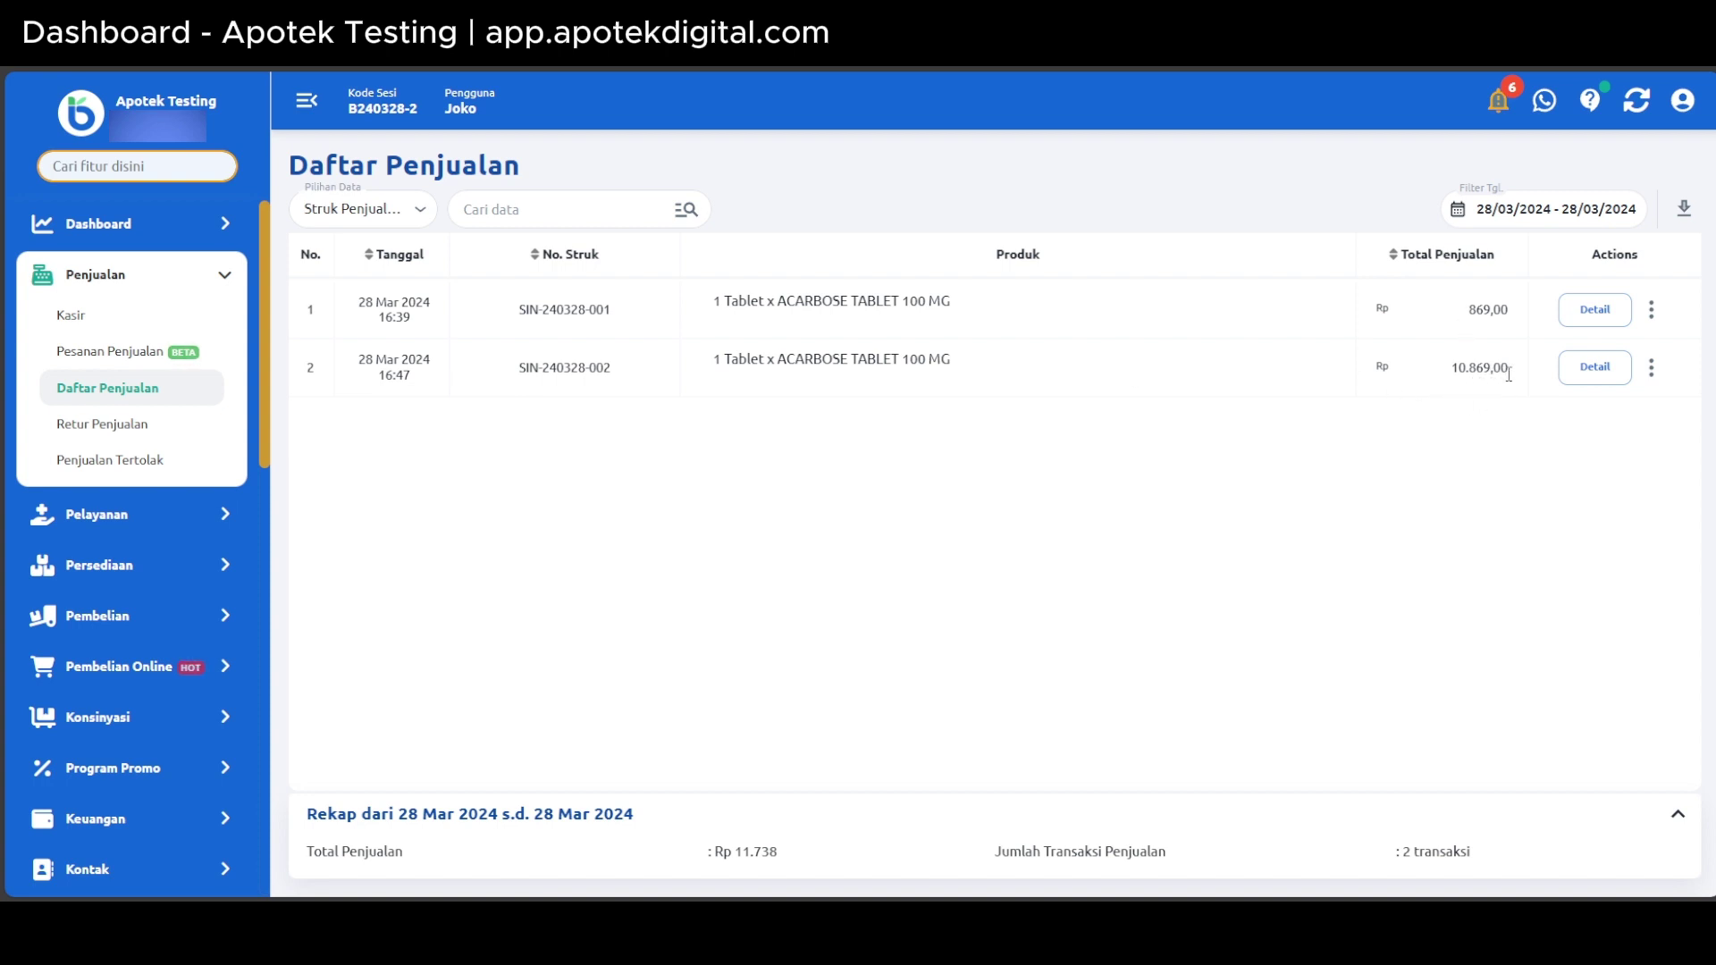
Open the details of sale SIN-240328-002 for review
left_click(1591, 374)
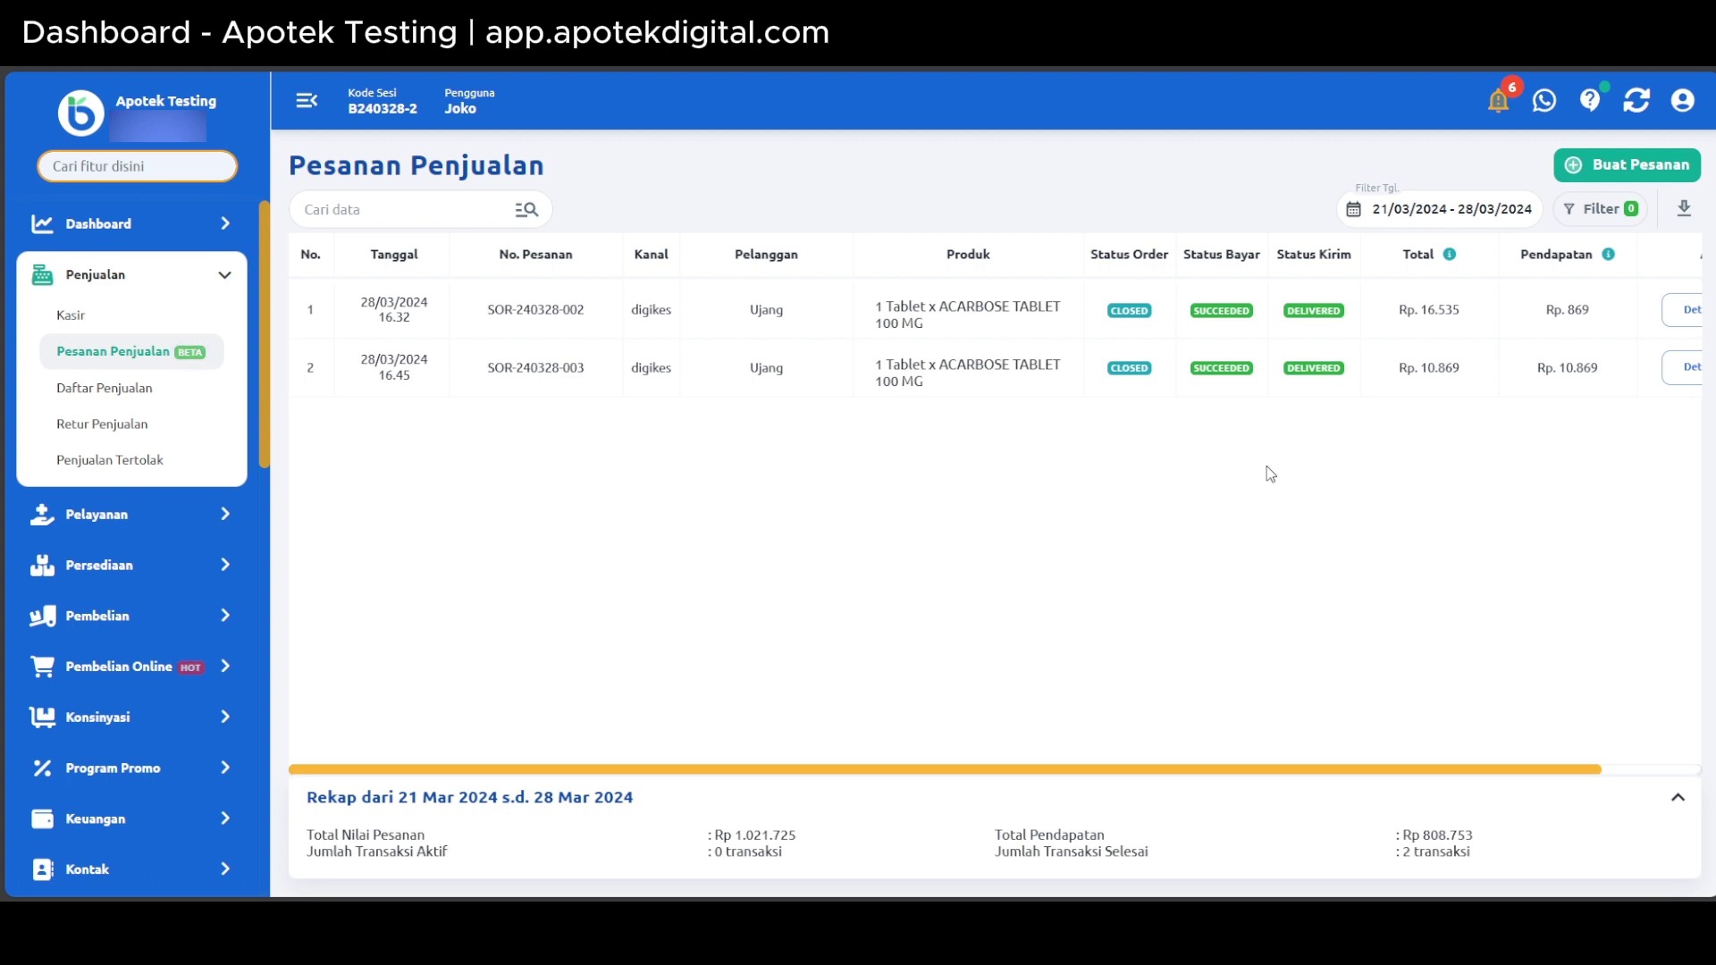
left_click(1611, 168)
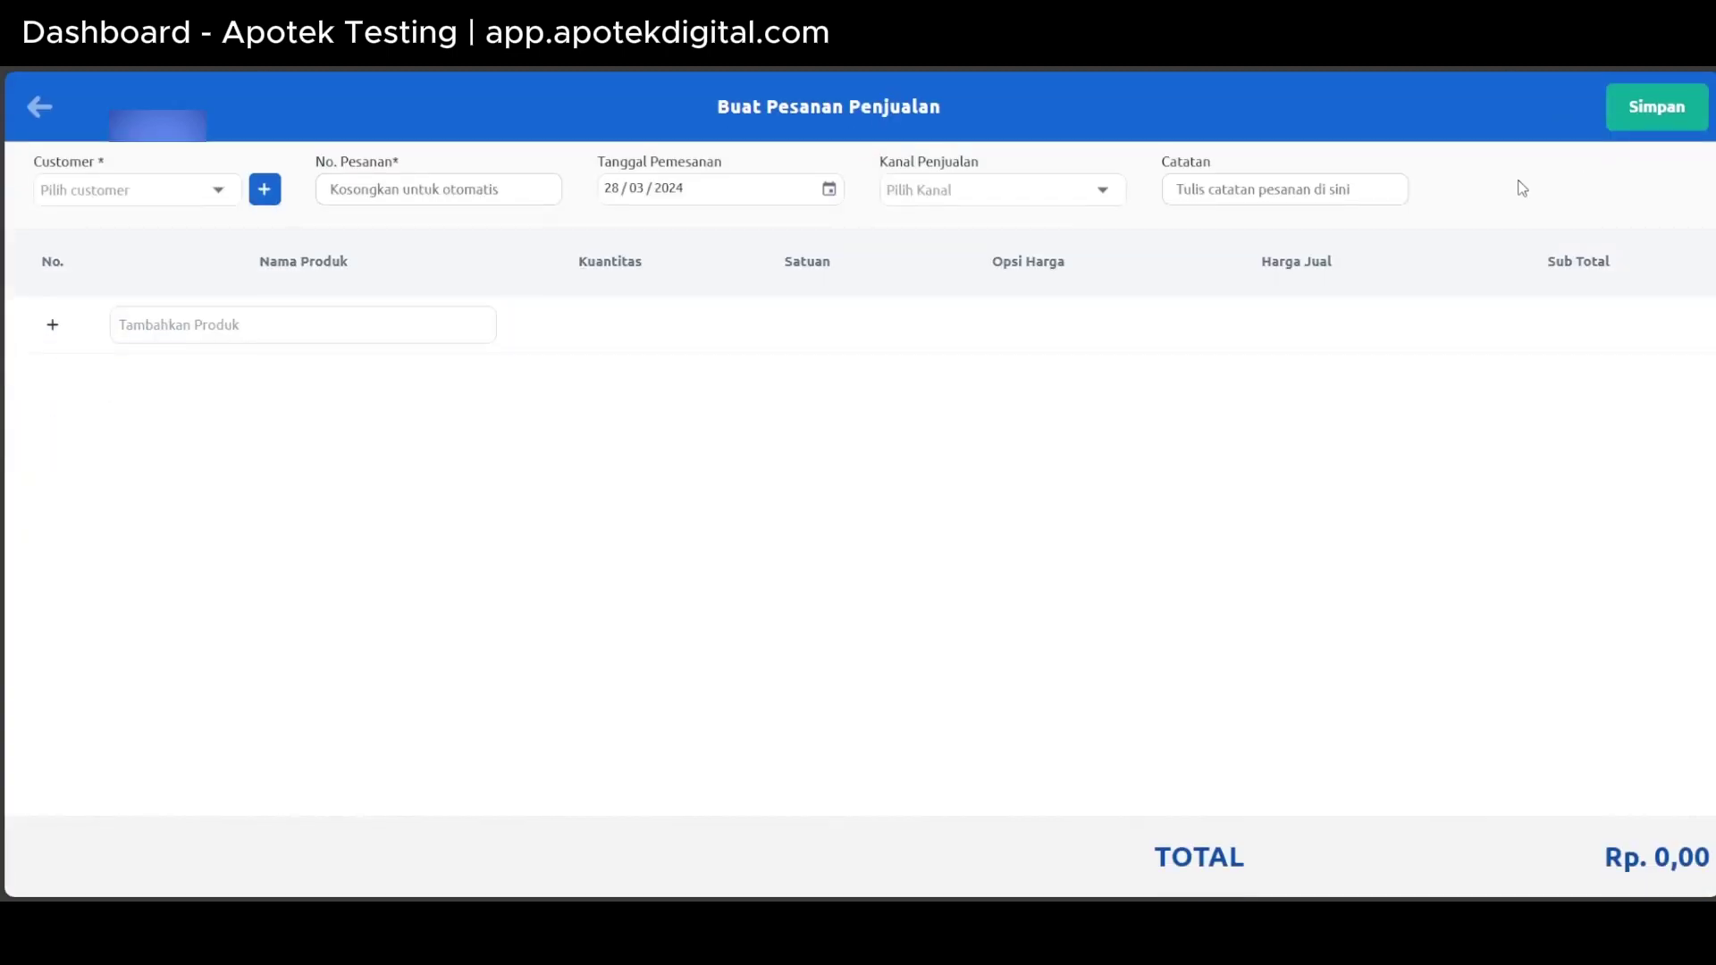
left_click(175, 187)
left_click(40, 106)
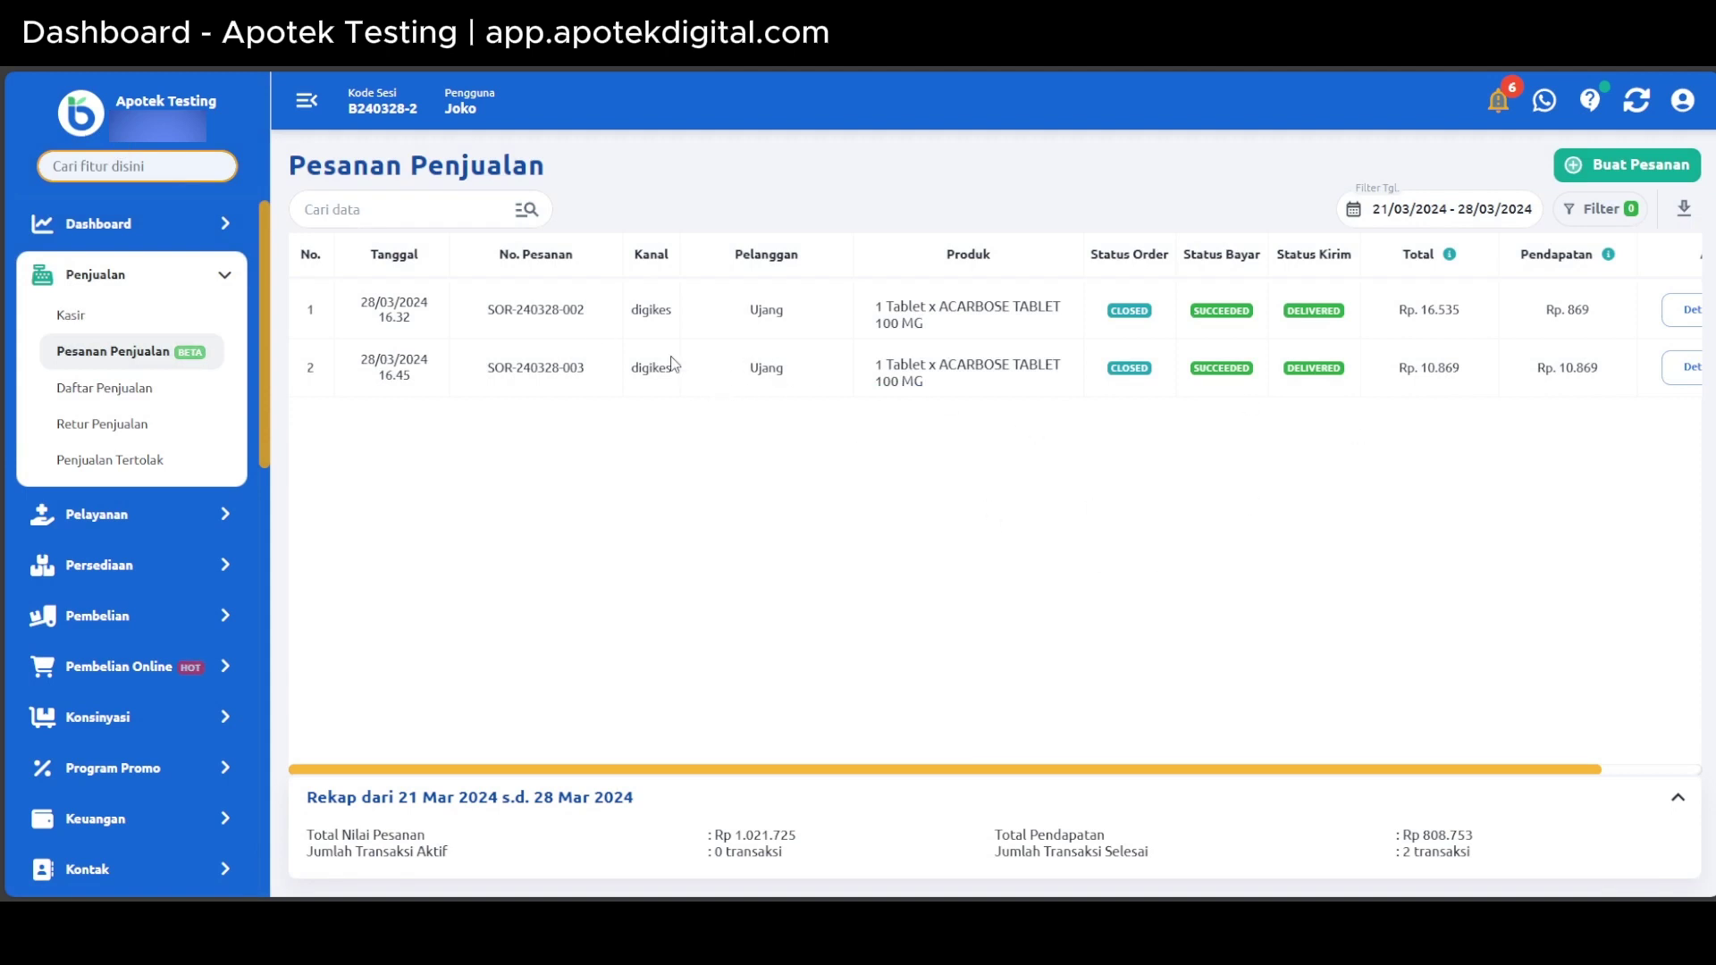
left_click(1654, 165)
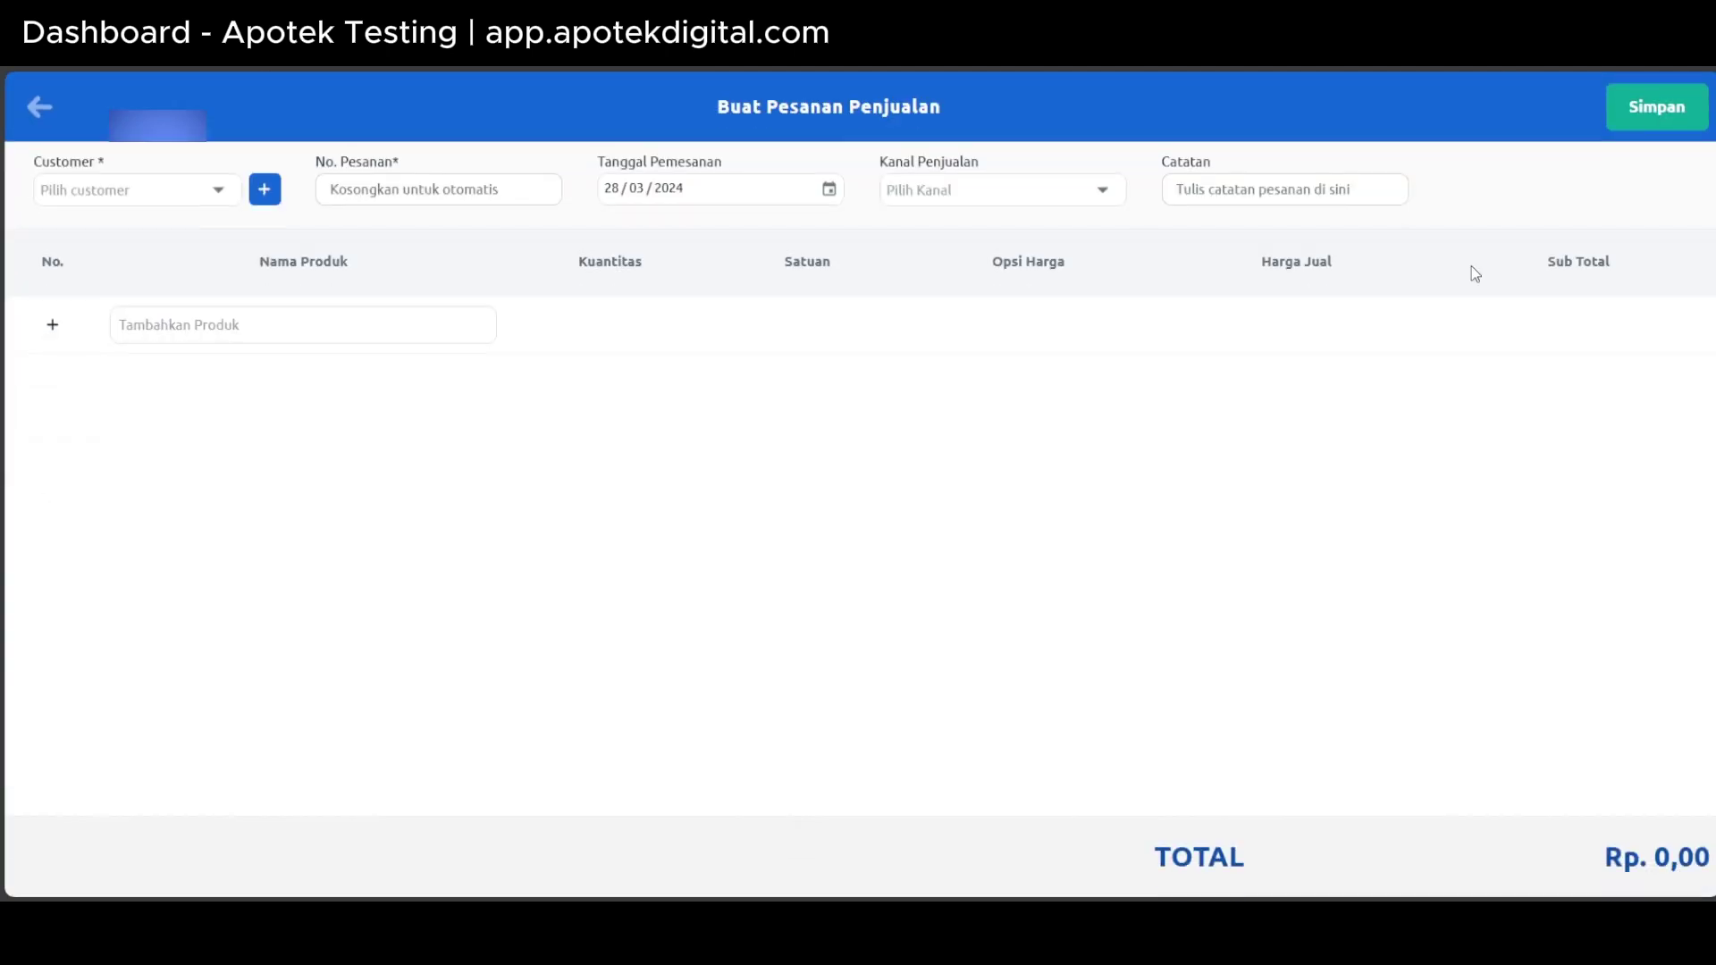
left_click(36, 108)
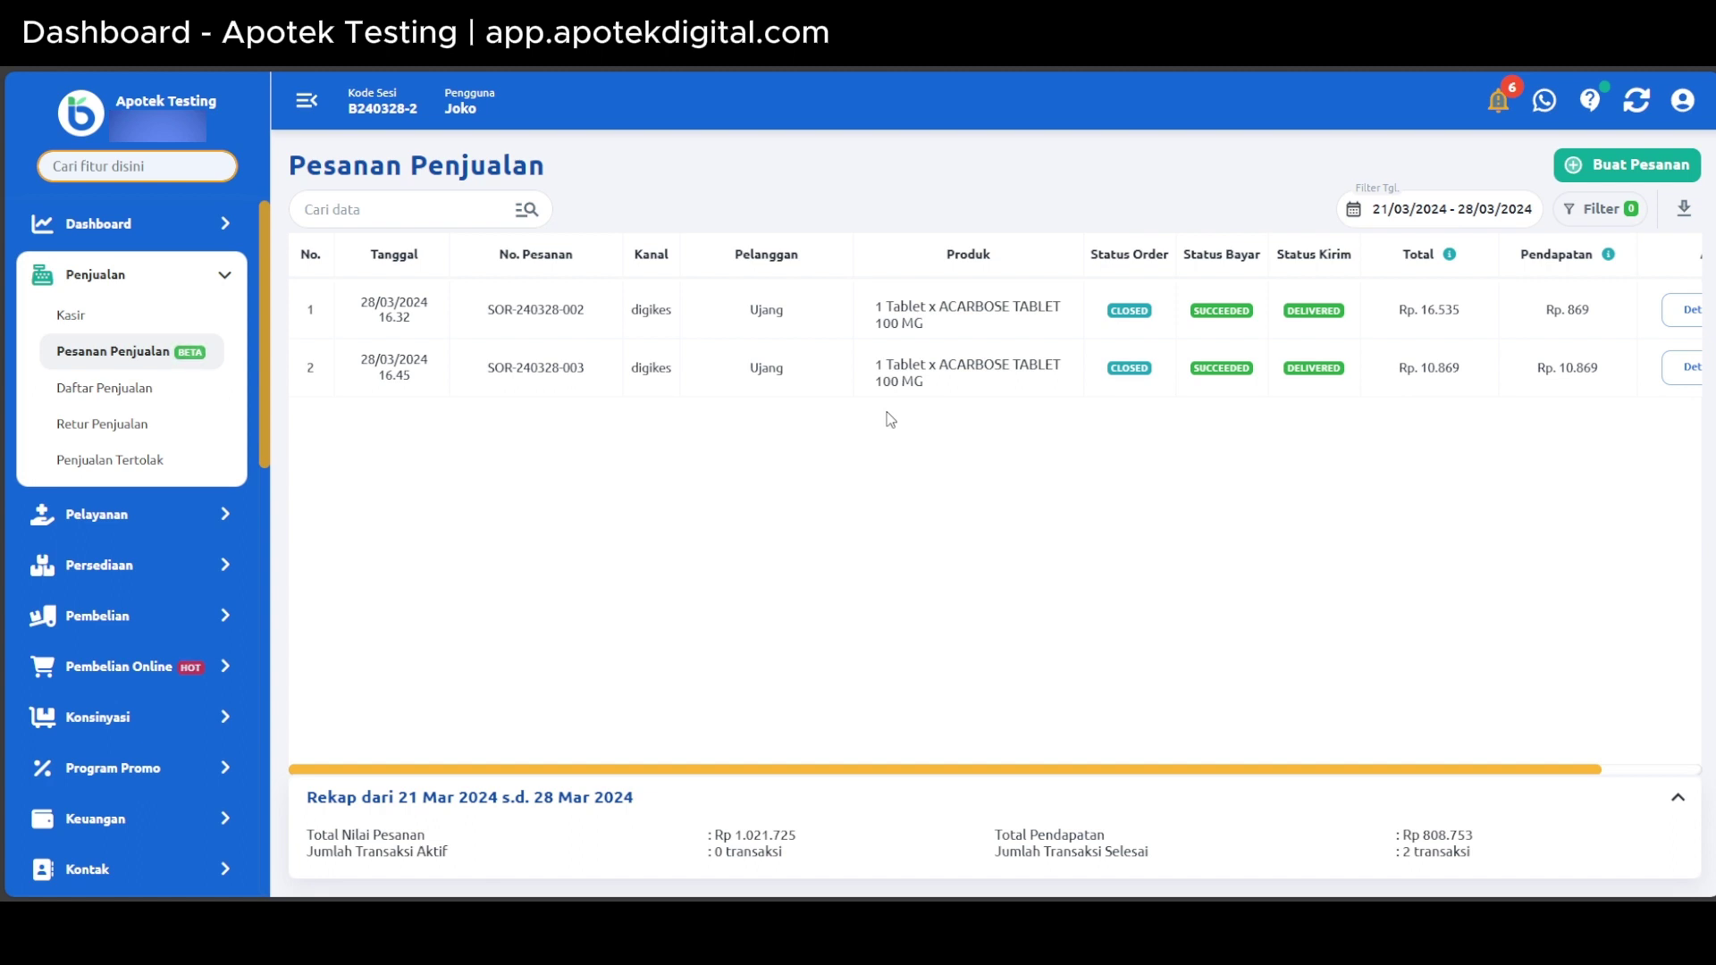
left_click_drag(264, 329, 276, 555)
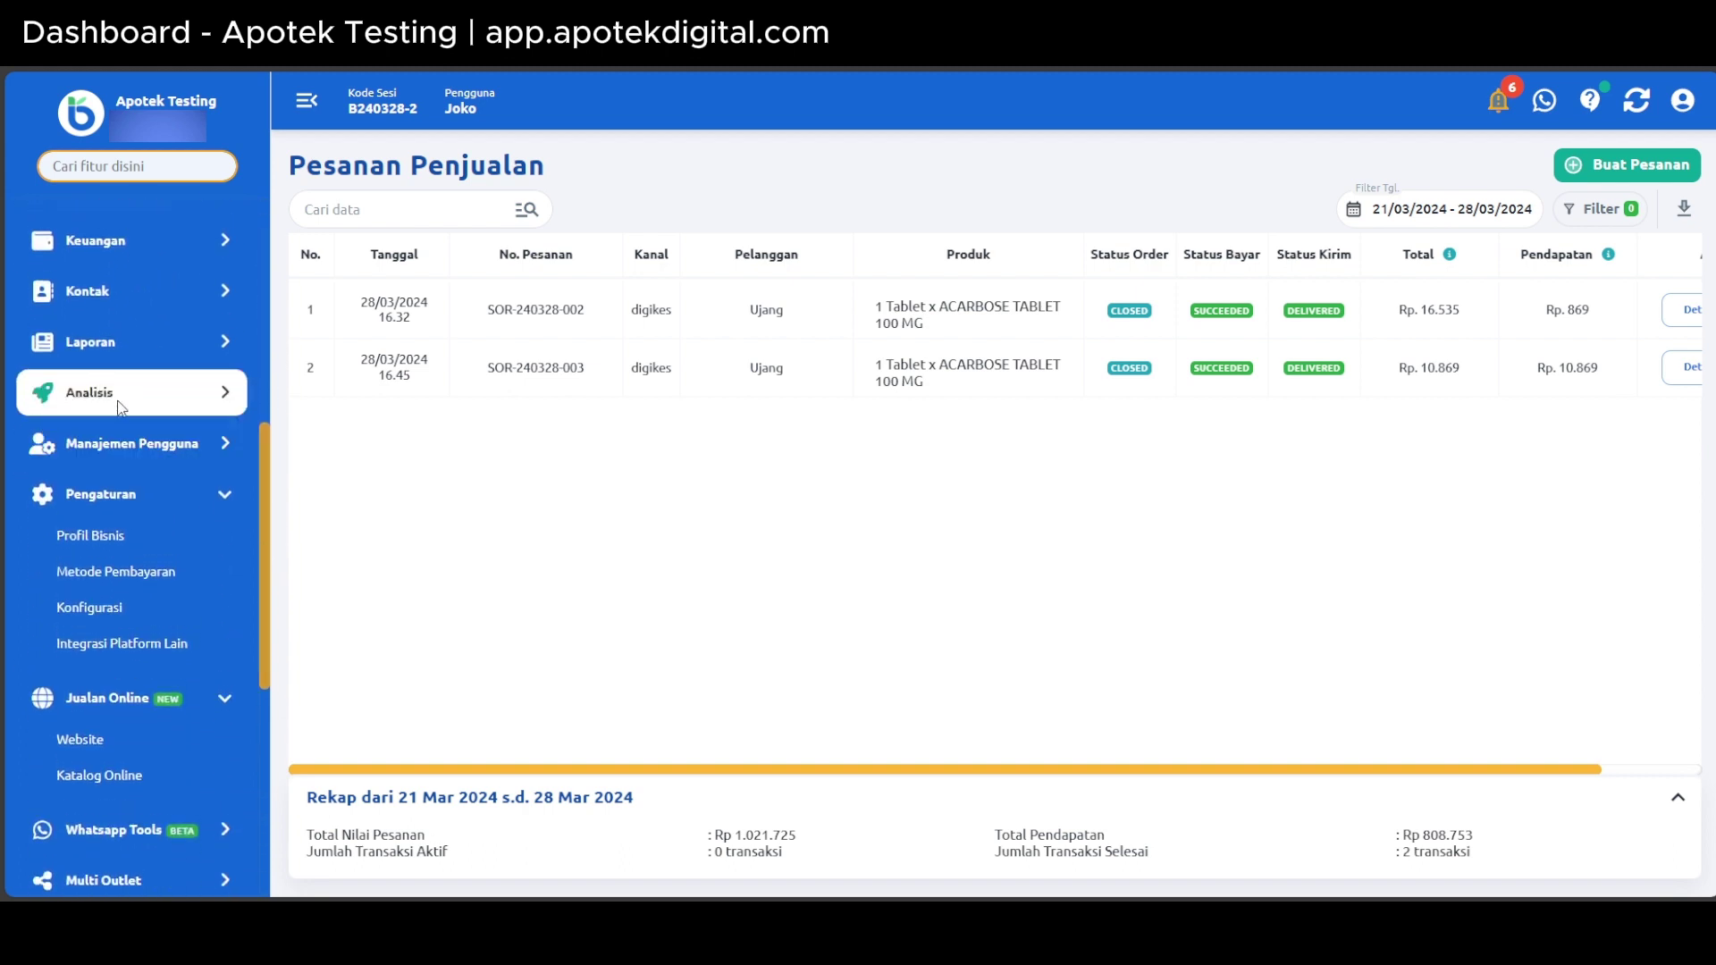
left_click(134, 241)
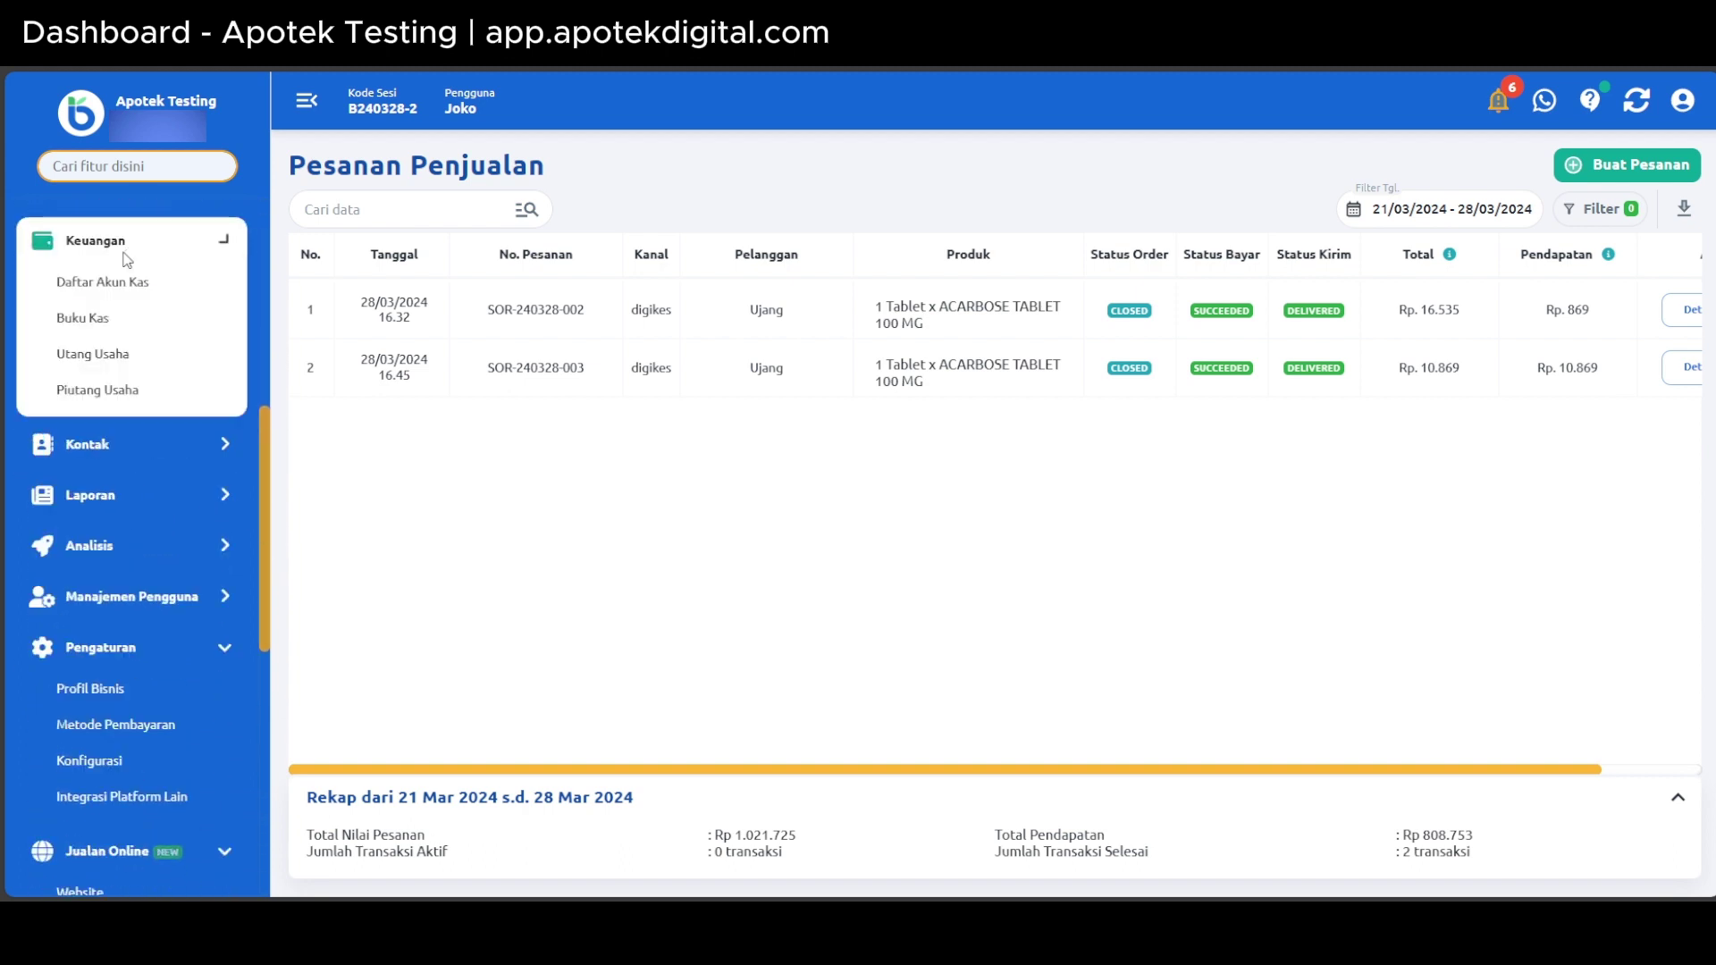
left_click(135, 406)
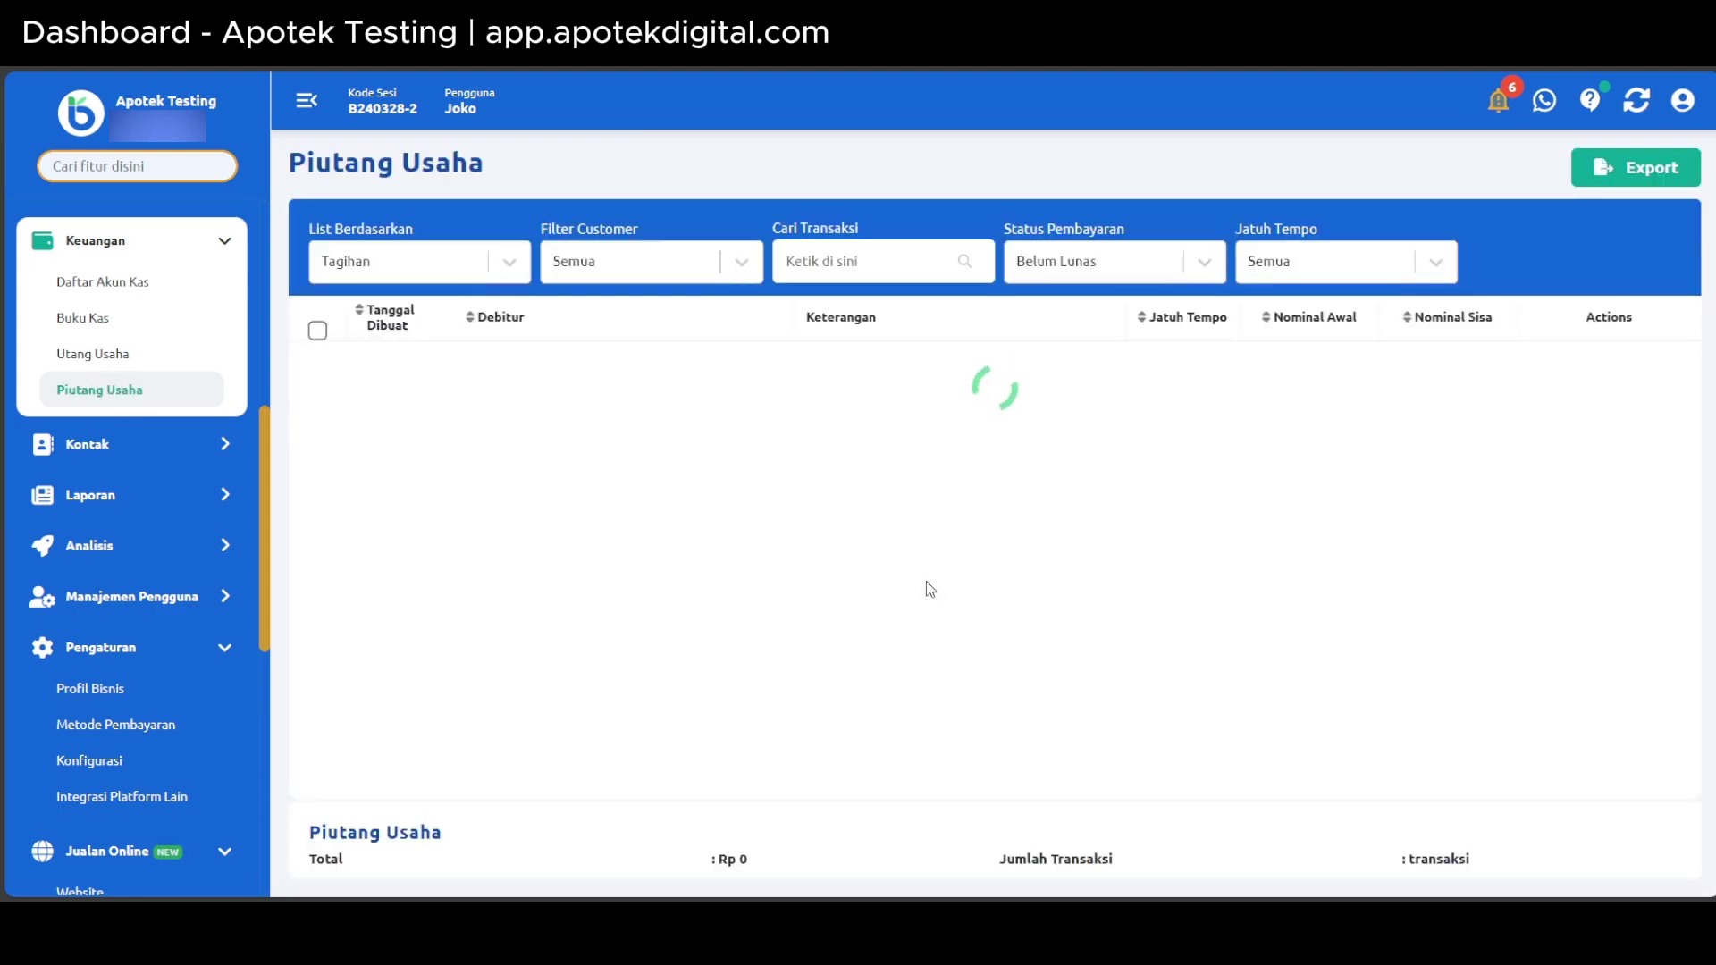
scroll(1666, 331, "down", 10)
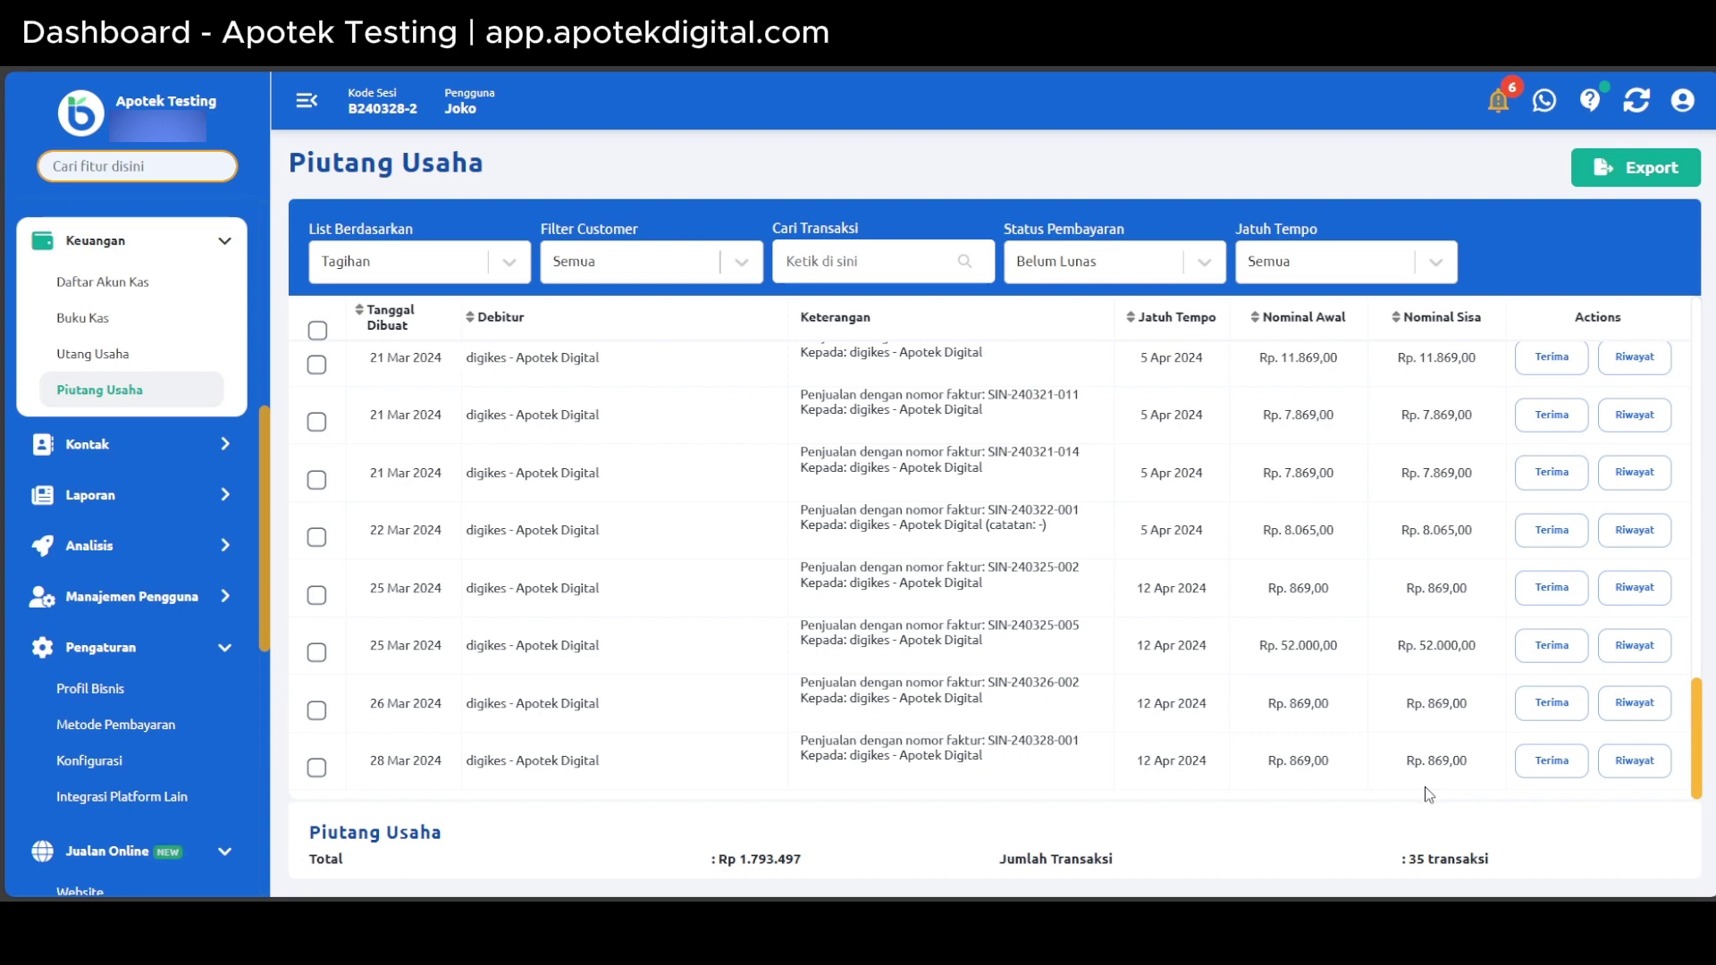
left_click(1578, 761)
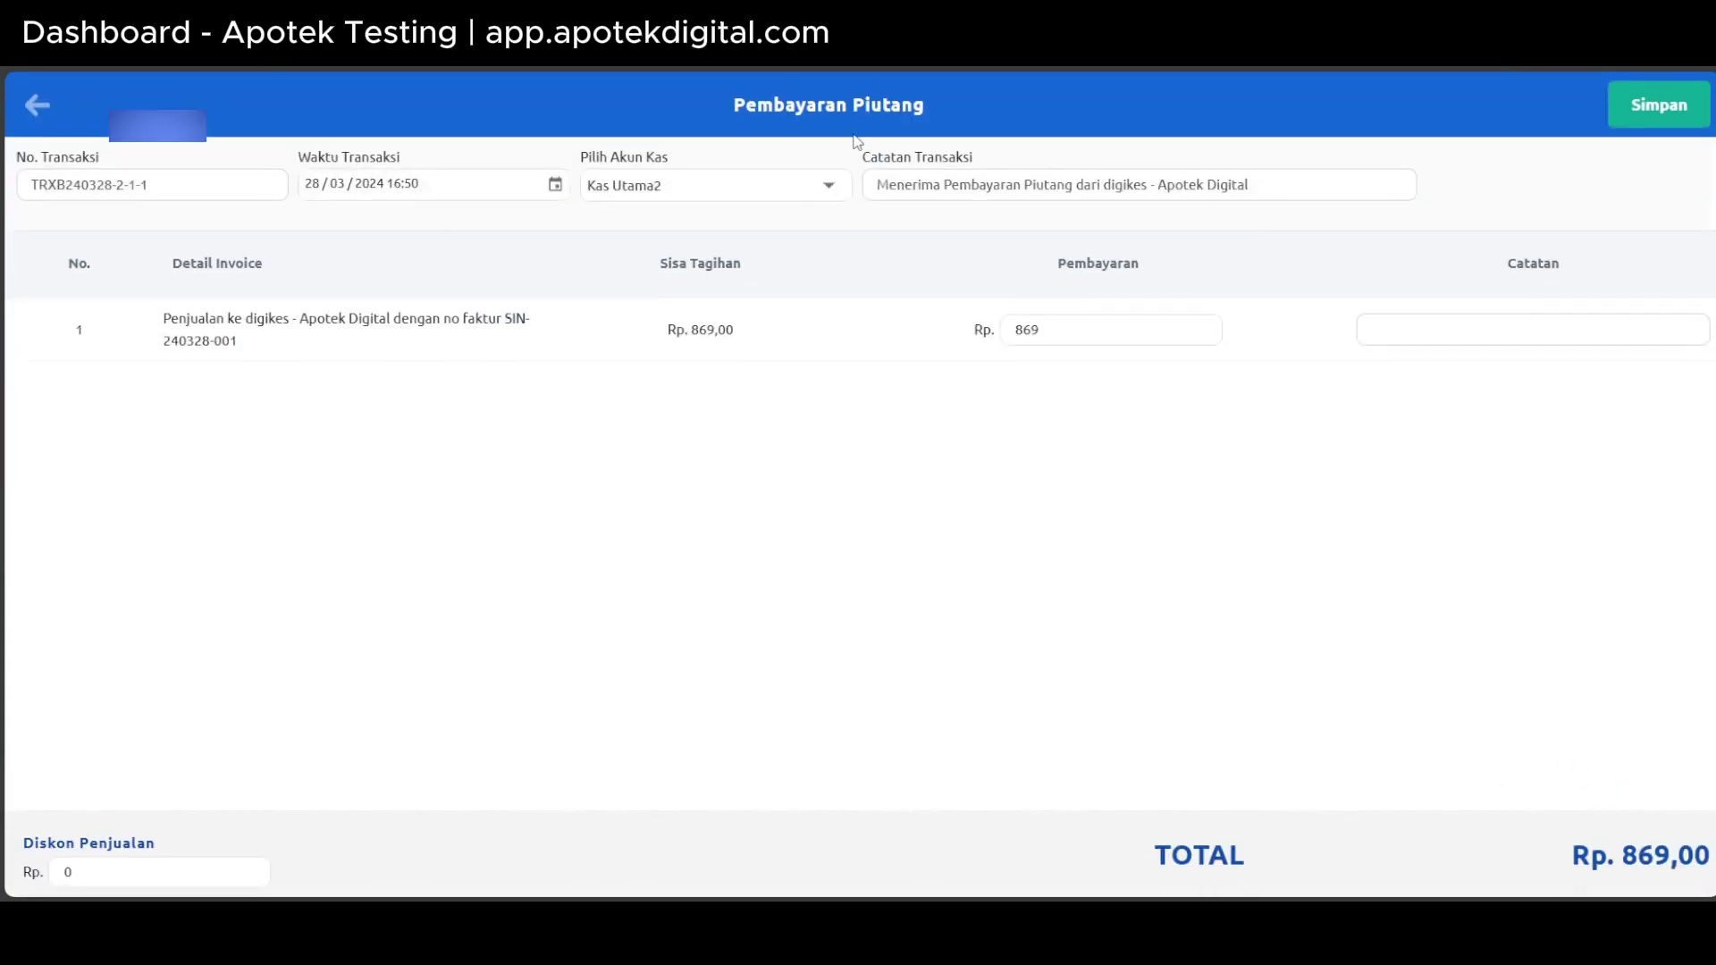
left_click(38, 106)
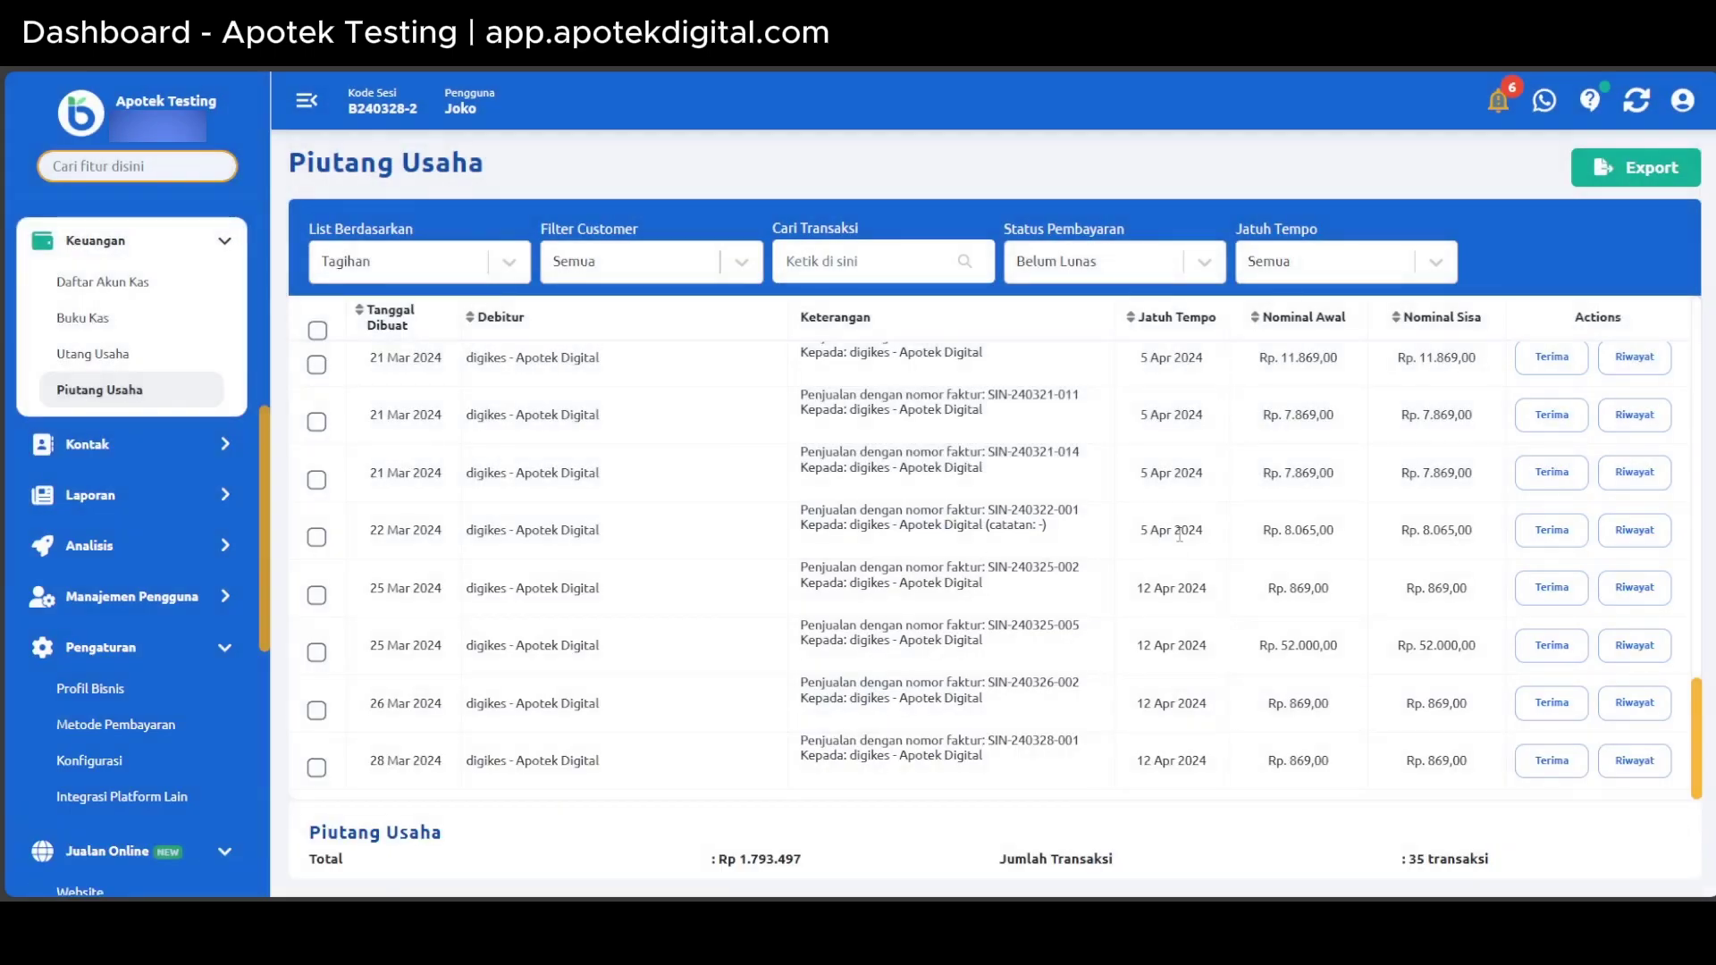
scroll(125, 357, "up", 5)
left_click(130, 348)
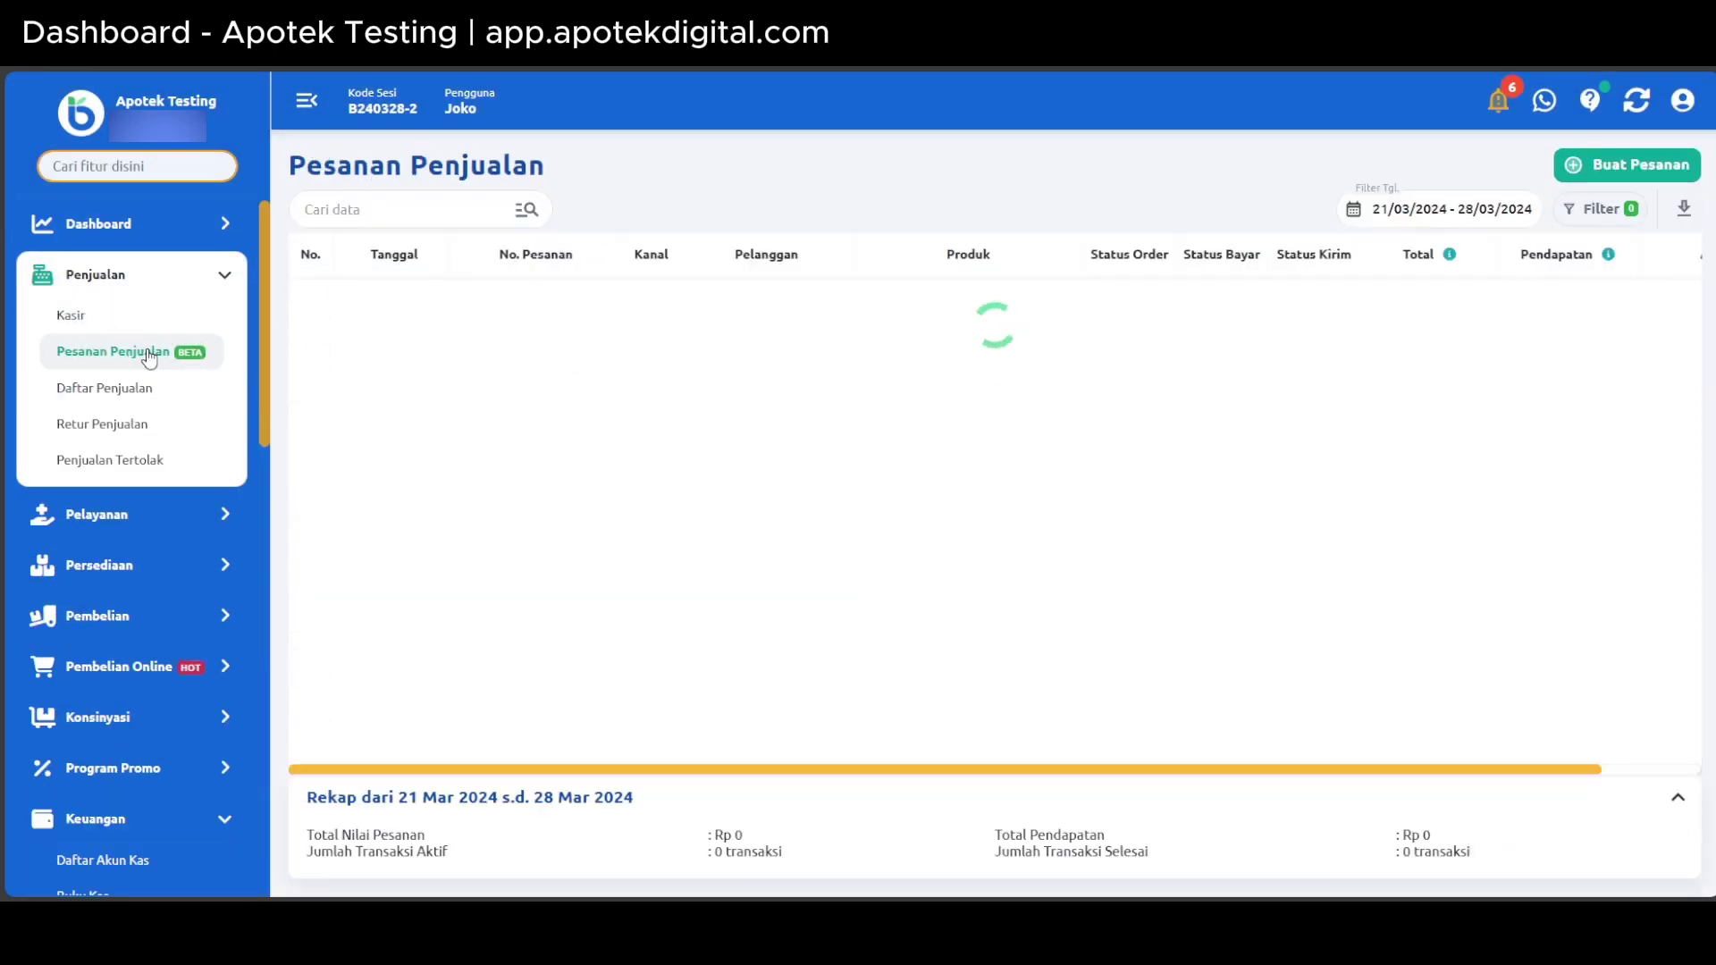